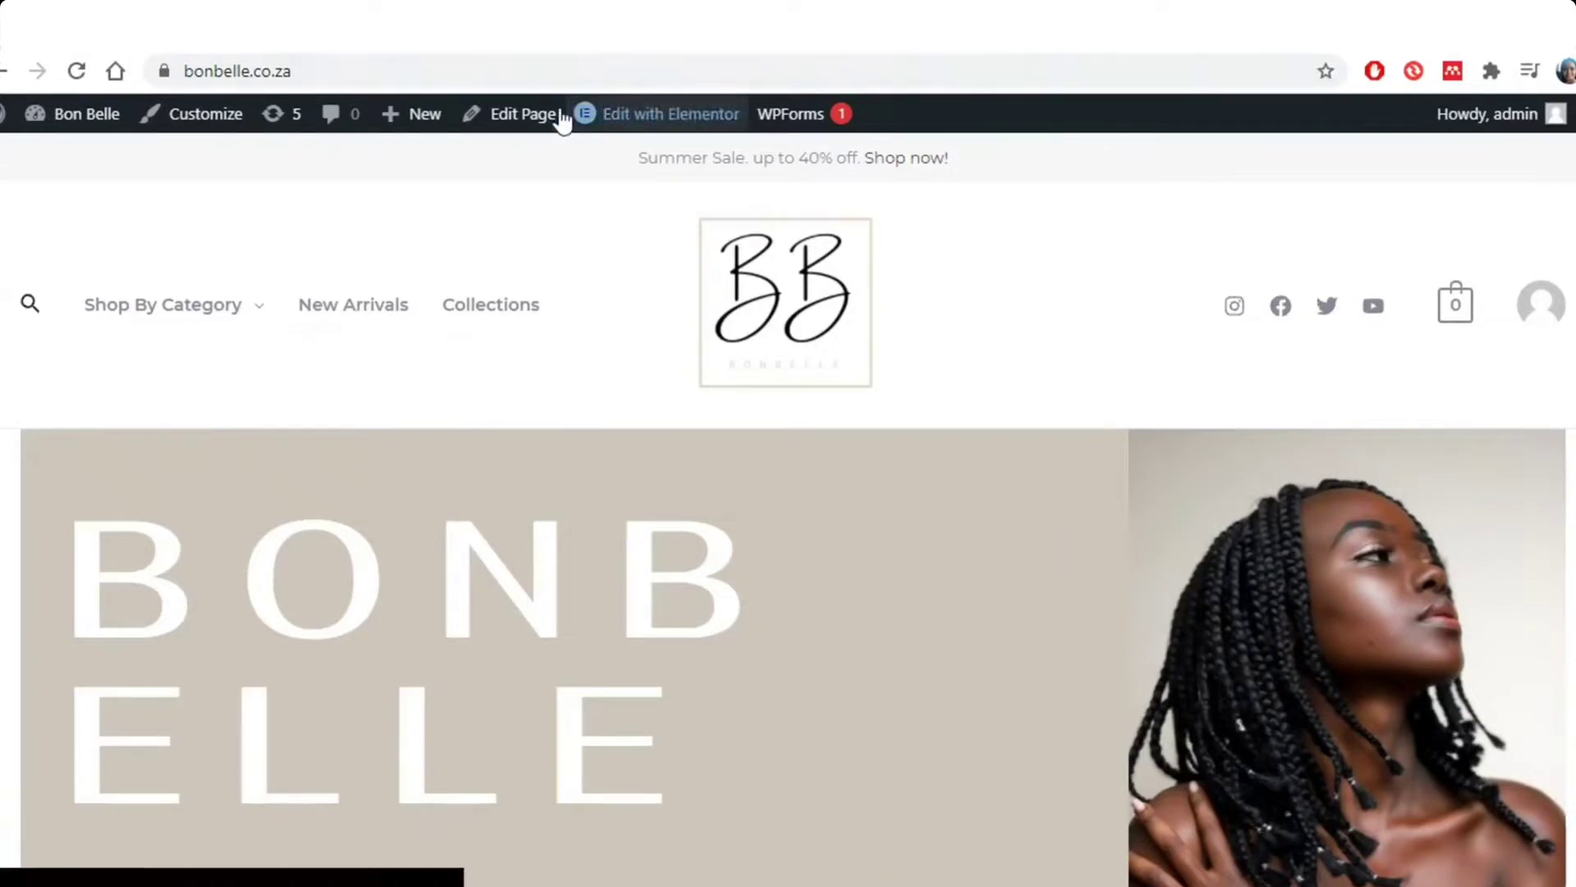
Open the site customizer and start replacing the logo in the header
click(194, 115)
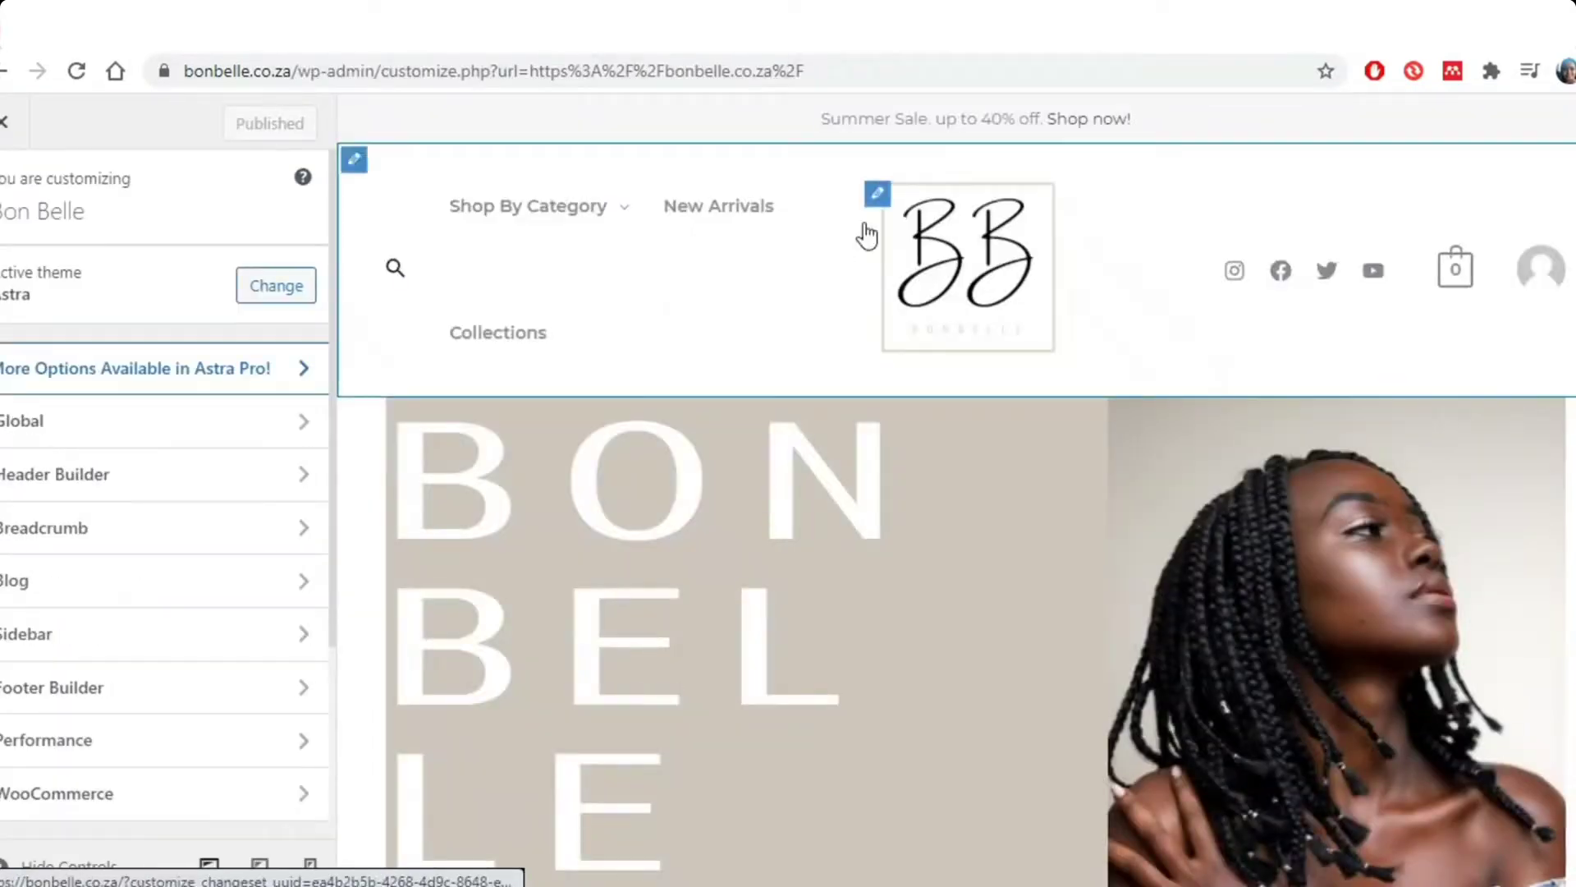
click(877, 194)
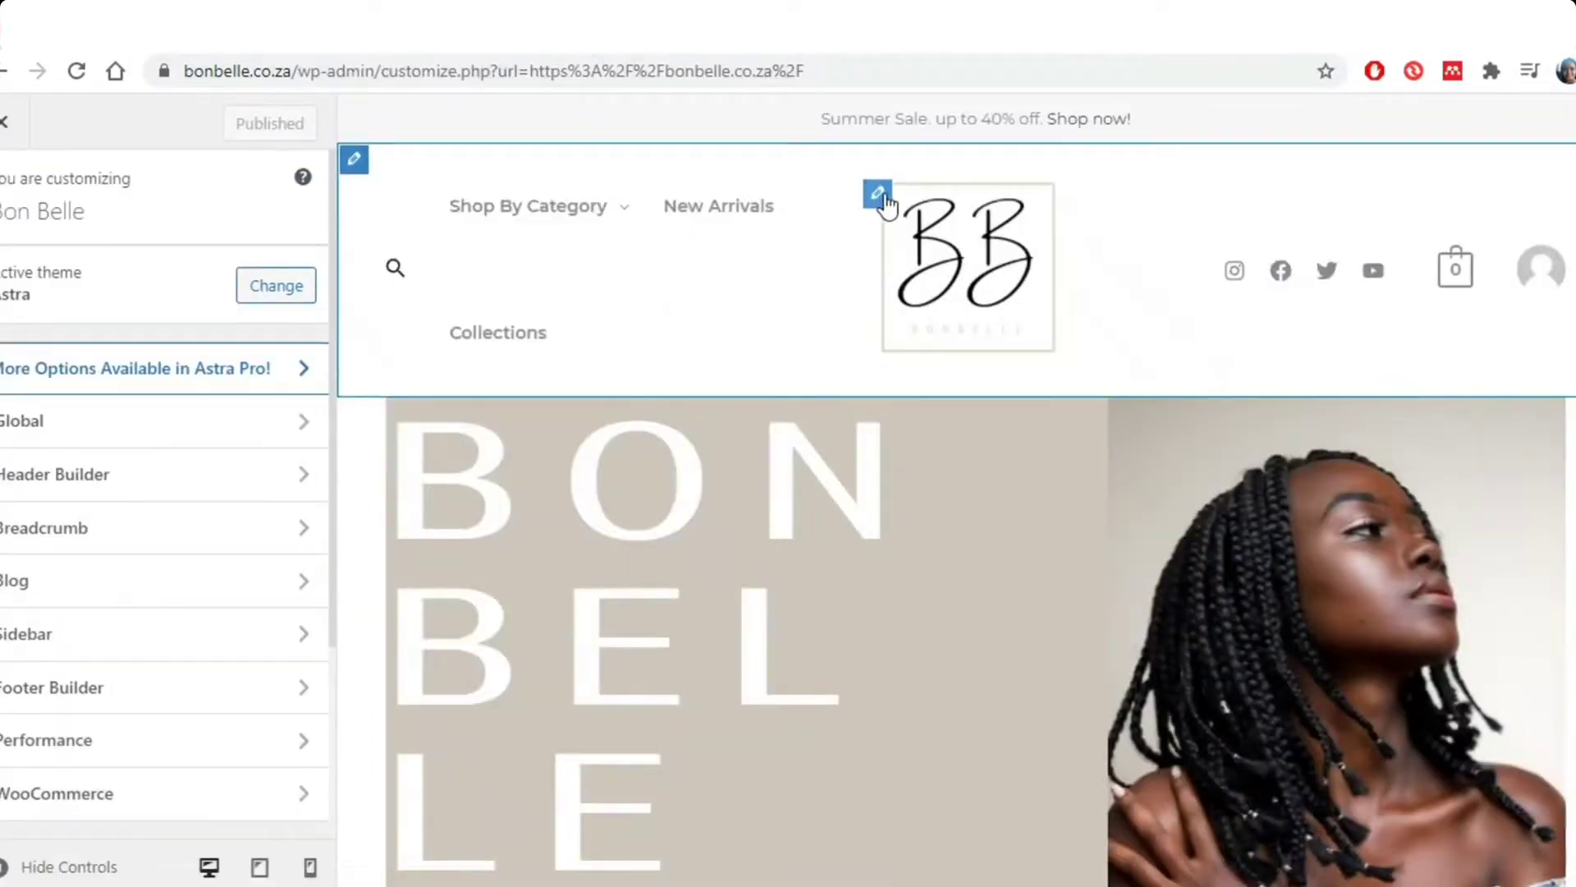
click(123, 722)
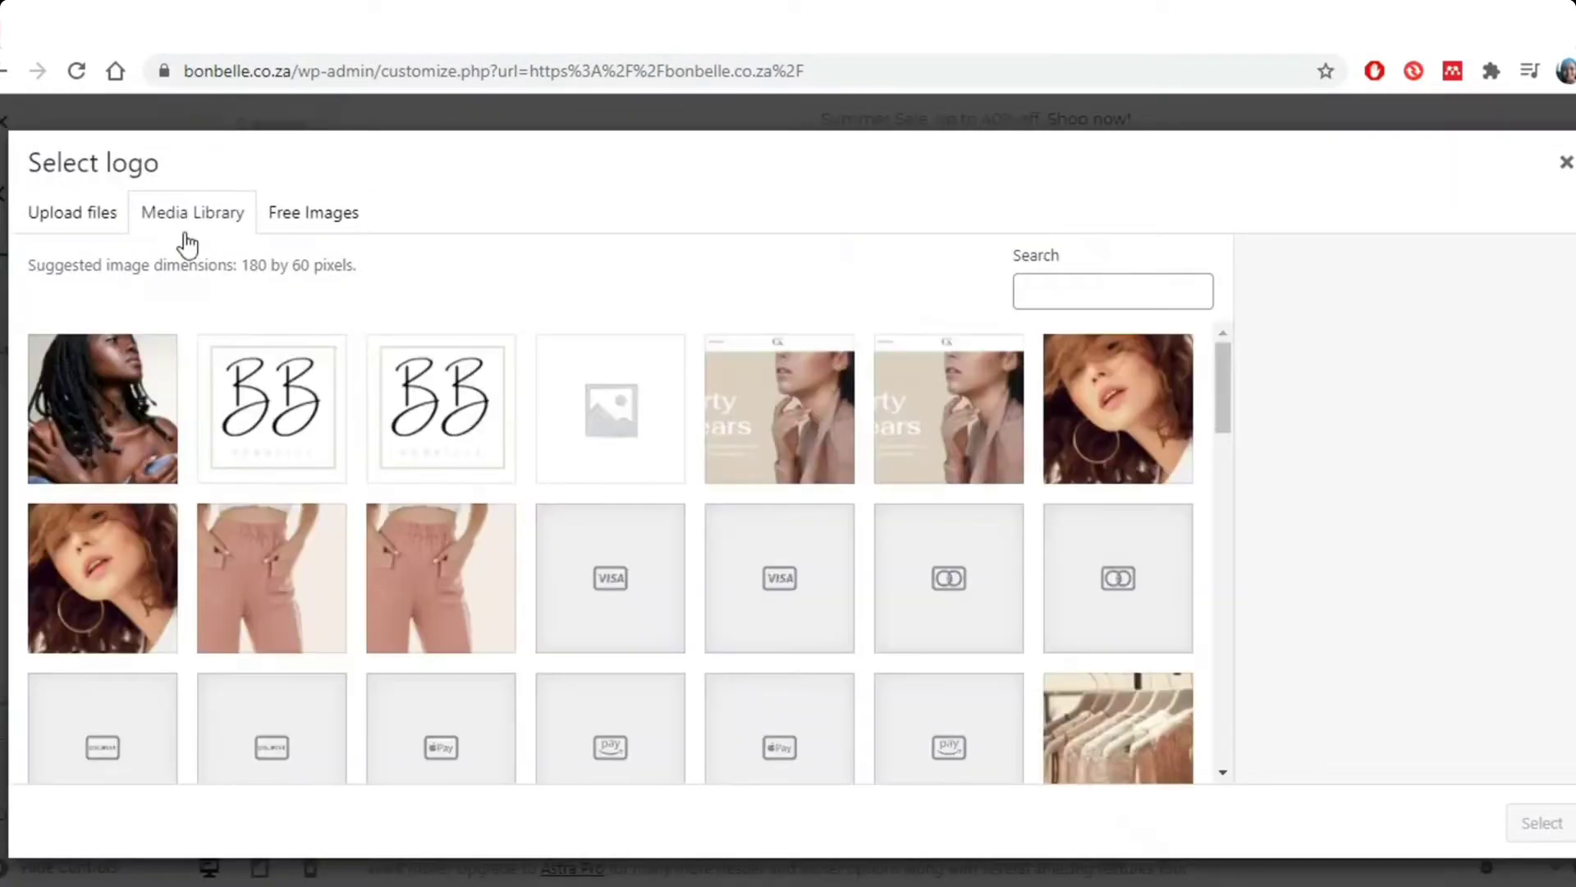
Choose Green-Streetstyle-eBay-Logo-1.png from the media library as the header logo
scroll(534, 444, down, 10)
scroll(533, 443, up, 10)
click(64, 215)
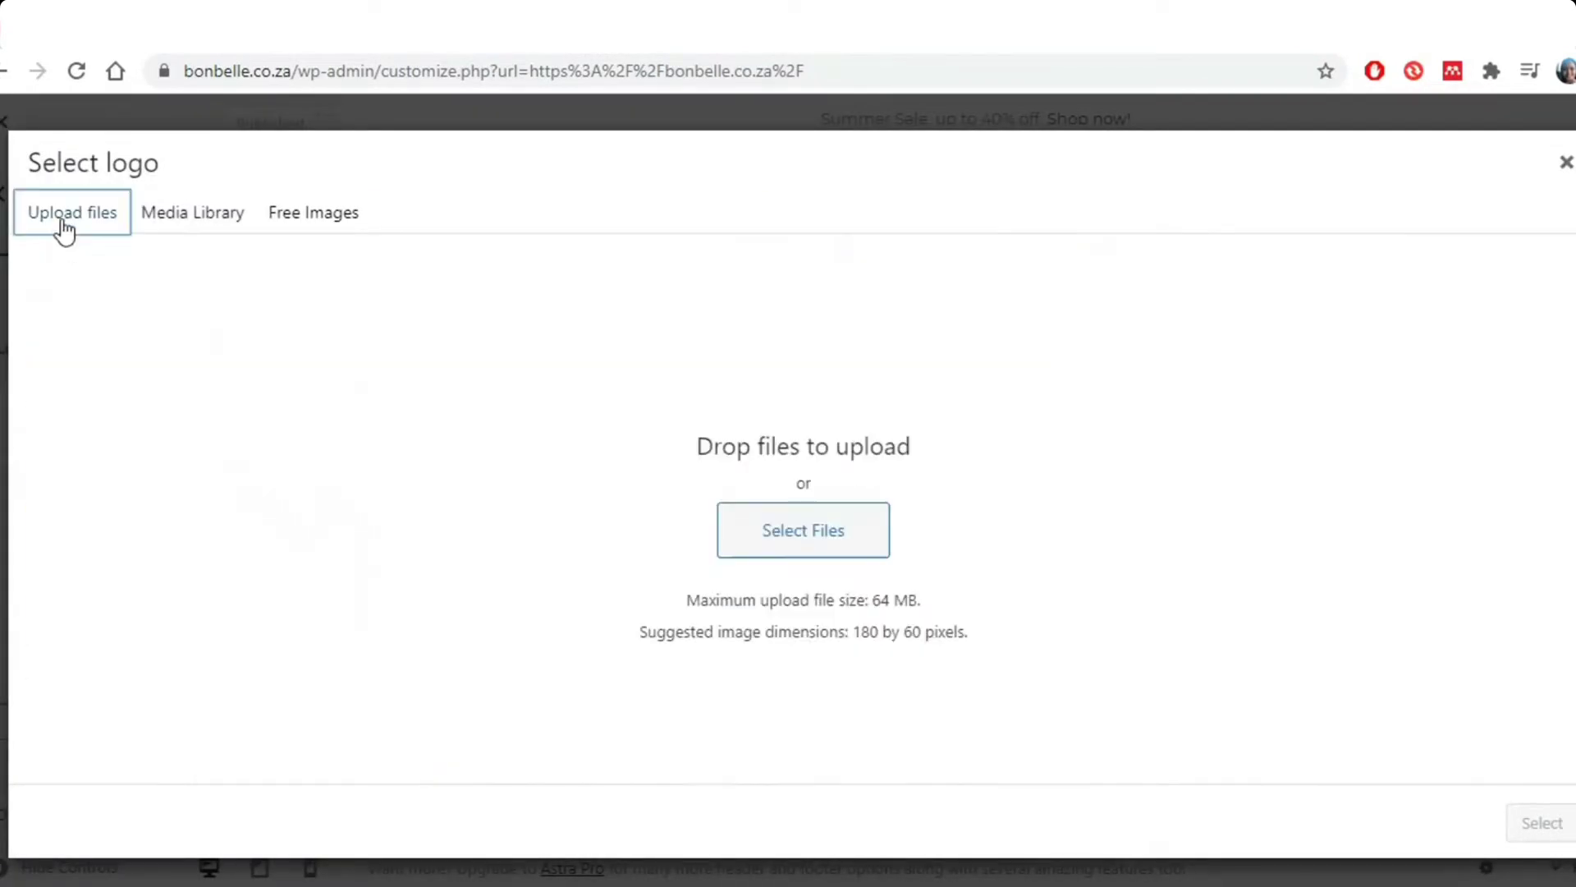
click(153, 215)
click(535, 429)
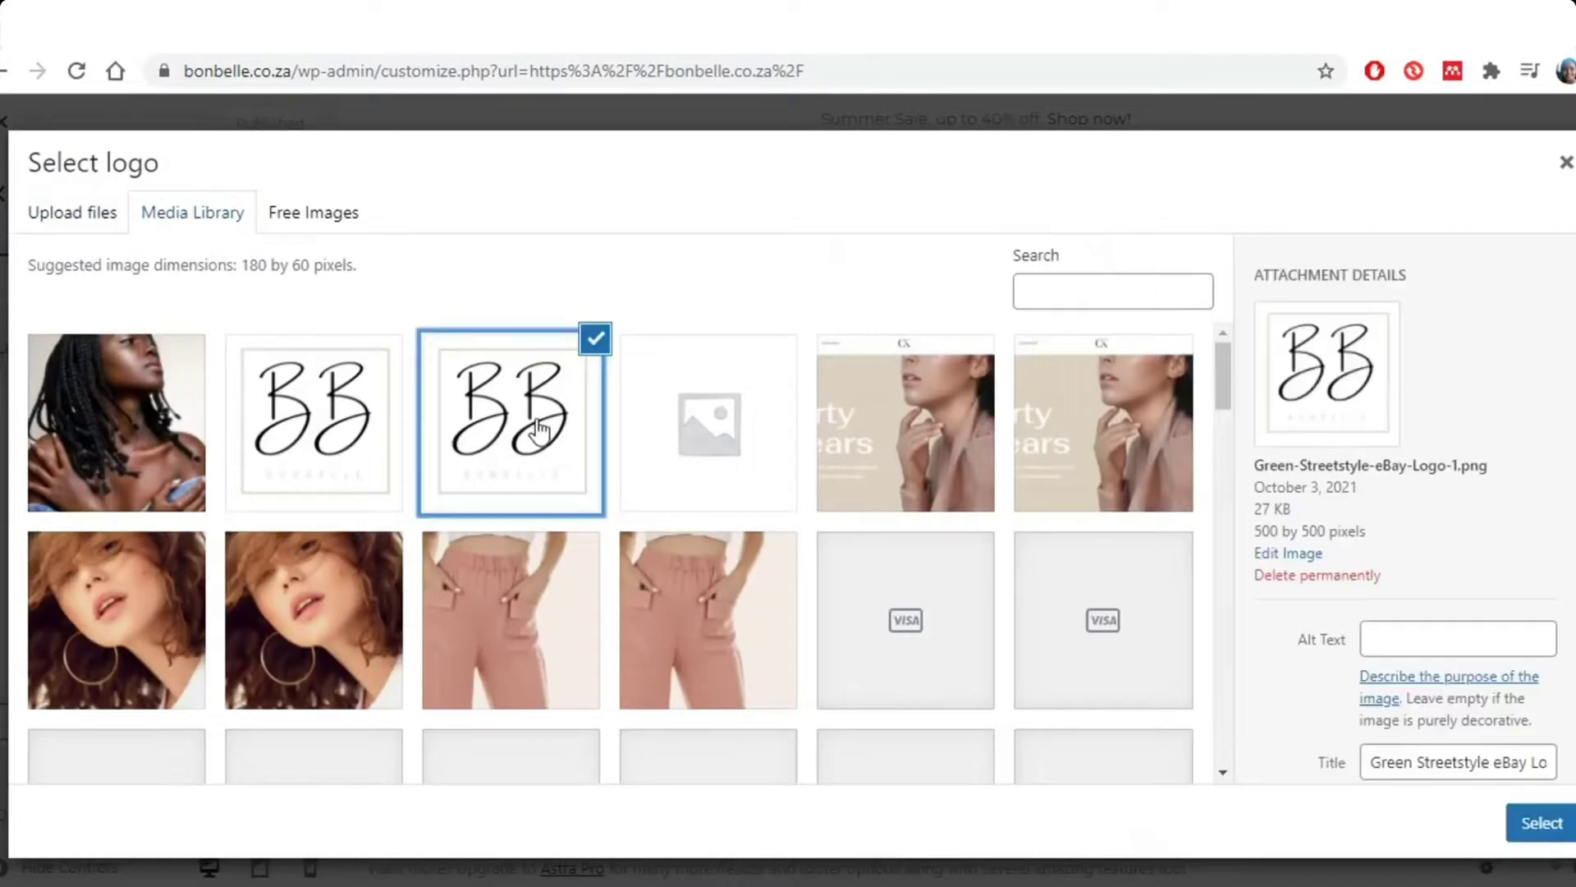
click(1548, 829)
Extend the crop area over the whole logo image, including the BONBELLE lettering, and crop it
drag(802, 394, 766, 156)
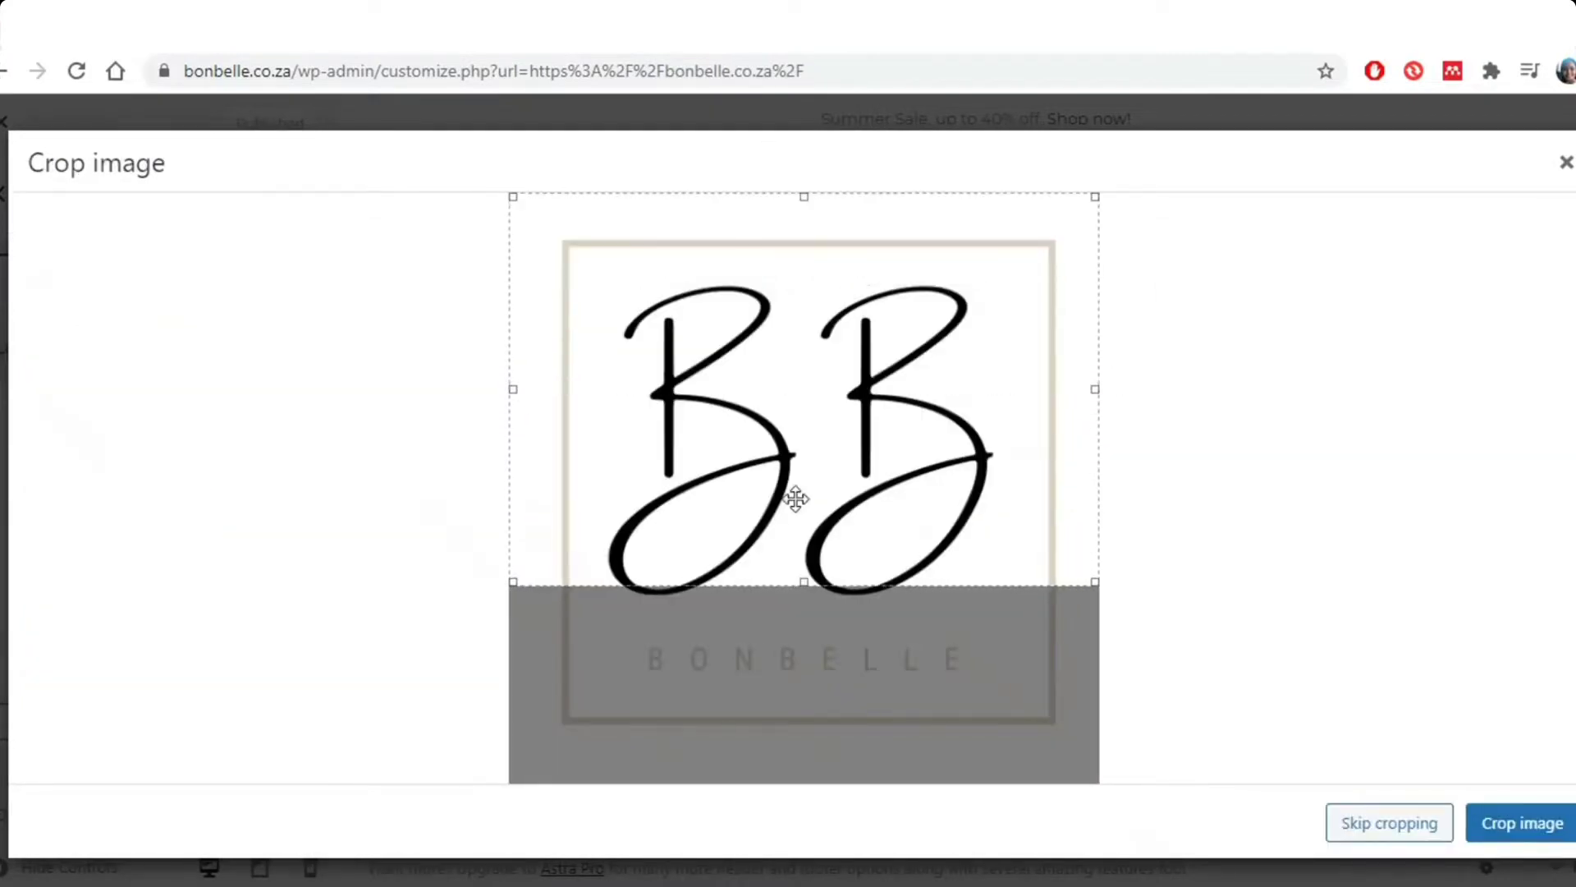
drag(804, 580, 805, 808)
click(1523, 822)
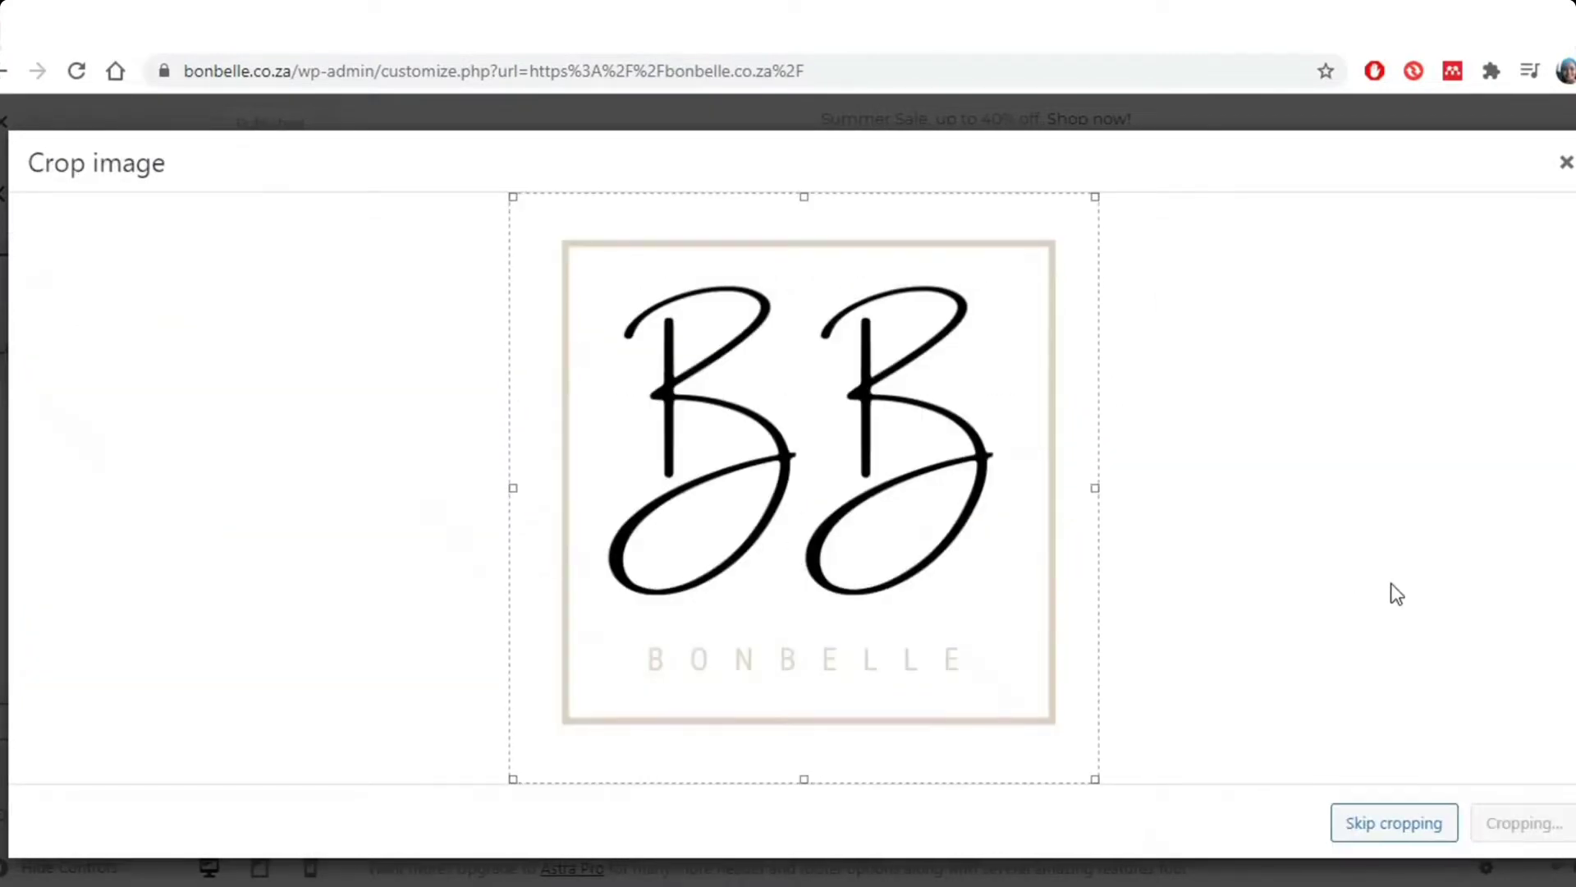
Display the site tagline with the header logo, trying the inline logo and site title layout and switching it back off
scroll(104, 757, down, 5)
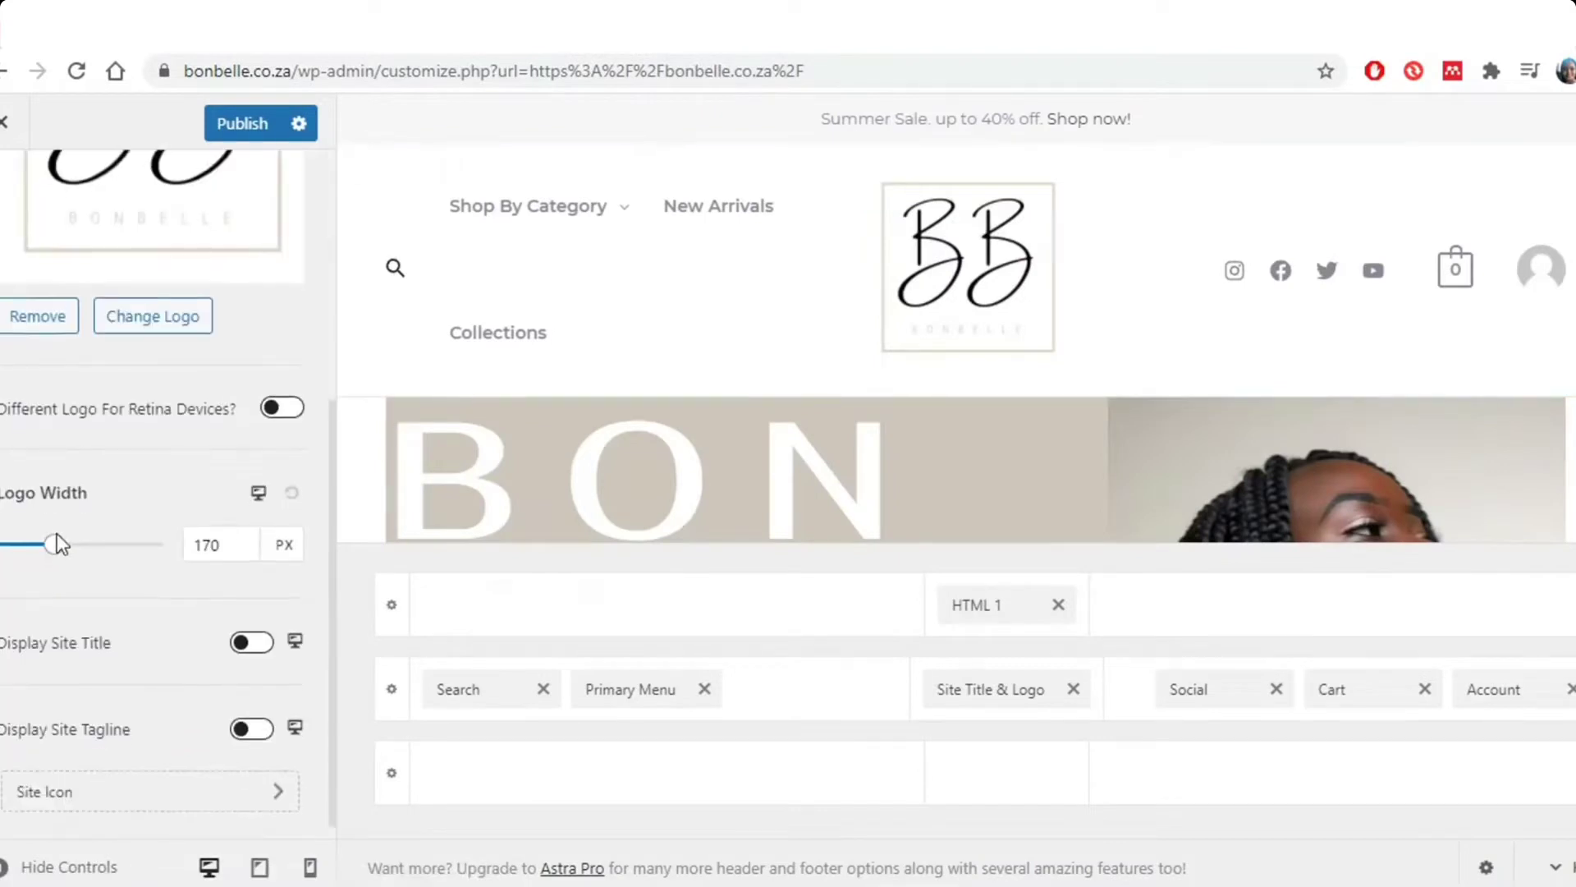
click(228, 537)
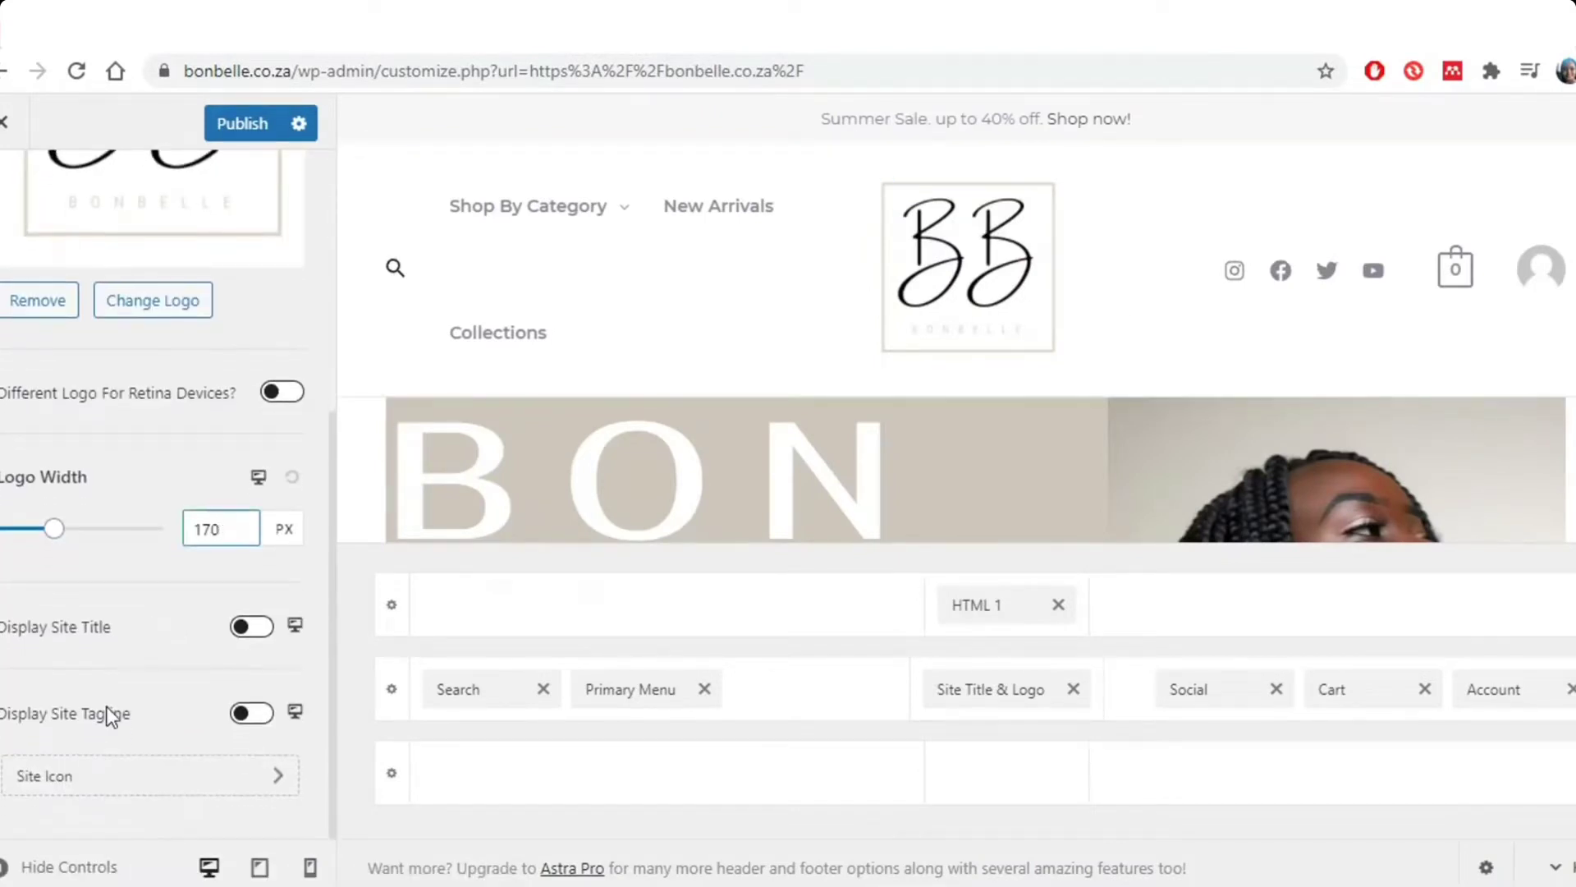
click(260, 725)
scroll(154, 714, down, 3)
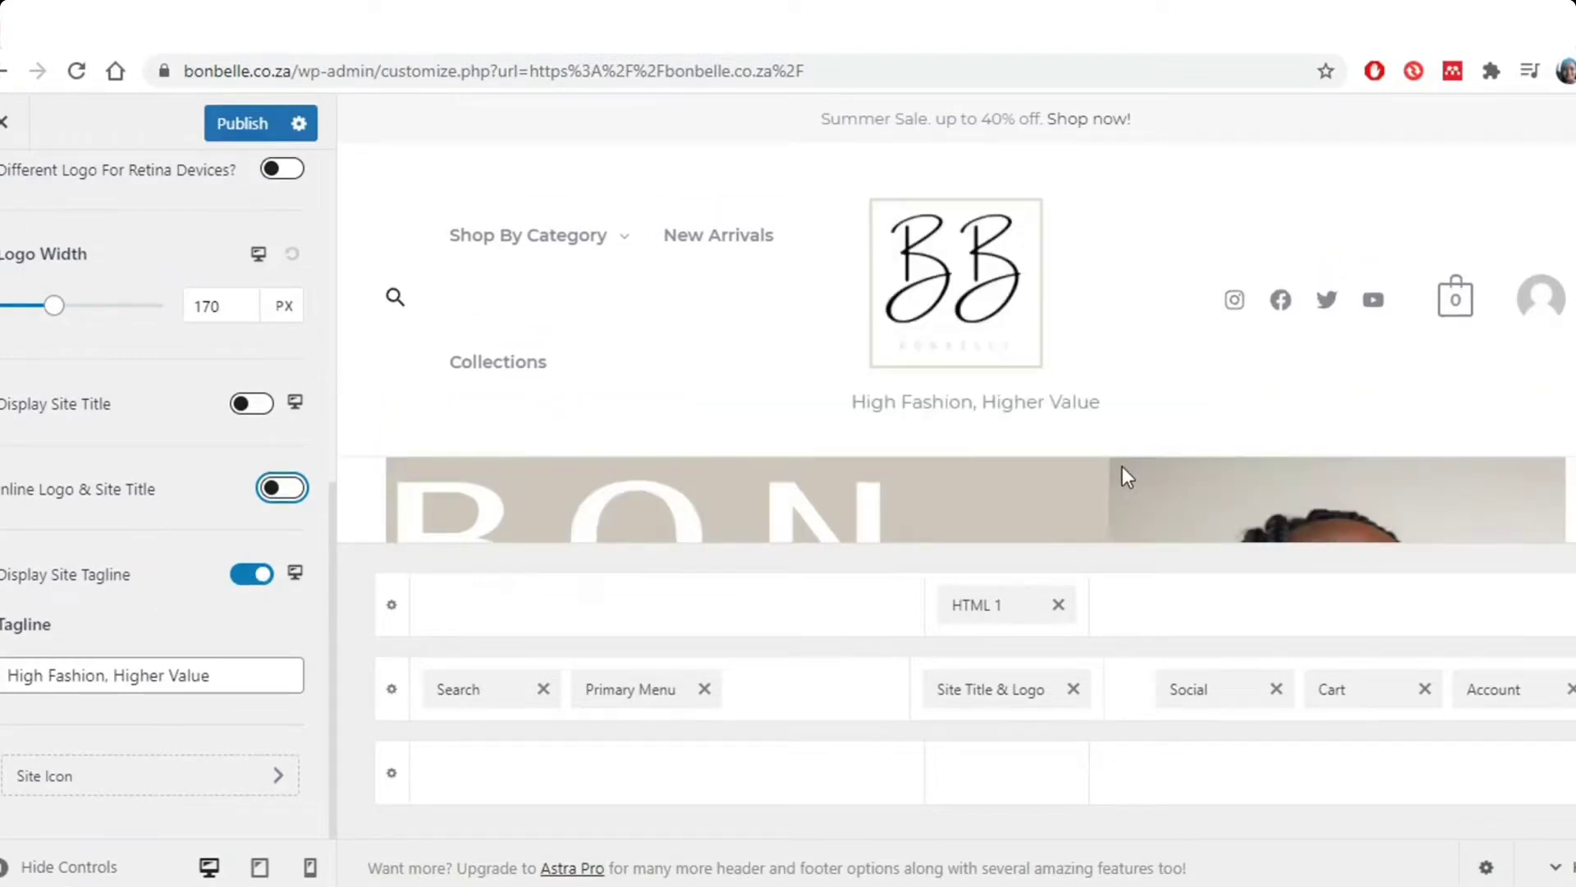
click(294, 491)
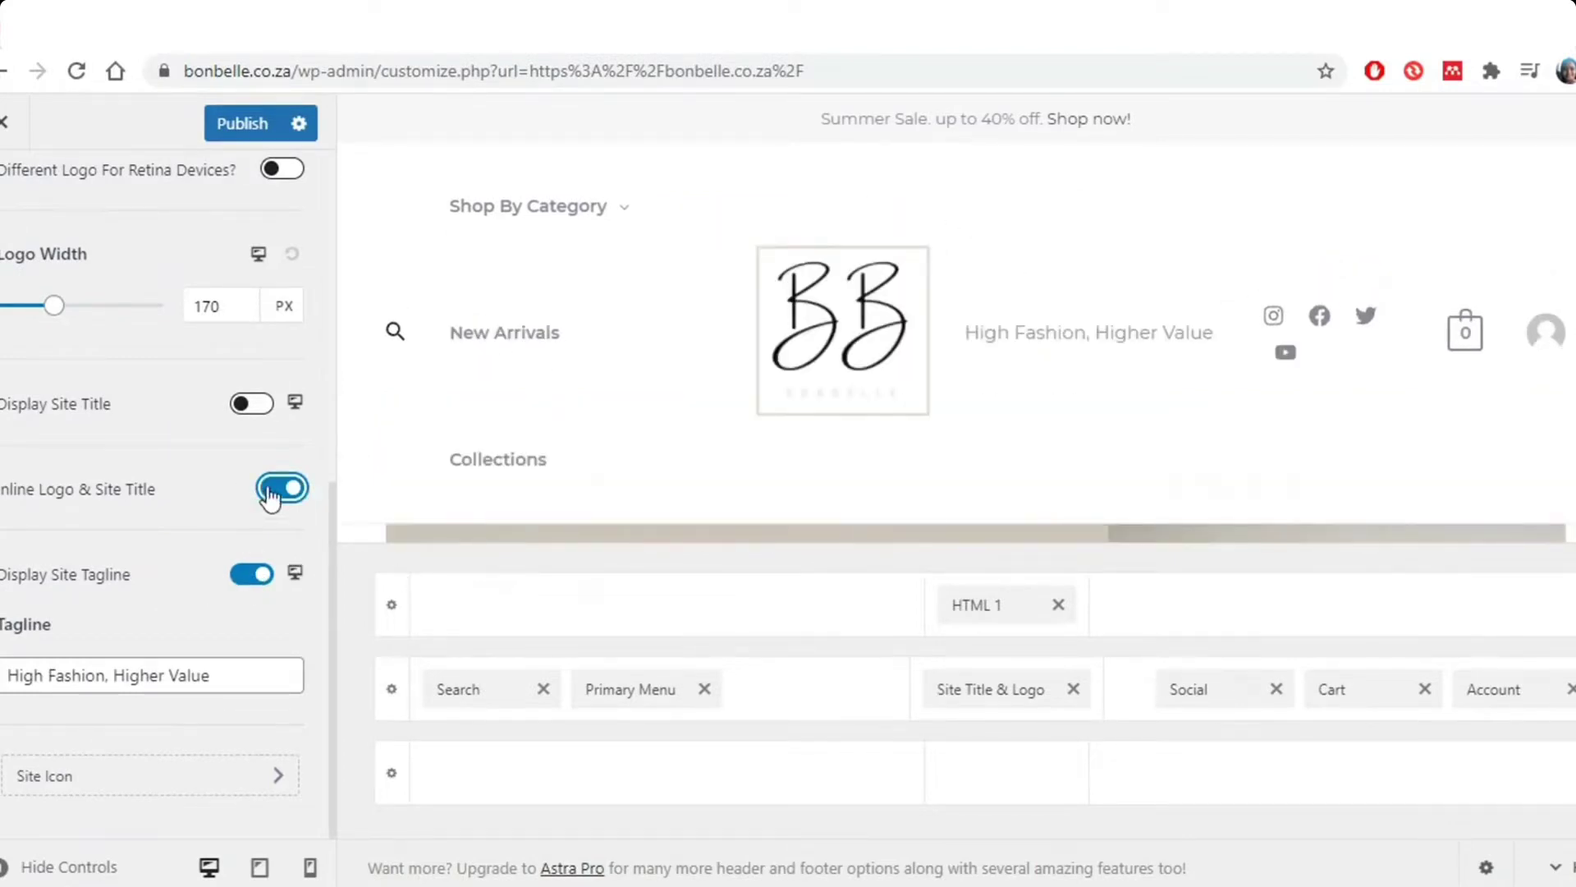
click(271, 497)
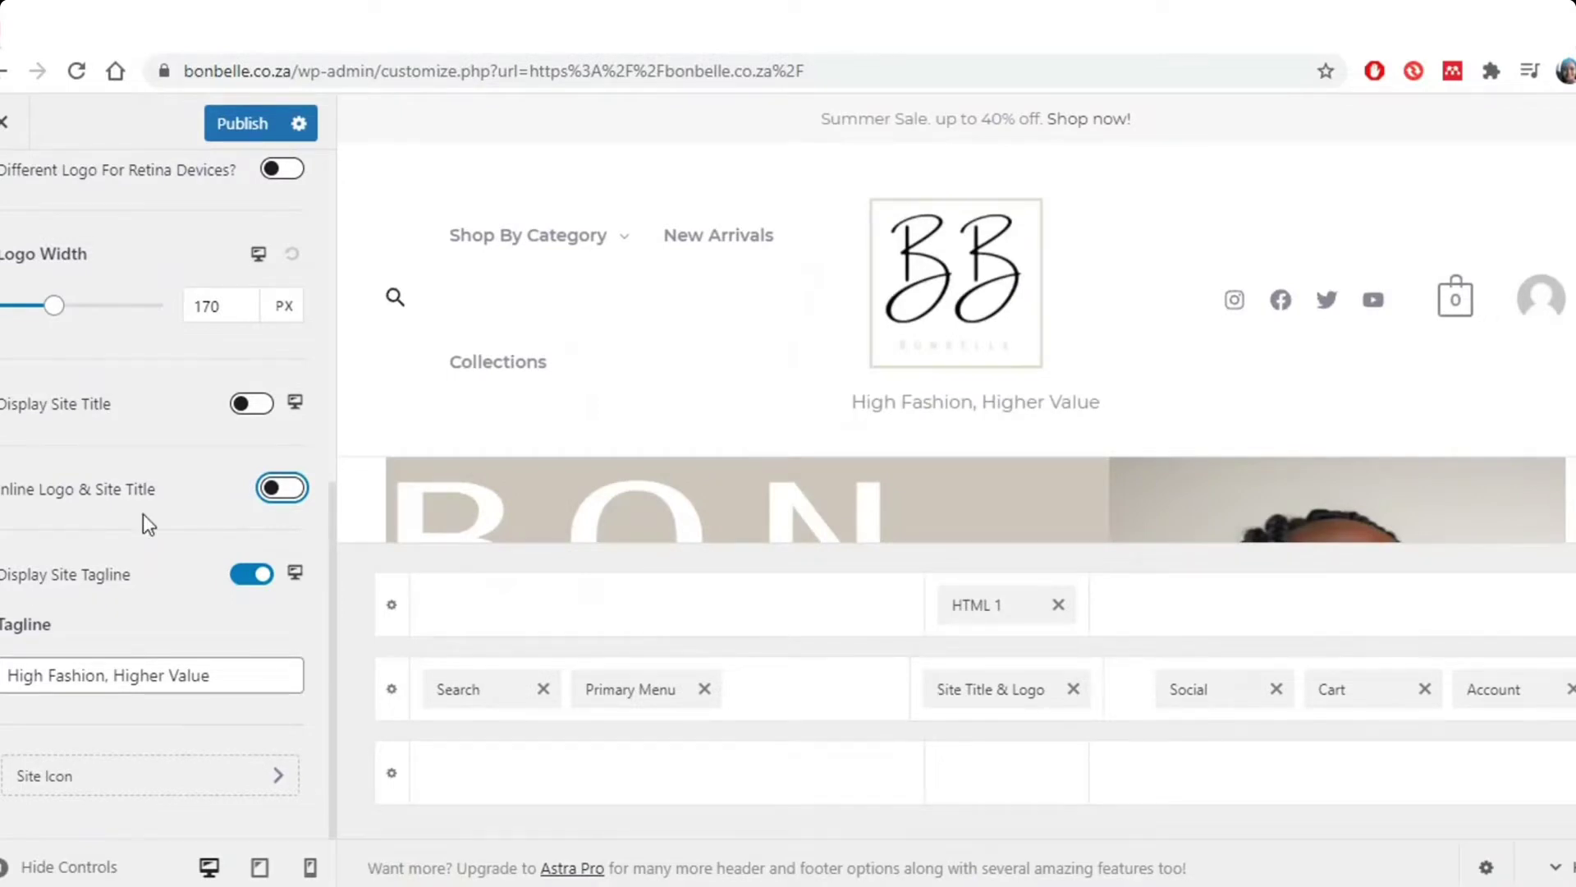
Delete all the Summer Sale announcement text from the HTML 1 element above the header
scroll(143, 514, up, 8)
click(835, 118)
click(194, 633)
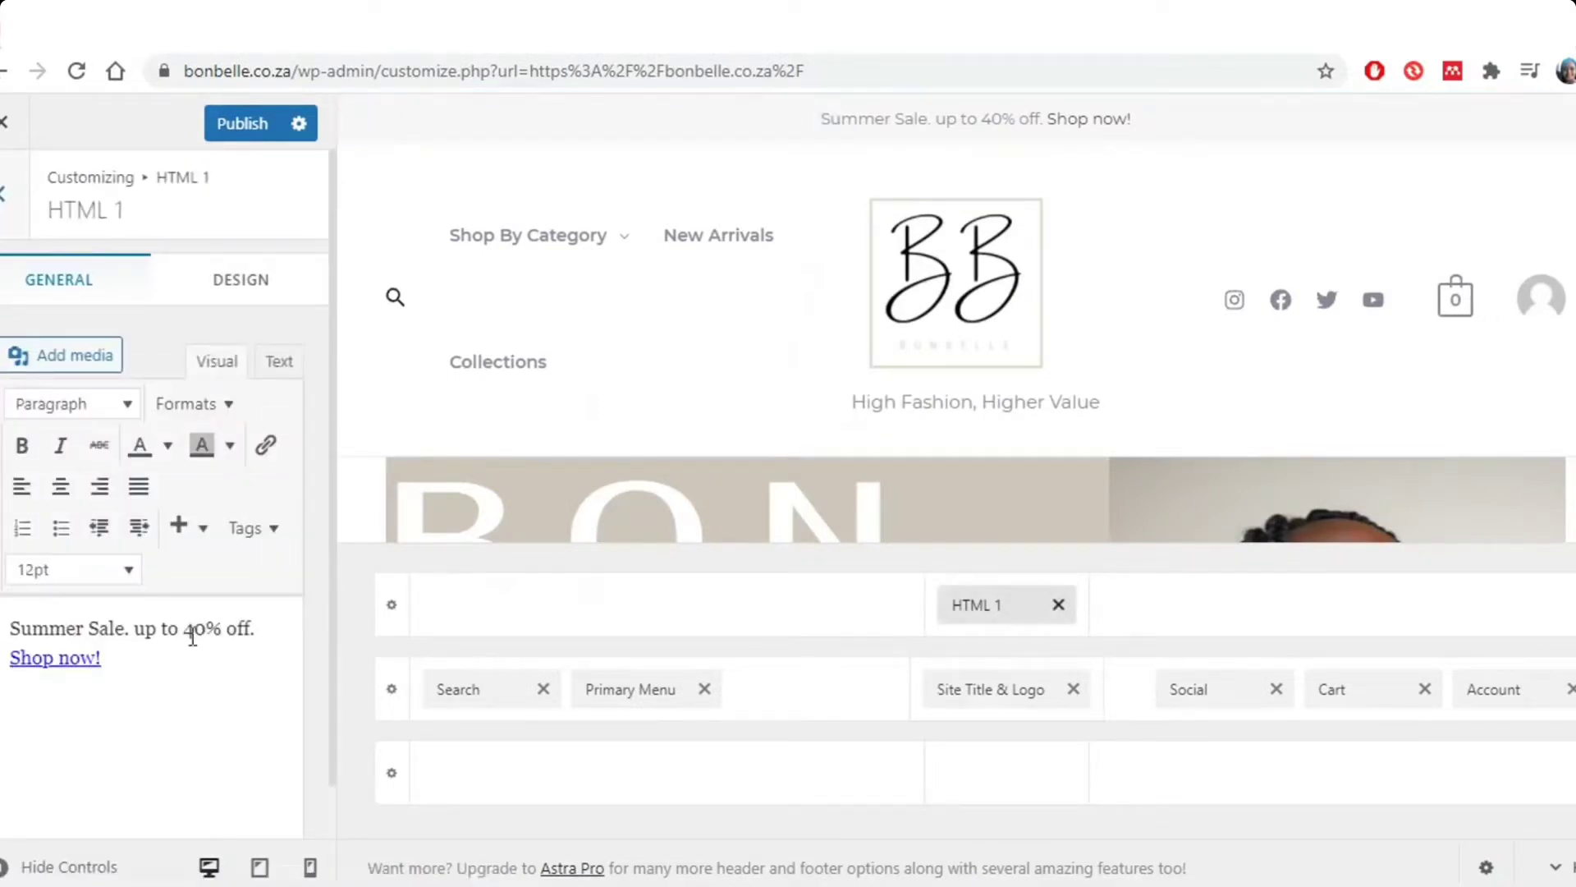
key(ctrl+a)
key(BackSpace)
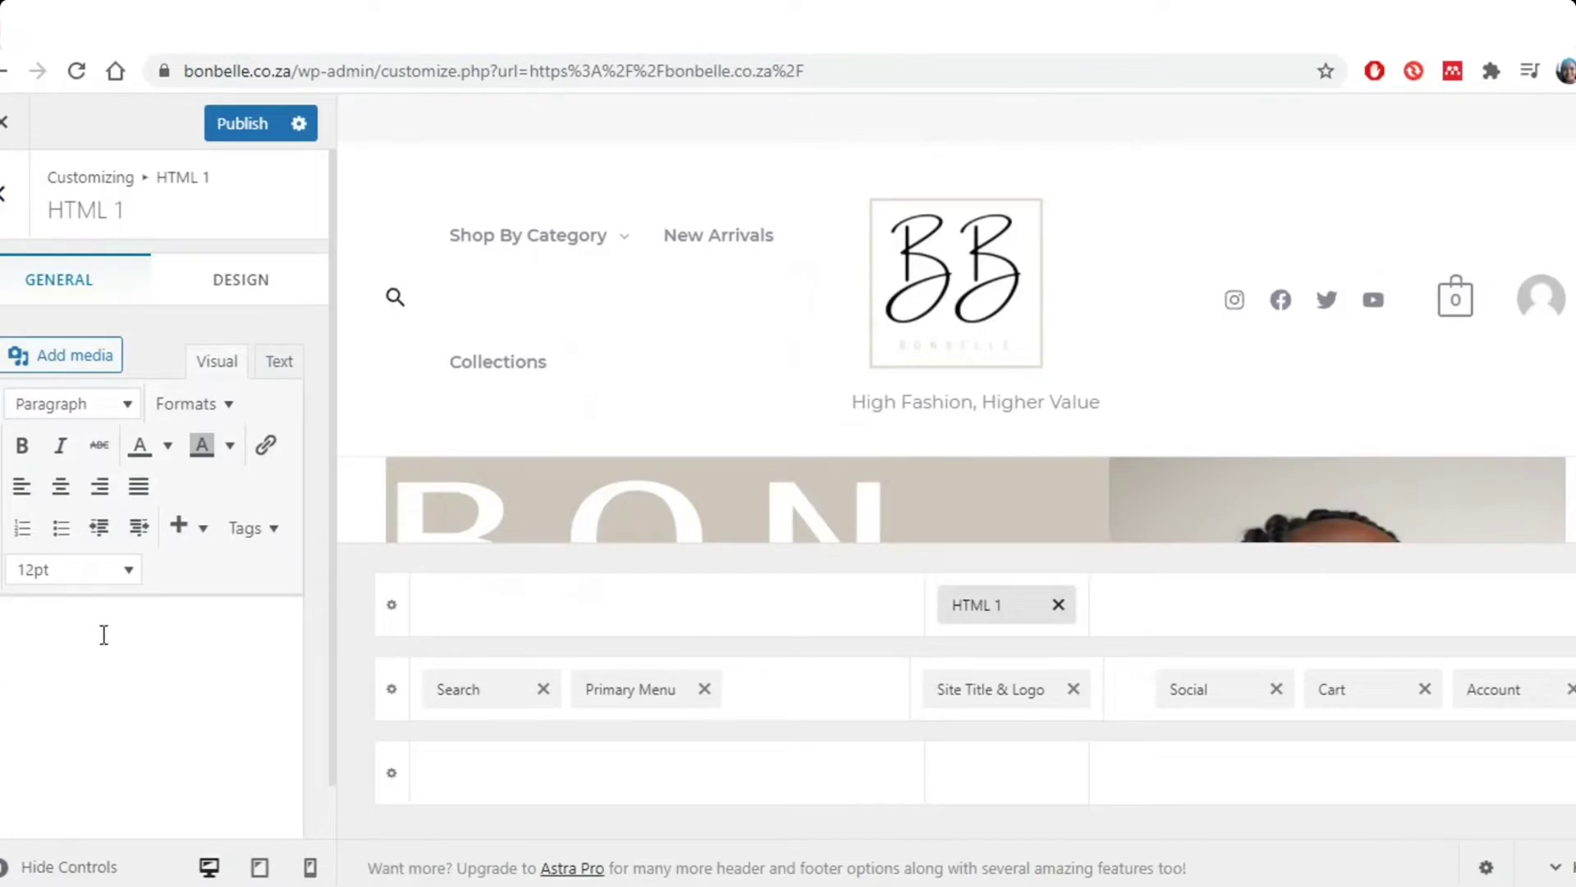
Set the header logo's width to 140 px for mobile devices and publish the customizer changes
click(259, 867)
click(895, 146)
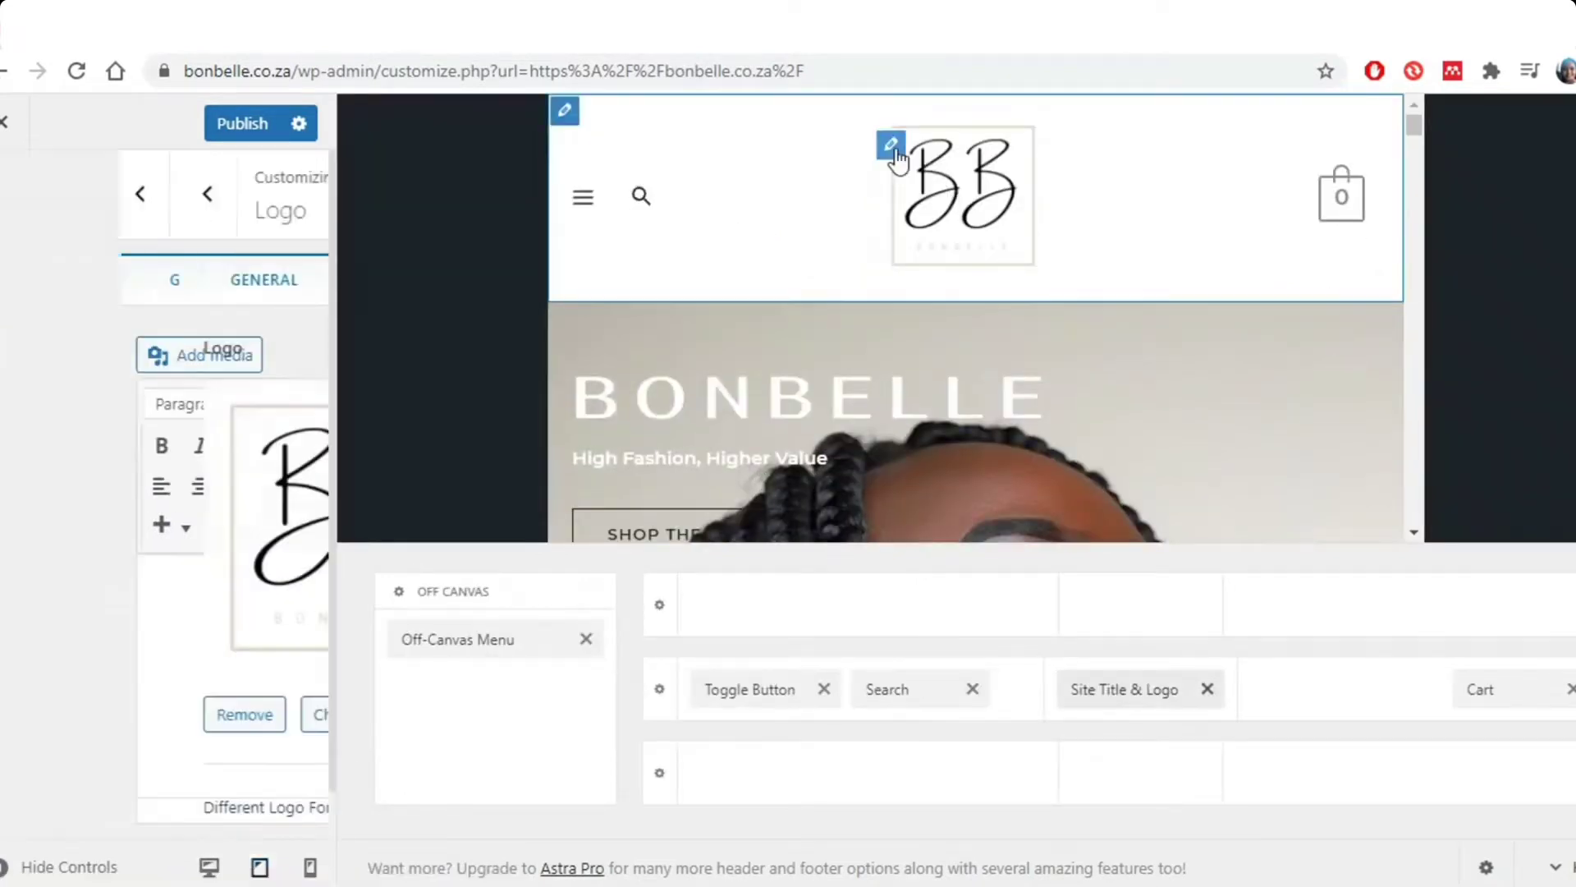
scroll(123, 591, down, 6)
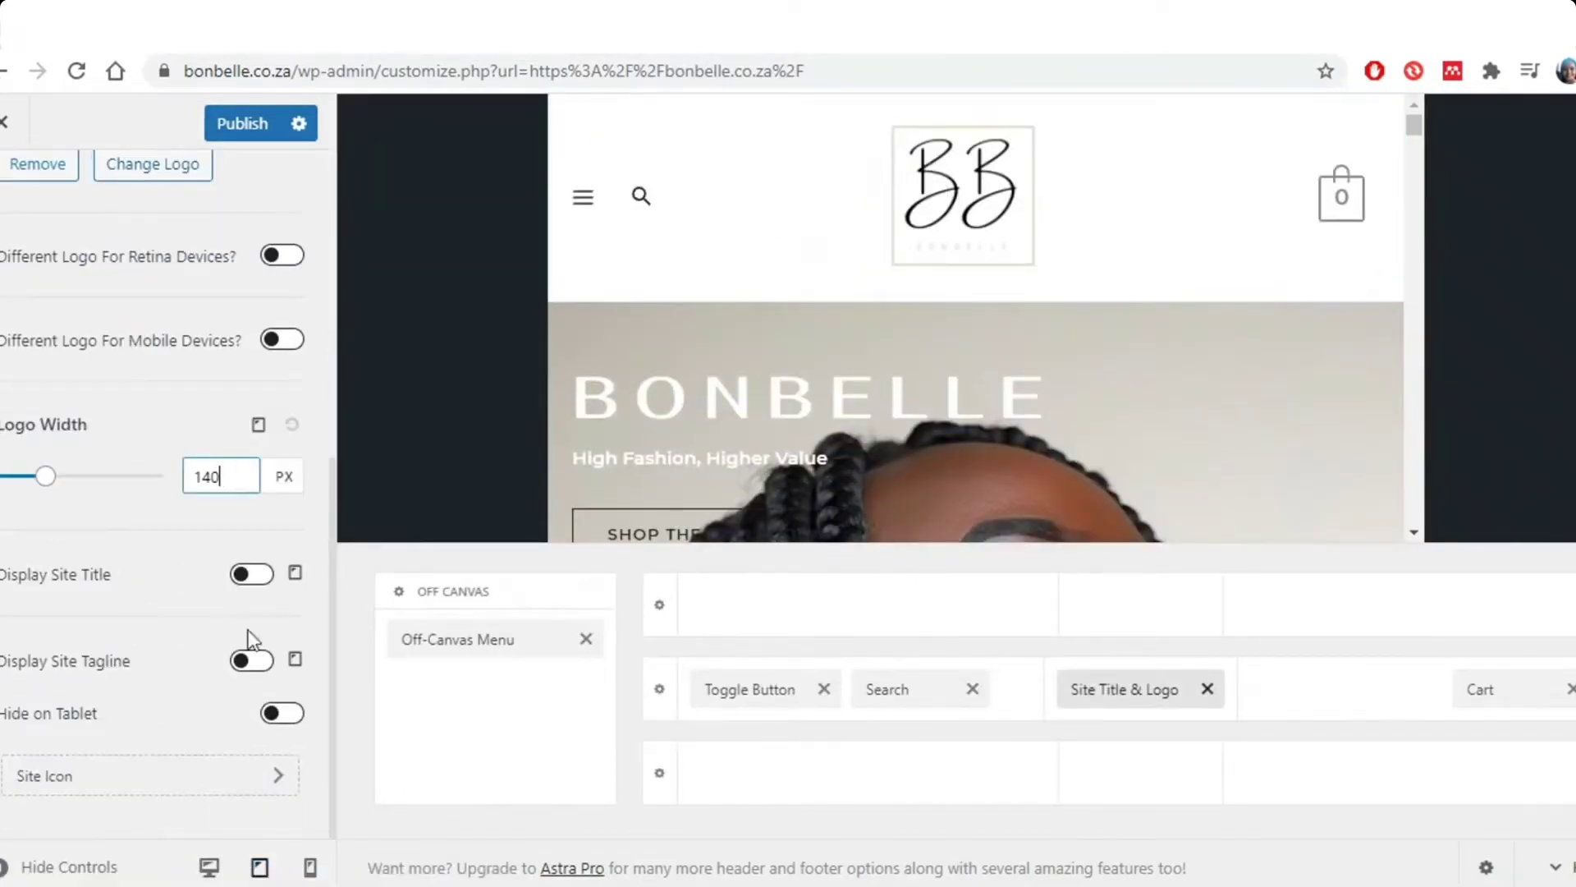
click(309, 867)
drag(17, 483, 39, 486)
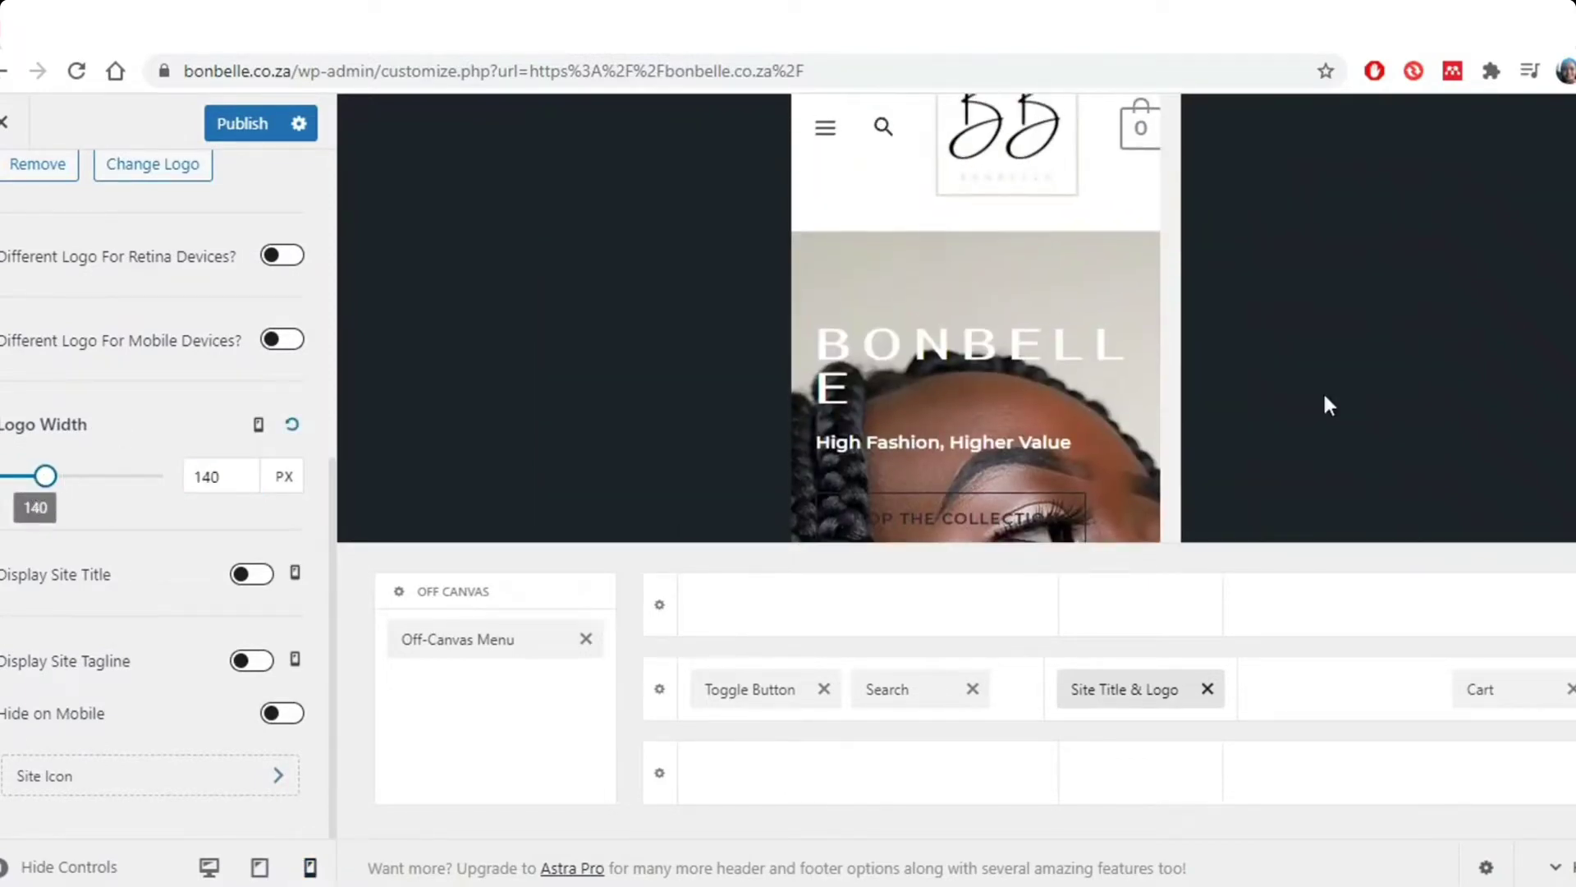
click(238, 123)
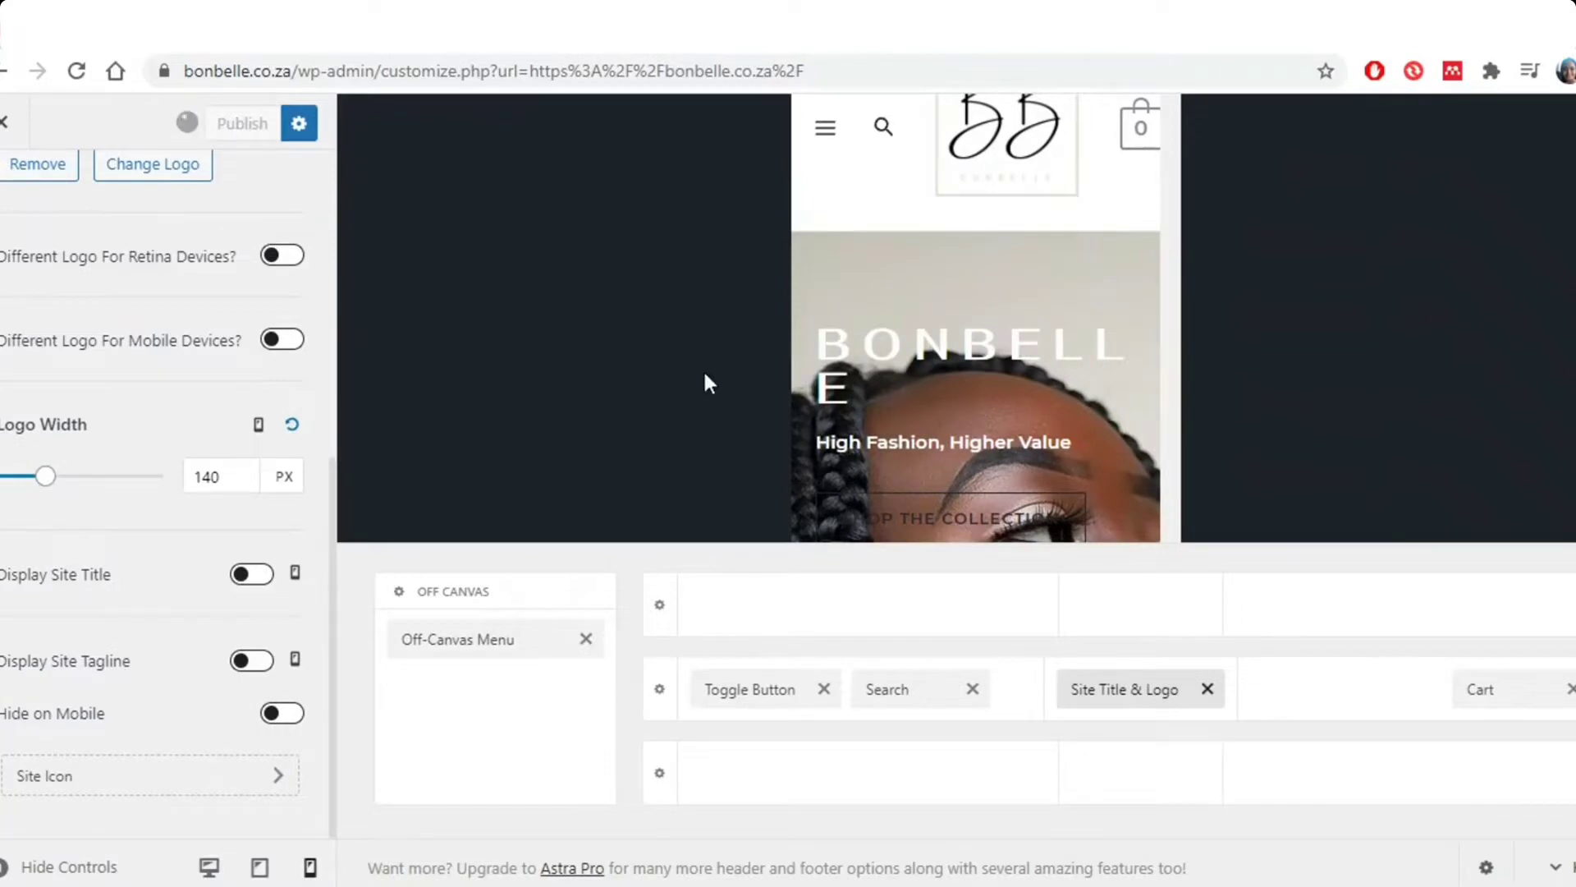
Load the live homepage at bonbelle.co.za and examine its header and hero banner
drag(837, 71, 290, 98)
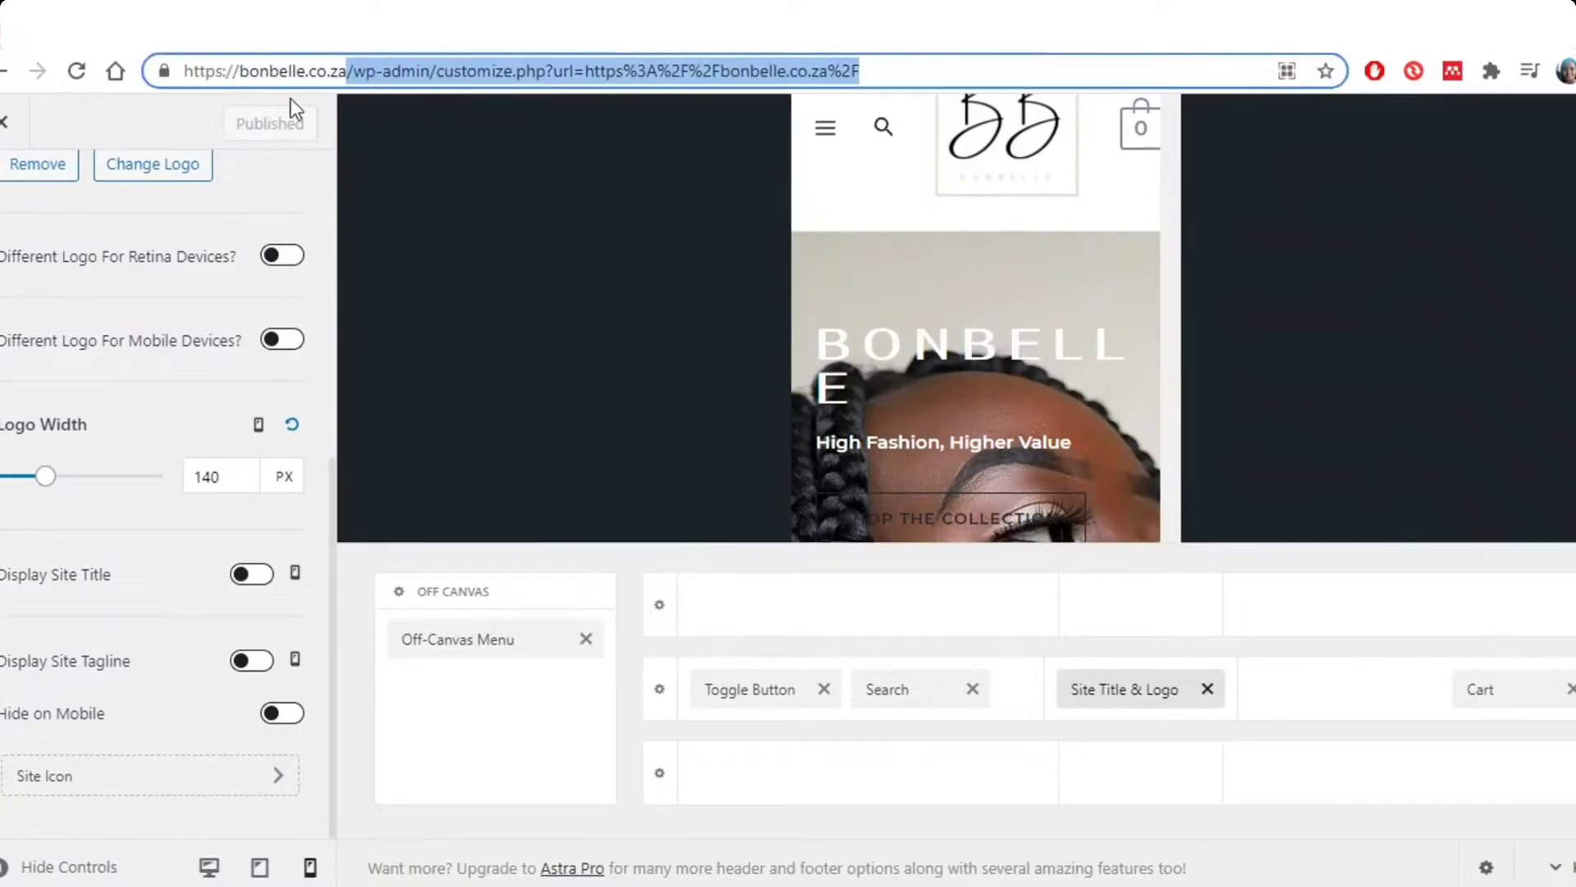
key(BackSpace)
key(Return)
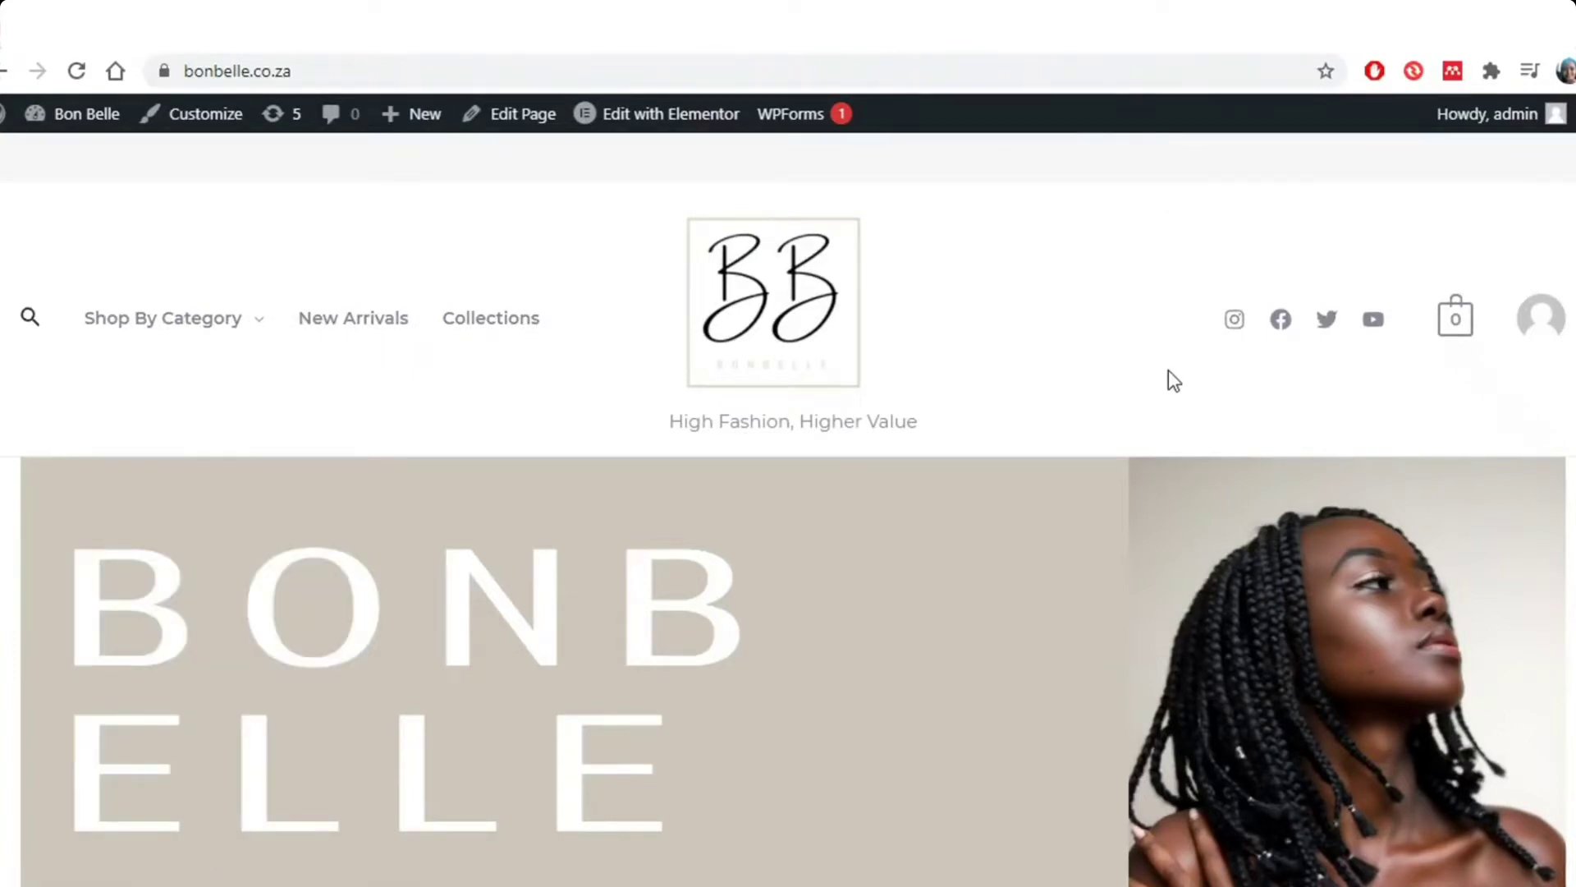
scroll(829, 524, down, 2)
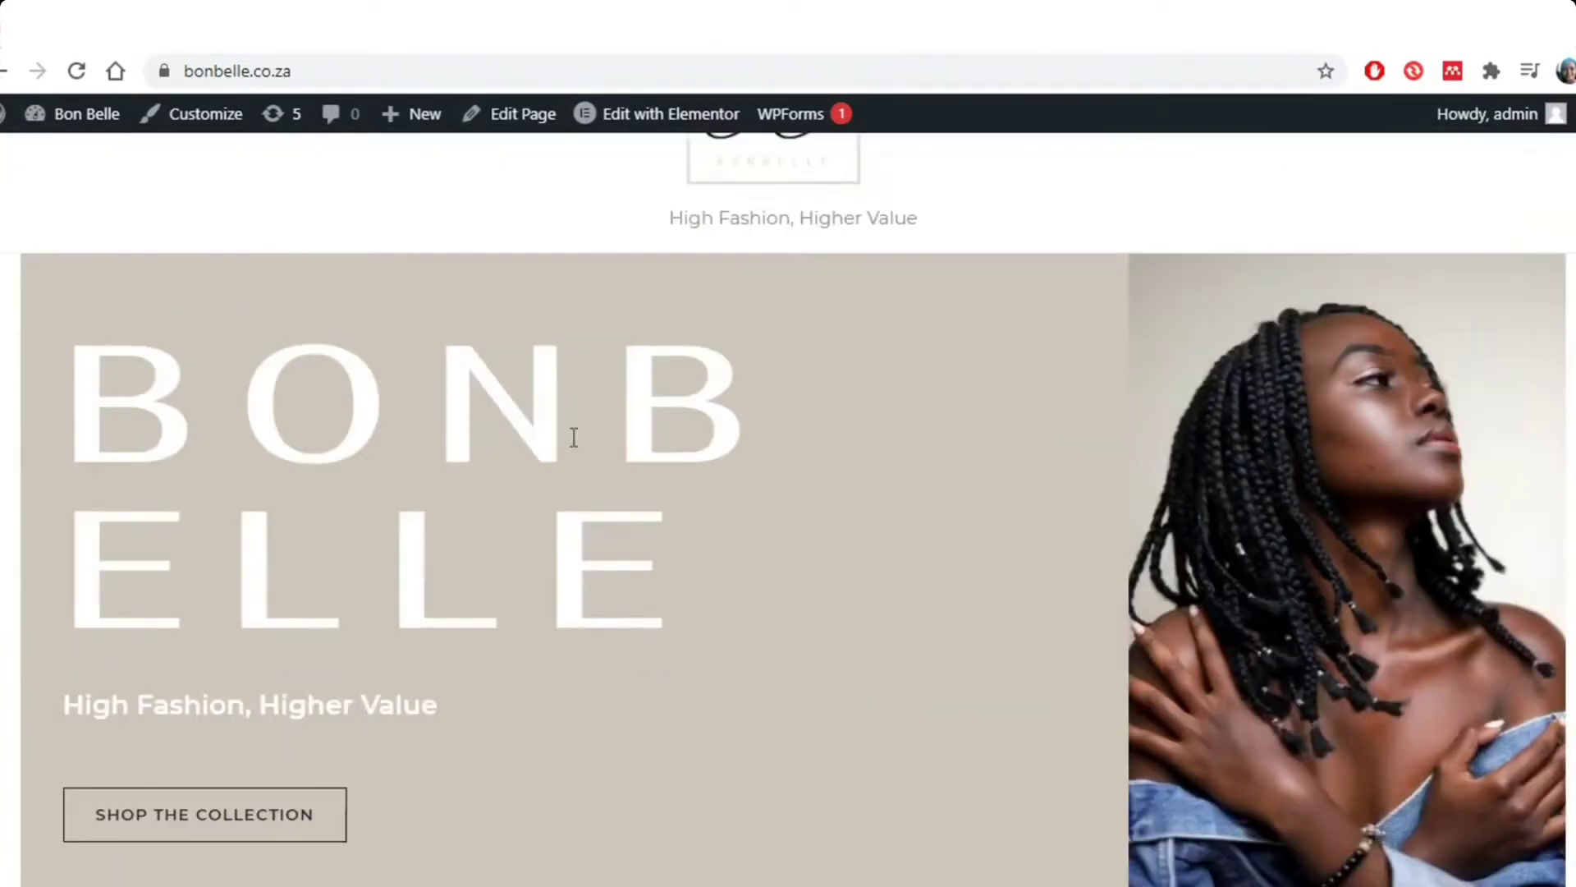
scroll(652, 532, down, 2)
scroll(731, 475, up, 2)
Open the homepage in Elementor and bring up the background style settings of the hero section's outer column
mouse_move(682, 116)
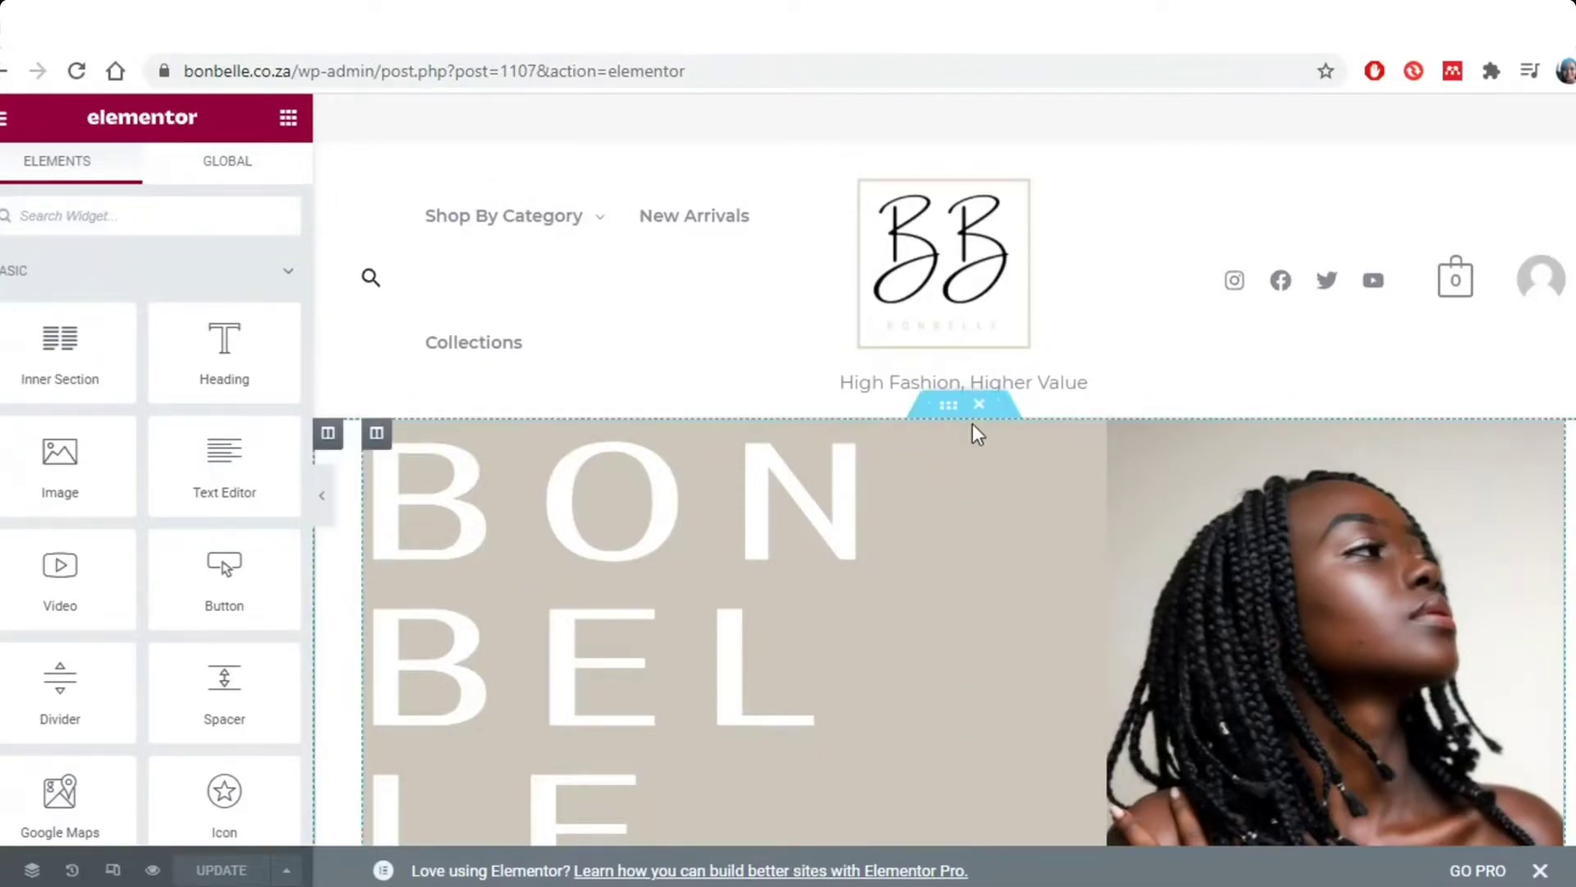
right_click(951, 419)
click(1052, 708)
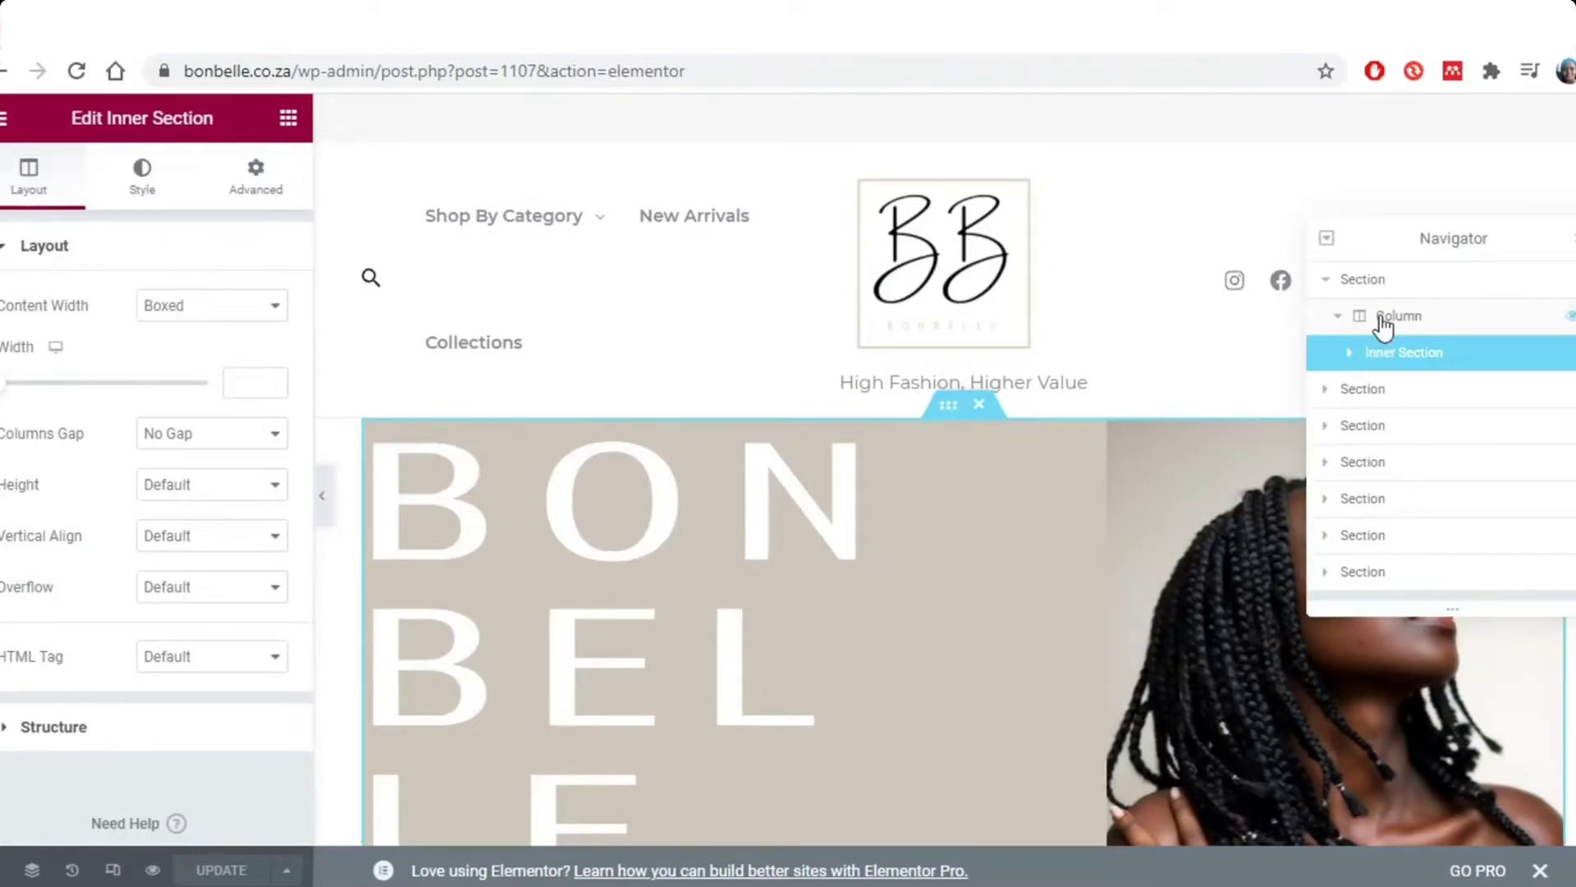
click(1385, 320)
click(142, 174)
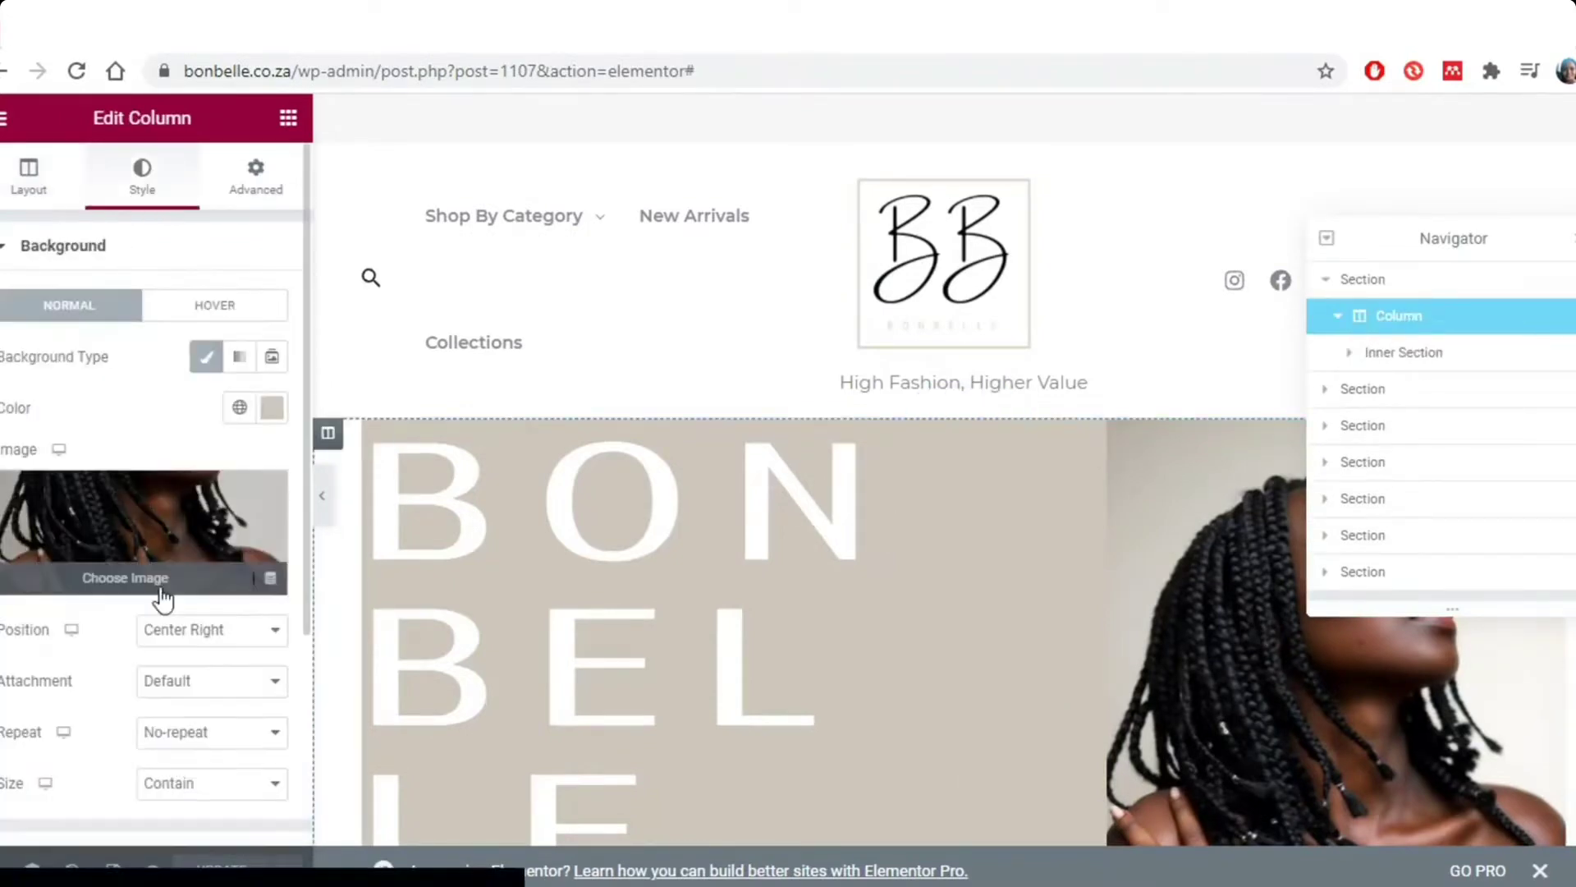
scroll(161, 556, down, 4)
scroll(162, 555, up, 3)
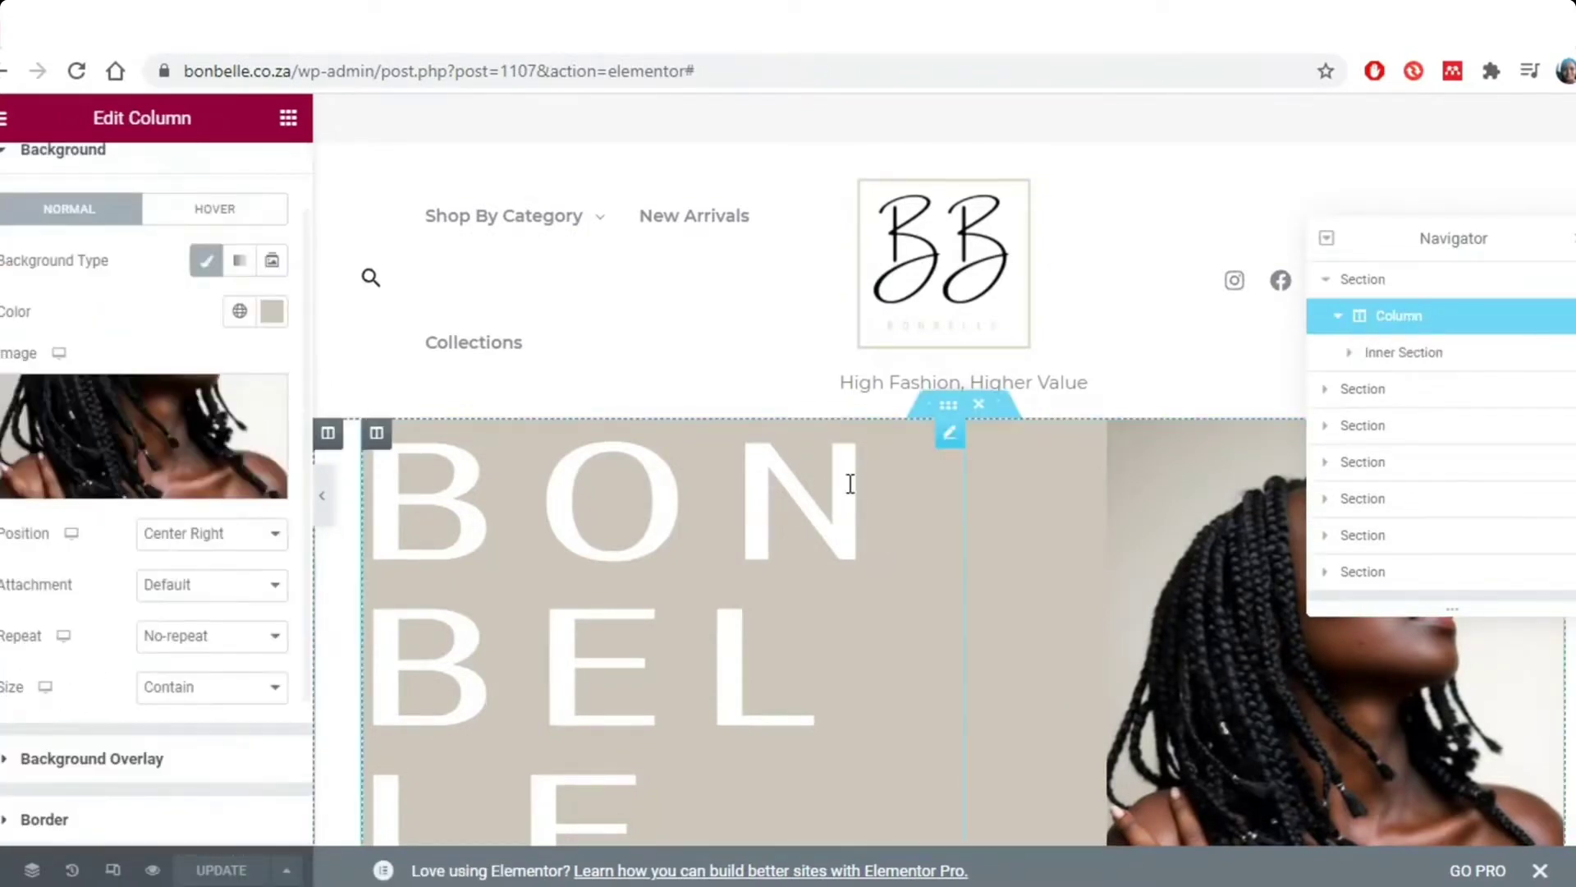
Preview the homepage's hero section in the tablet and mobile views
click(109, 870)
click(395, 120)
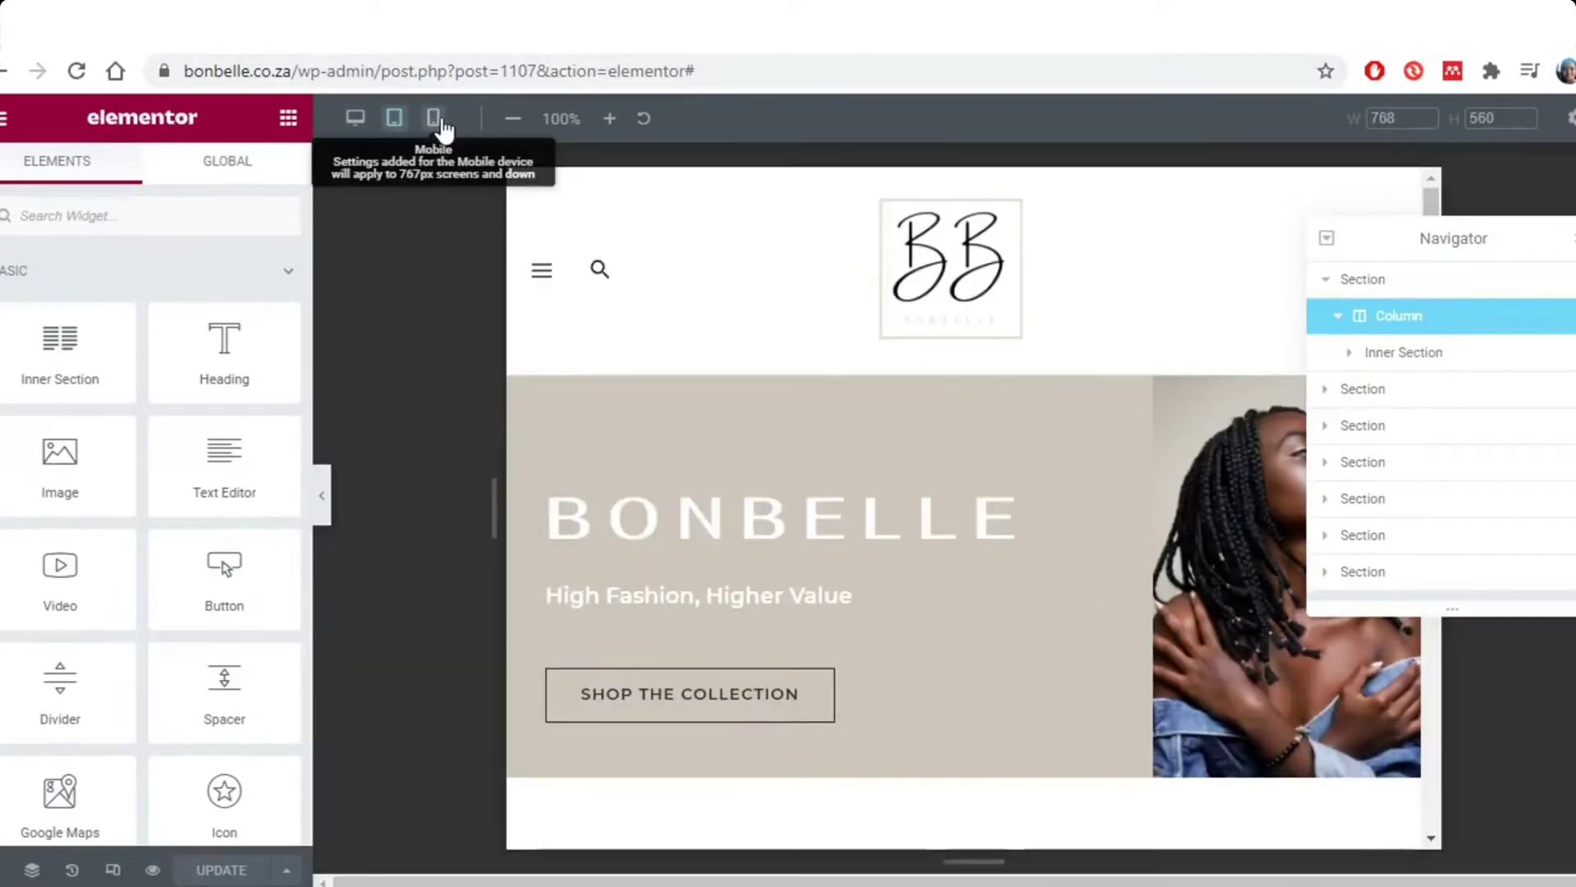
click(435, 121)
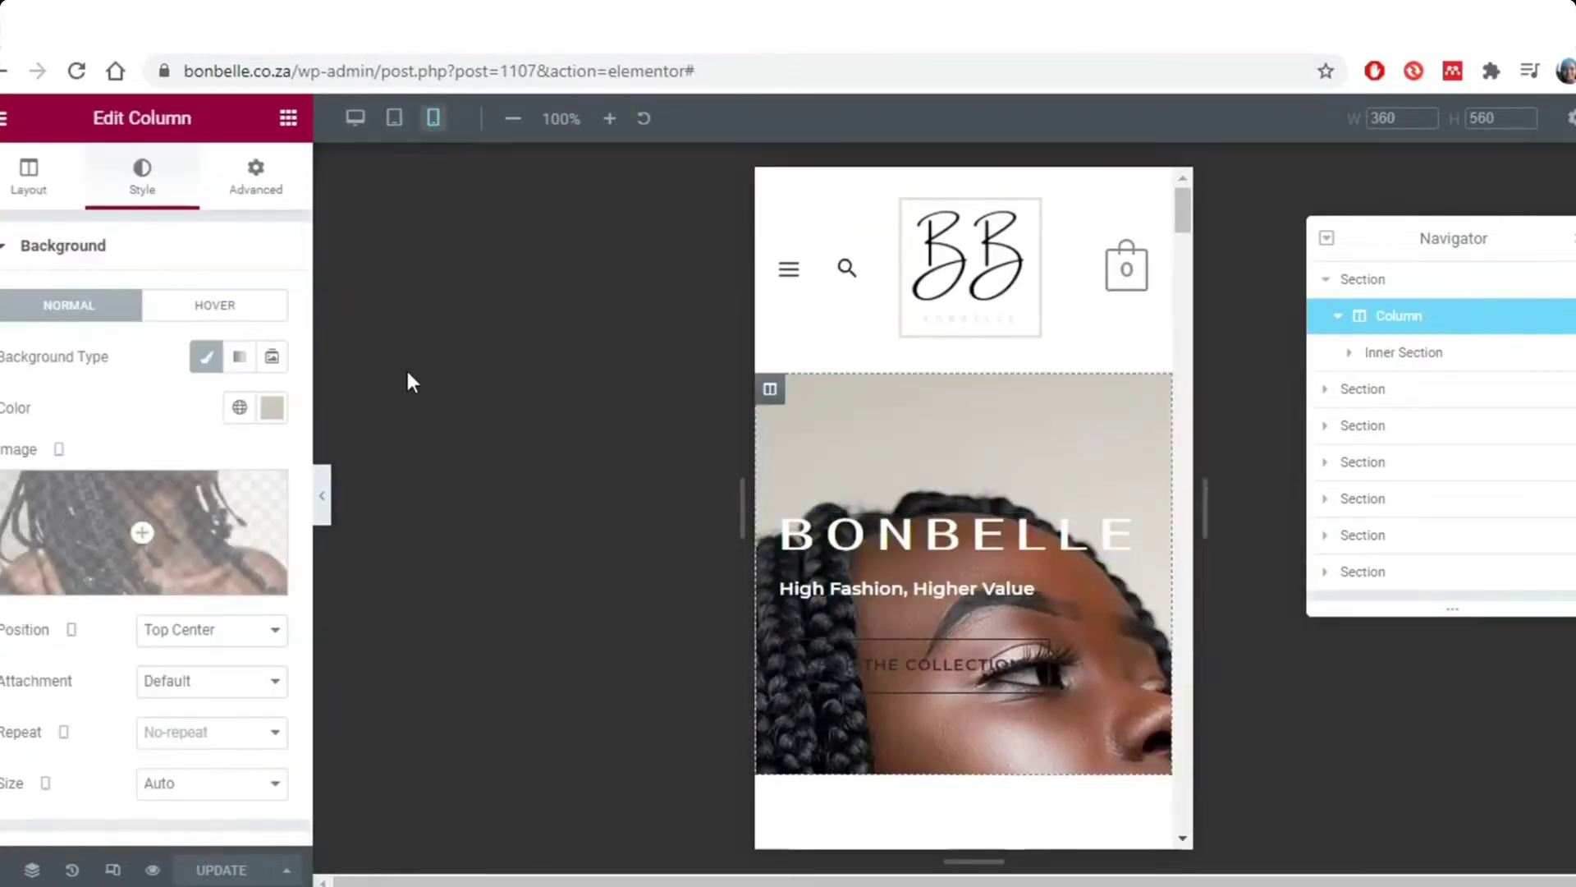
Try the Center Center position for the hero column's mobile background image, set it back to Top Center, and update the page
scroll(112, 539, down, 3)
click(264, 446)
click(184, 455)
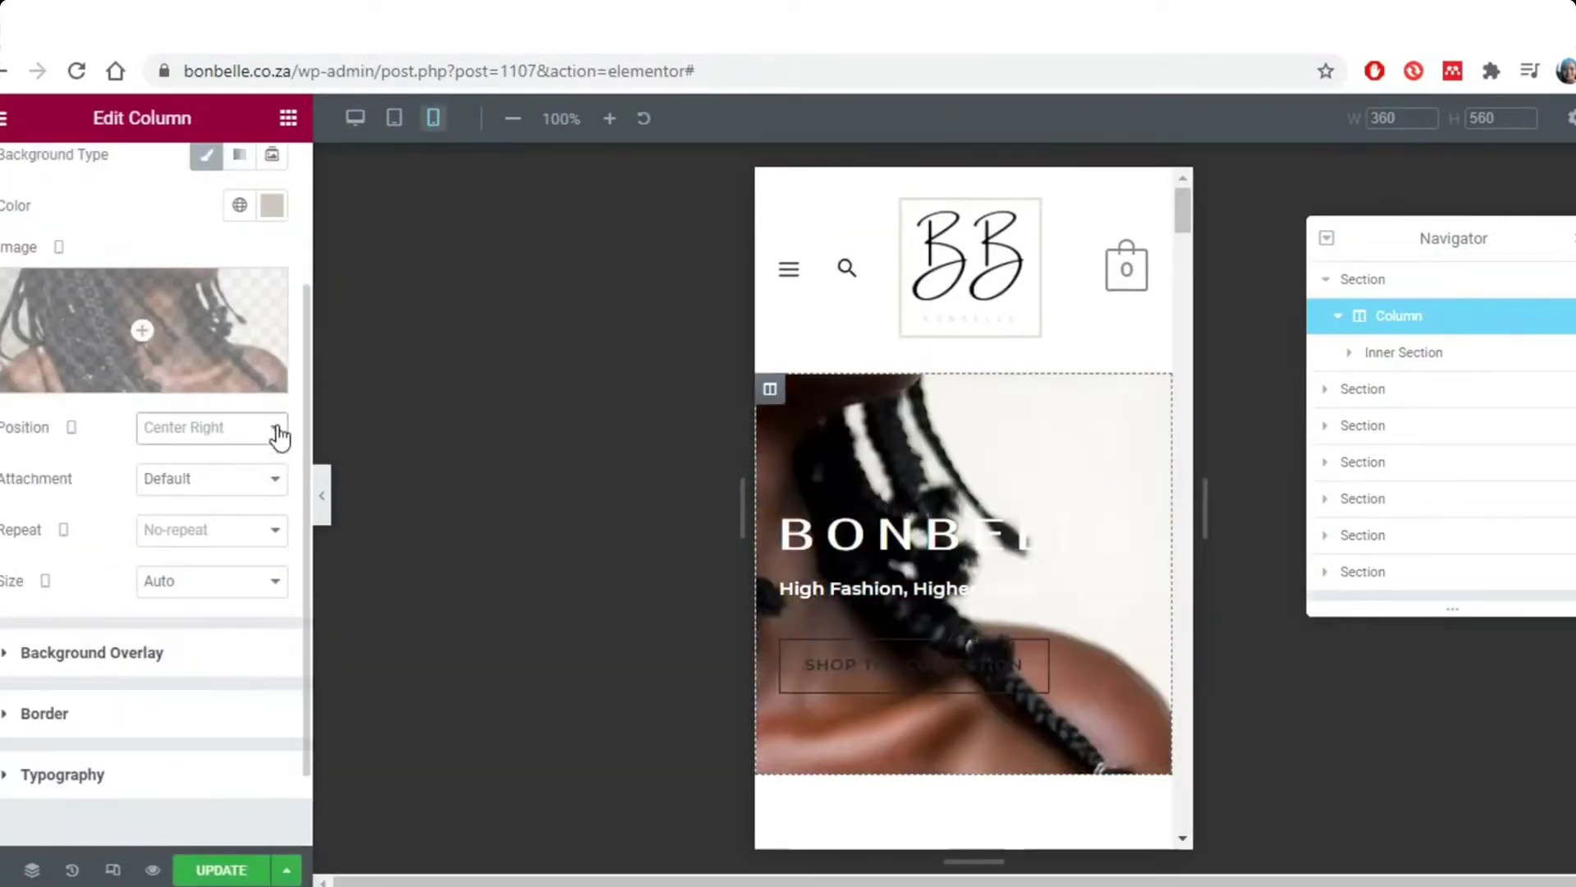
click(278, 436)
click(207, 485)
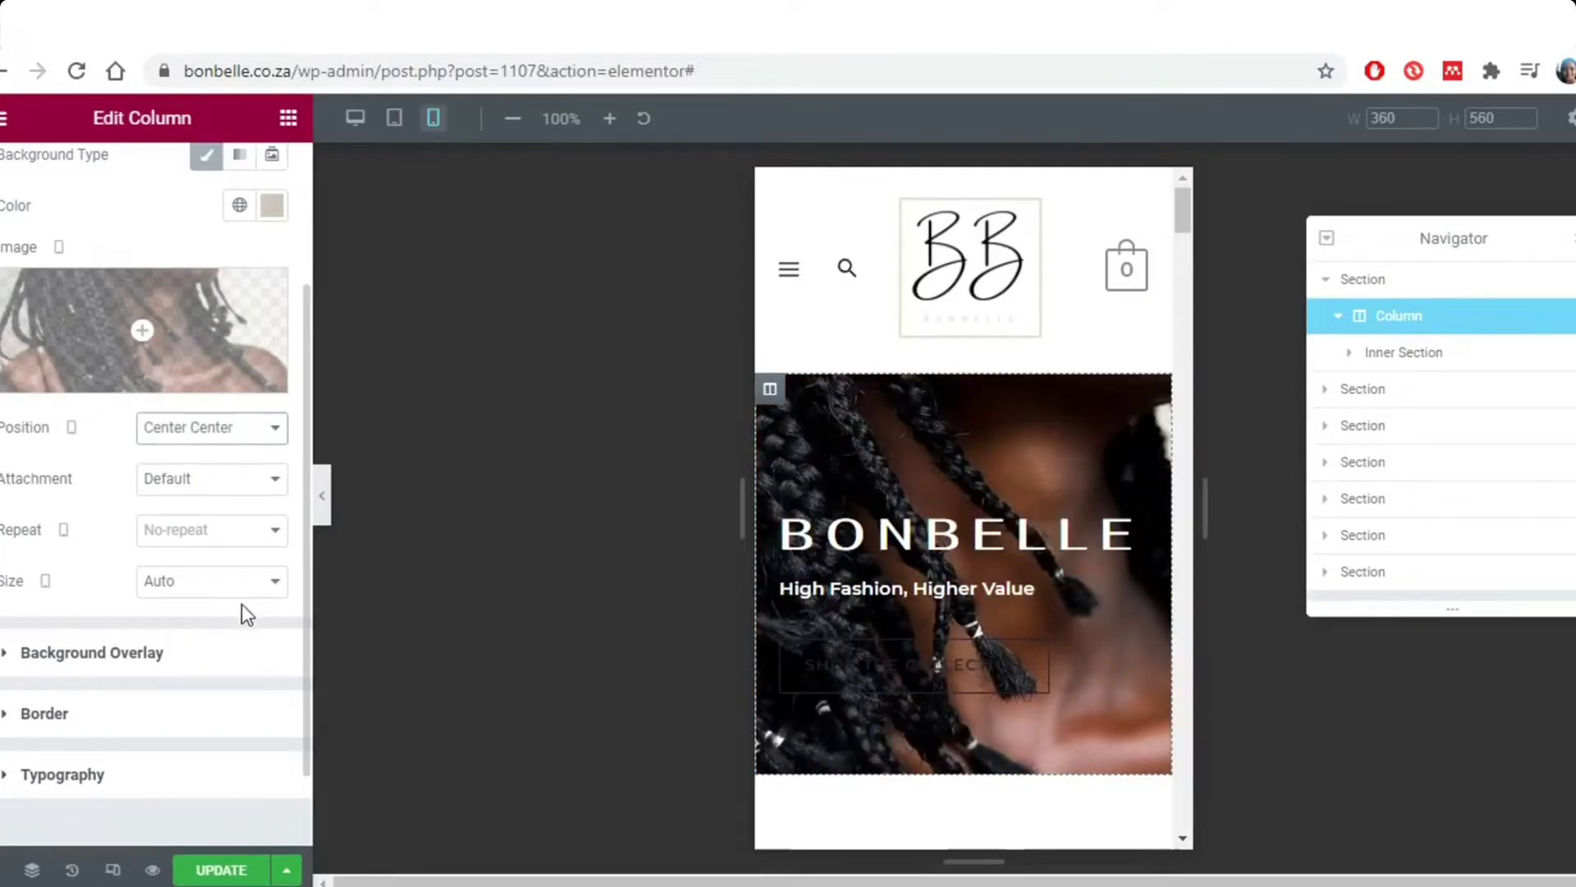
click(218, 535)
scroll(136, 659, up, 3)
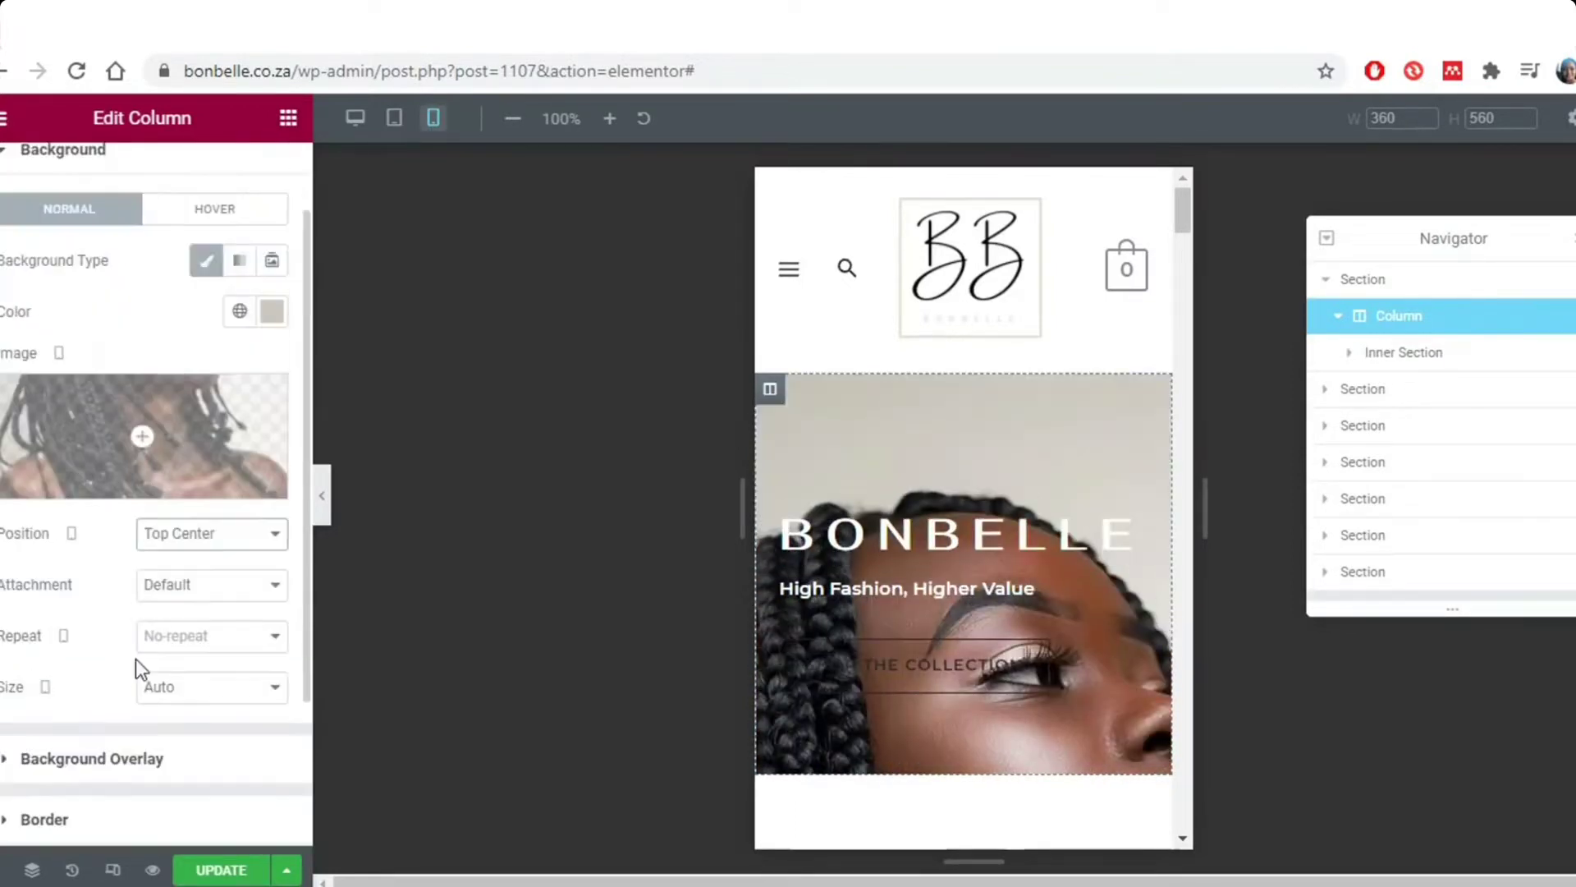
click(226, 872)
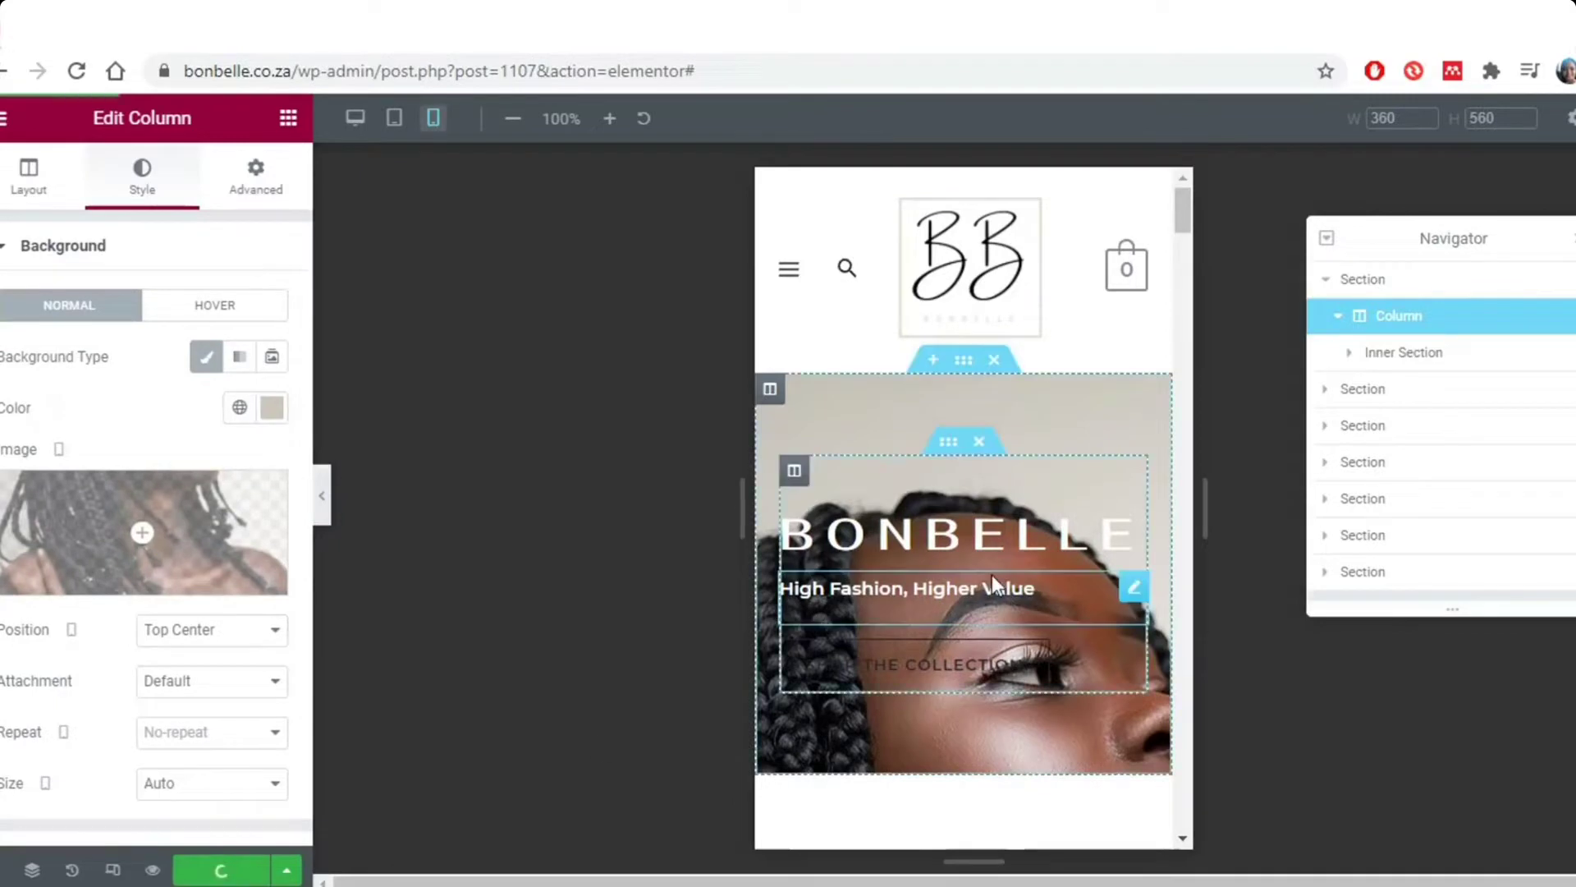
In the desktop view, split the hero heading into two lines, BON and BELLE, and update the page
click(355, 117)
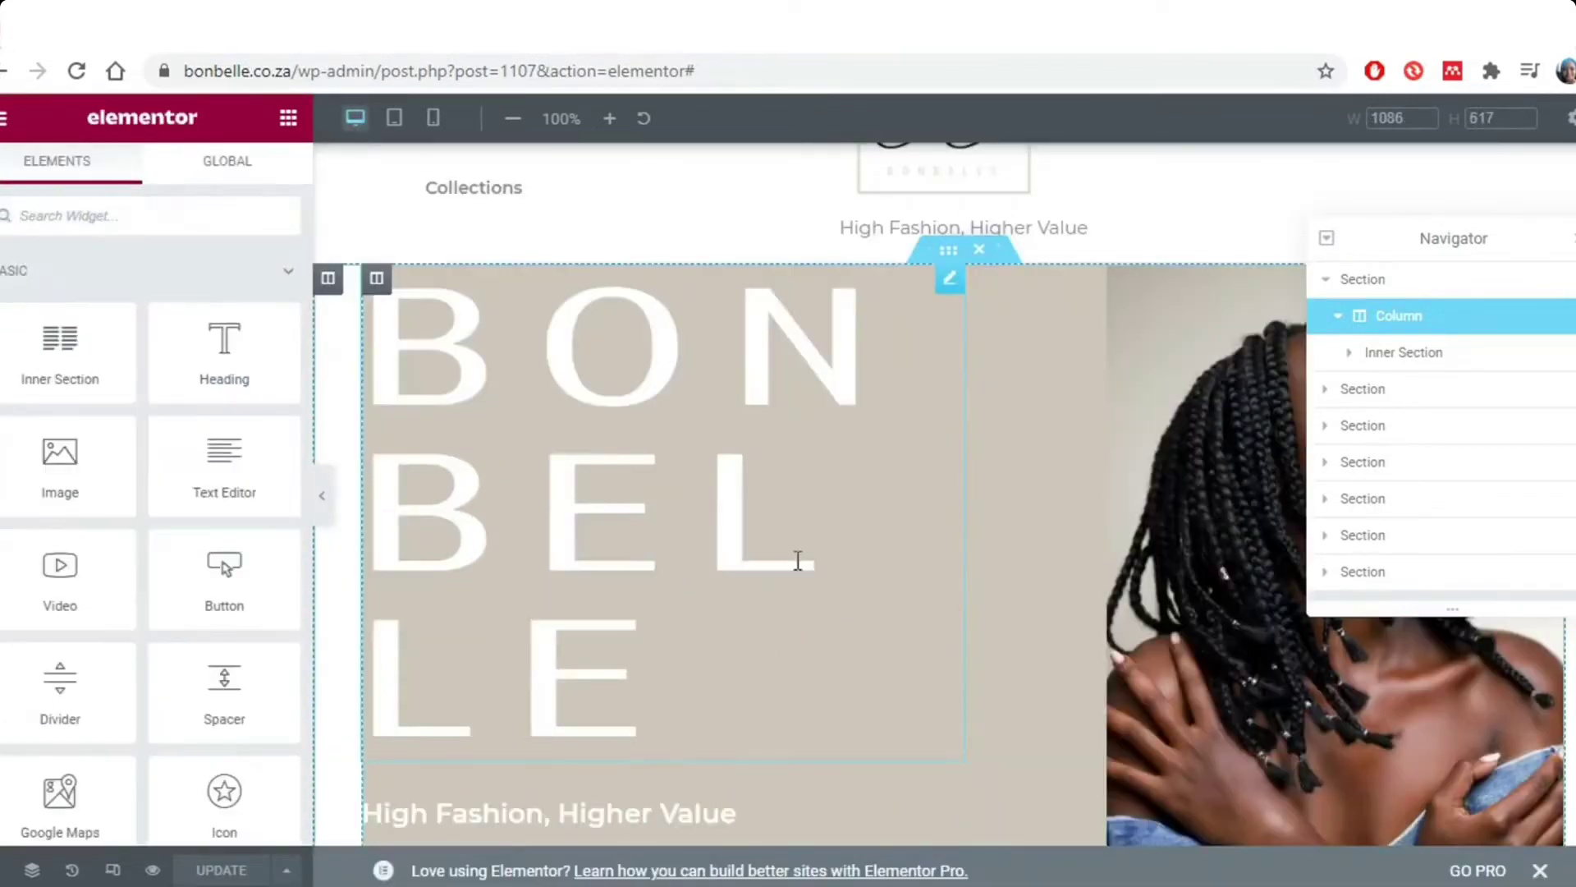
click(797, 560)
click(57, 331)
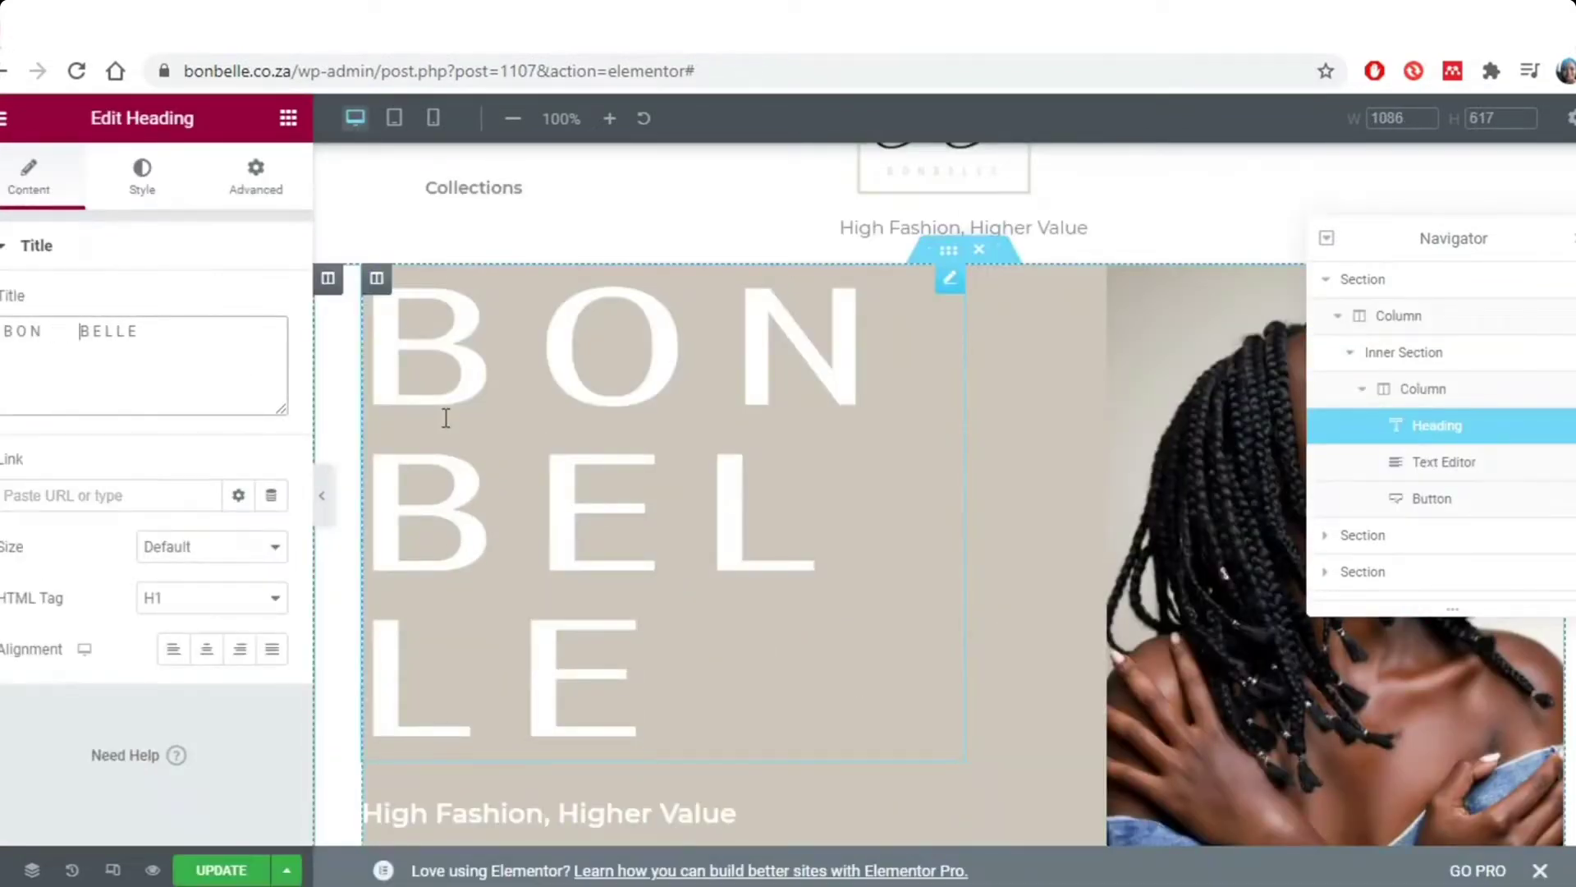
key(BackSpace)
key(Return)
click(187, 864)
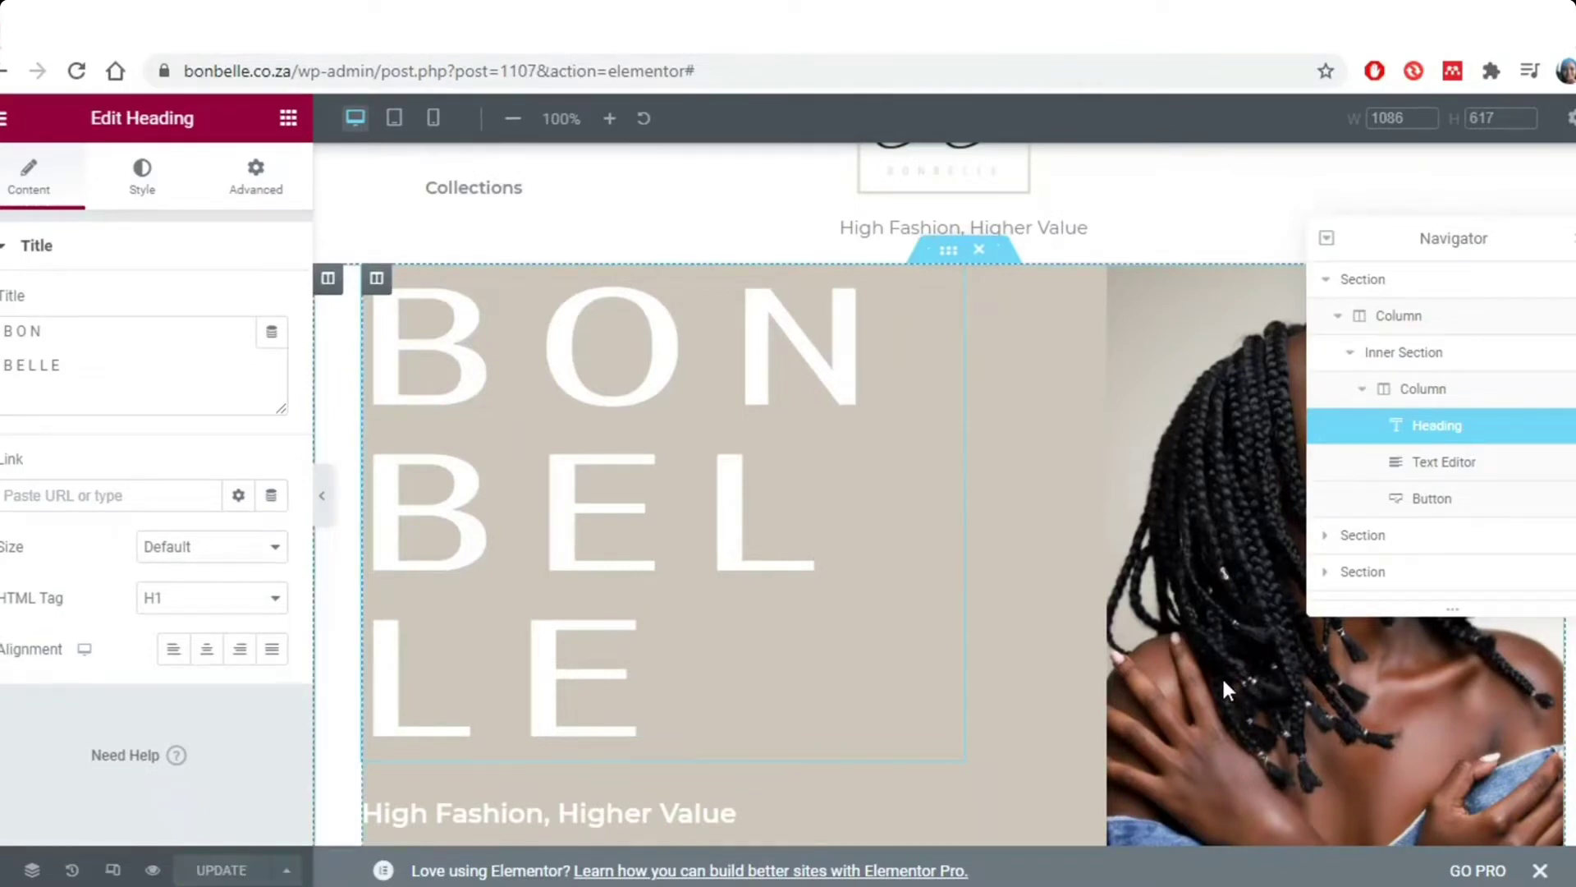
Look through the homepage sections below the hero banner and open the collection section's large image for editing
scroll(1222, 677, up, 2)
scroll(1222, 677, down, 6)
scroll(1222, 676, up, 2)
scroll(1221, 683, up, 2)
scroll(1219, 676, down, 6)
click(968, 599)
scroll(967, 600, down, 8)
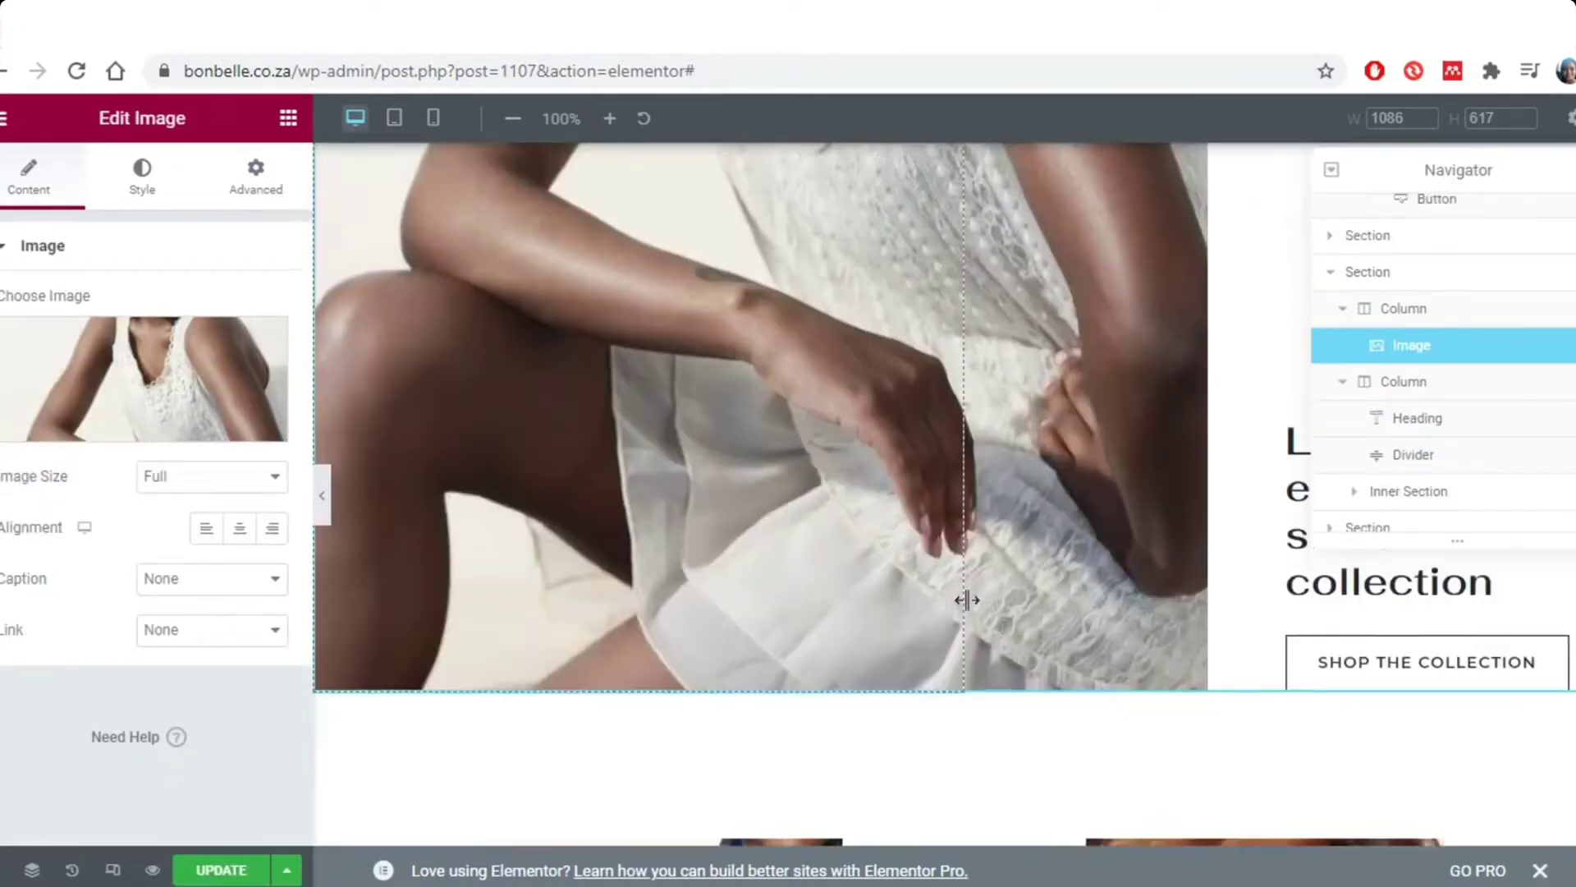
Change the collection section's heading above the Shop the Collection button to "Fashion As Unique As You Are"
scroll(977, 649, up, 10)
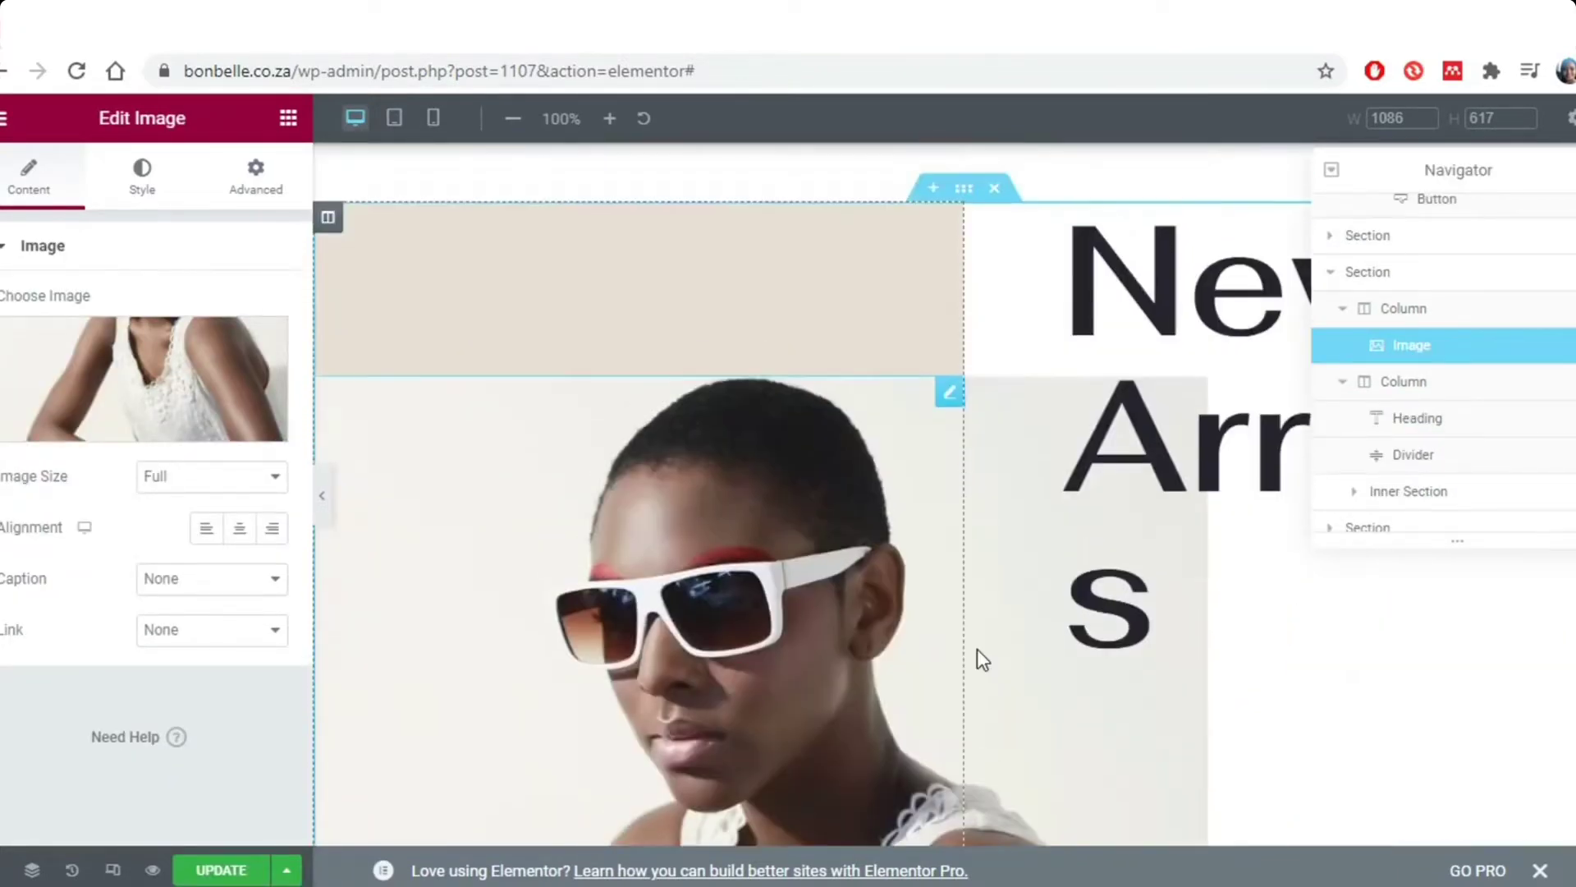
scroll(977, 648, down, 10)
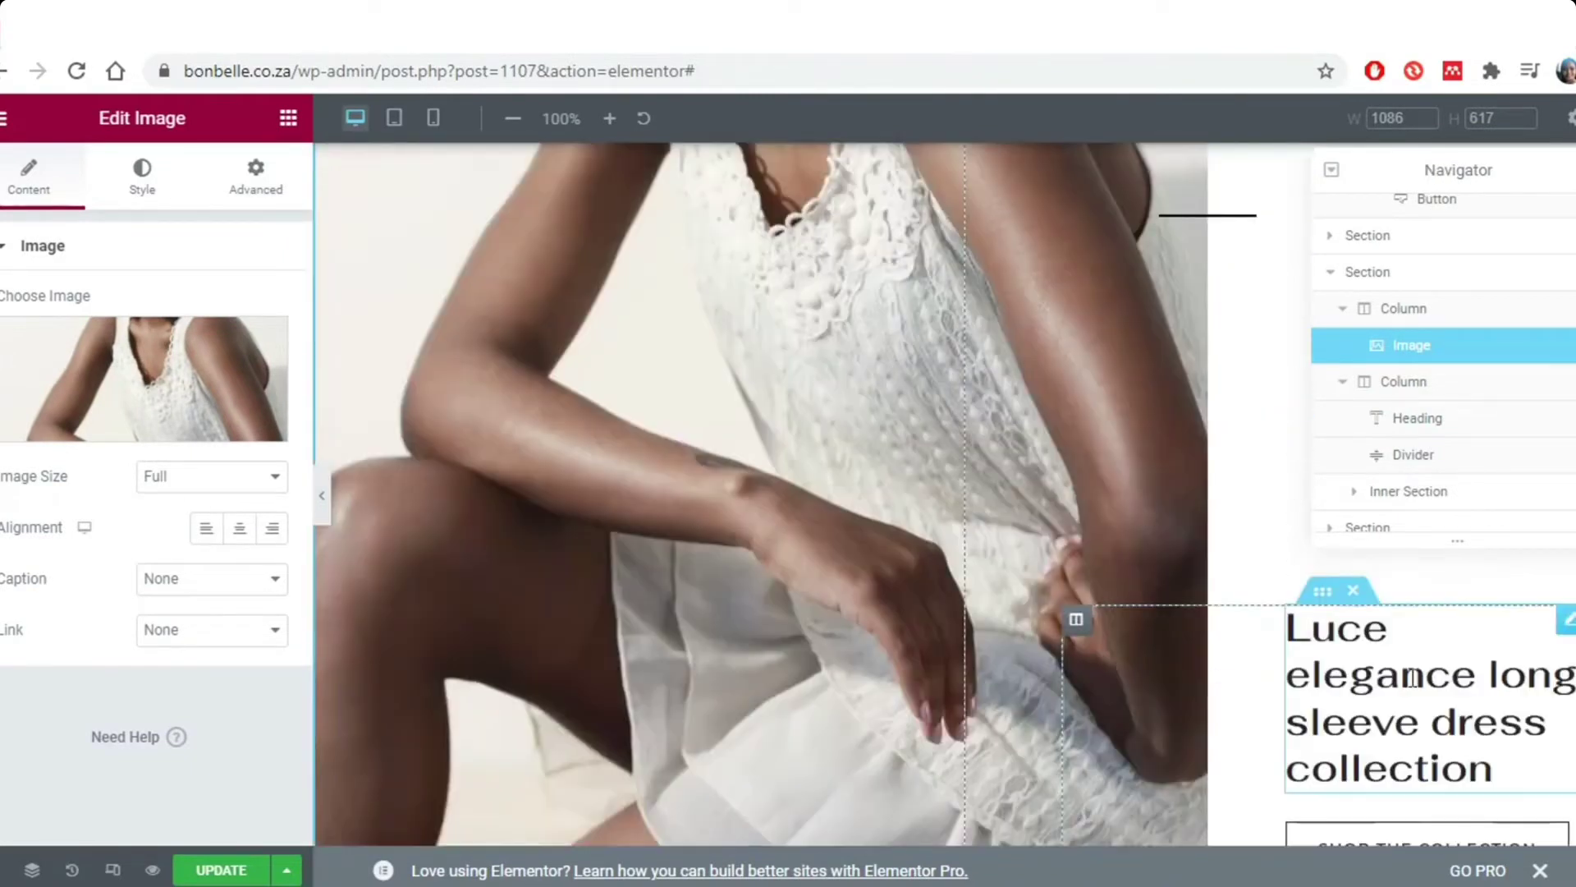
drag(1495, 781, 1287, 628)
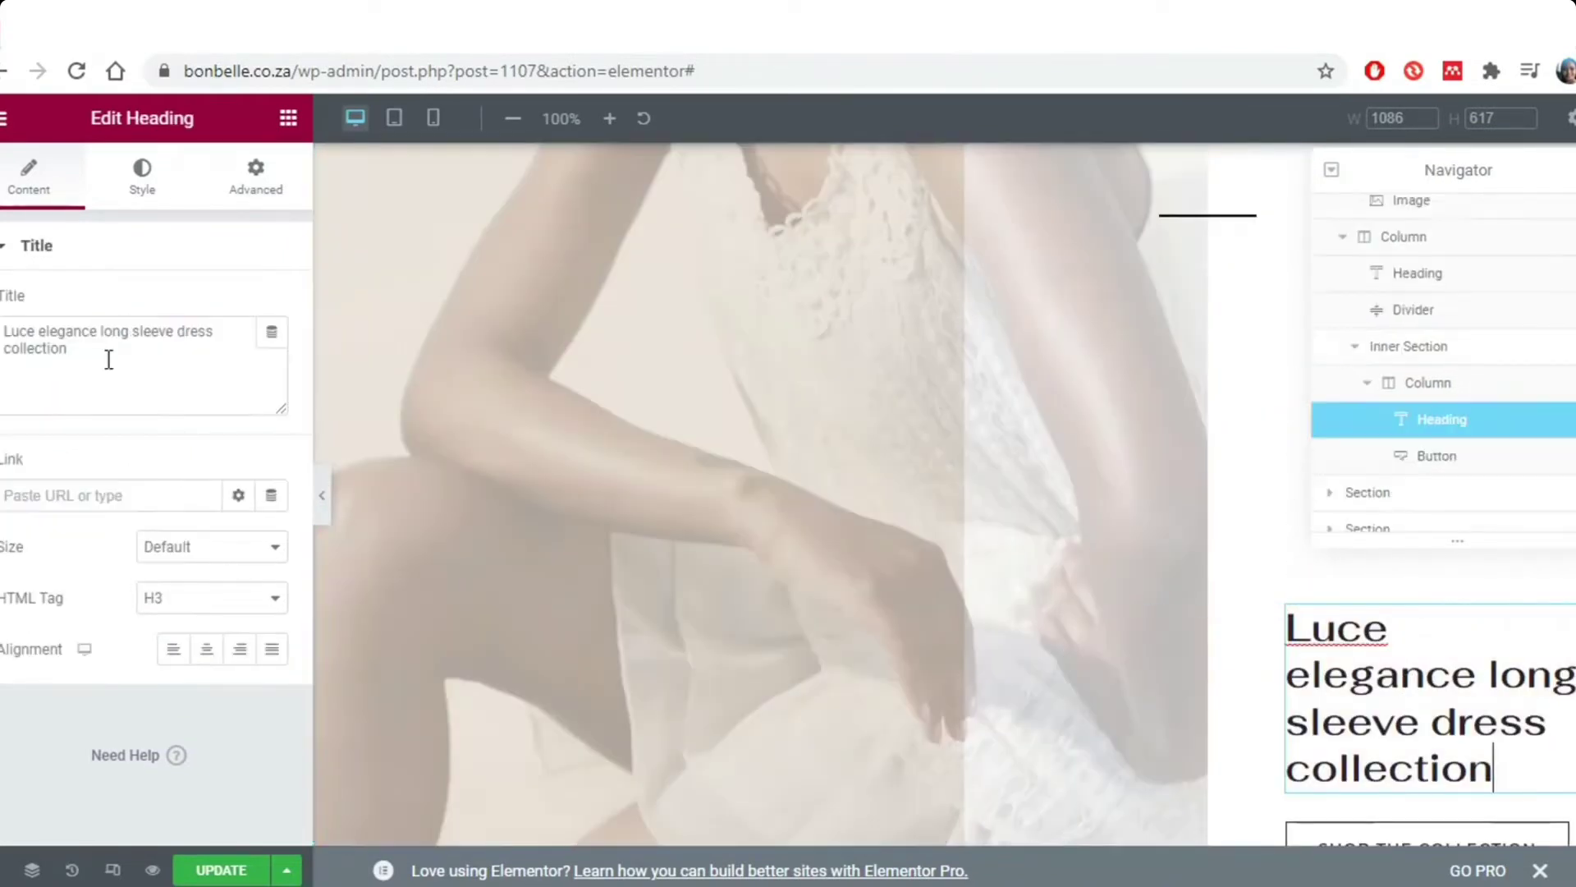
triple_click(105, 355)
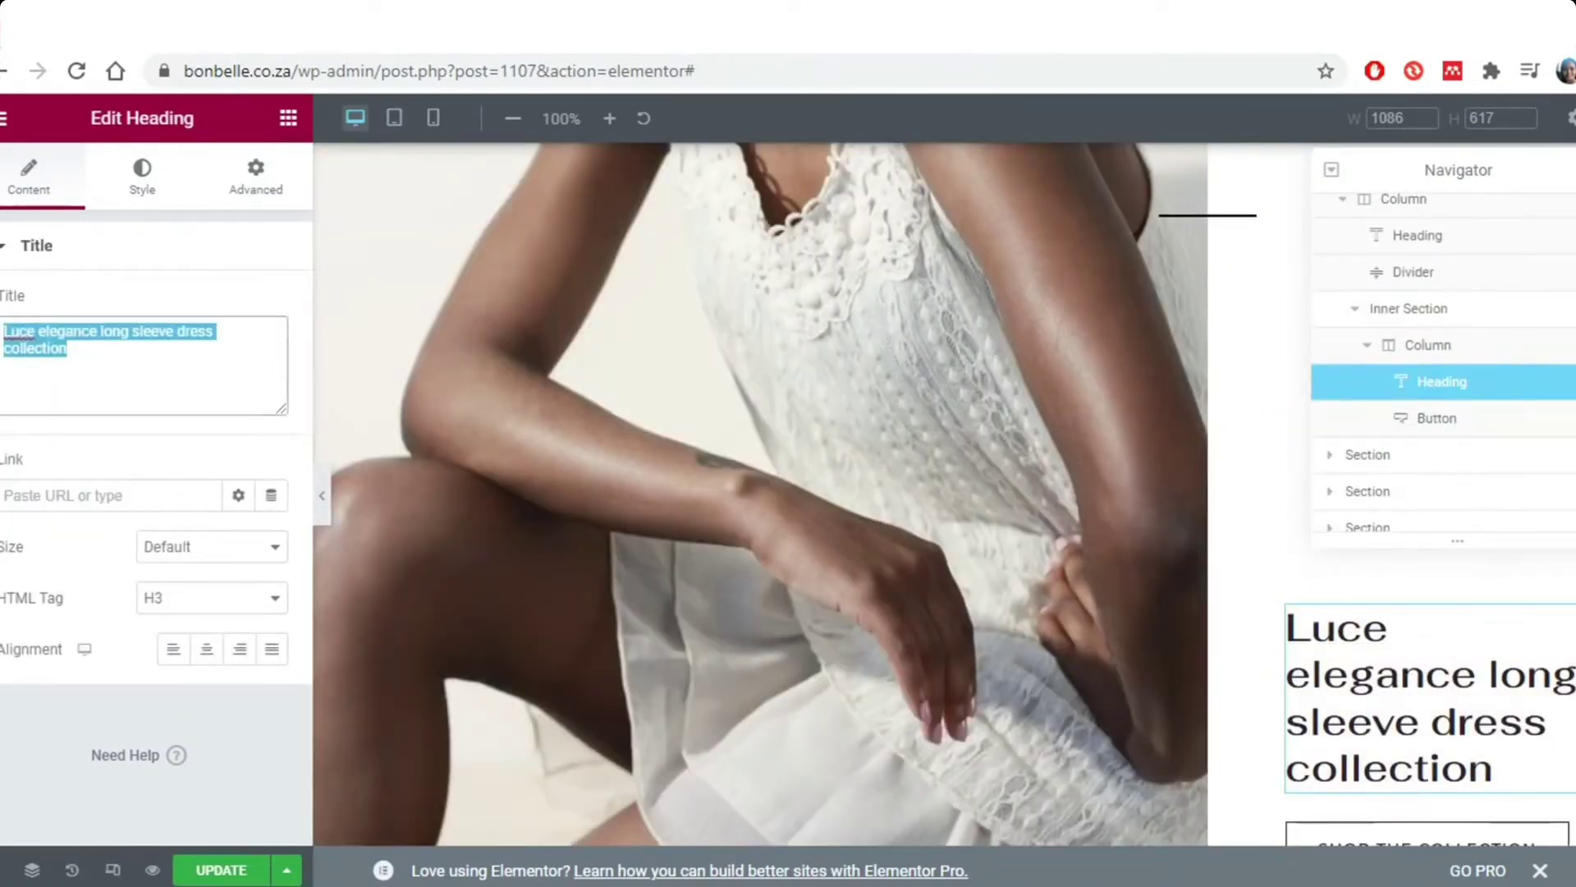
text(Fashion As )
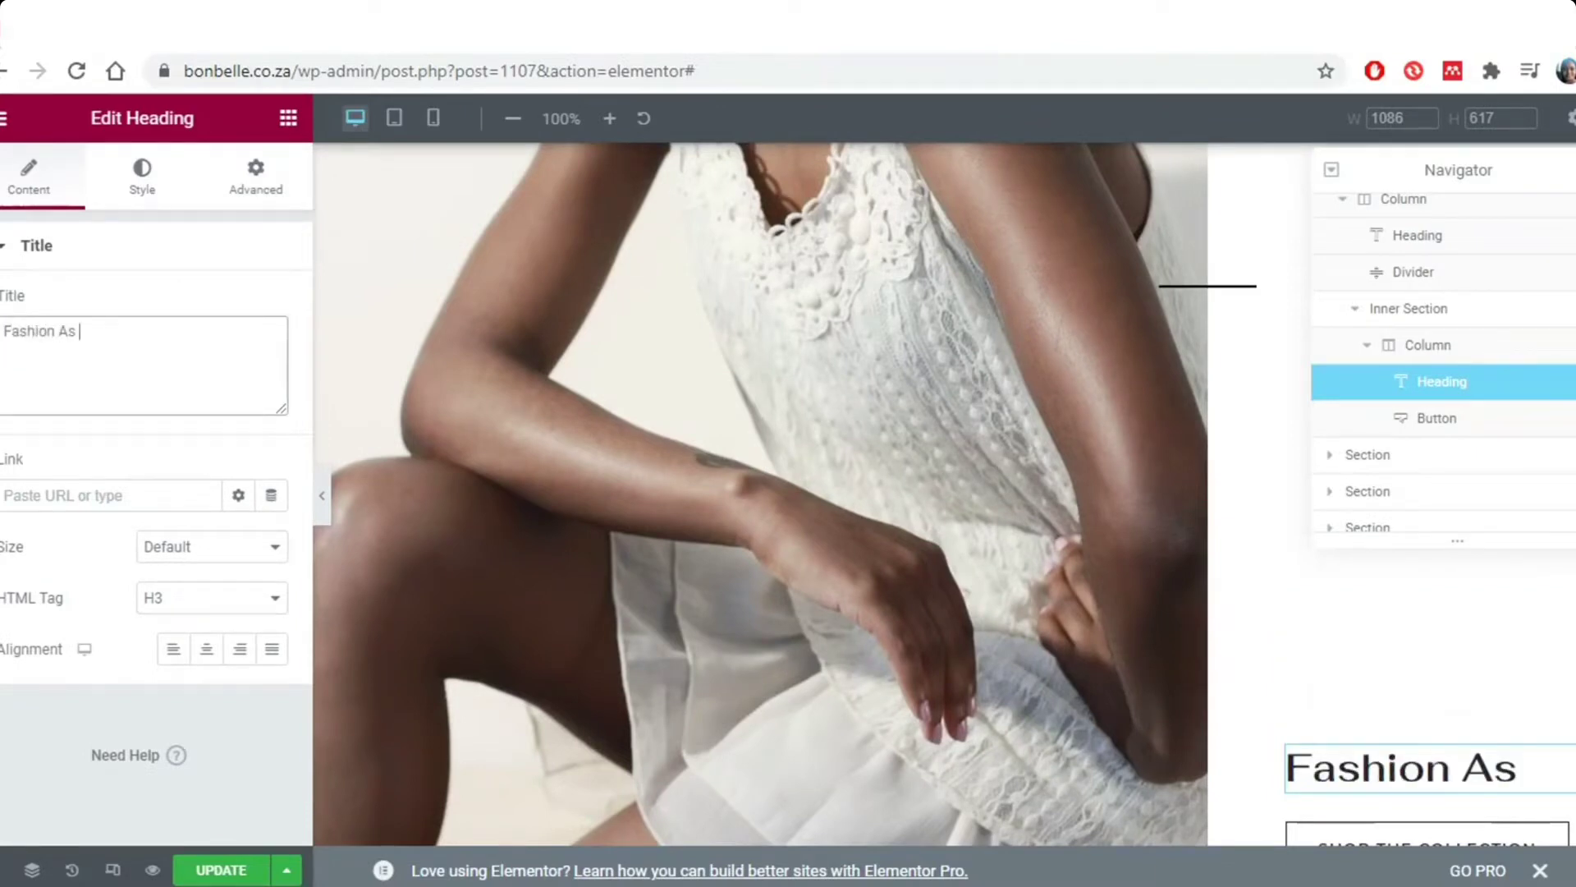
text(Unique As You Are)
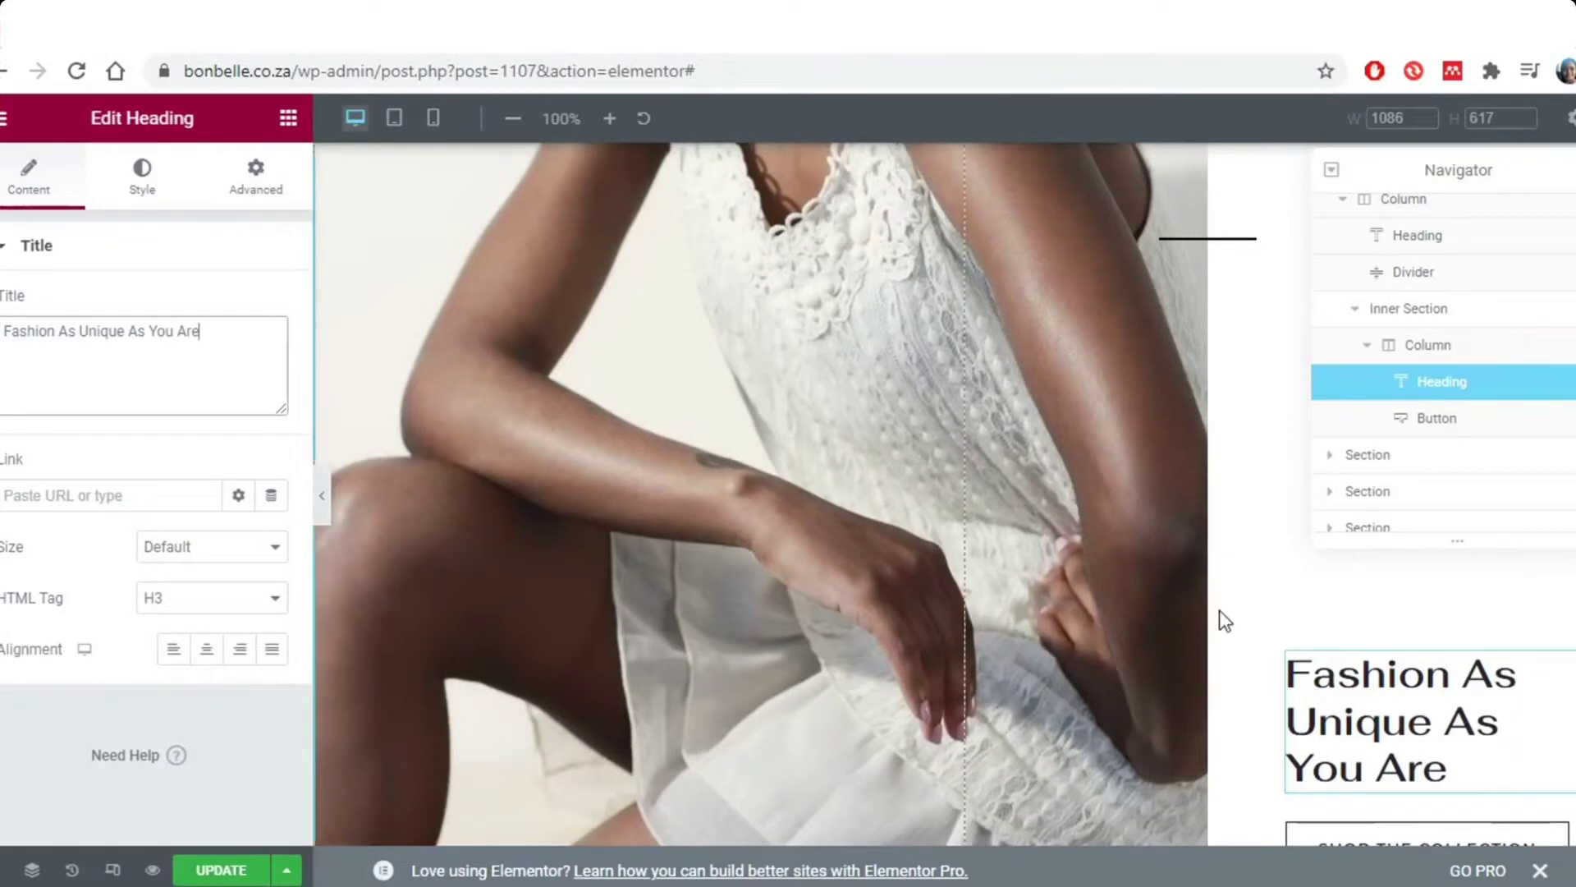
Flip the collection section's large sunglasses model image horizontally, save the edit, and insert the flipped image back into the section
scroll(1217, 619, up, 5)
scroll(804, 614, up, 3)
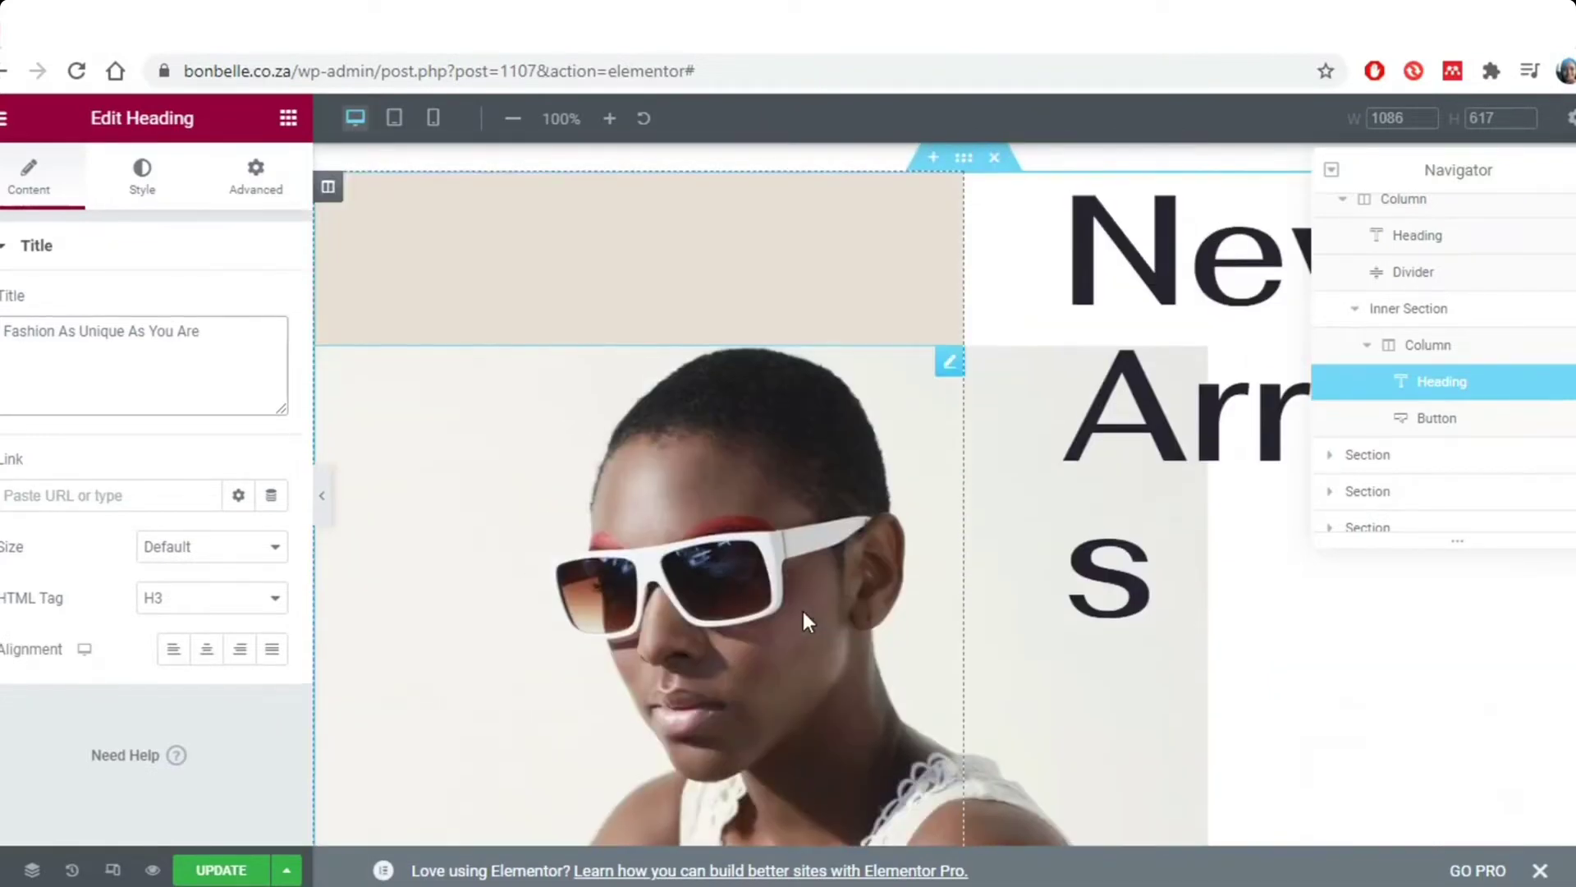
click(802, 611)
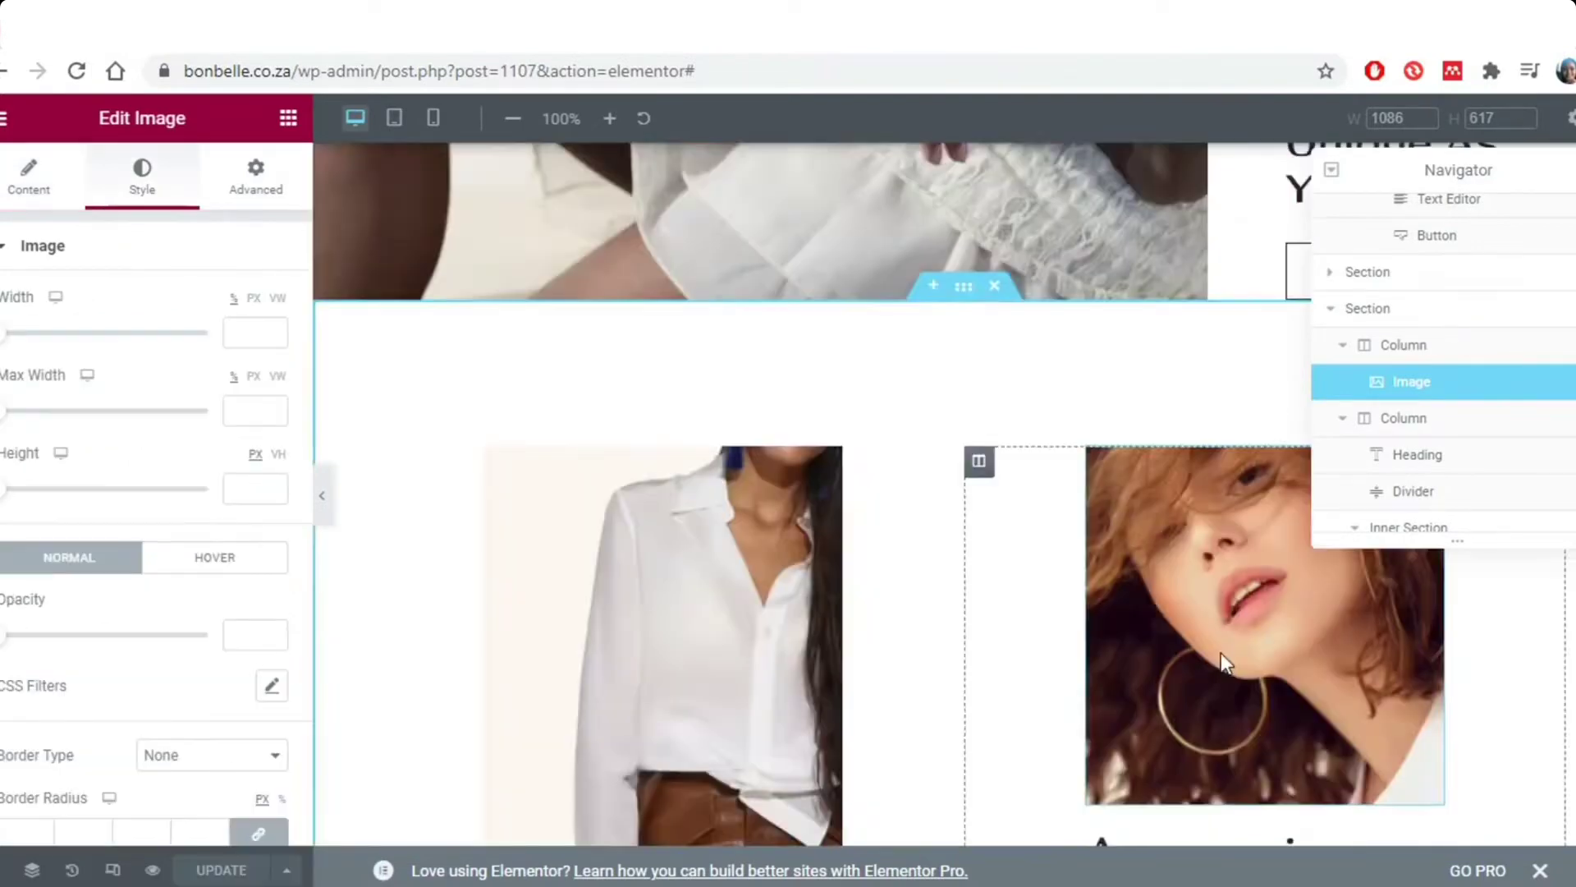
scroll(1009, 563, up, 5)
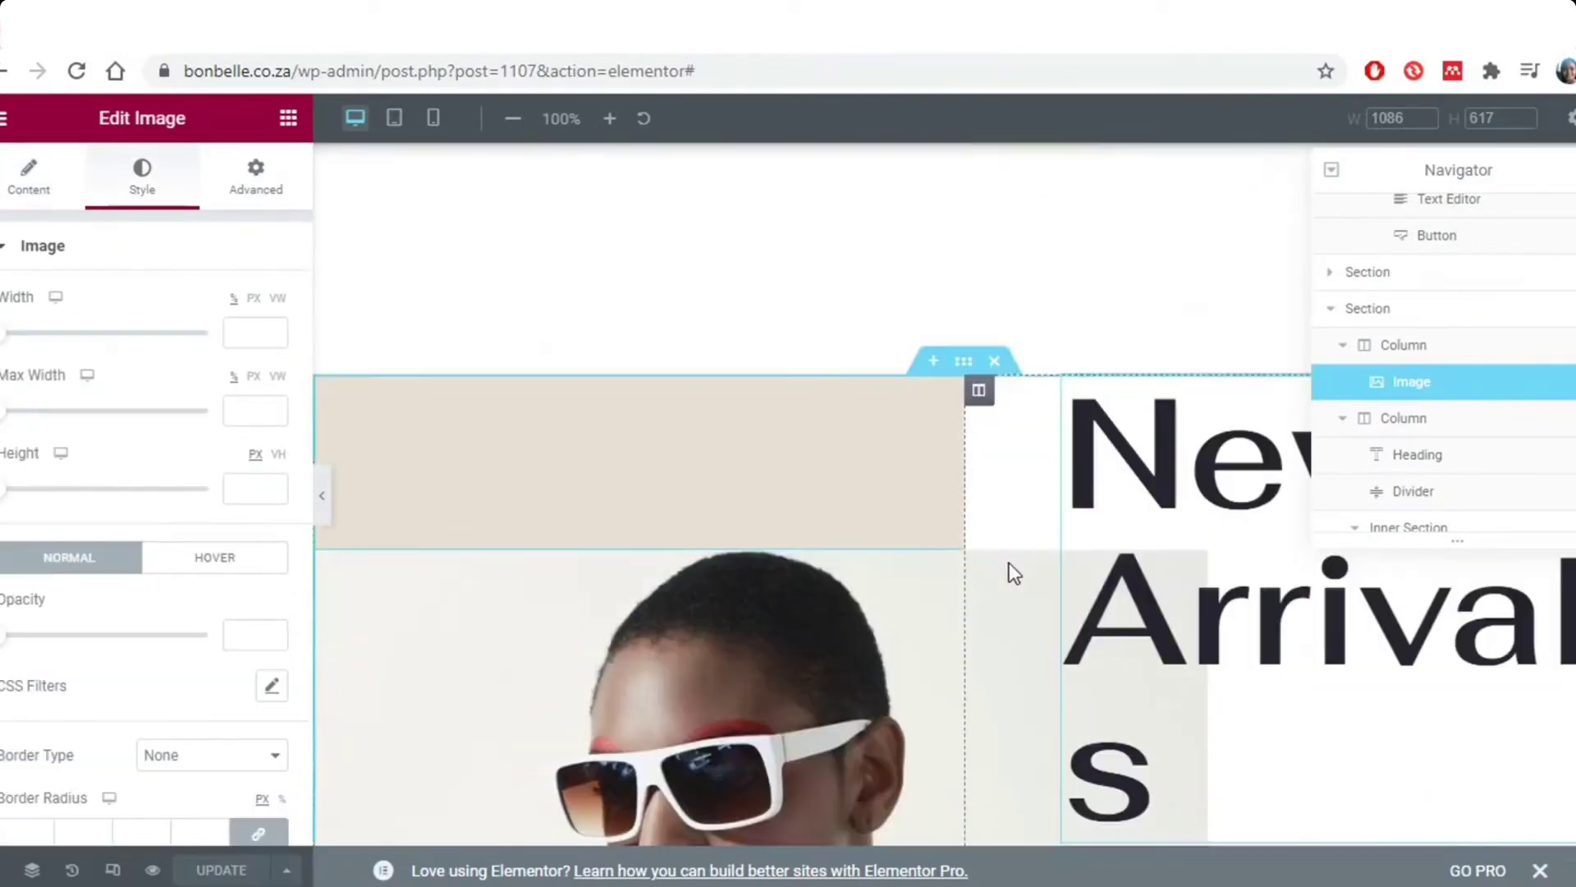
click(63, 177)
click(131, 429)
click(1287, 545)
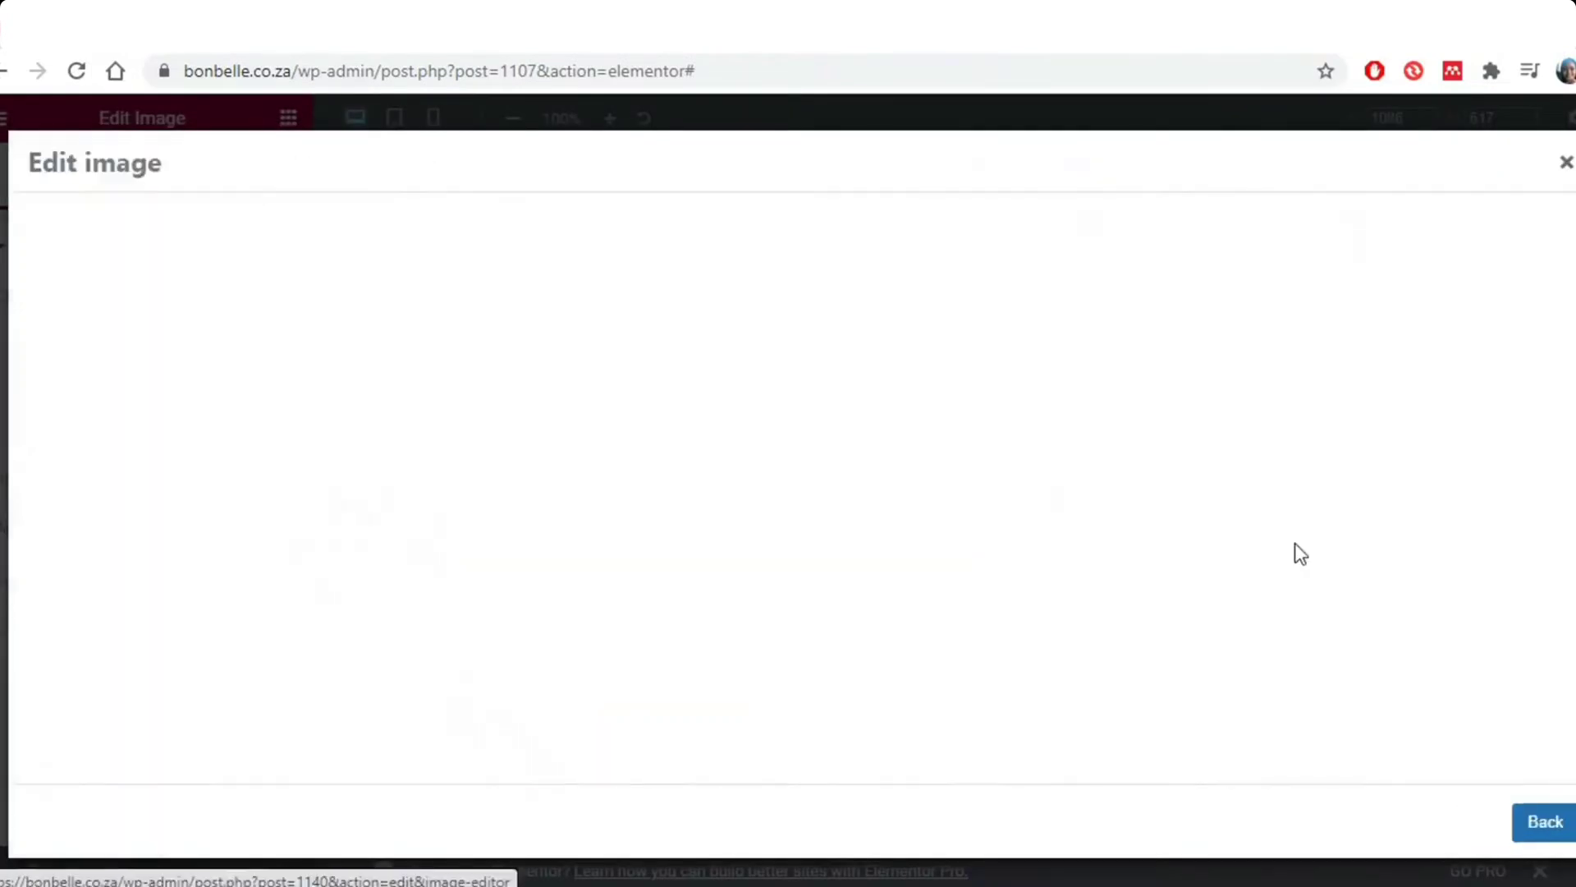
click(631, 230)
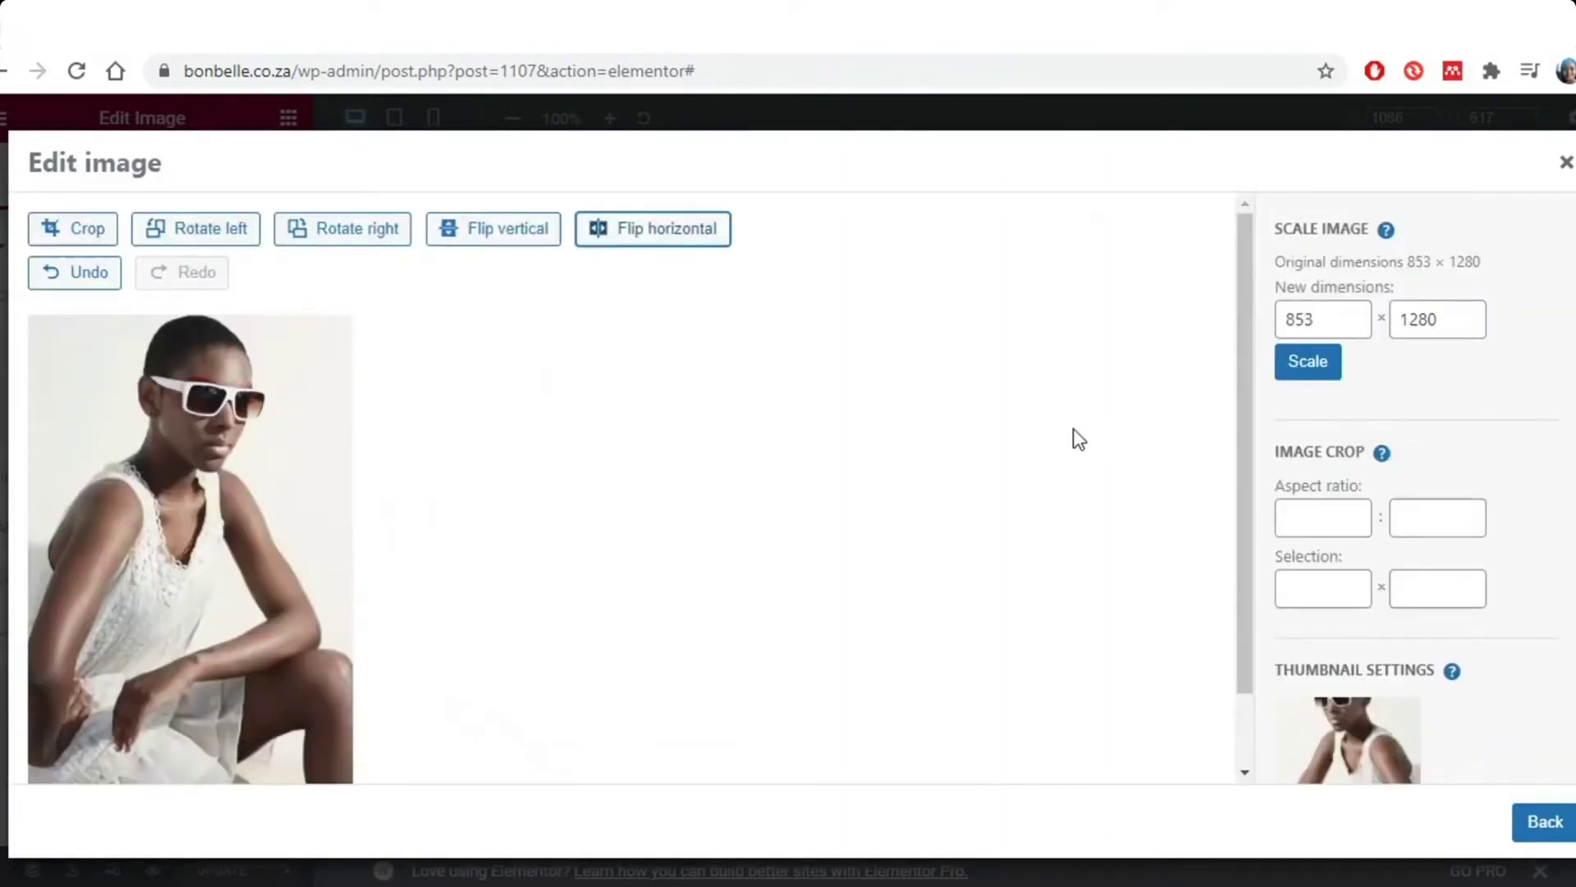
drag(1253, 429, 1225, 499)
click(129, 760)
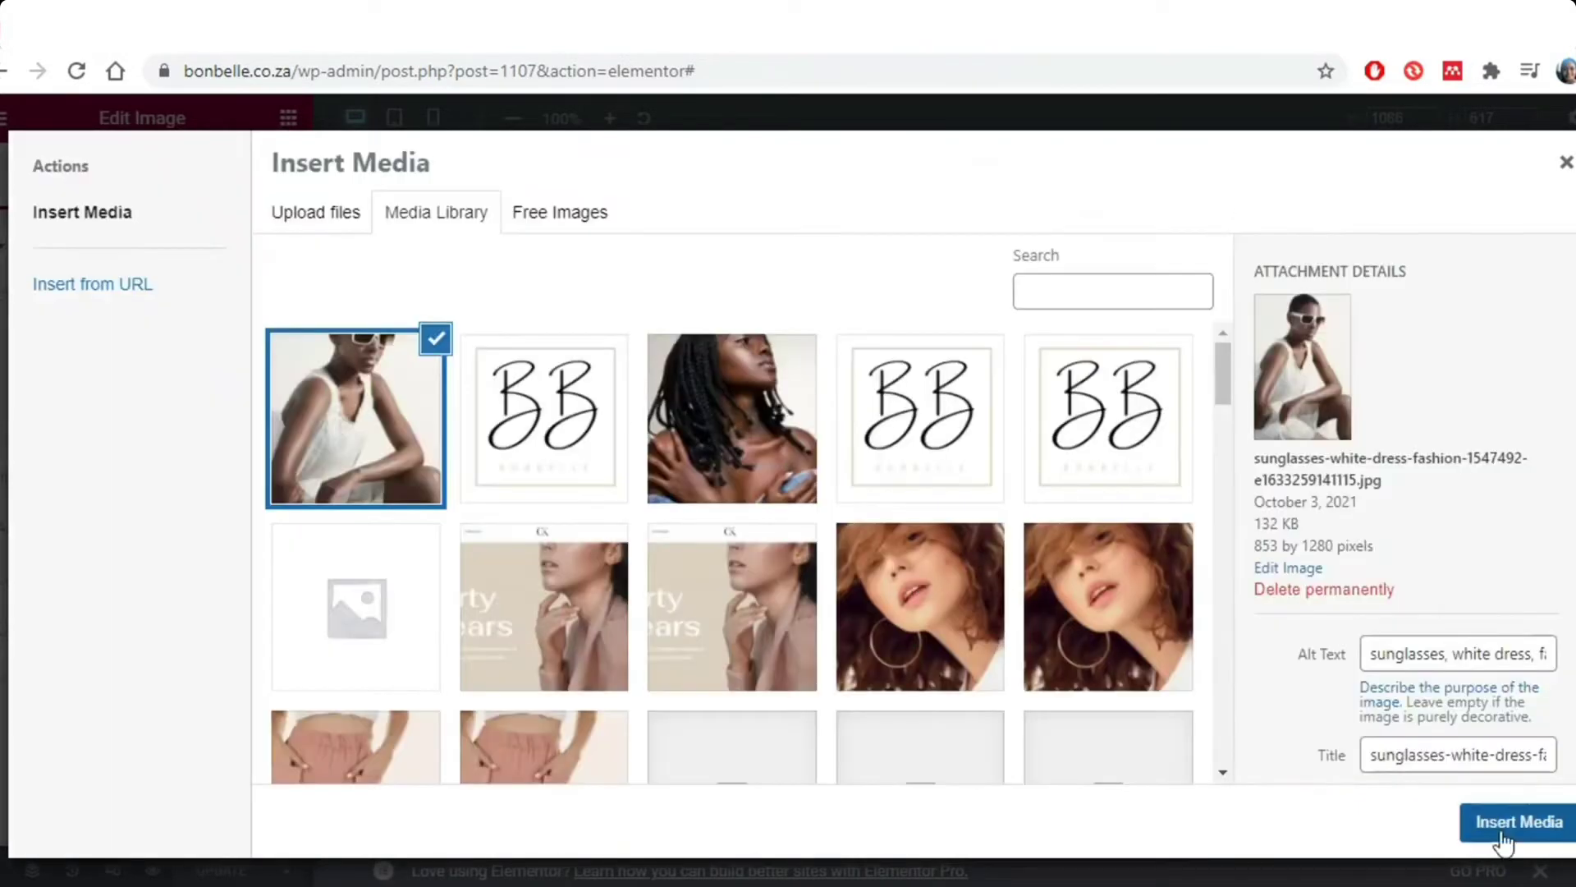
click(1499, 826)
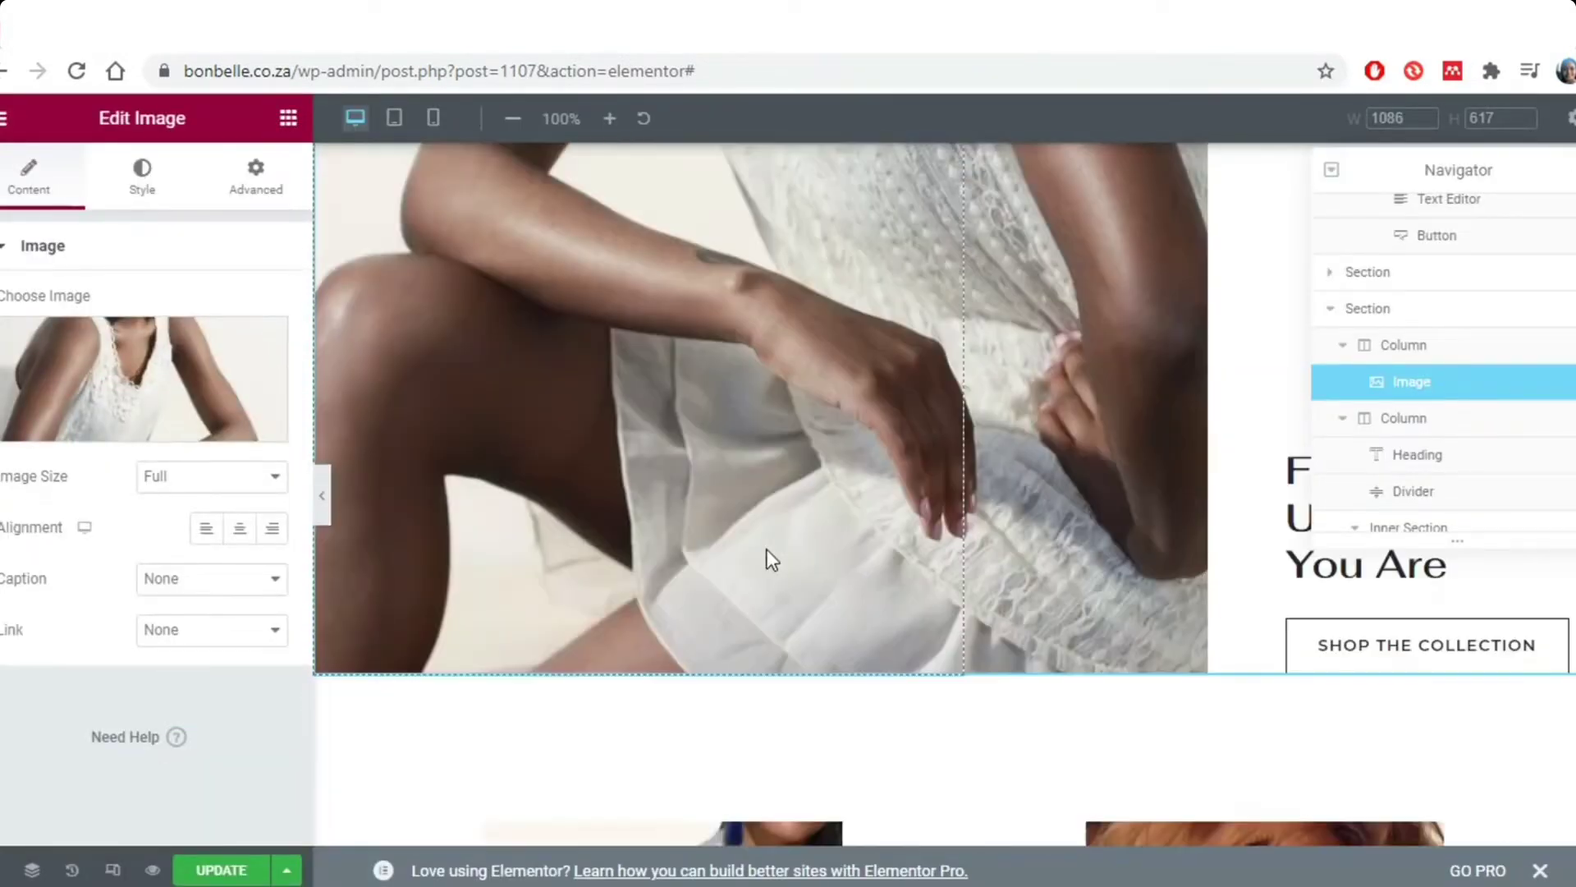
Review the homepage from the hero banner through the flipped collection image to the Tops, Accessories, Bottom and Dresses category images
scroll(768, 548, down, 2)
click(972, 470)
scroll(964, 535, up, 11)
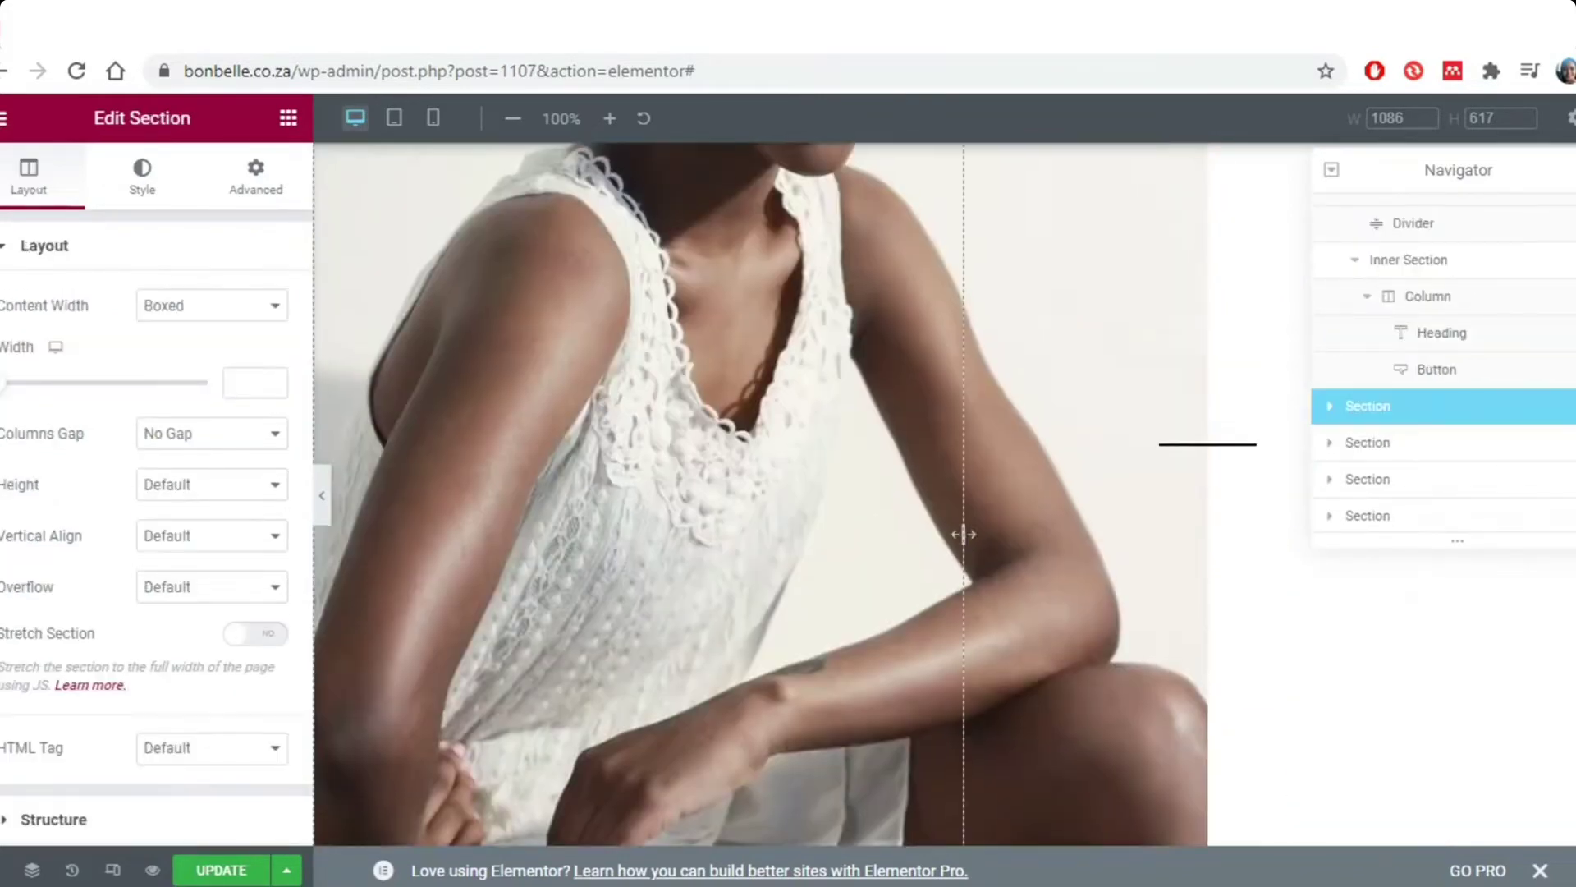
scroll(963, 537, up, 5)
scroll(962, 537, down, 10)
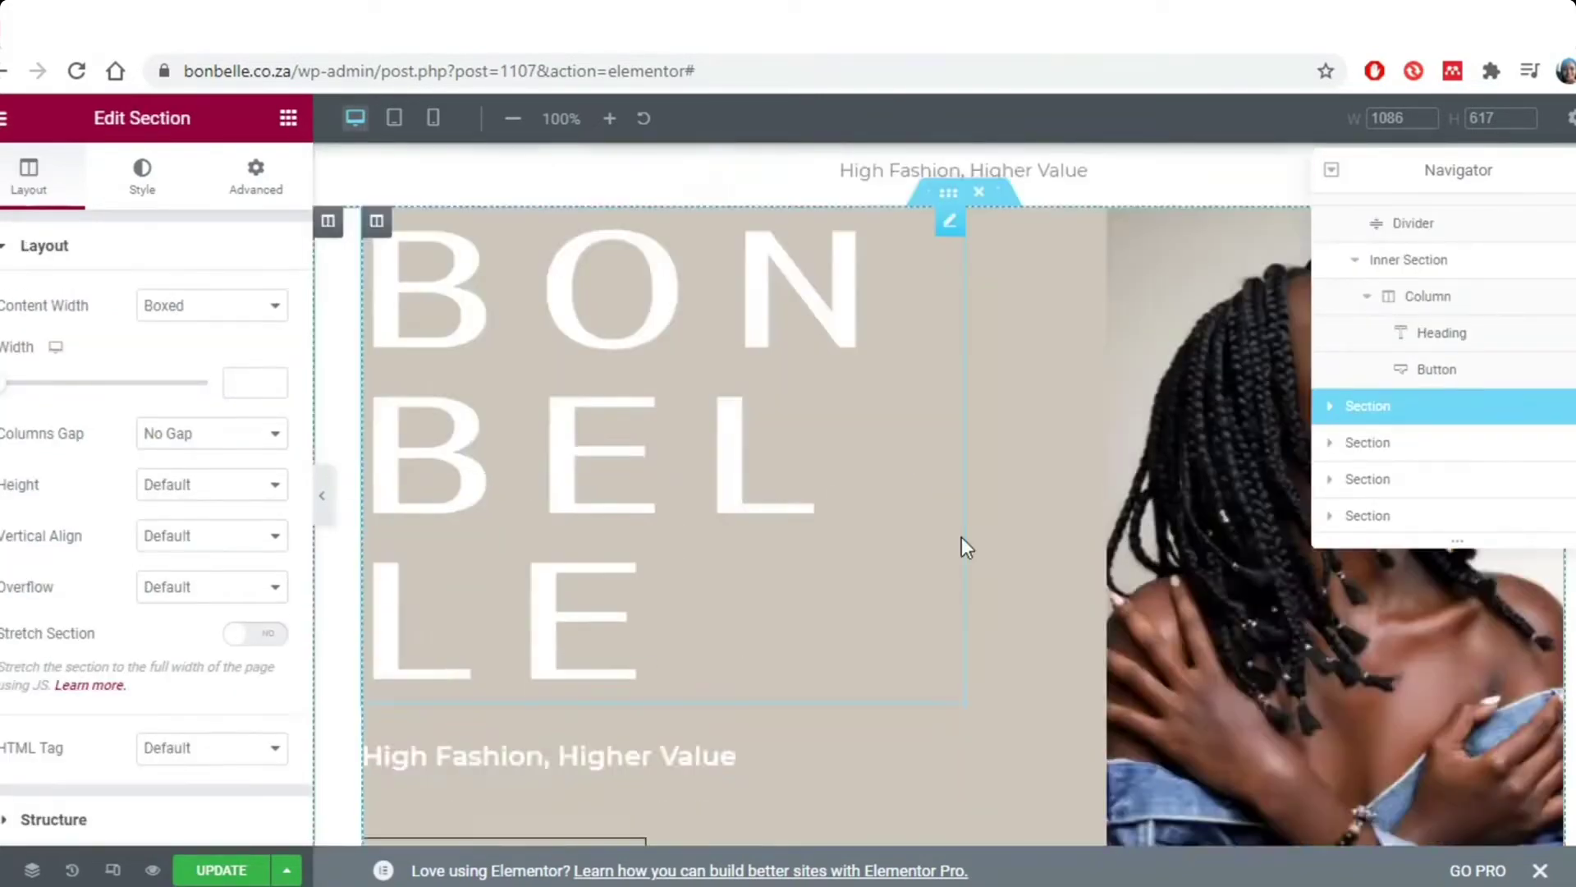
scroll(962, 537, down, 3)
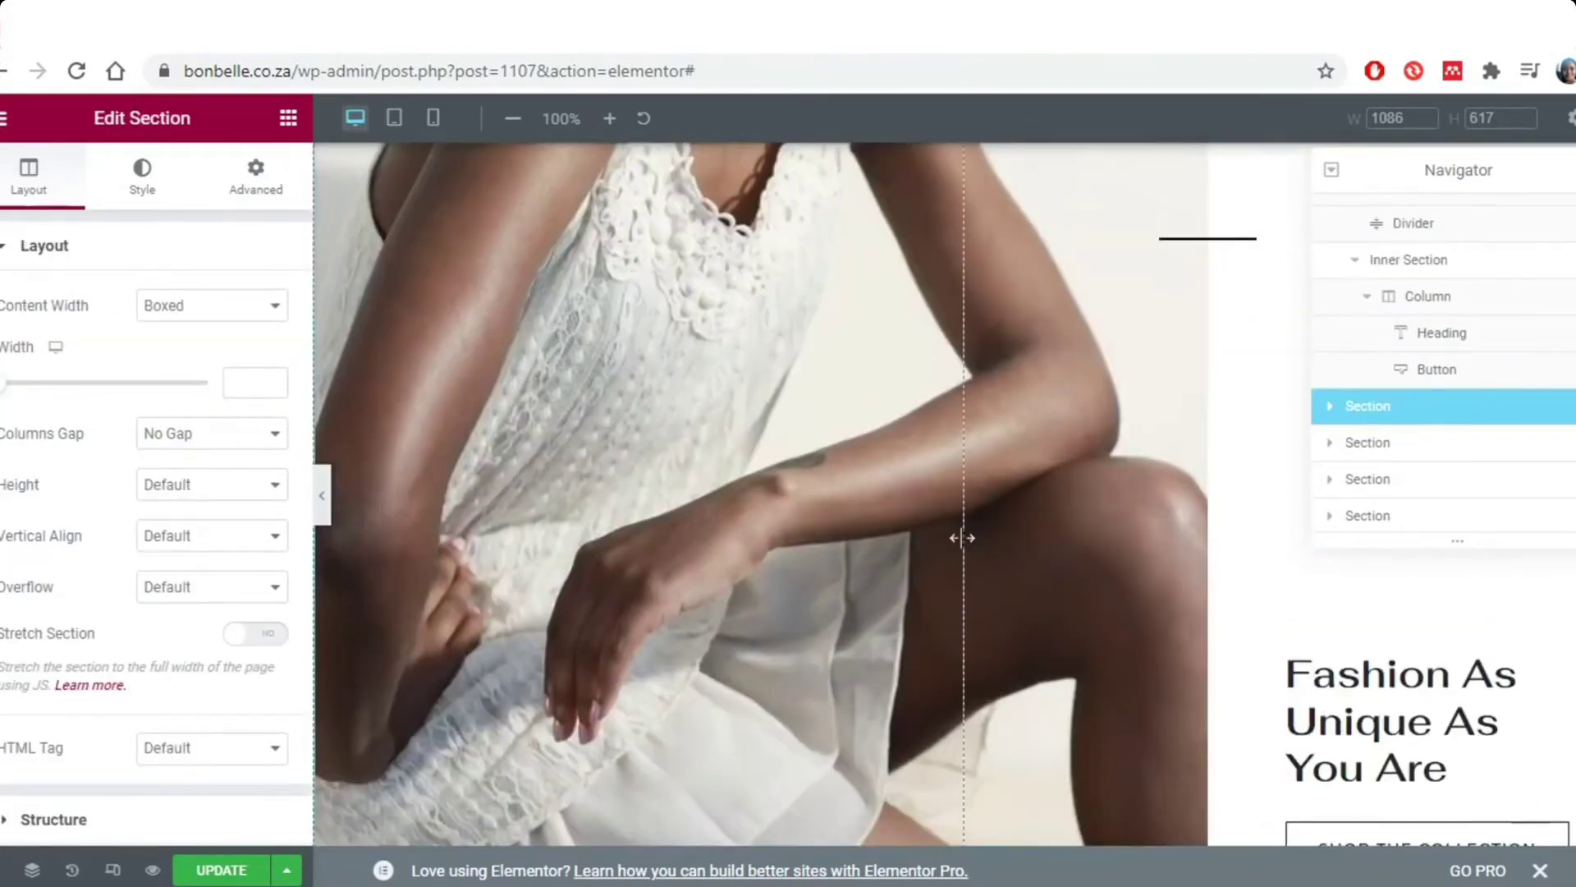
scroll(953, 509, down, 15)
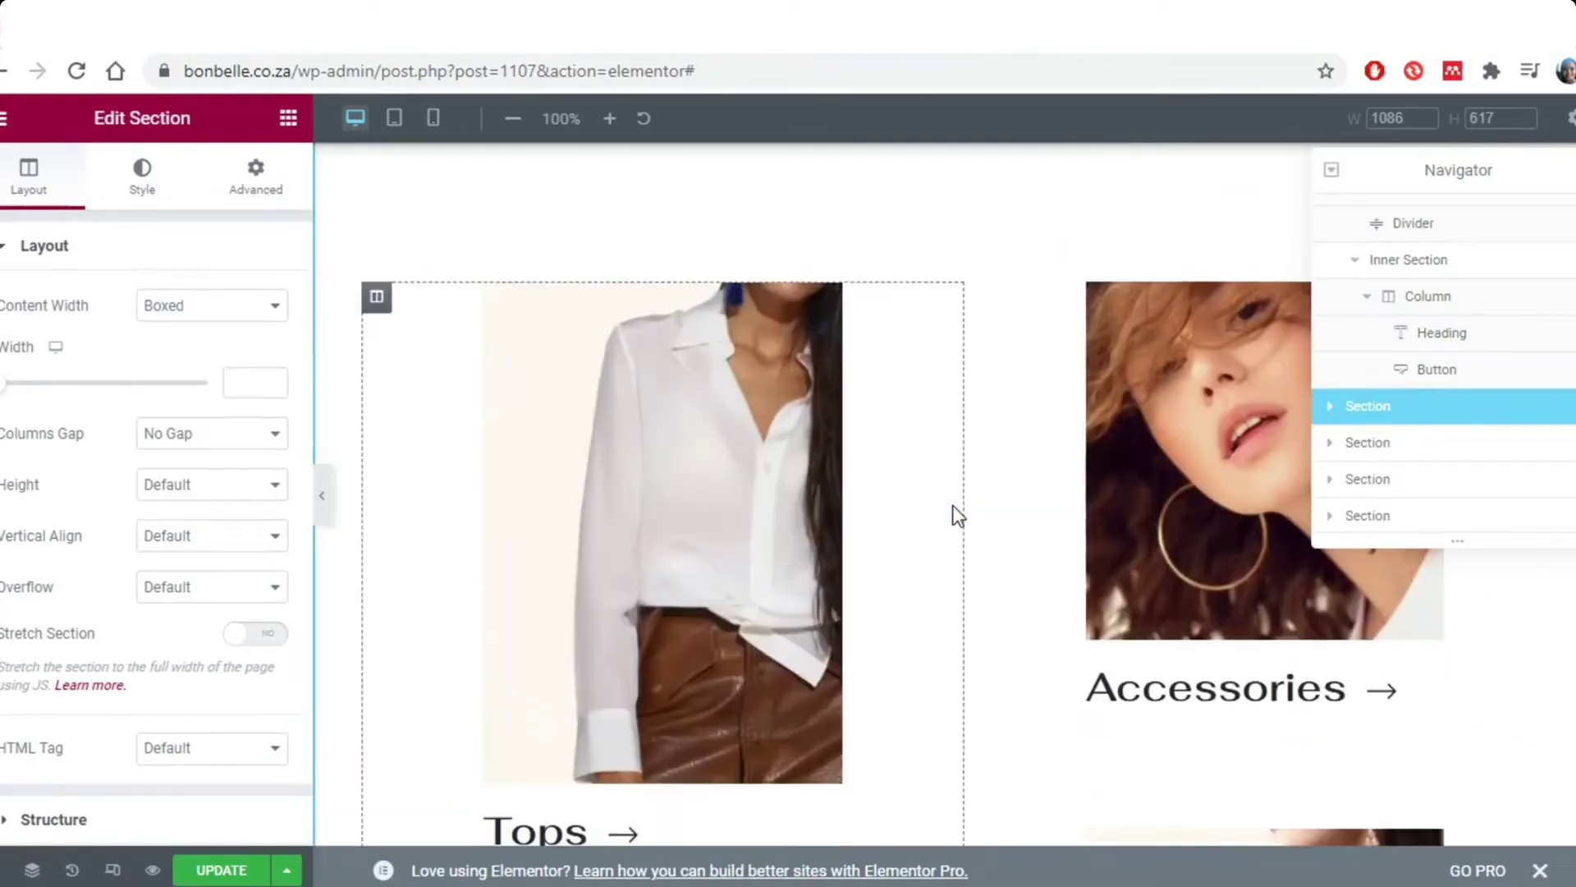
scroll(957, 542, up, 7)
scroll(957, 542, down, 1)
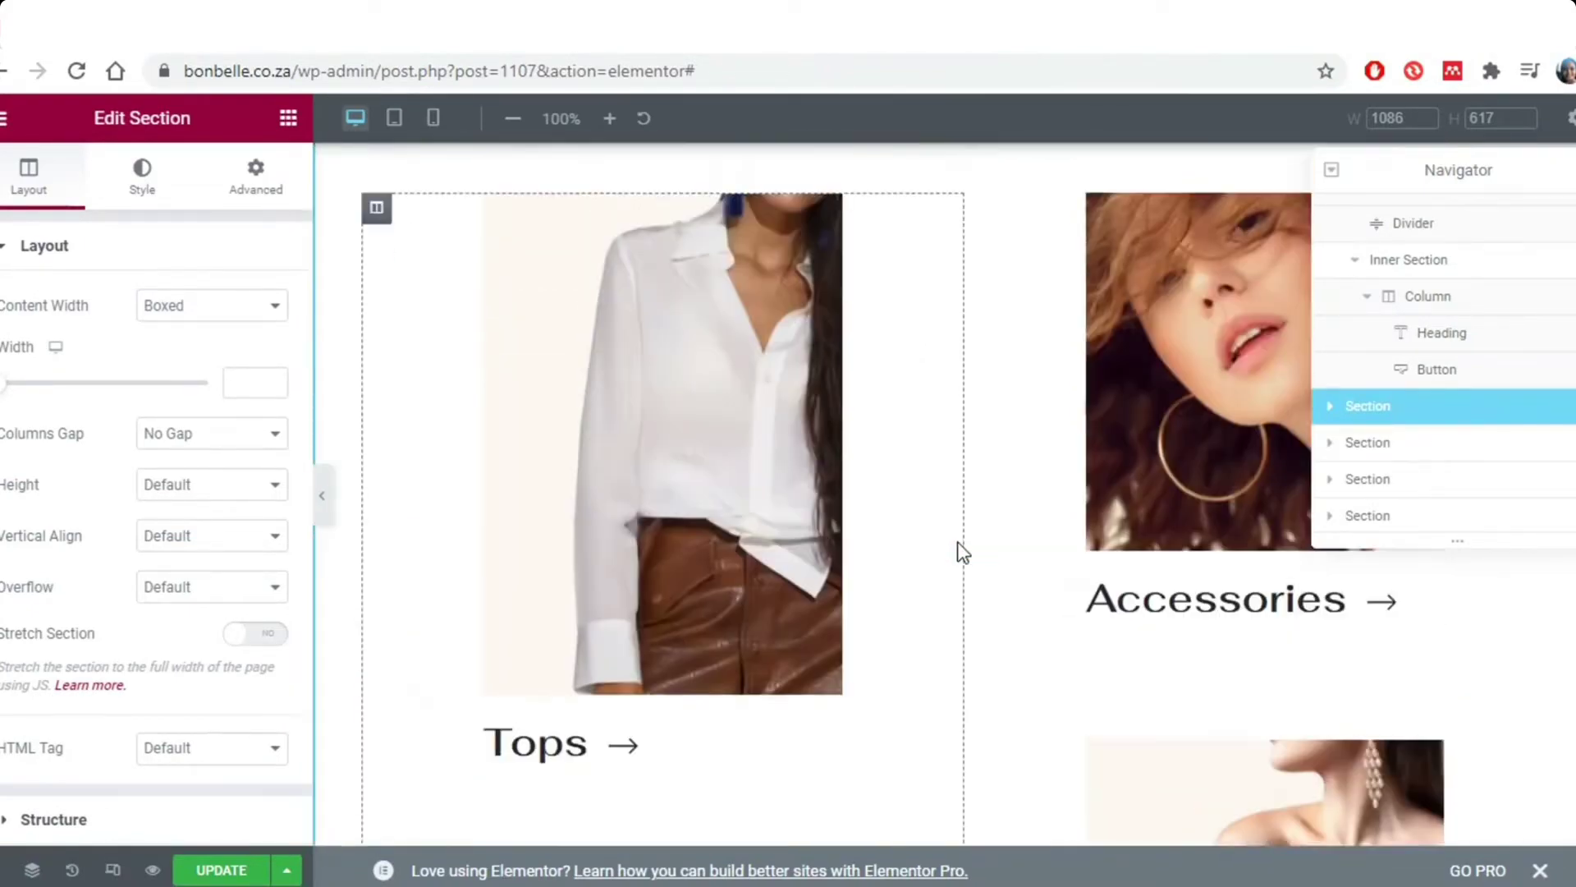
scroll(957, 542, up, 1)
scroll(1169, 502, down, 4)
scroll(992, 587, down, 2)
scroll(987, 578, up, 6)
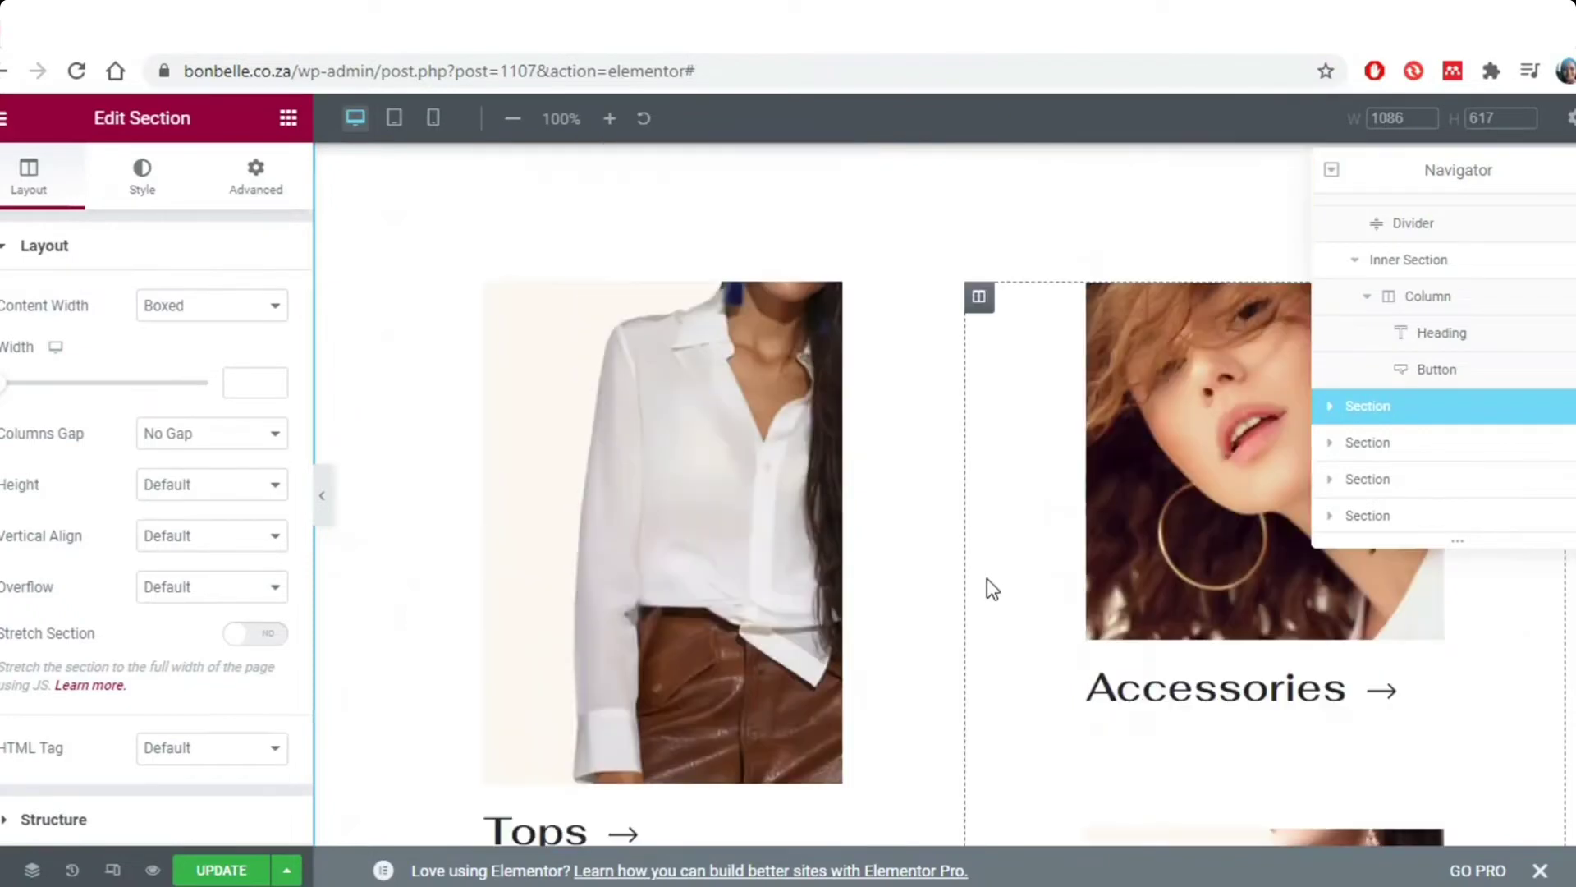
scroll(1149, 542, down, 2)
scroll(1145, 540, down, 5)
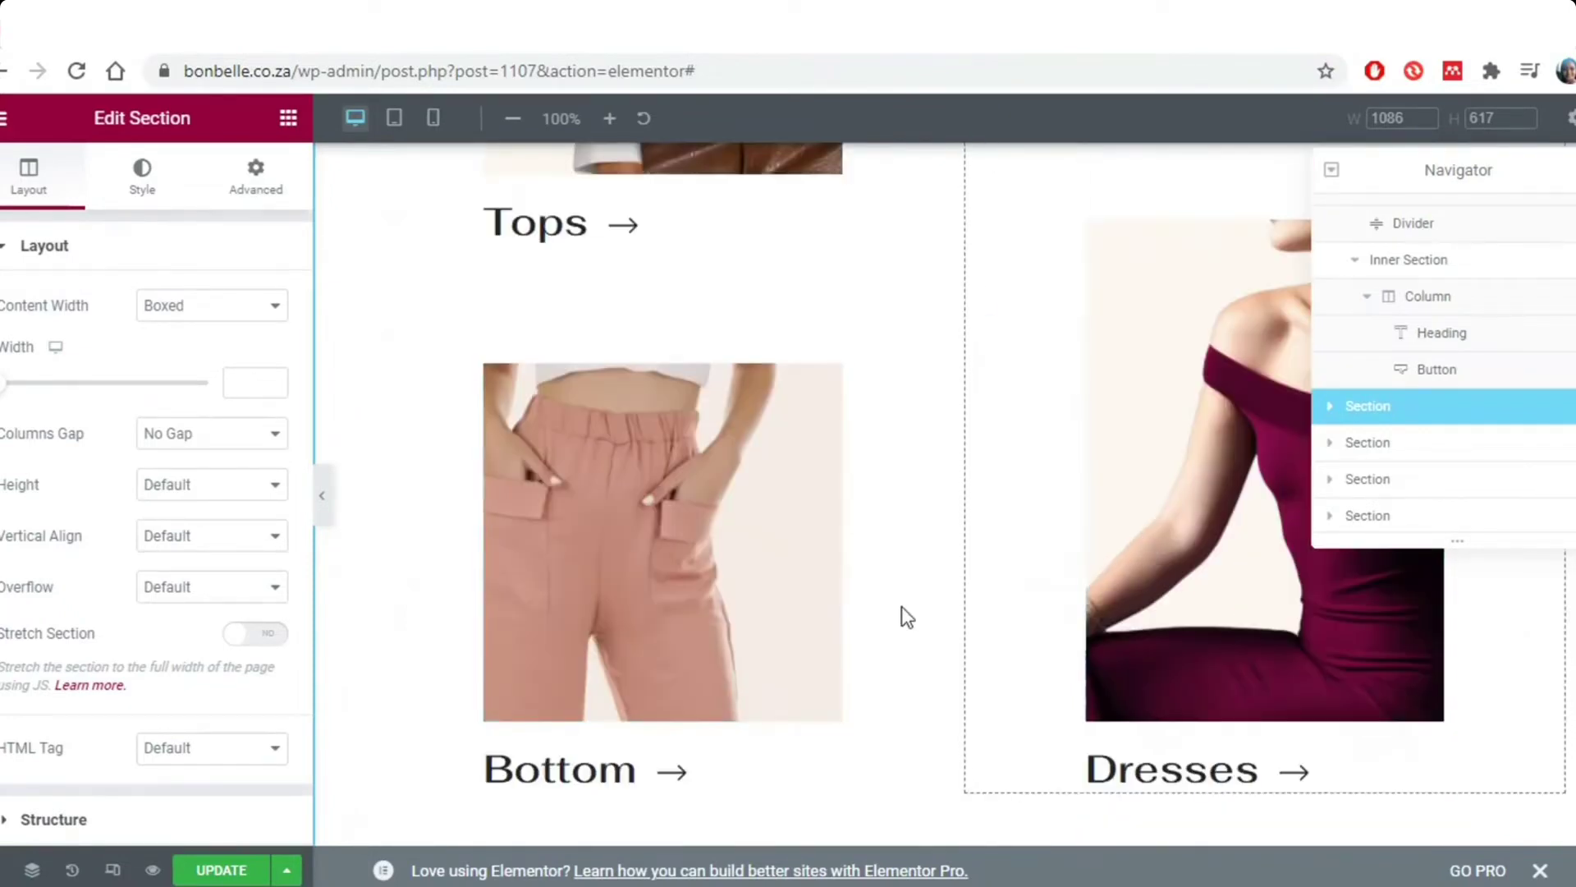
scroll(887, 609, down, 5)
scroll(887, 603, up, 7)
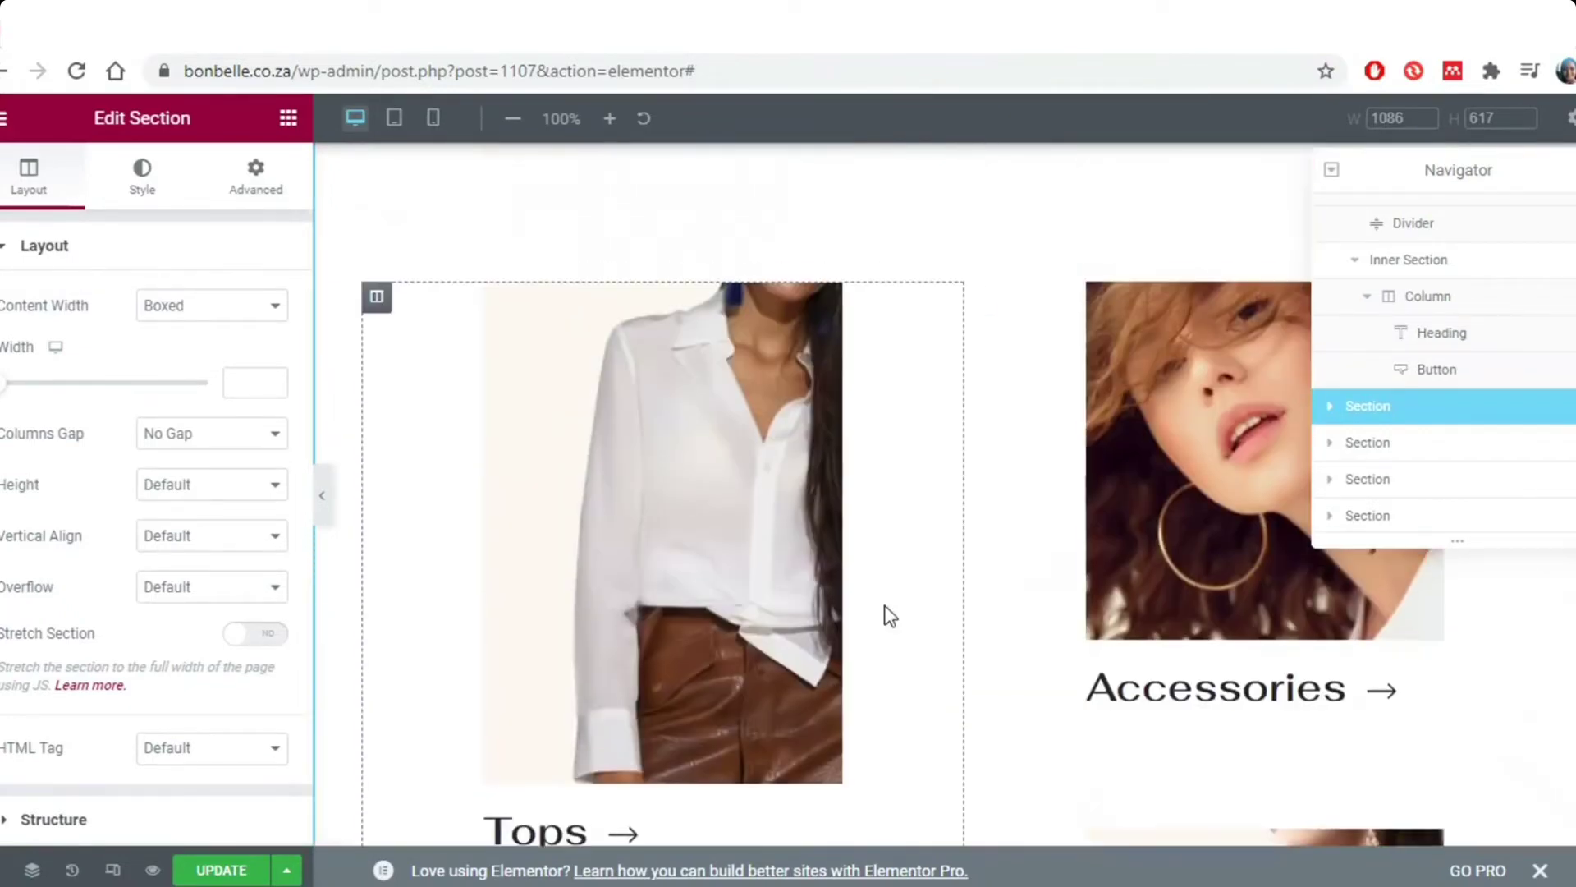
Open the media library for the Accessories category image and browse it for a replacement picture
click(1169, 505)
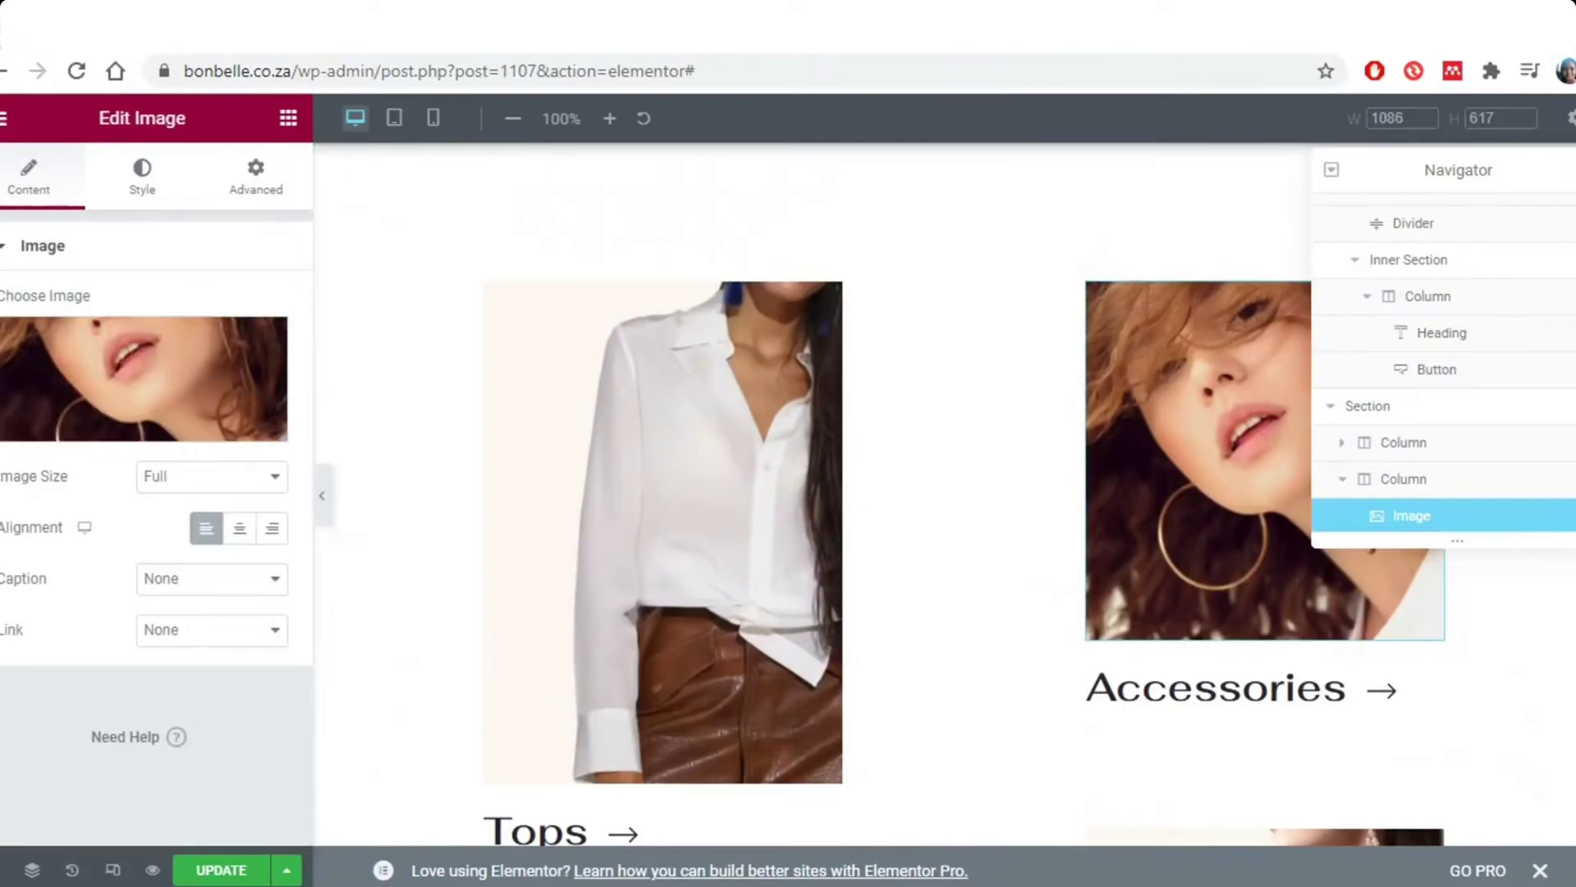
click(115, 436)
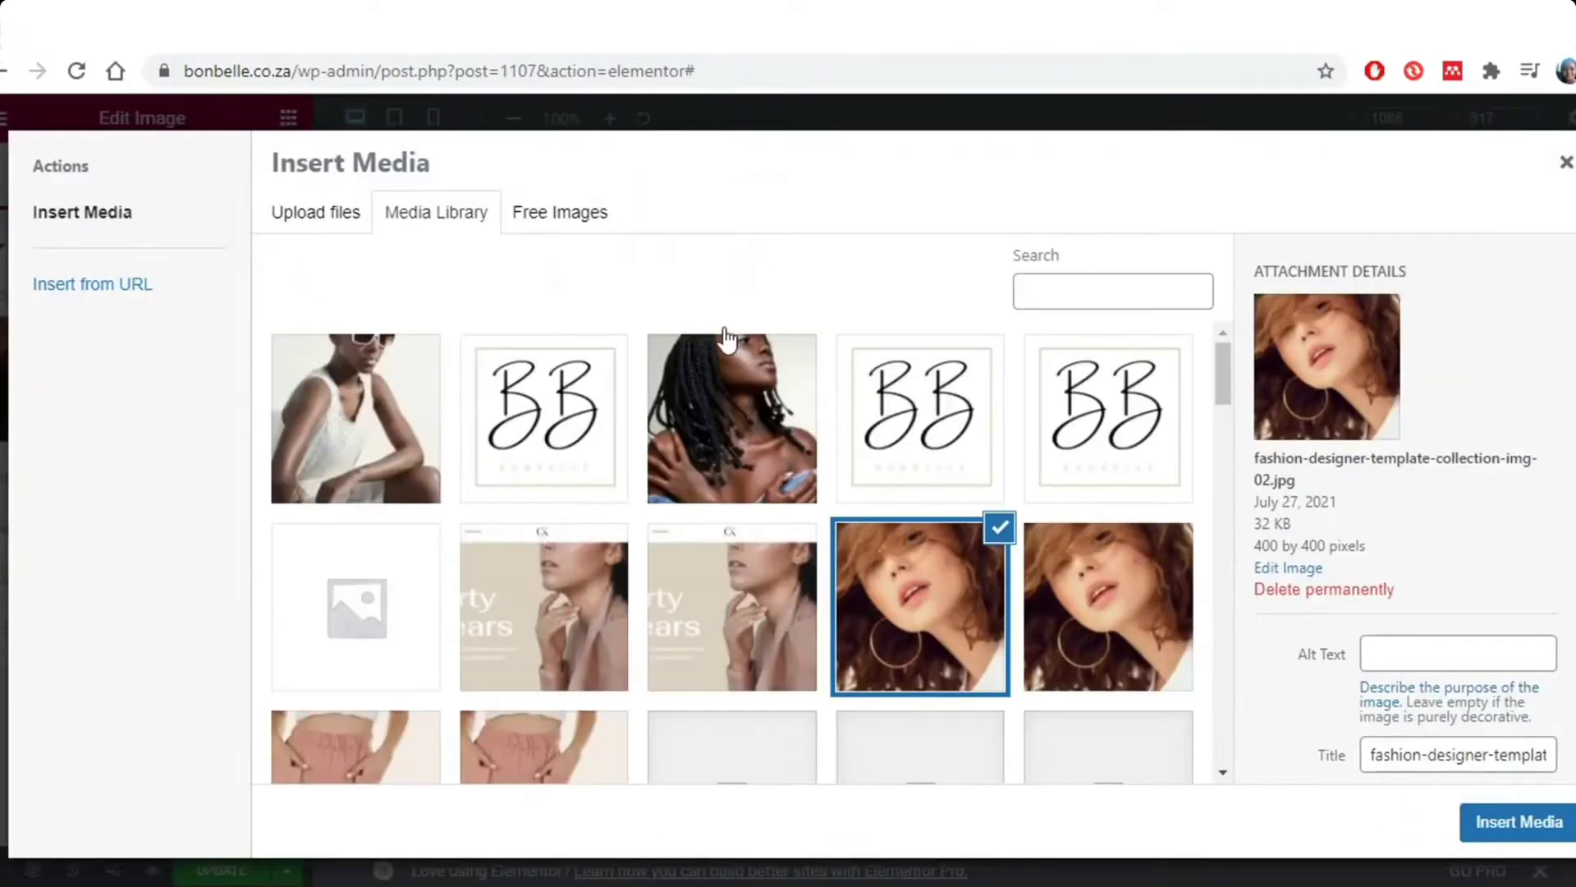
scroll(662, 436, down, 10)
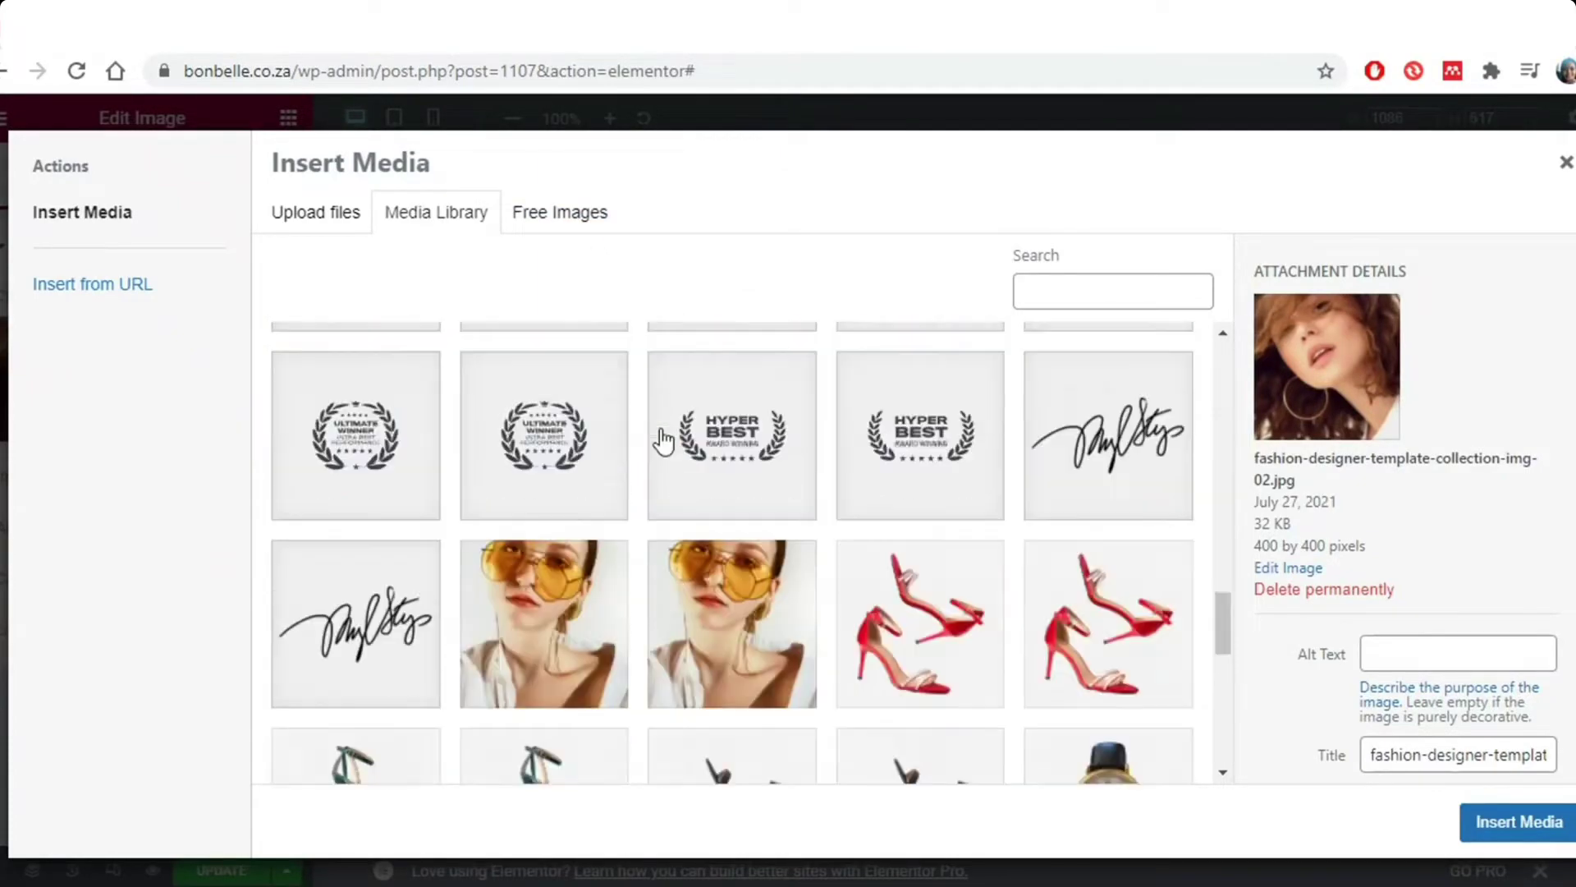
scroll(661, 440, down, 5)
scroll(926, 633, up, 8)
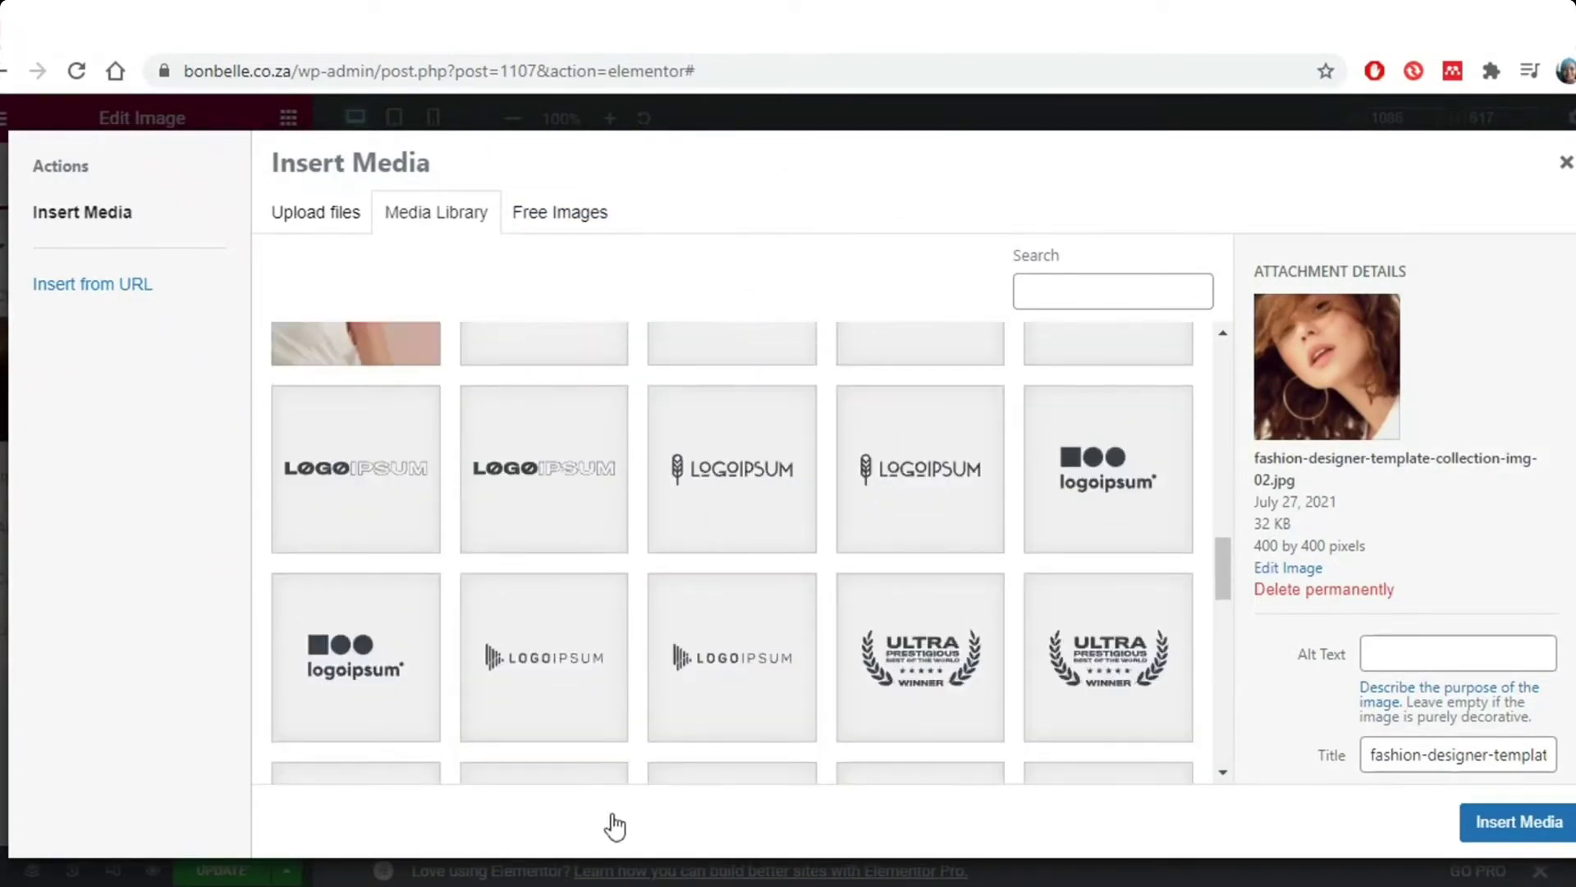
scroll(821, 620, down, 6)
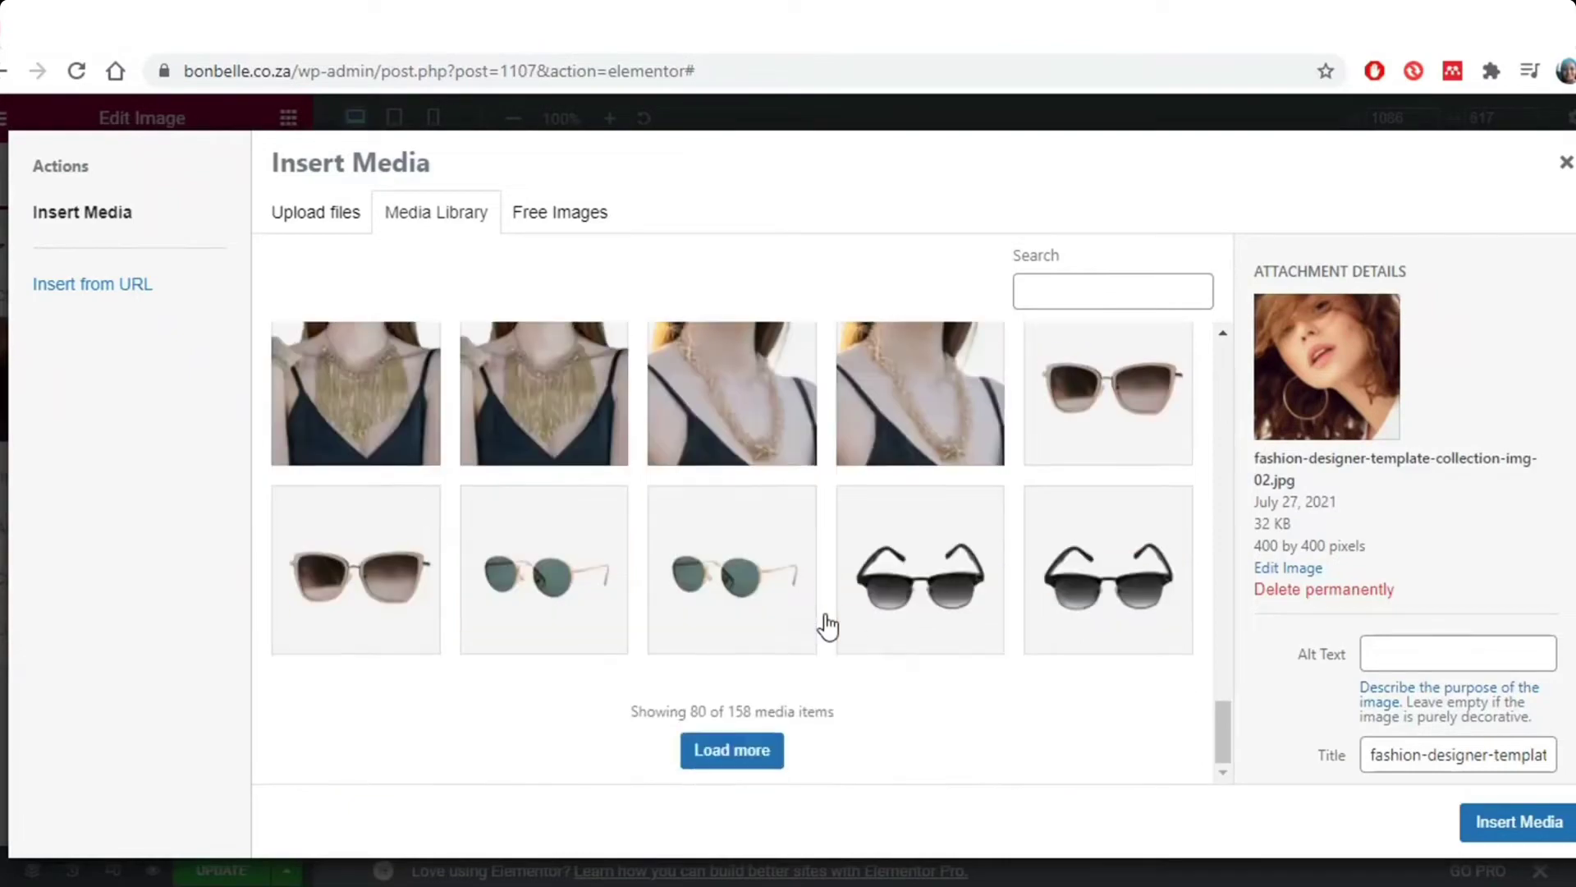
scroll(821, 619, up, 2)
click(565, 215)
click(436, 211)
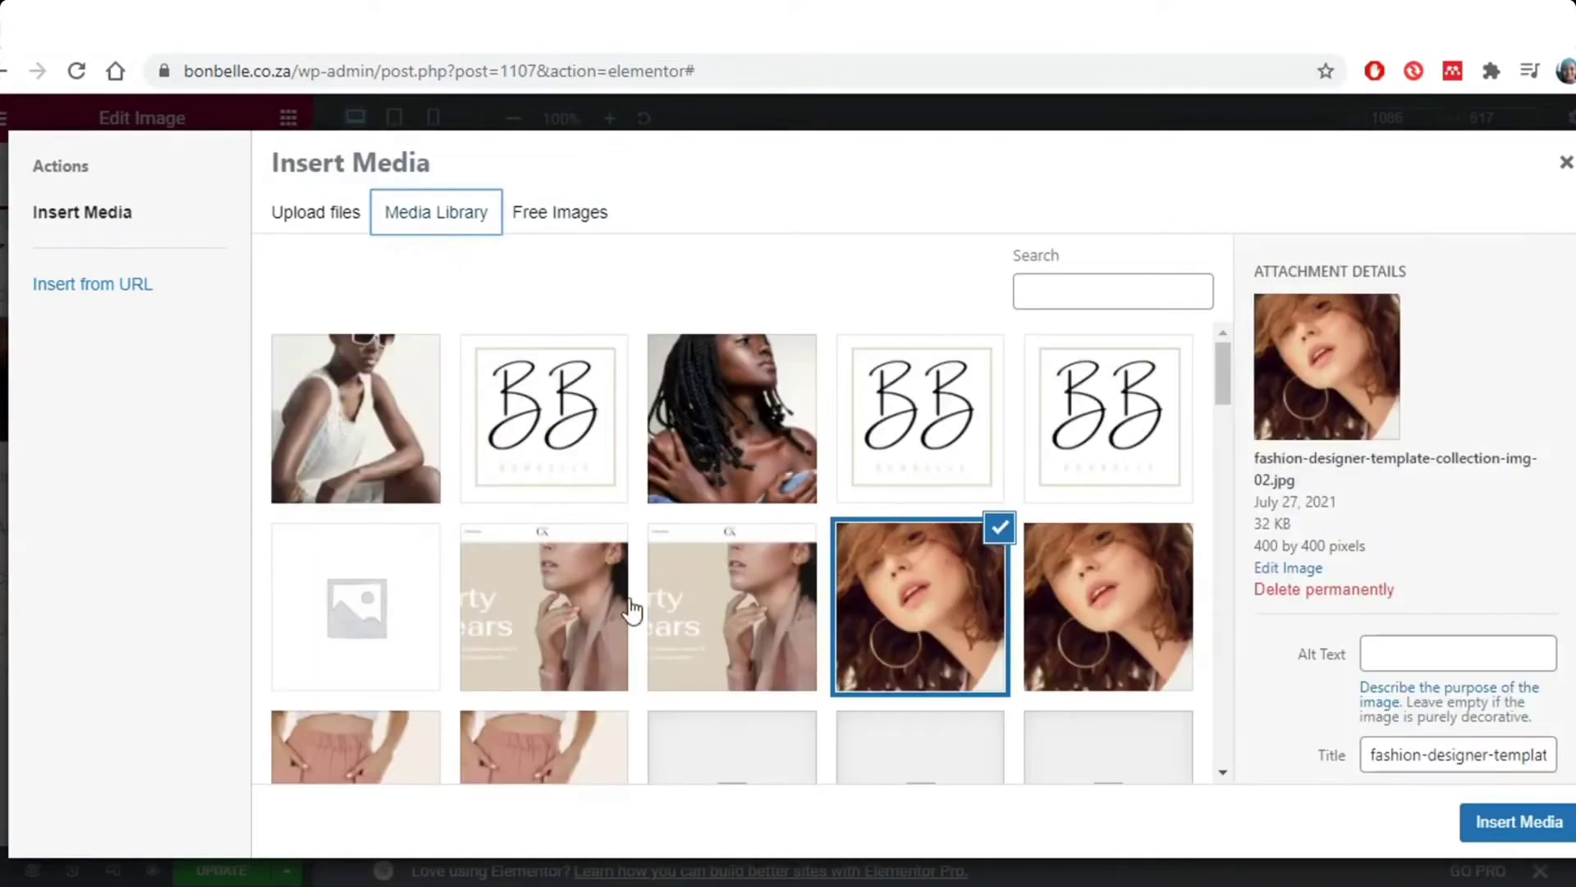
scroll(631, 609, down, 5)
scroll(631, 609, up, 5)
scroll(633, 606, down, 10)
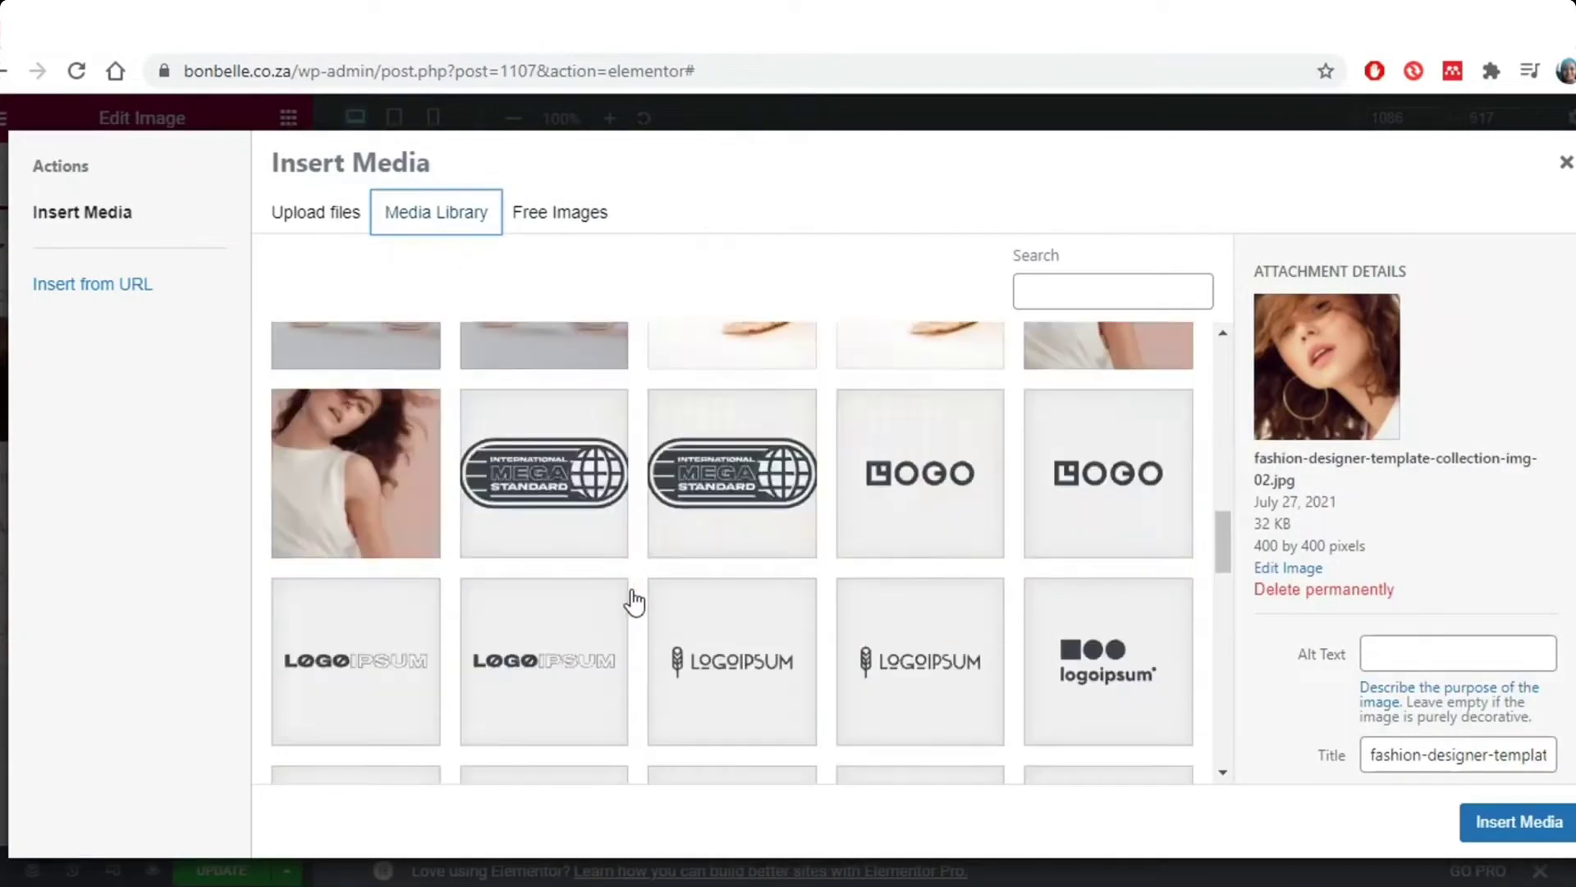
scroll(633, 604, down, 5)
scroll(635, 603, up, 2)
scroll(635, 602, down, 4)
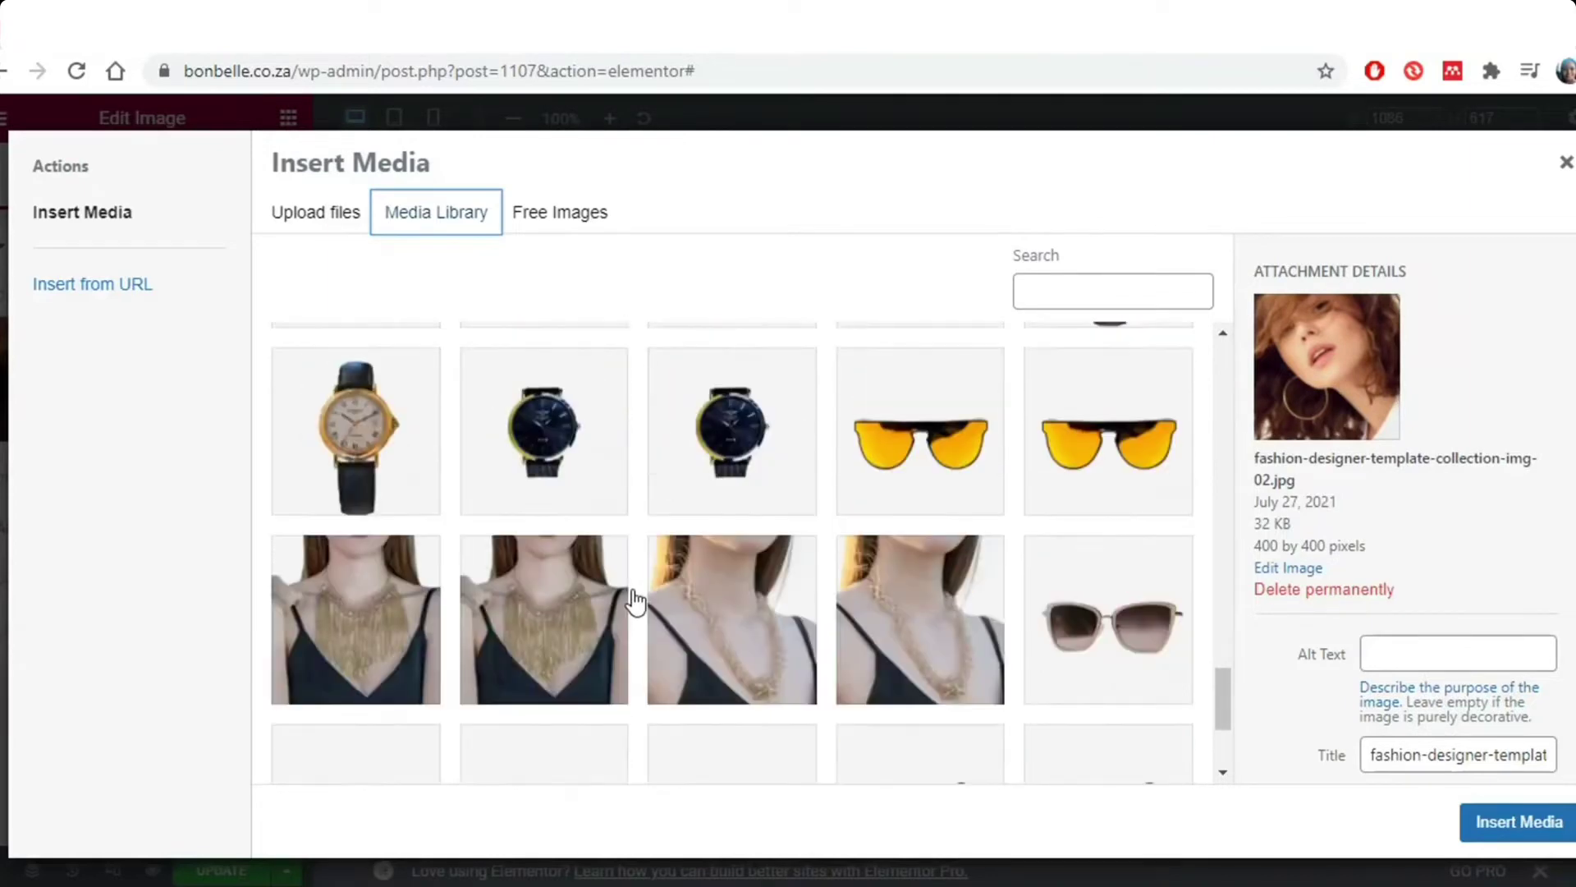
Replace the Accessories image with the beaded necklace photo, flipped horizontally and saved
click(716, 612)
click(1281, 570)
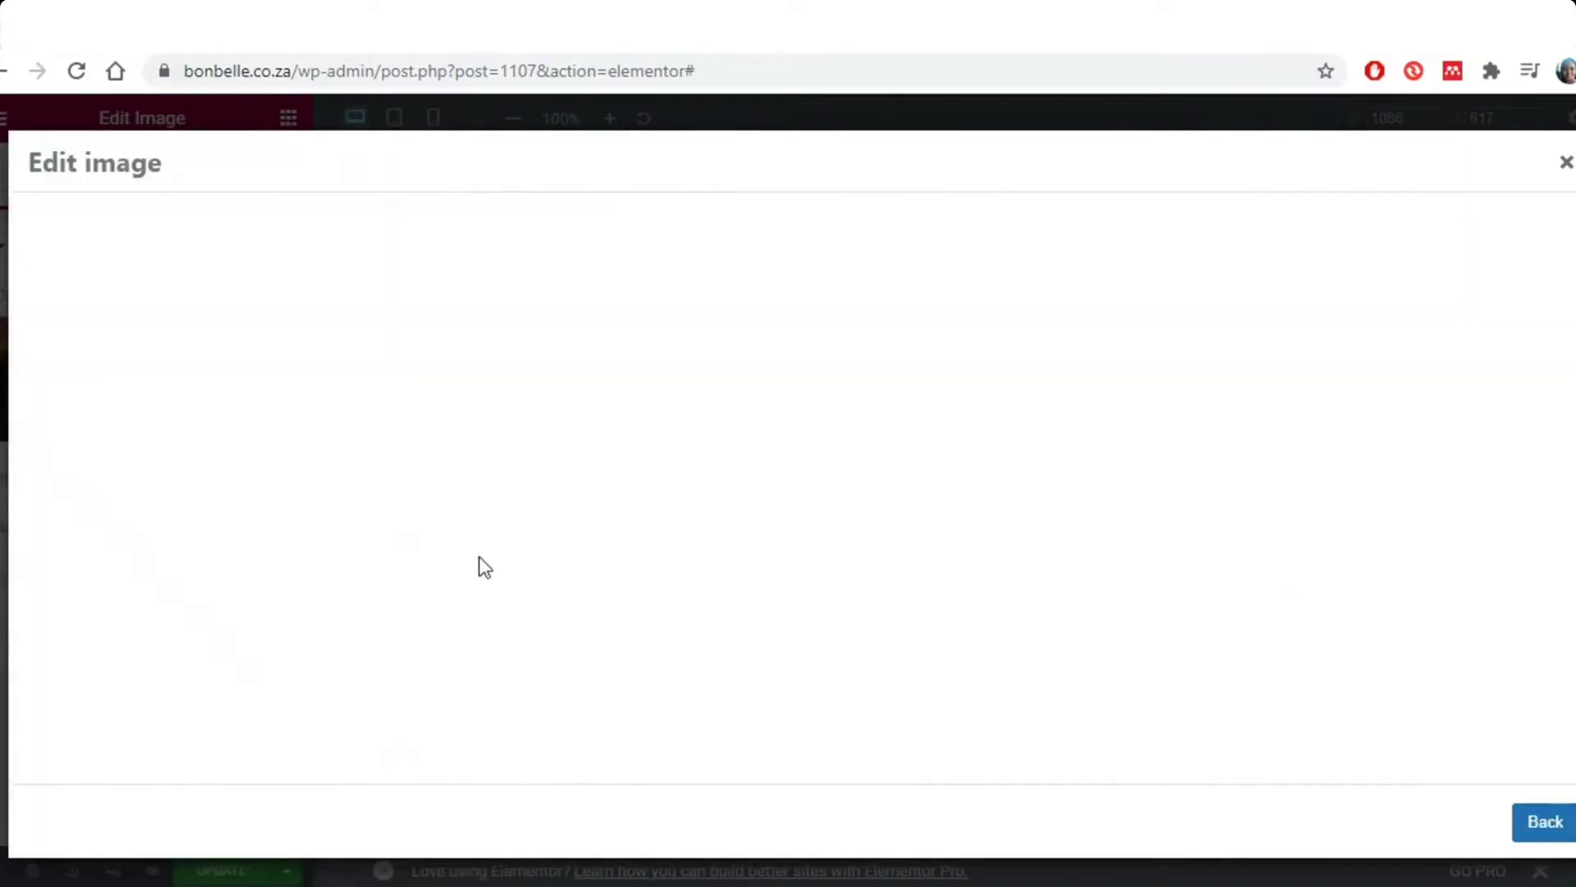
click(652, 228)
scroll(911, 518, down, 1)
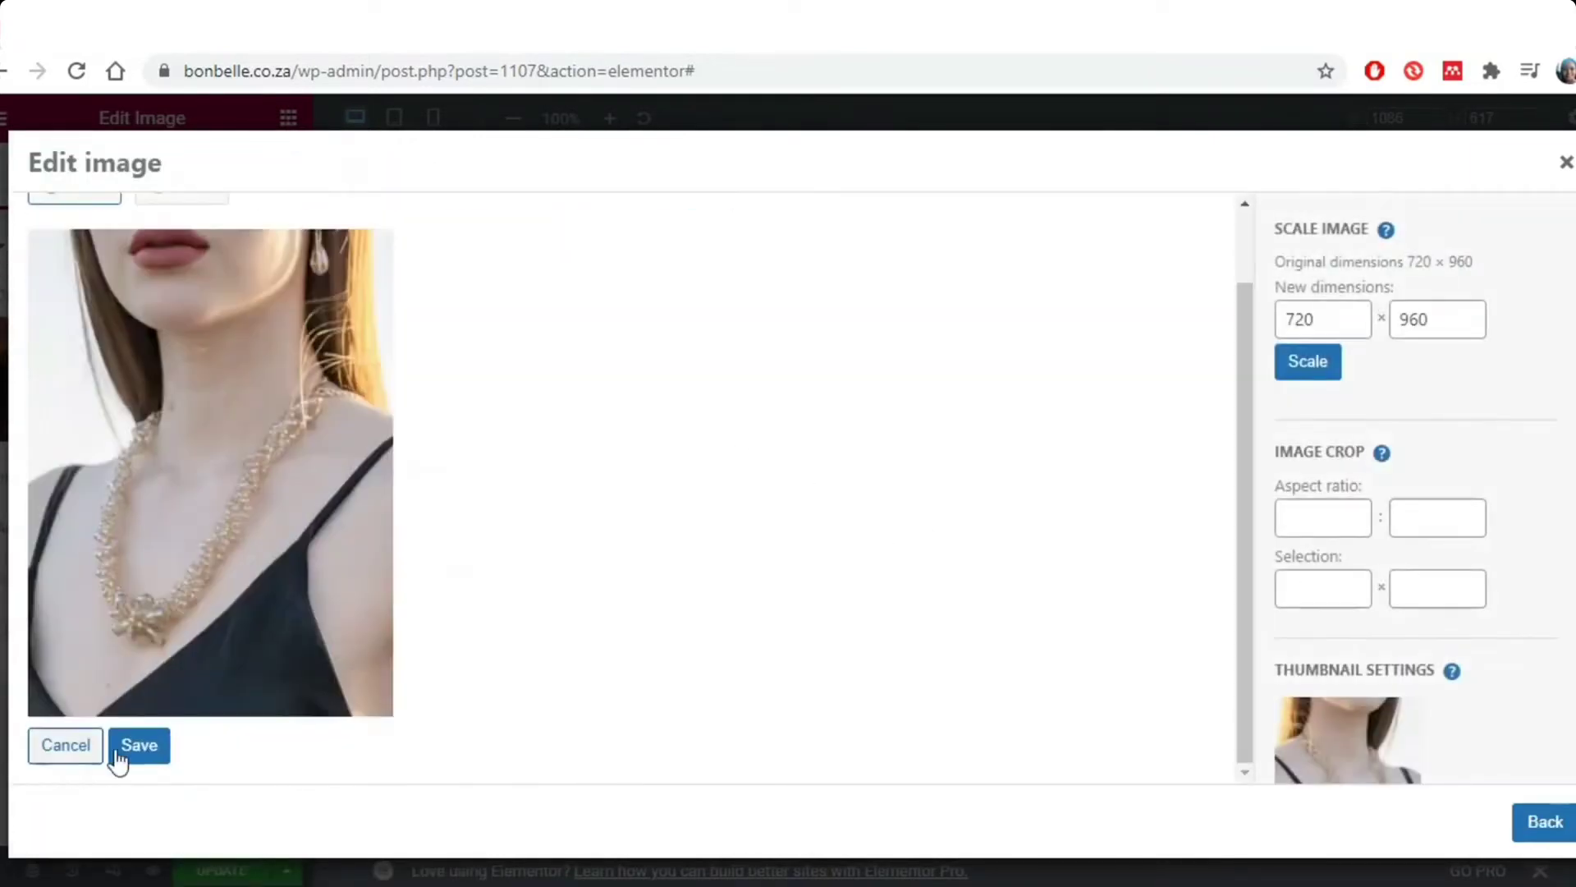
click(123, 747)
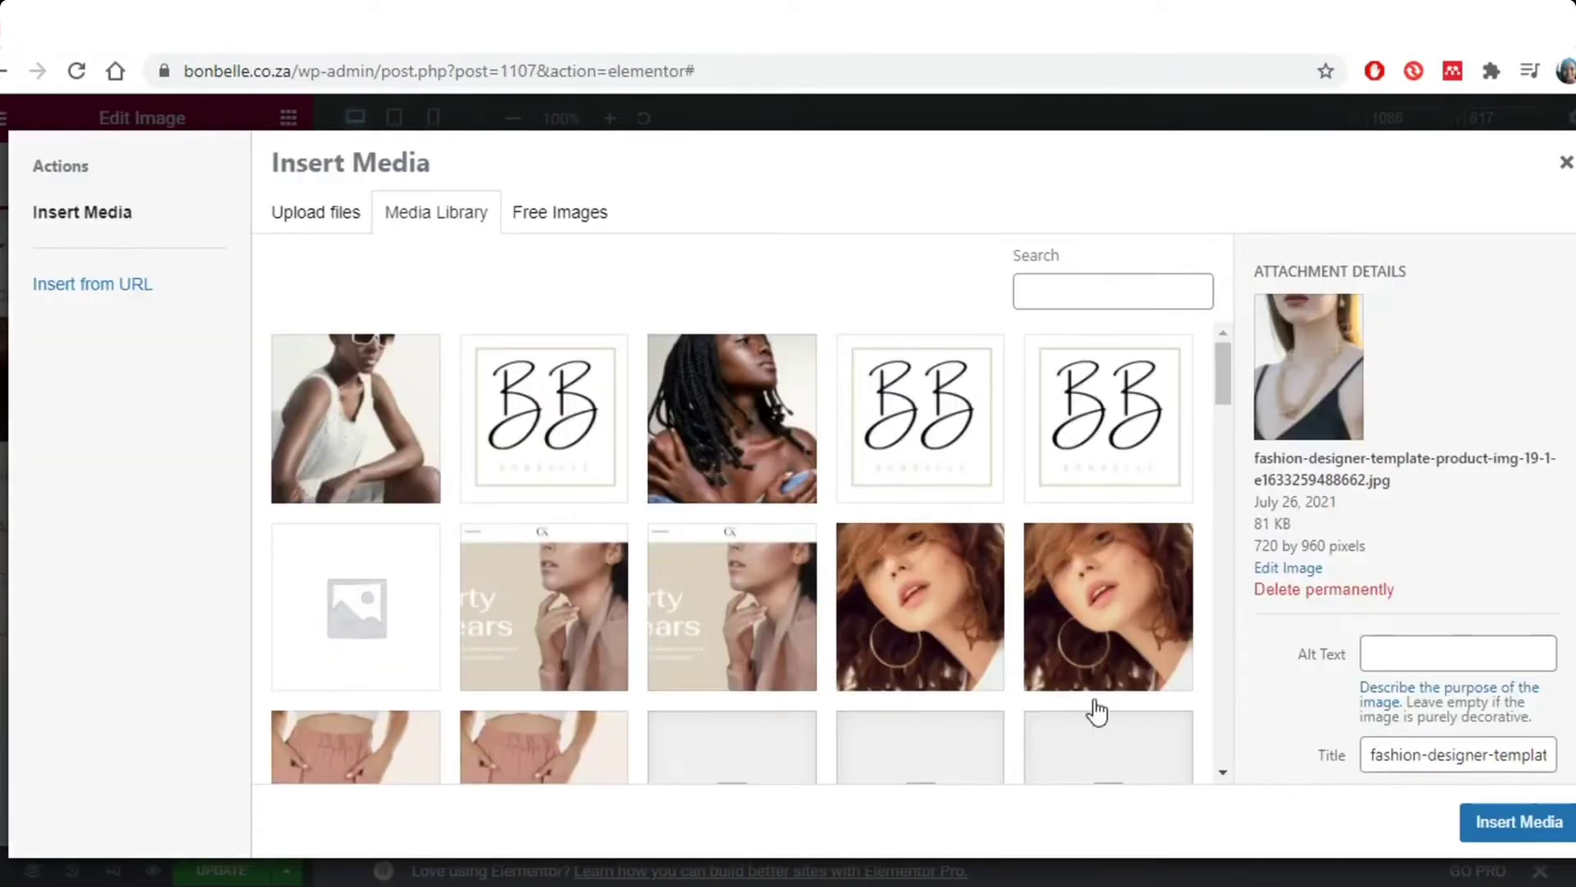
click(1494, 817)
scroll(1154, 658, down, 2)
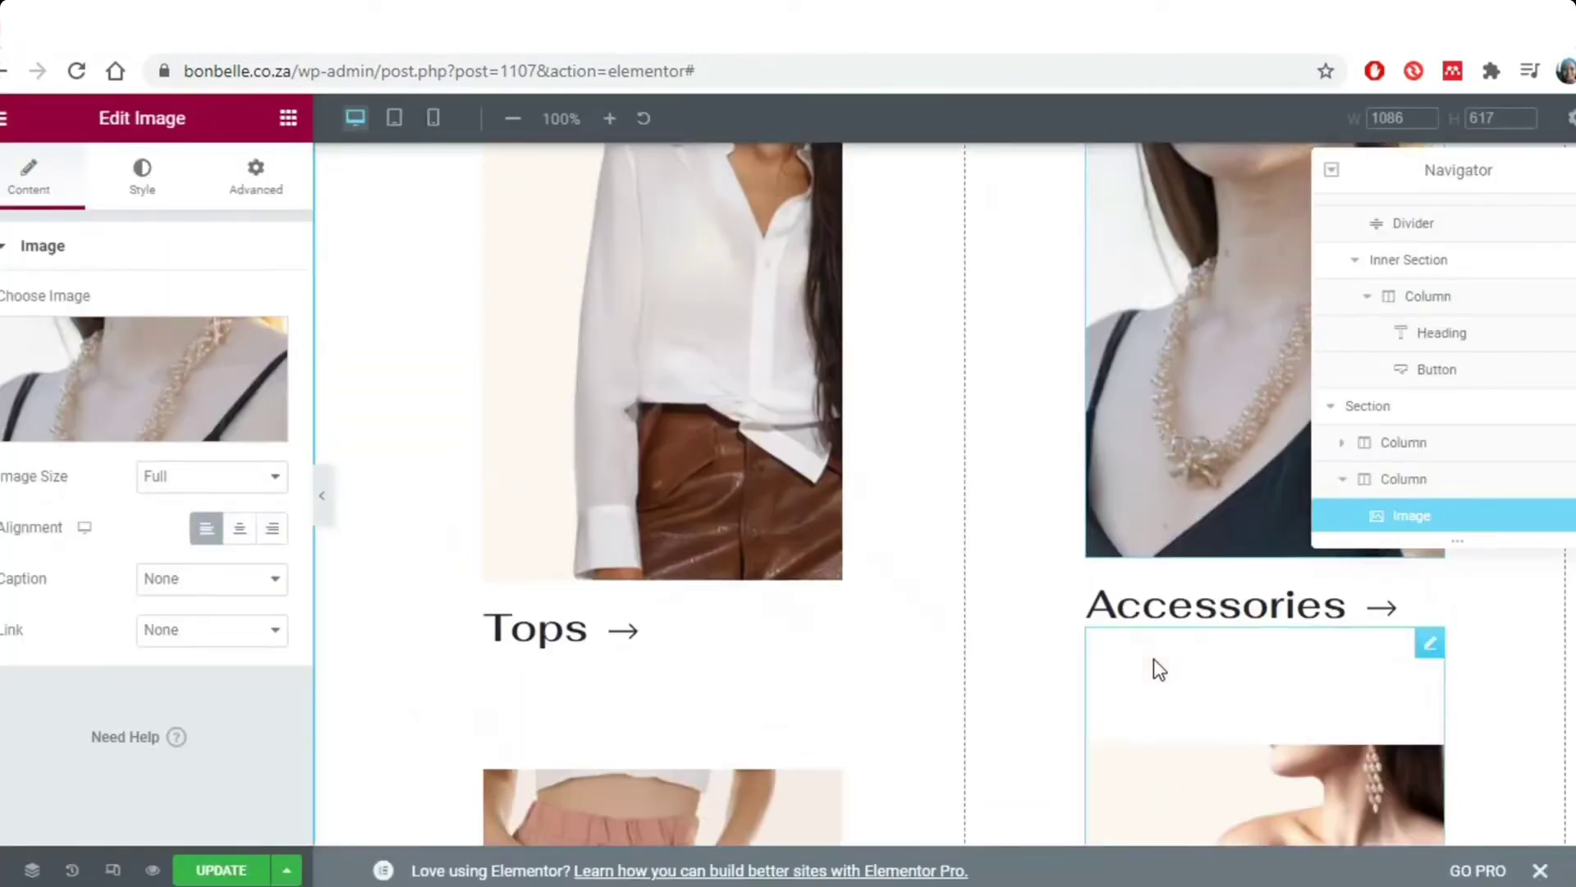
Open the media chooser for the Tops category image and search the free images for "cosmetics model"
scroll(1155, 658, up, 2)
click(827, 300)
click(143, 378)
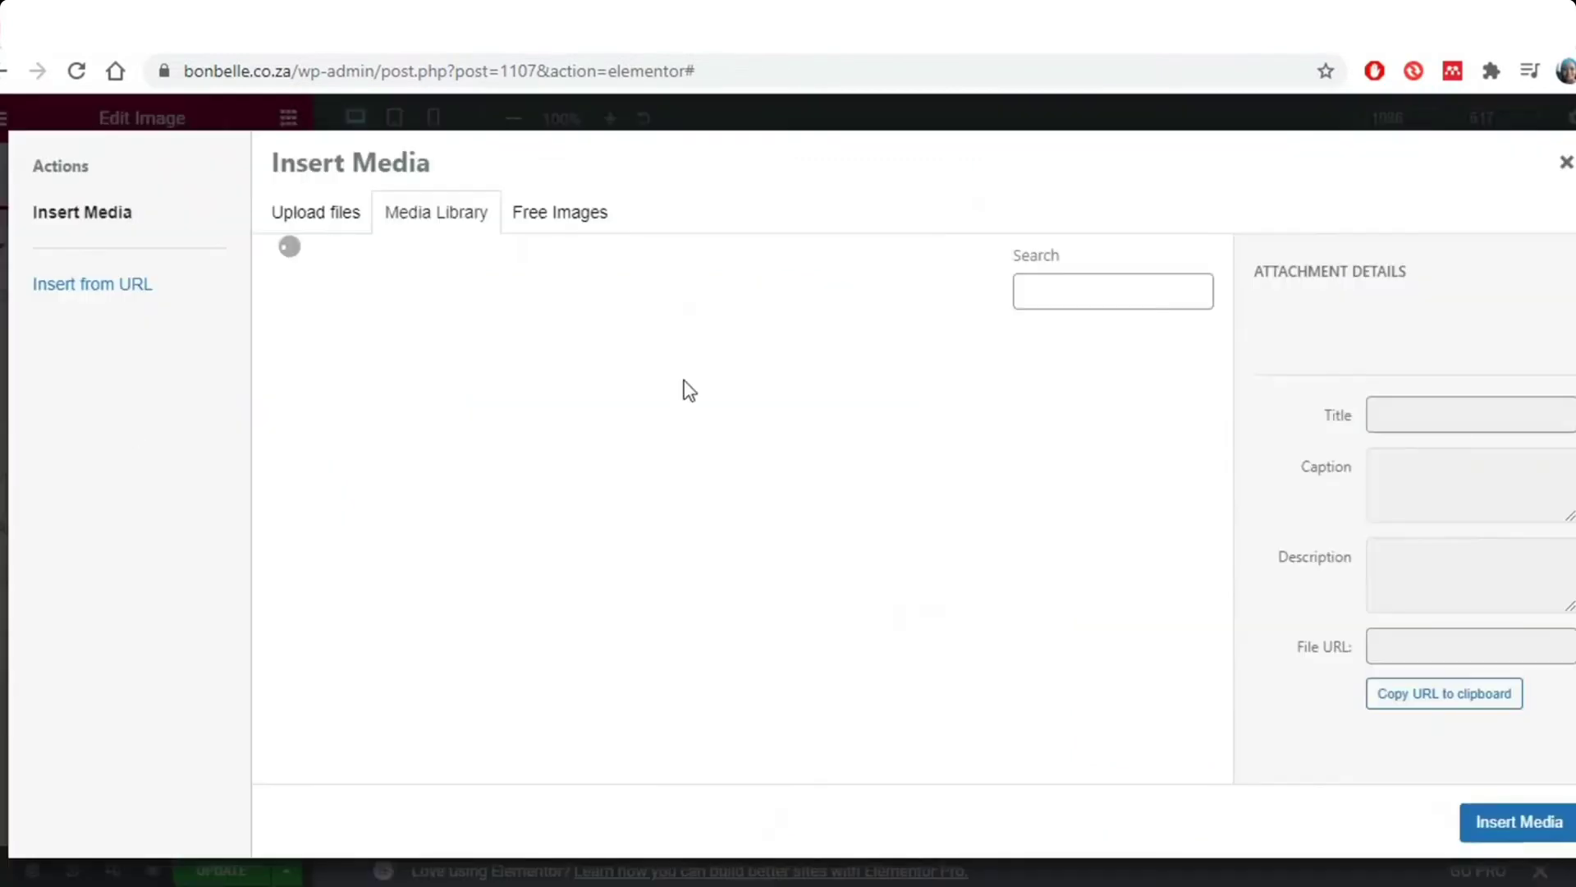
click(559, 213)
click(485, 270)
text(cosmetics model)
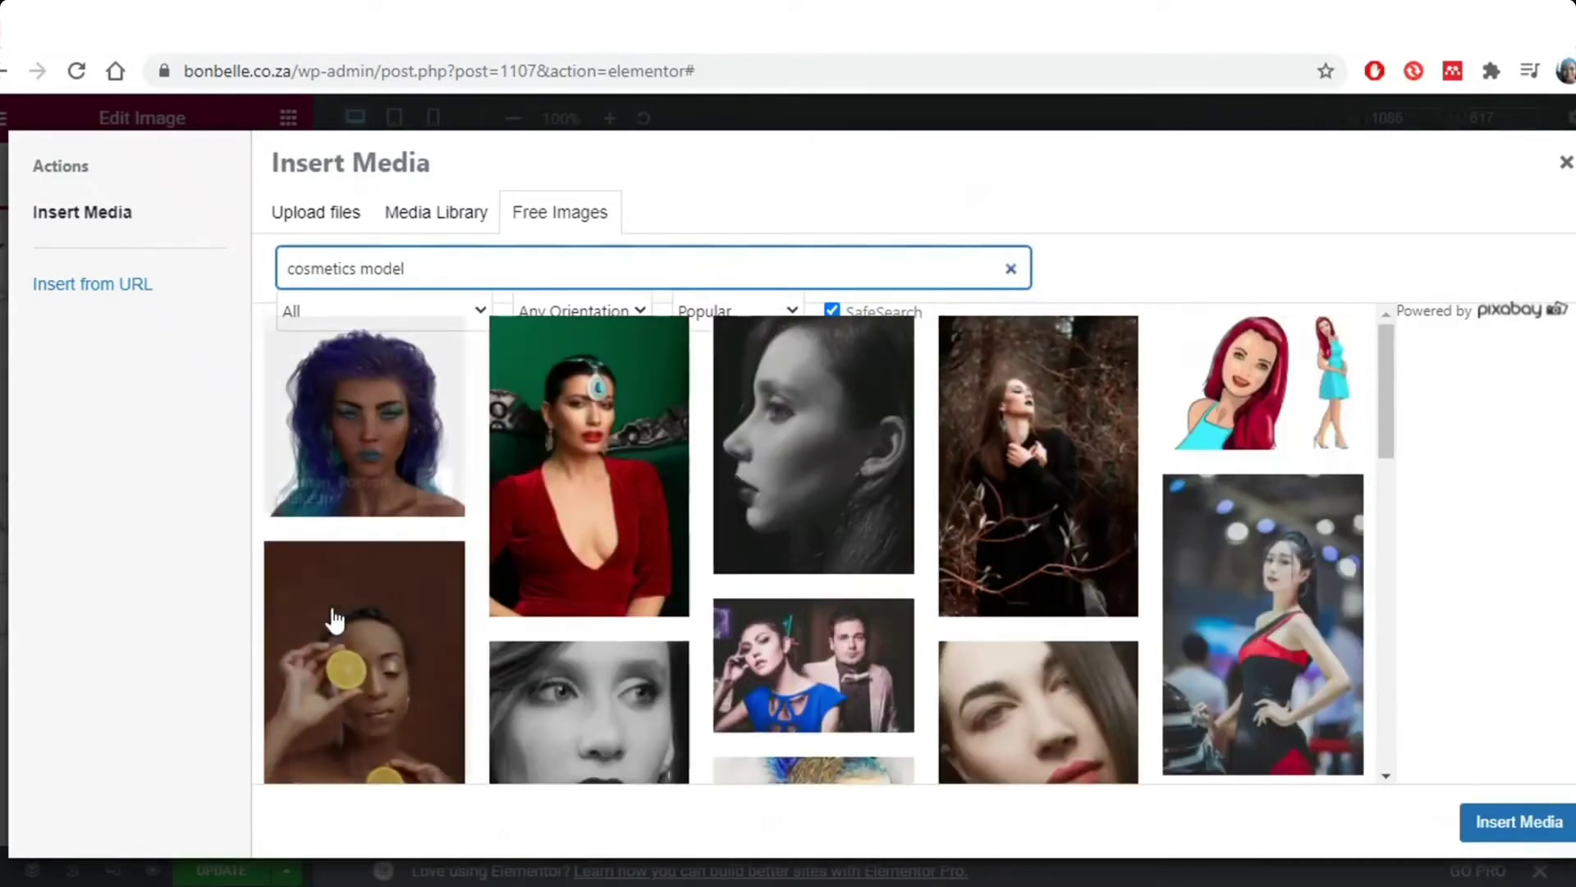
Replace the Tops image with the free photo of a woman holding two orange slices
click(333, 610)
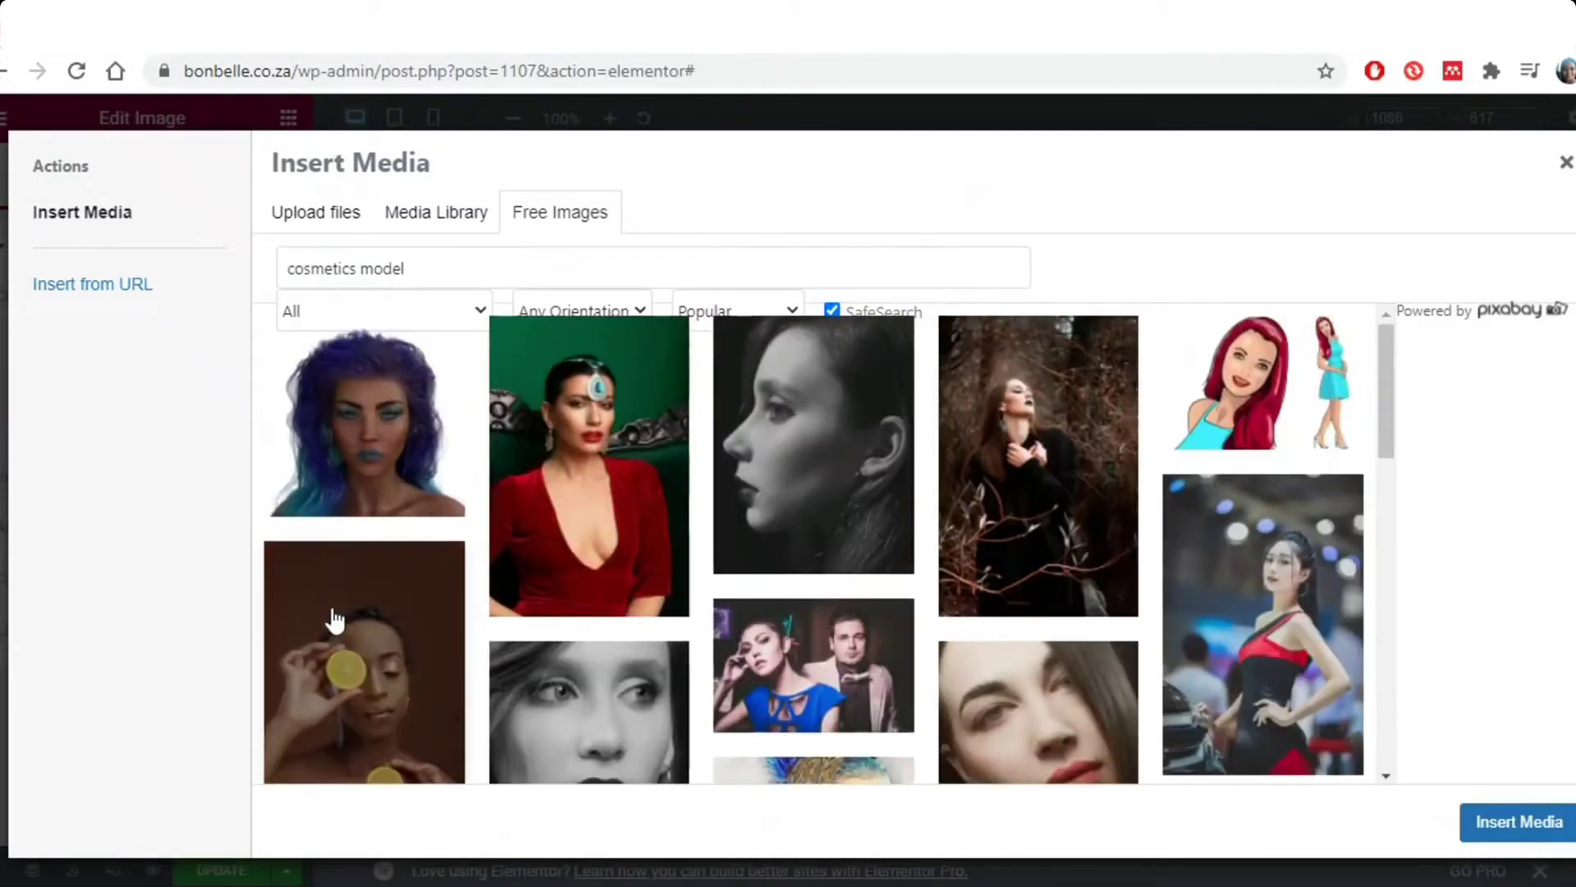
scroll(809, 559, down, 2)
click(349, 521)
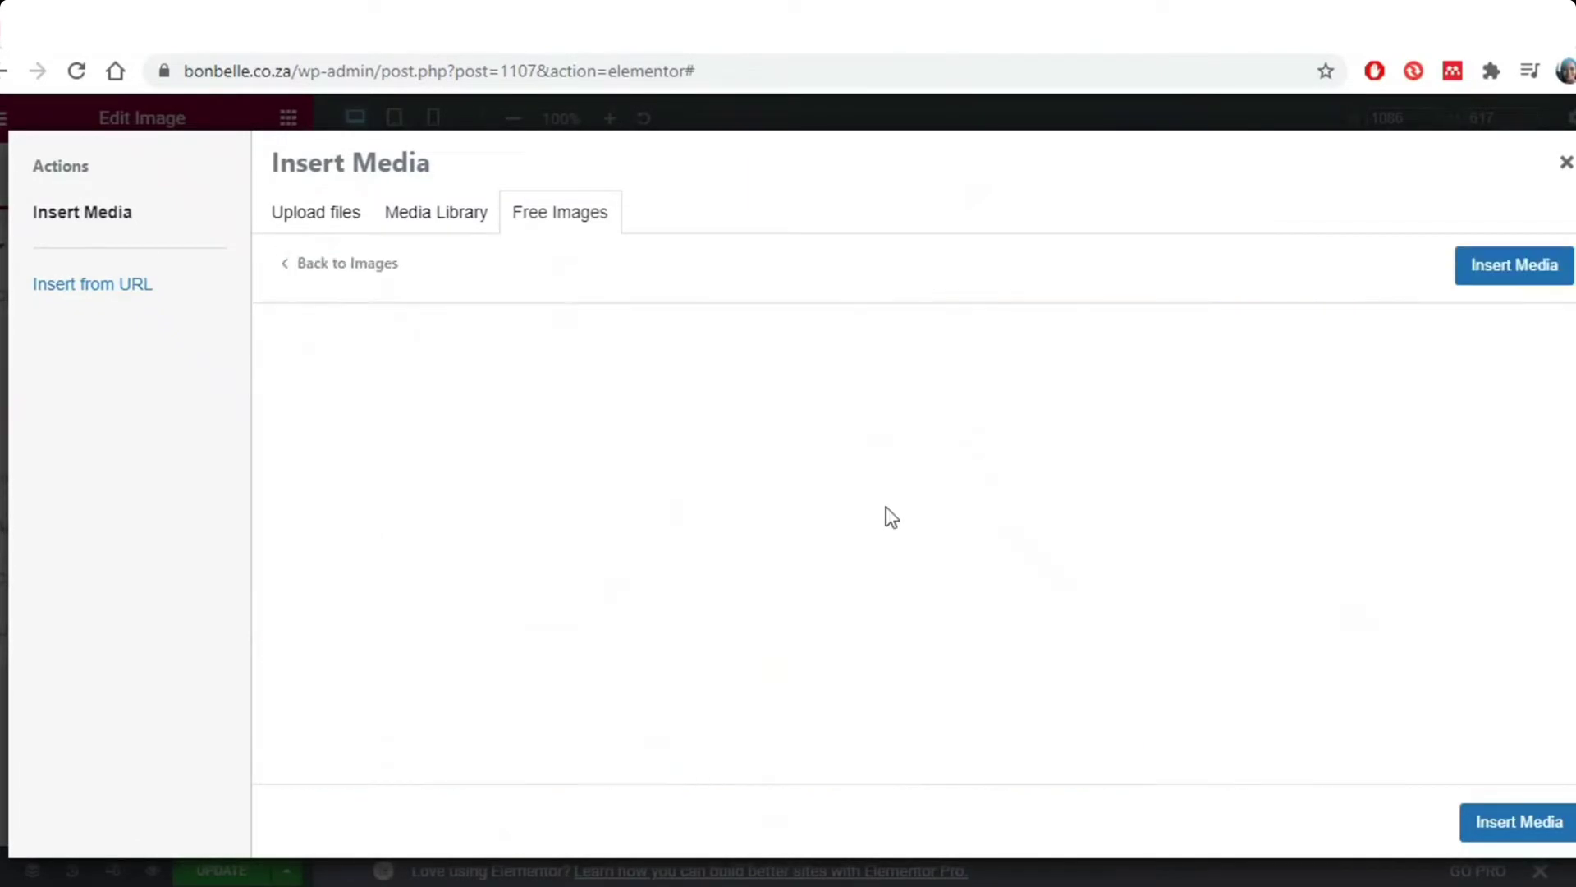
scroll(1043, 534, down, 14)
click(1515, 264)
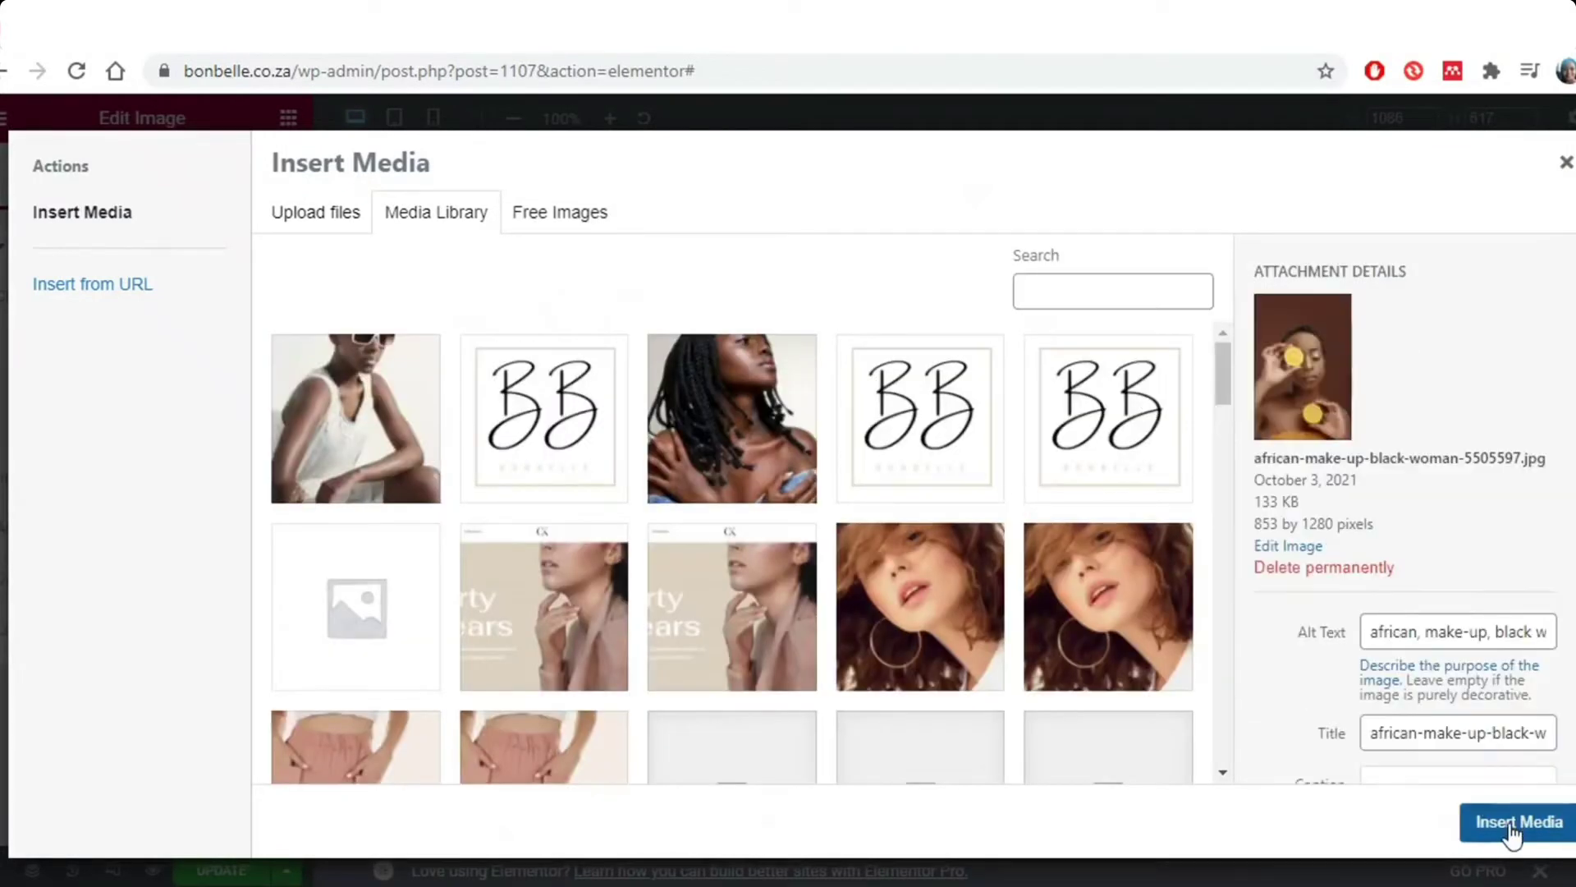
click(1517, 824)
Change the Tops category heading to "Cosmetics" and close the Navigator
scroll(864, 632, down, 3)
click(560, 666)
triple_click(247, 351)
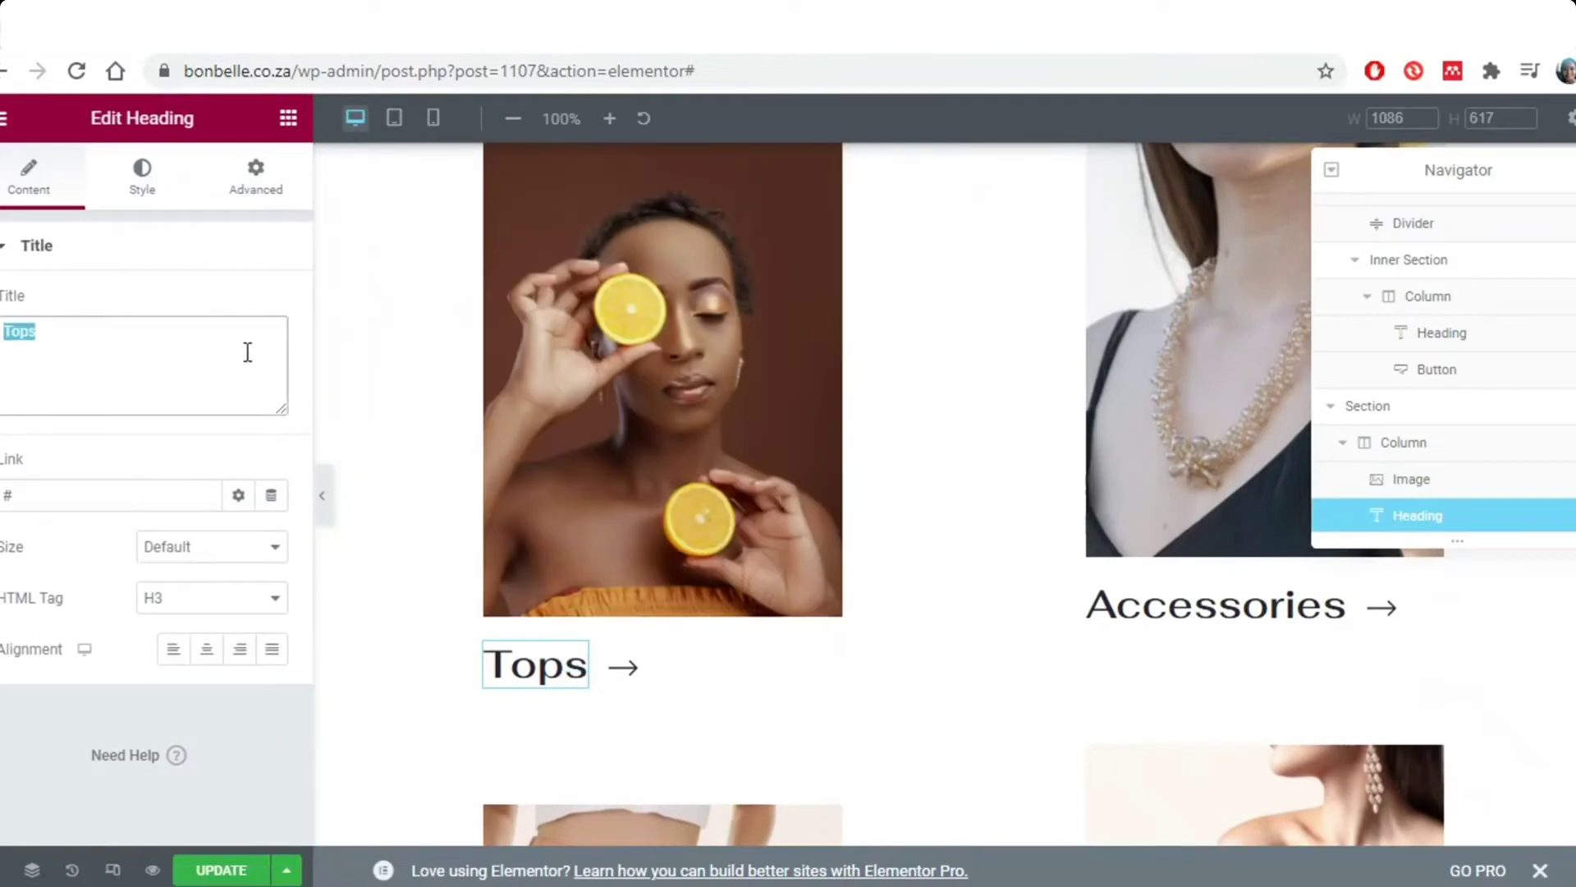
text(Cosmetics)
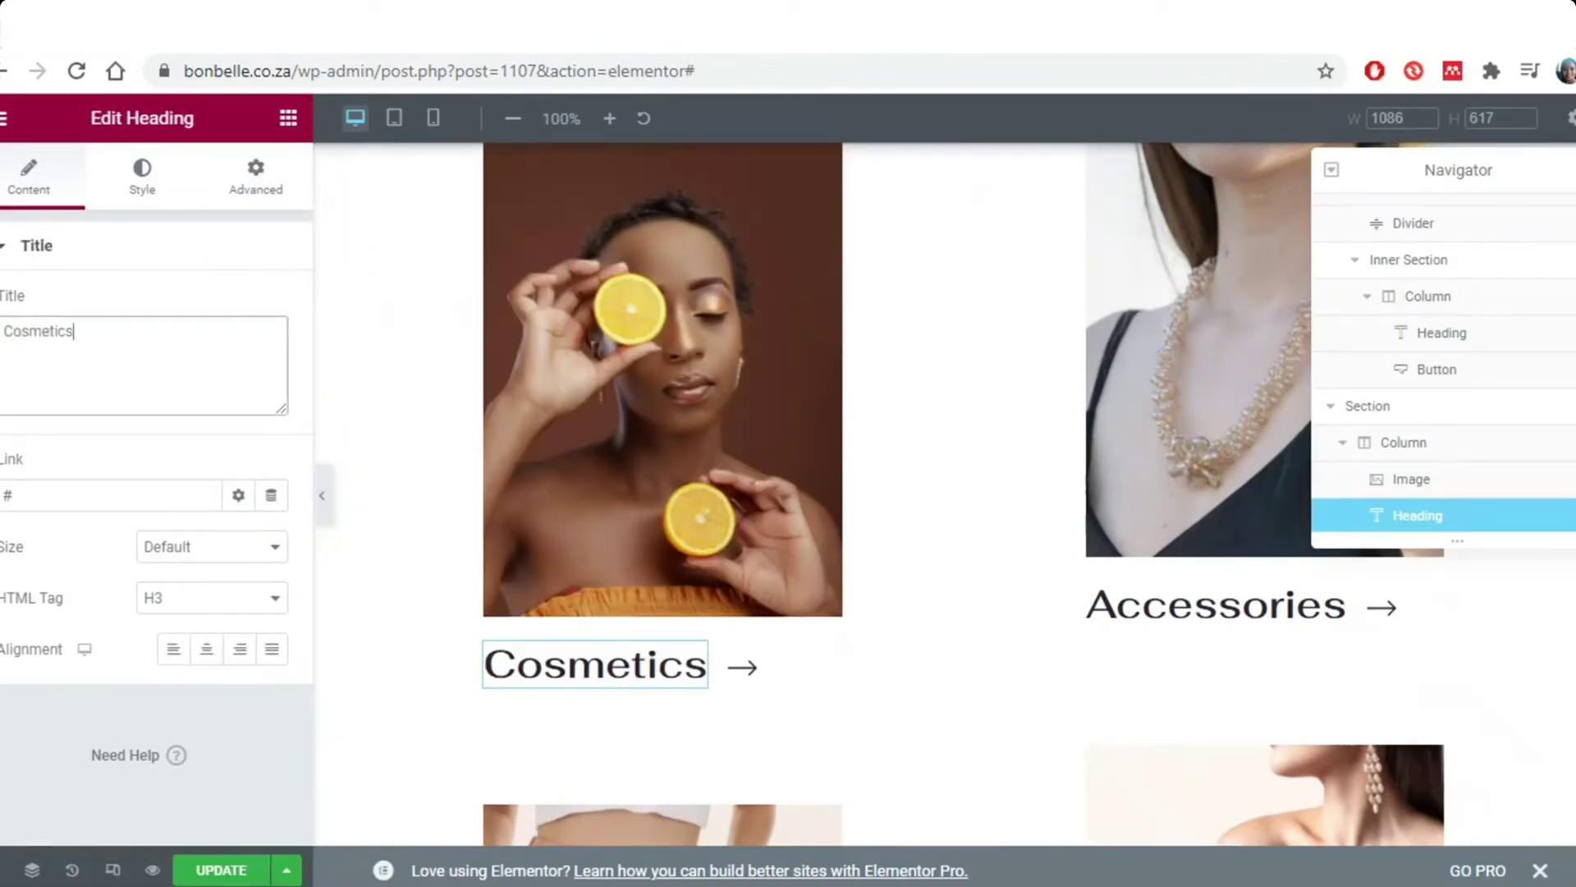
scroll(1081, 677, up, 4)
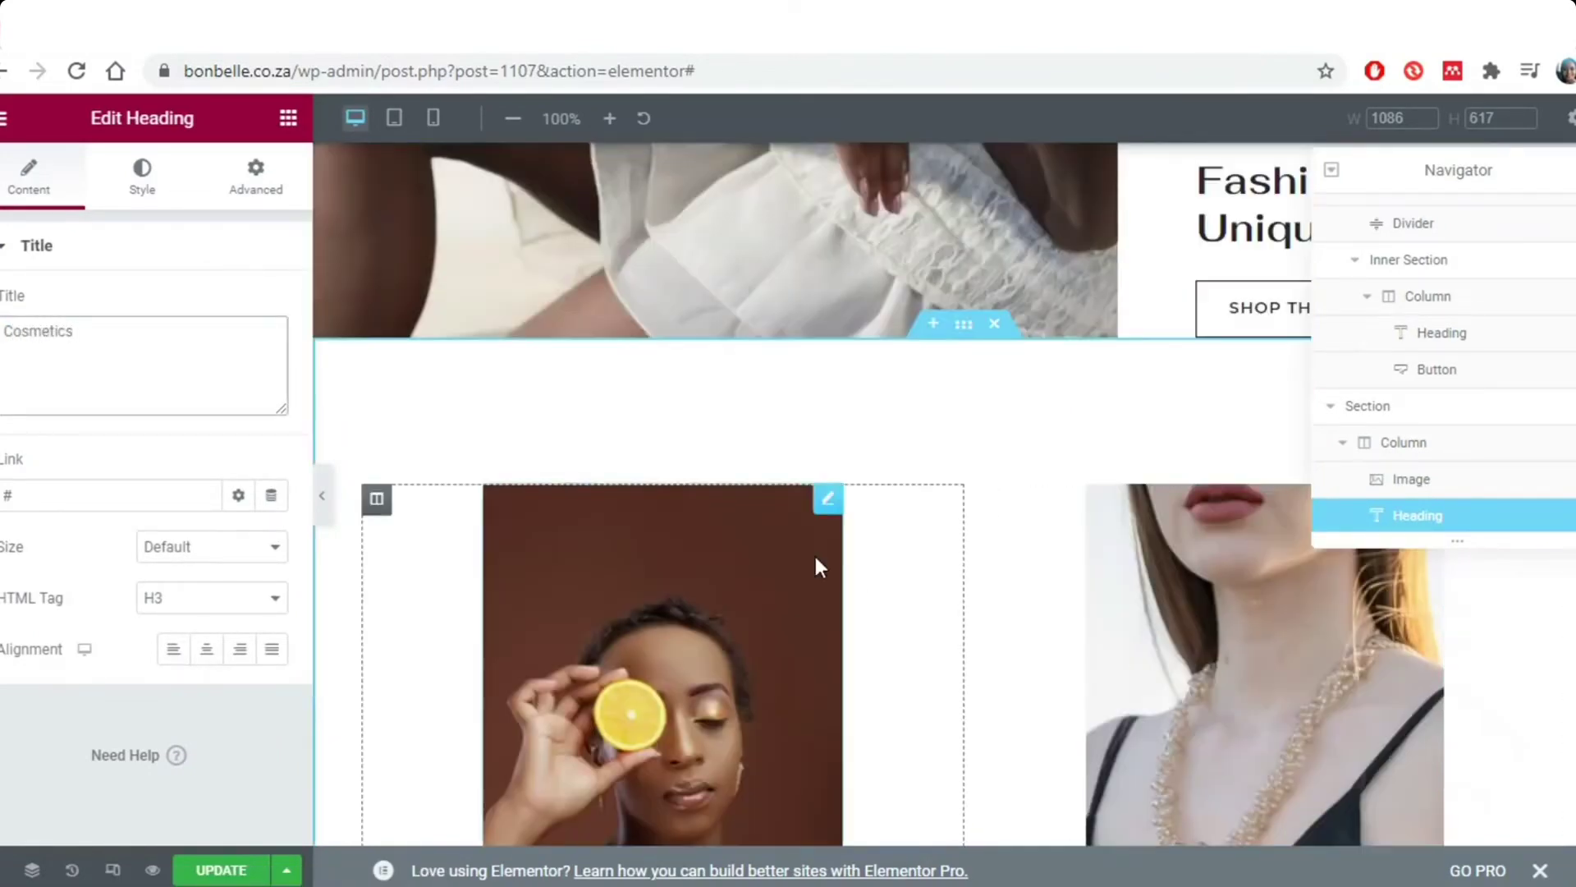
click(1574, 170)
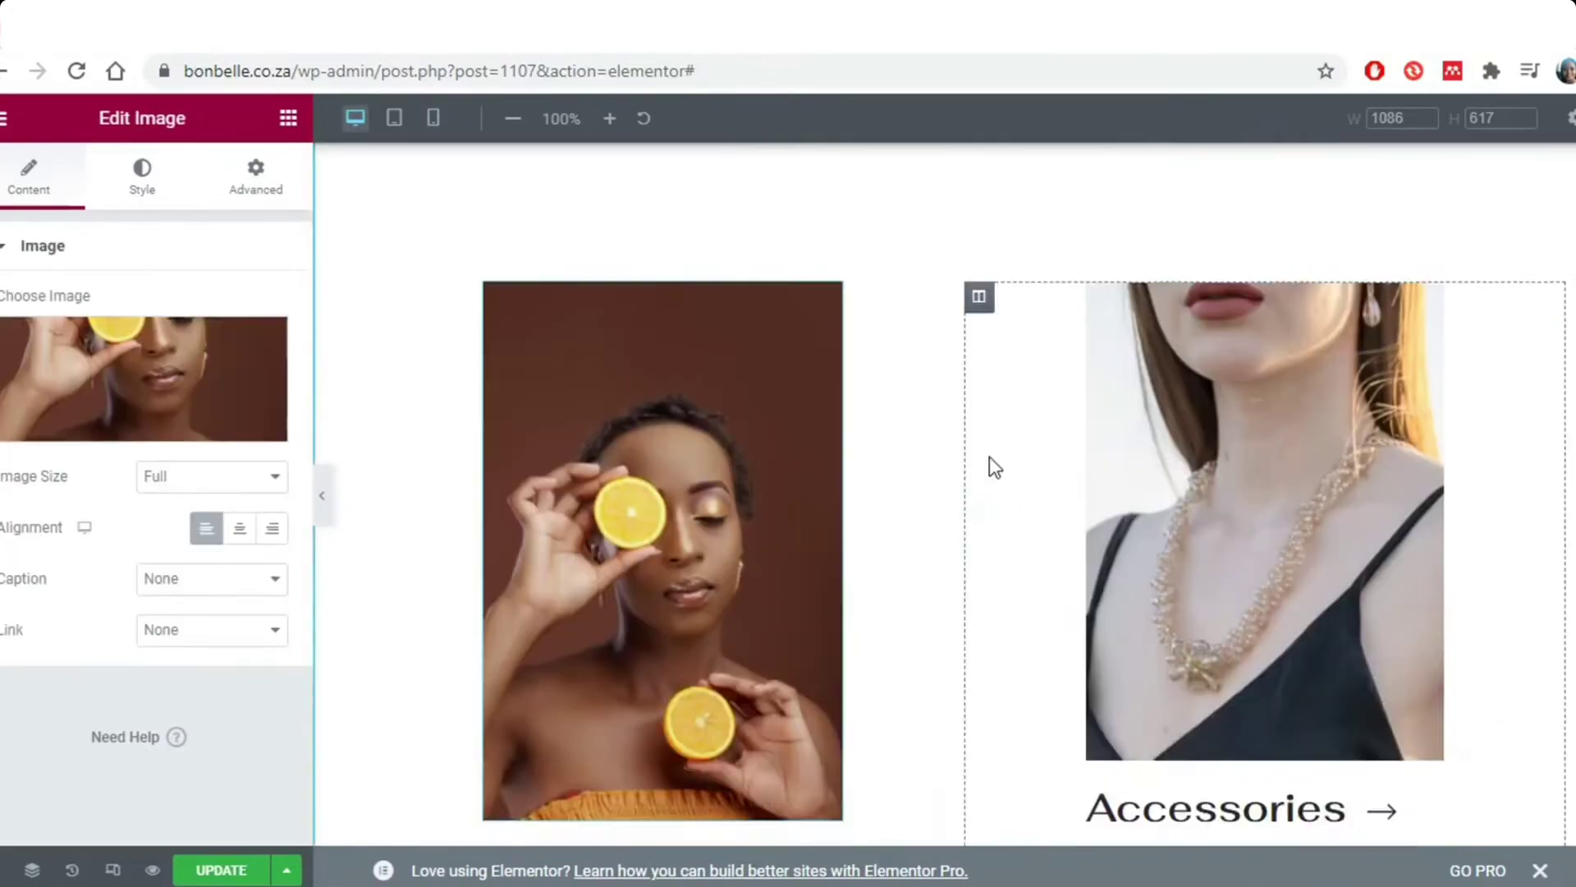
Delete the Bottom category's image and heading from beneath the Cosmetics category
scroll(988, 457, up, 4)
scroll(960, 523, down, 4)
scroll(960, 523, up, 10)
scroll(960, 523, down, 13)
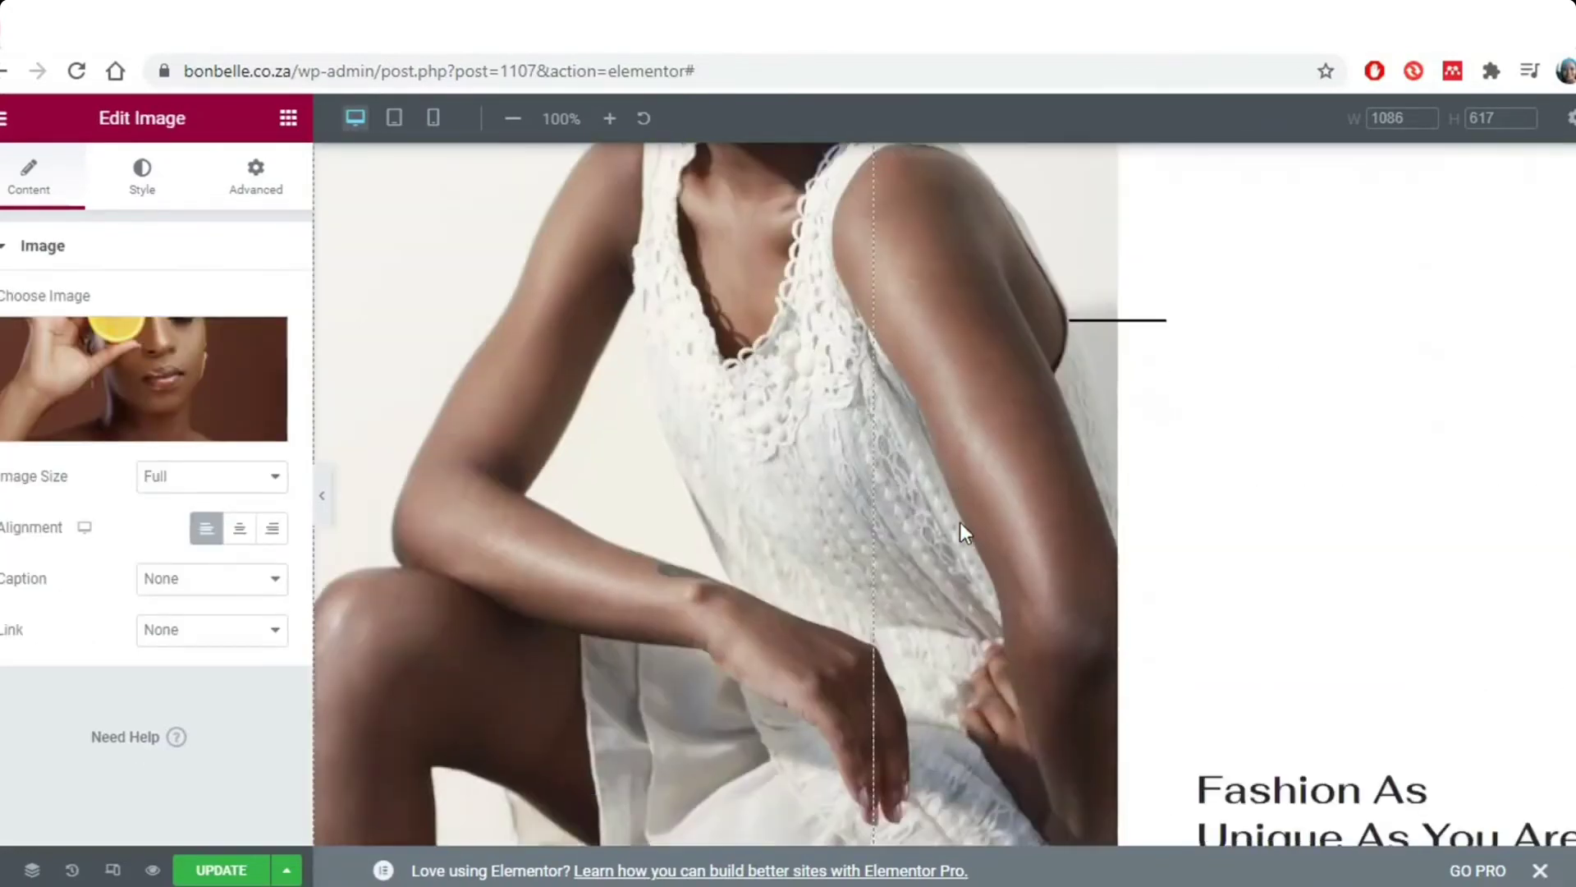
scroll(966, 532, down, 2)
right_click(829, 312)
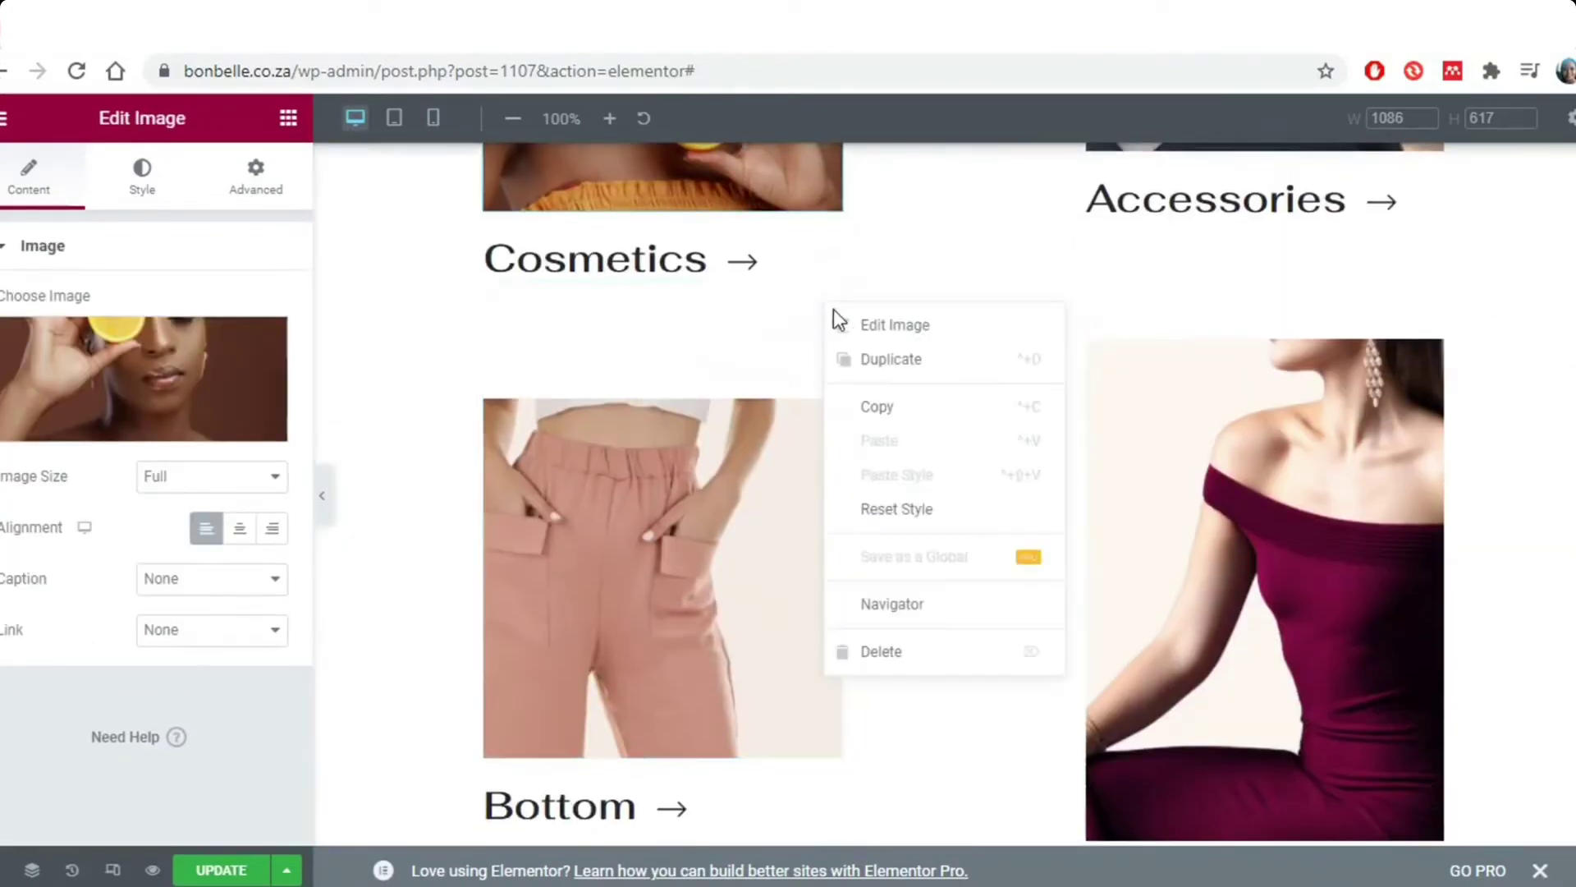
click(885, 667)
scroll(706, 337, up, 2)
right_click(622, 411)
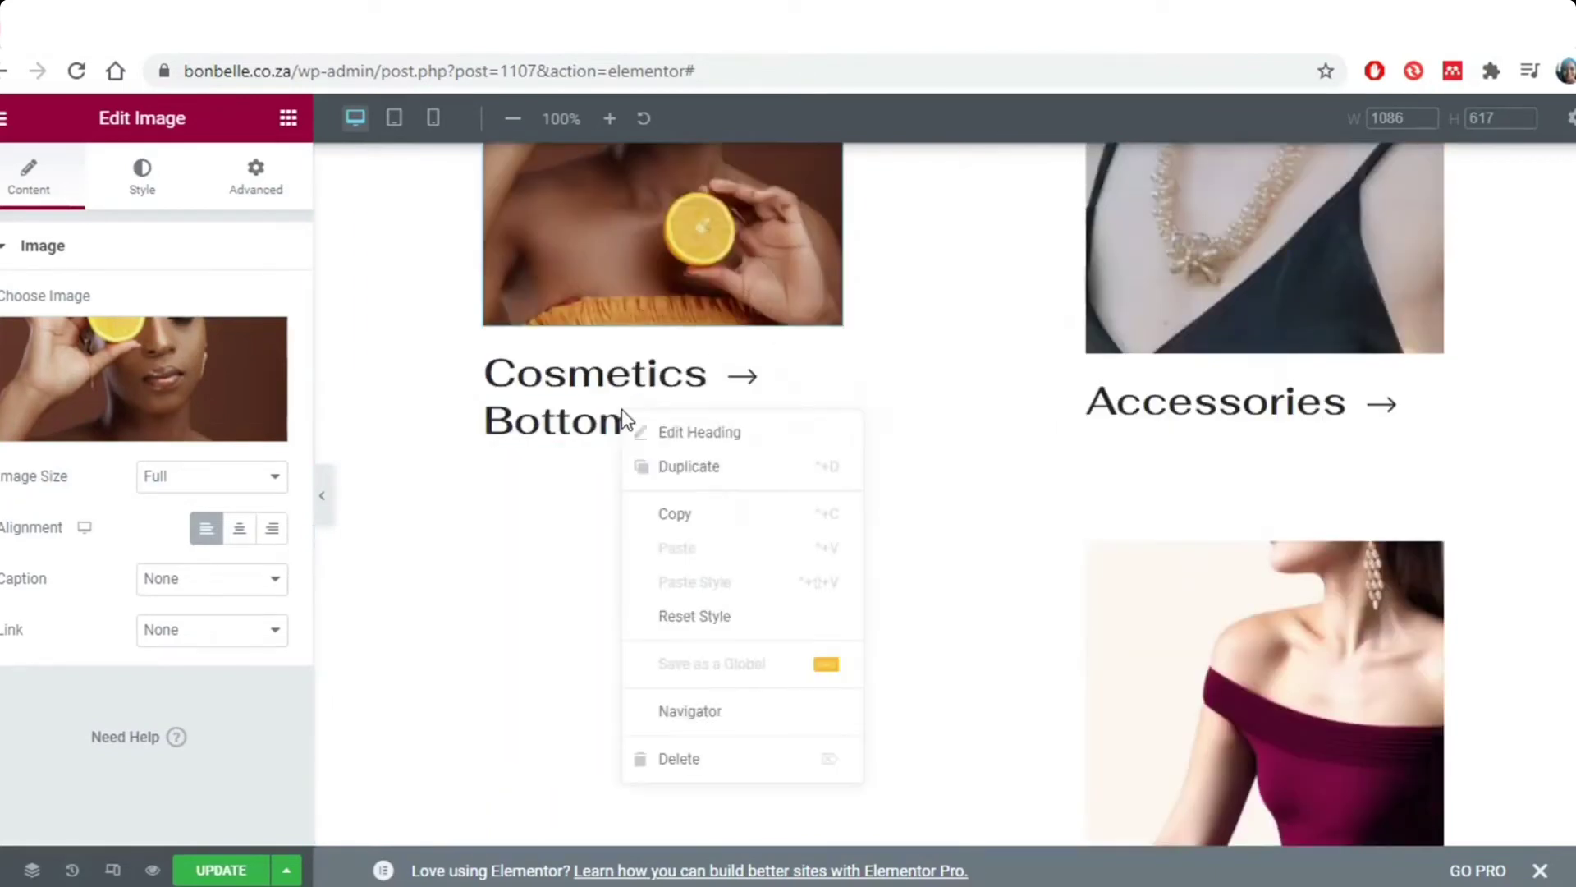
click(711, 753)
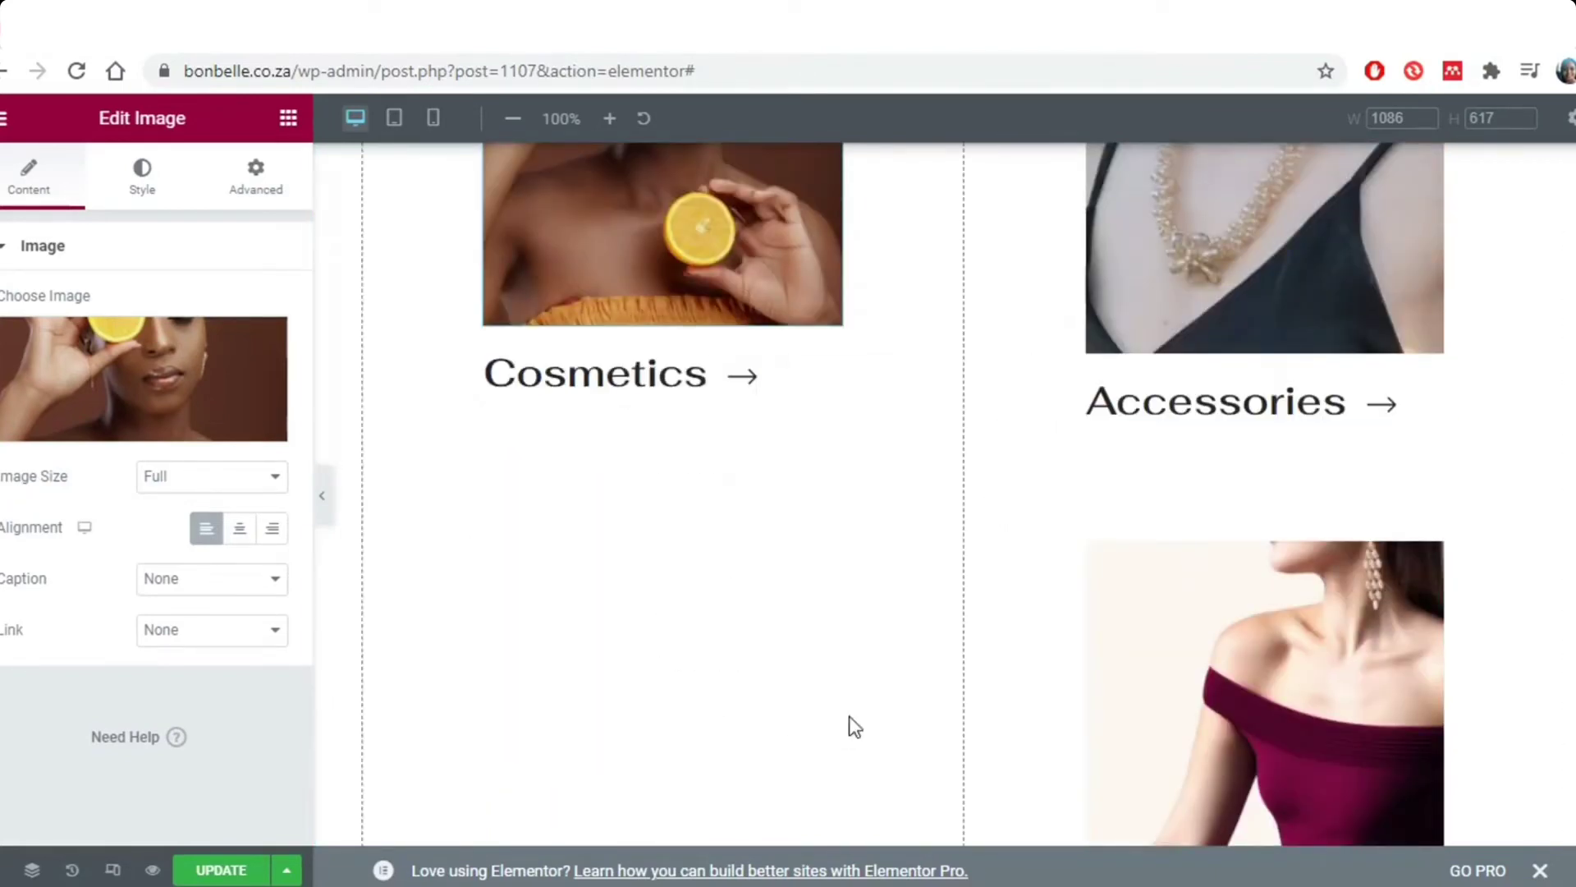
Delete the Dresses category's image, arrow and heading from beneath the Accessories category
right_click(1432, 456)
click(1458, 800)
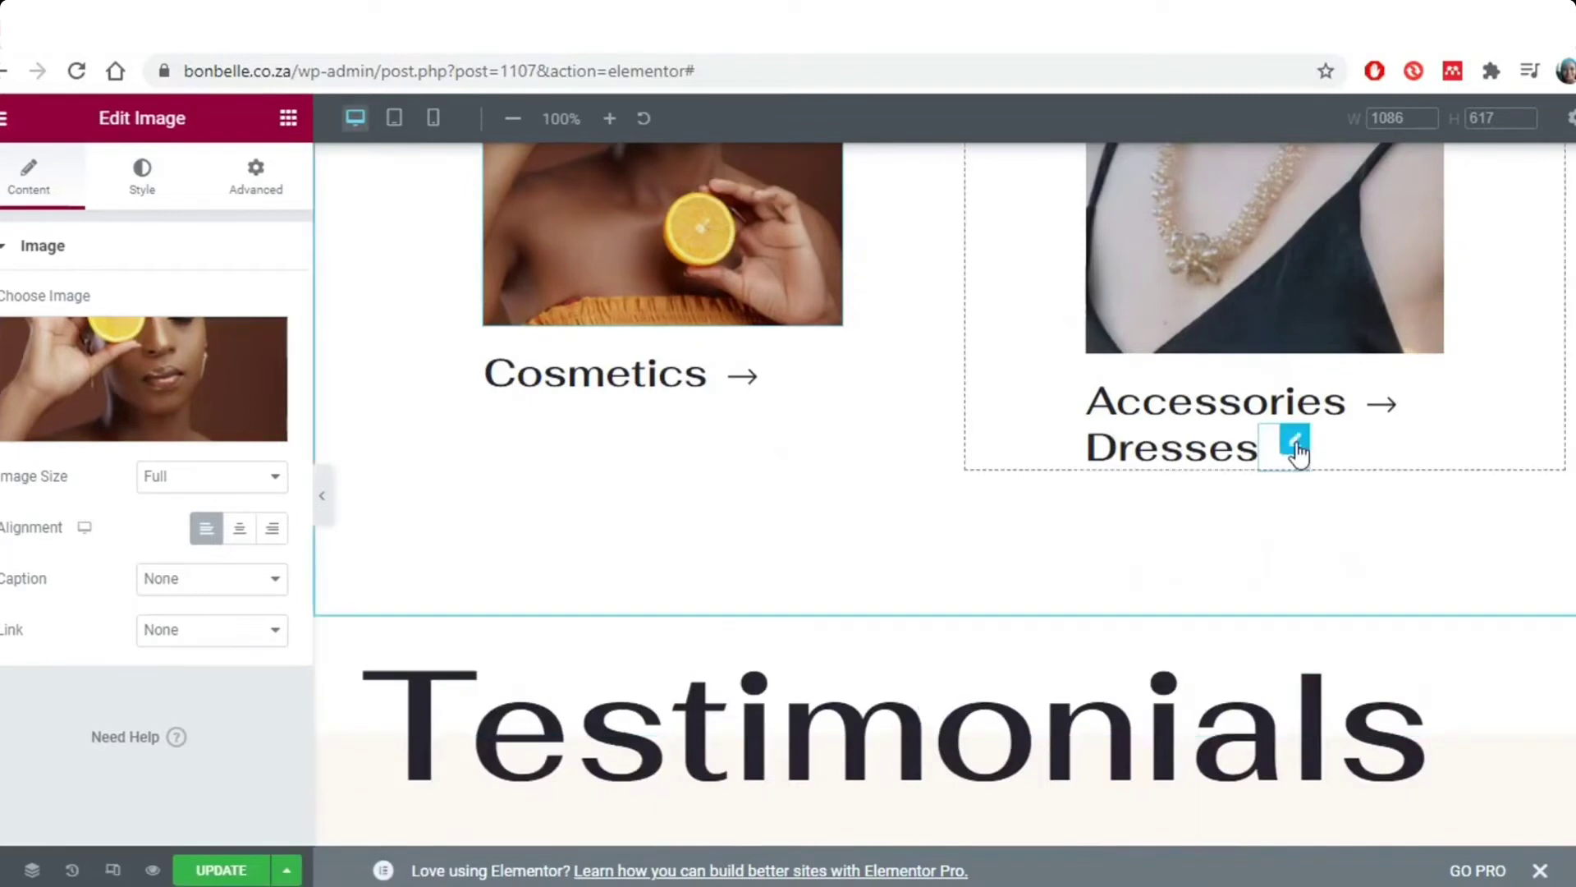
right_click(1294, 449)
click(1355, 788)
right_click(1249, 444)
click(1308, 788)
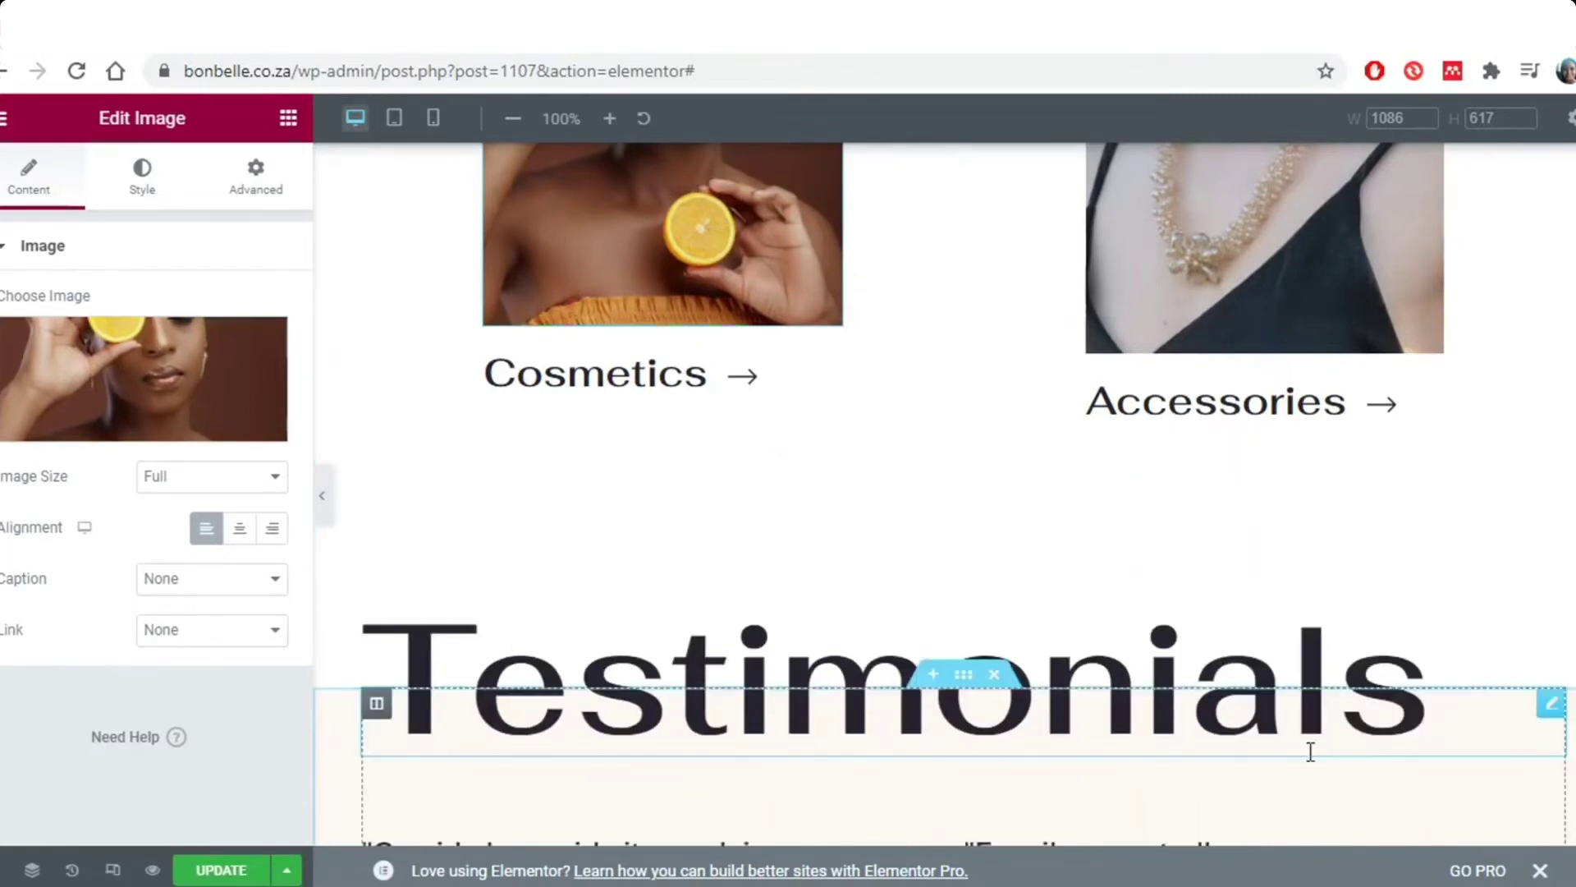
Delete the whole Testimonials section below the category images
scroll(1063, 704, up, 4)
scroll(1062, 704, down, 2)
click(1150, 607)
scroll(962, 660, up, 4)
scroll(962, 660, down, 10)
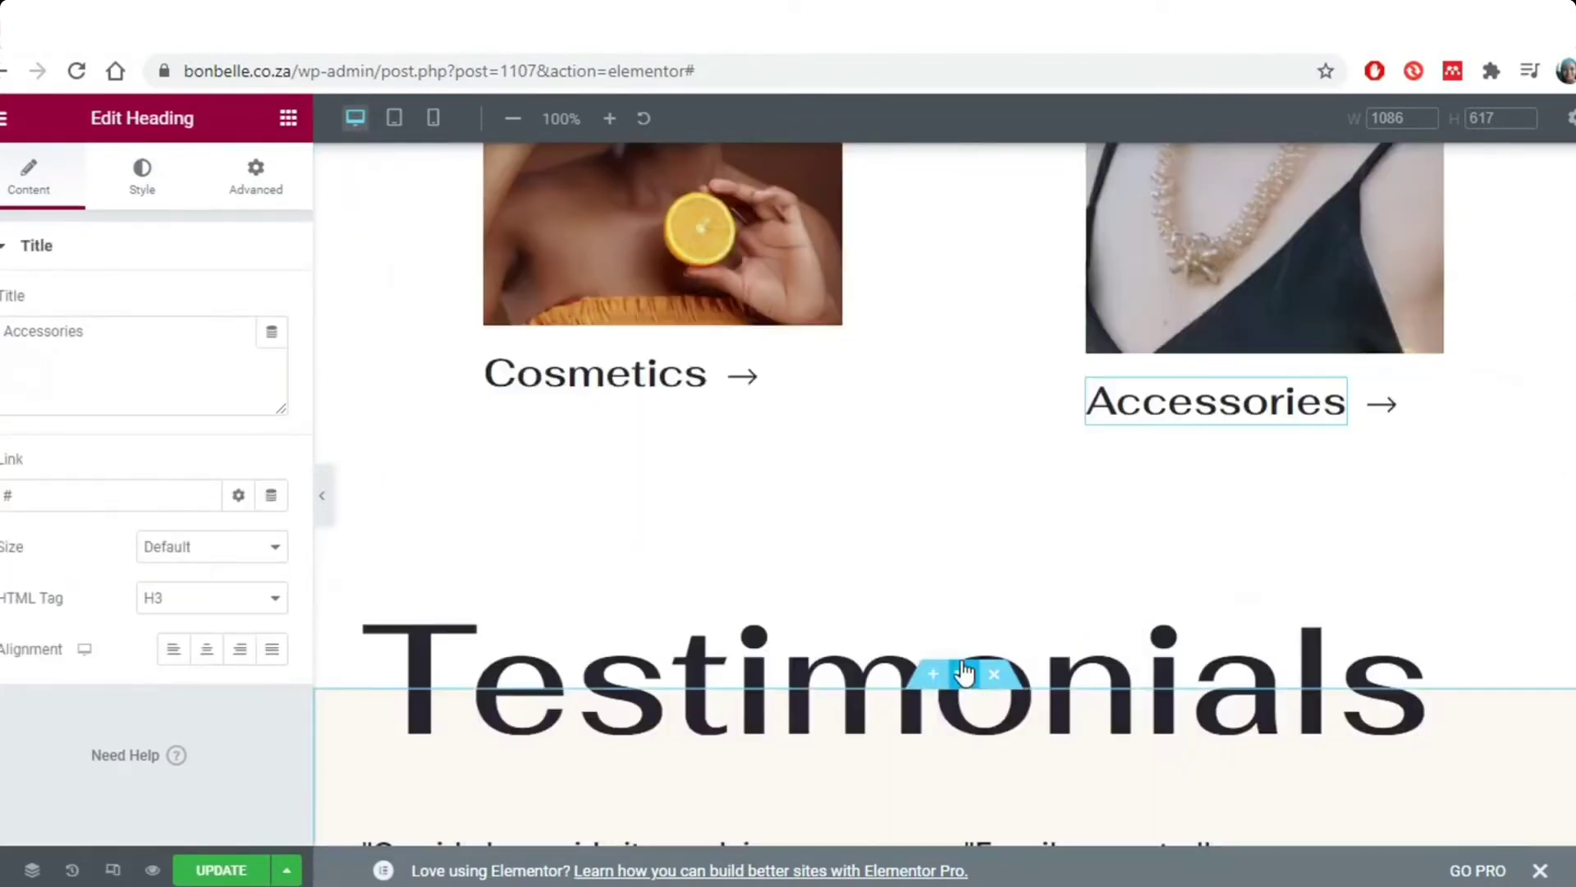
scroll(962, 660, down, 10)
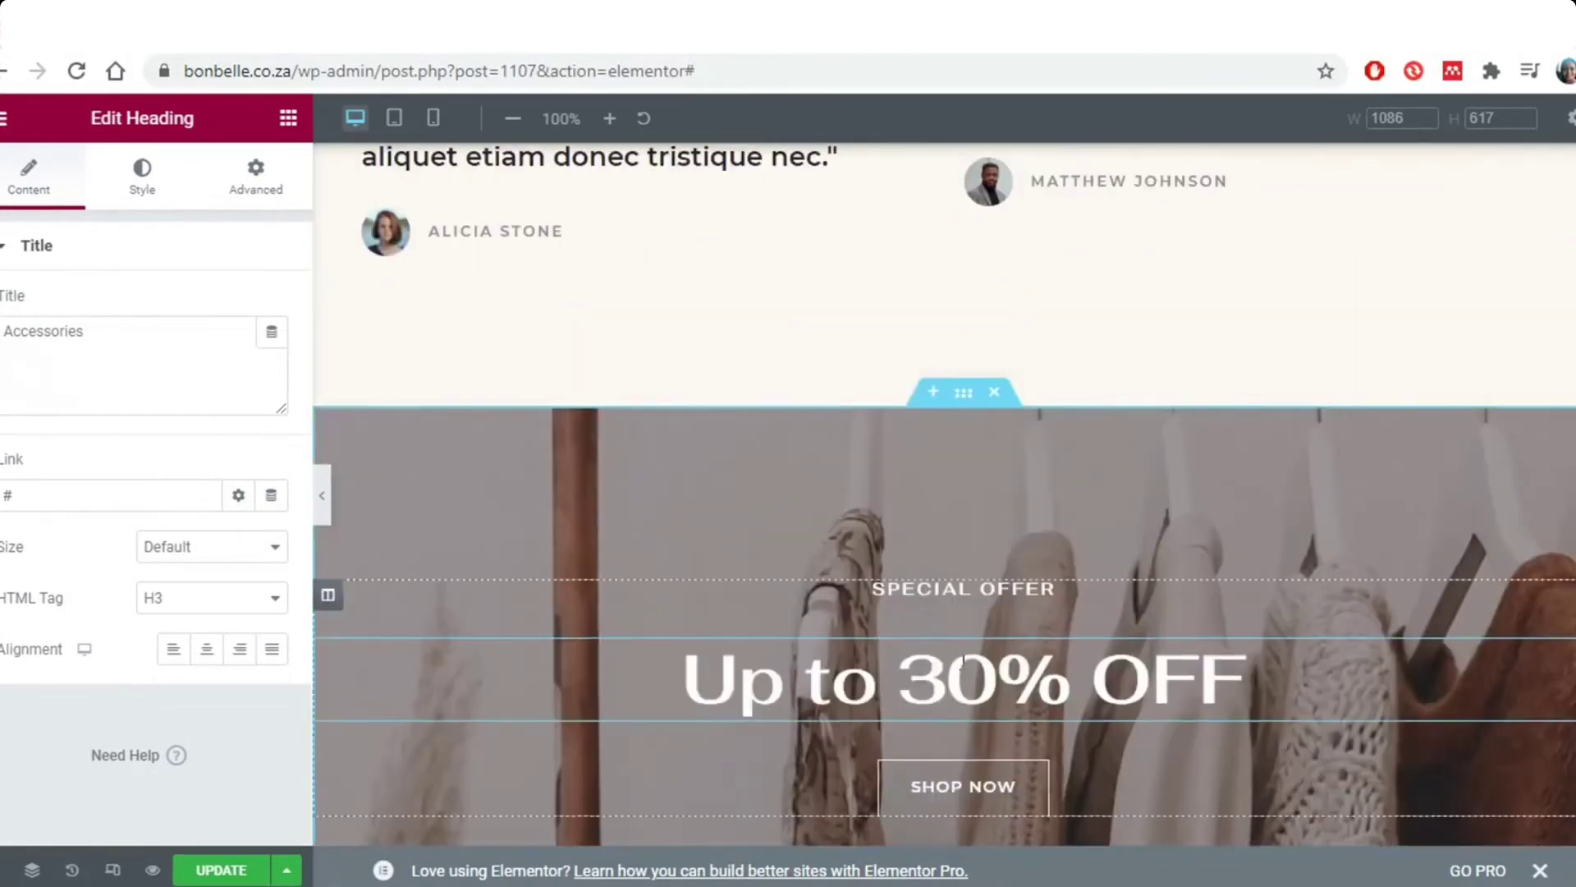
scroll(962, 660, up, 17)
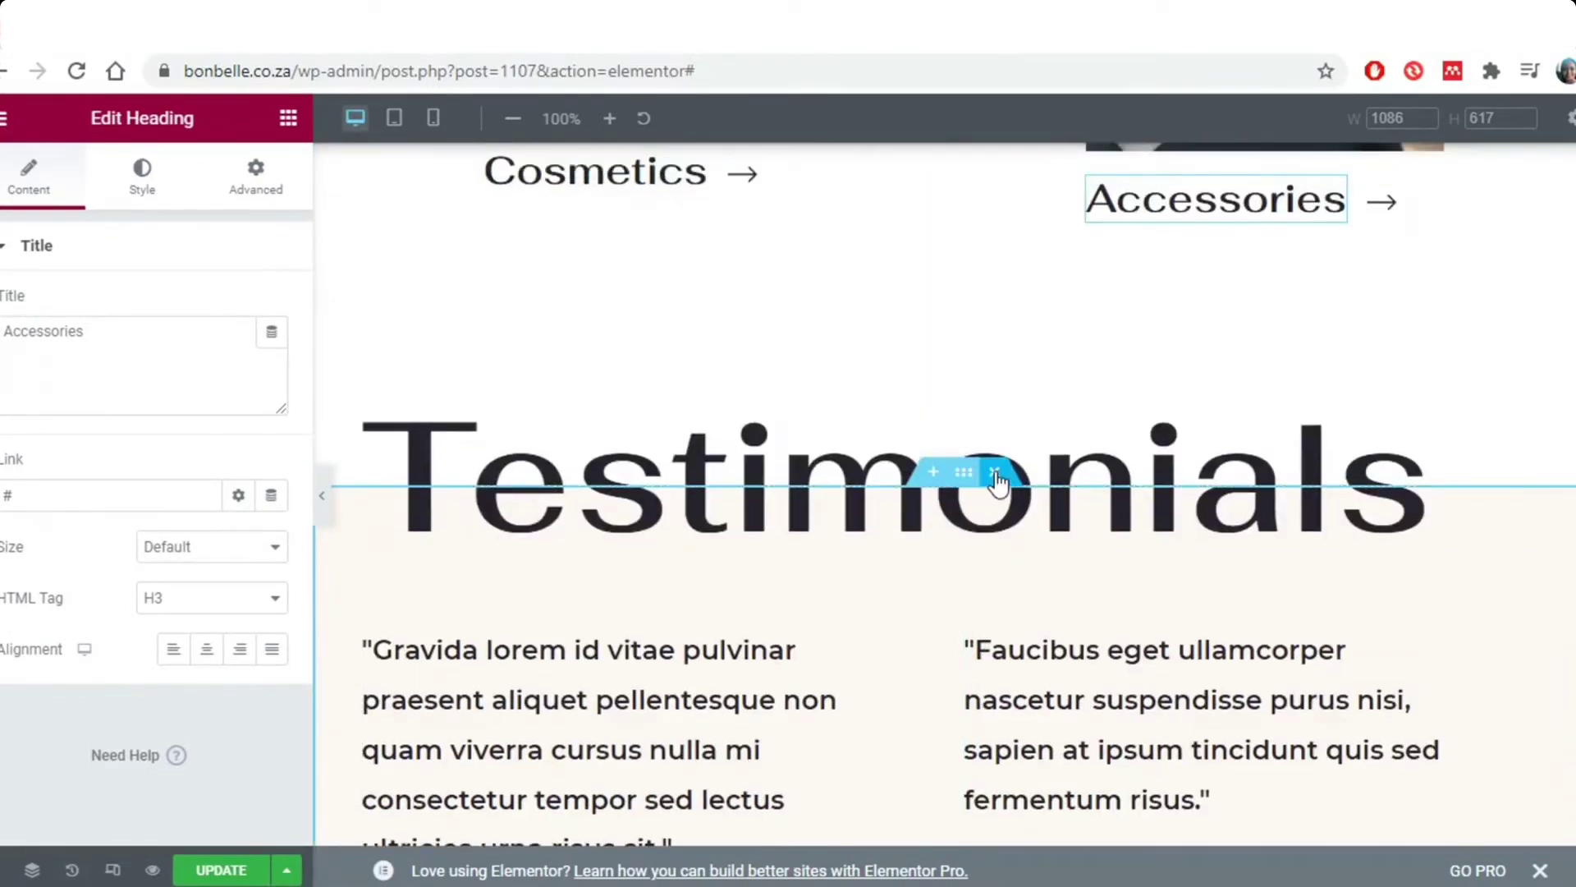
click(995, 473)
Delete the "Latest From The Blog" section below the special offer banner
scroll(1002, 739, down, 8)
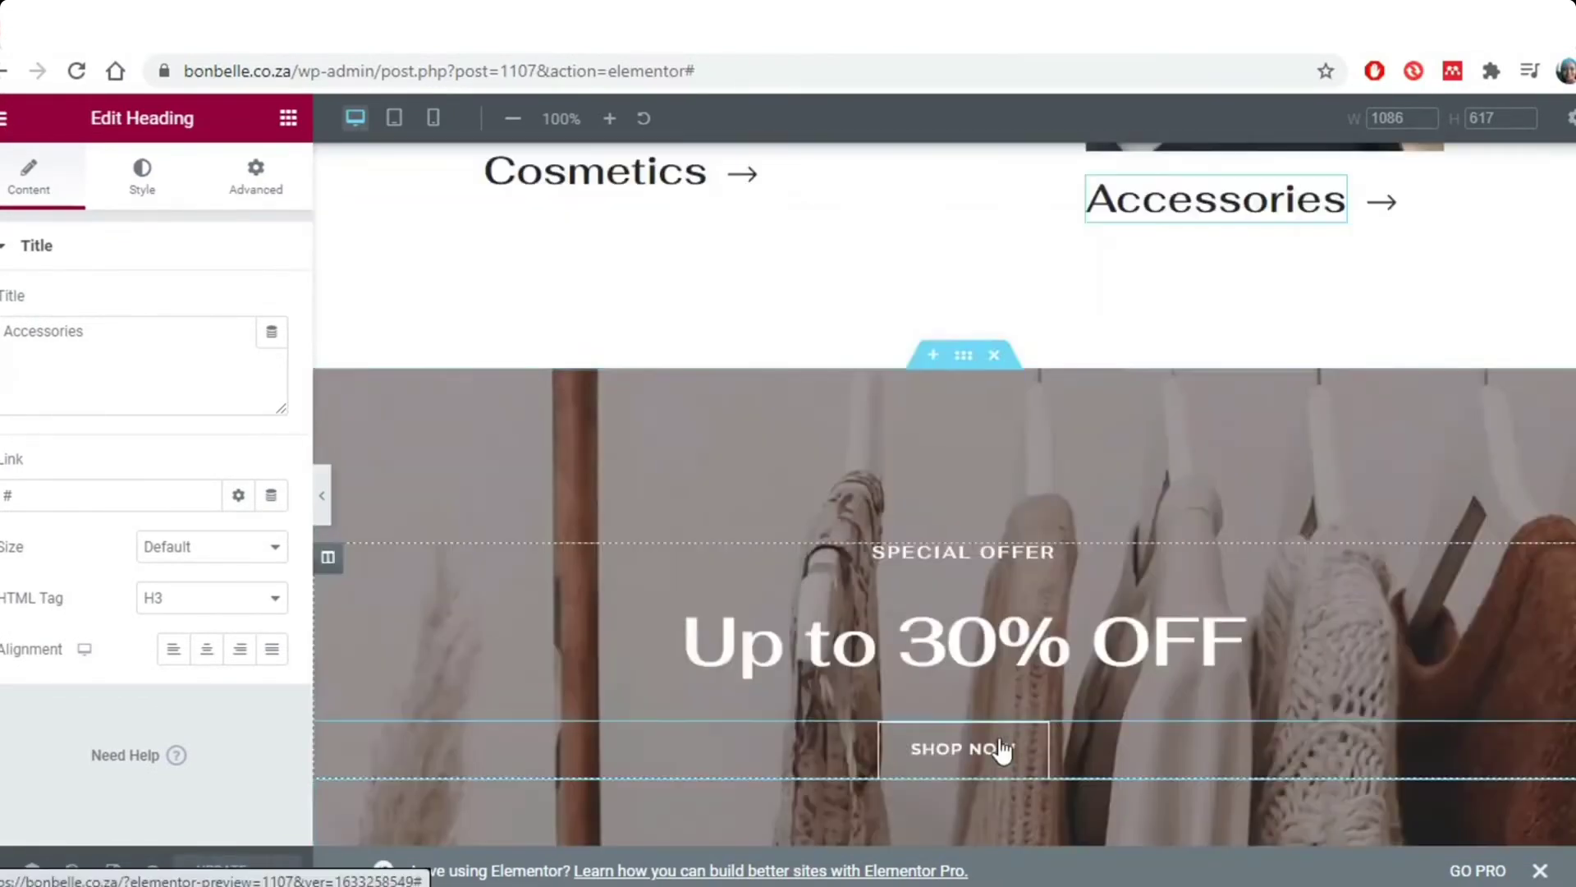
scroll(1002, 749, down, 5)
scroll(1001, 747, up, 3)
scroll(1002, 747, down, 3)
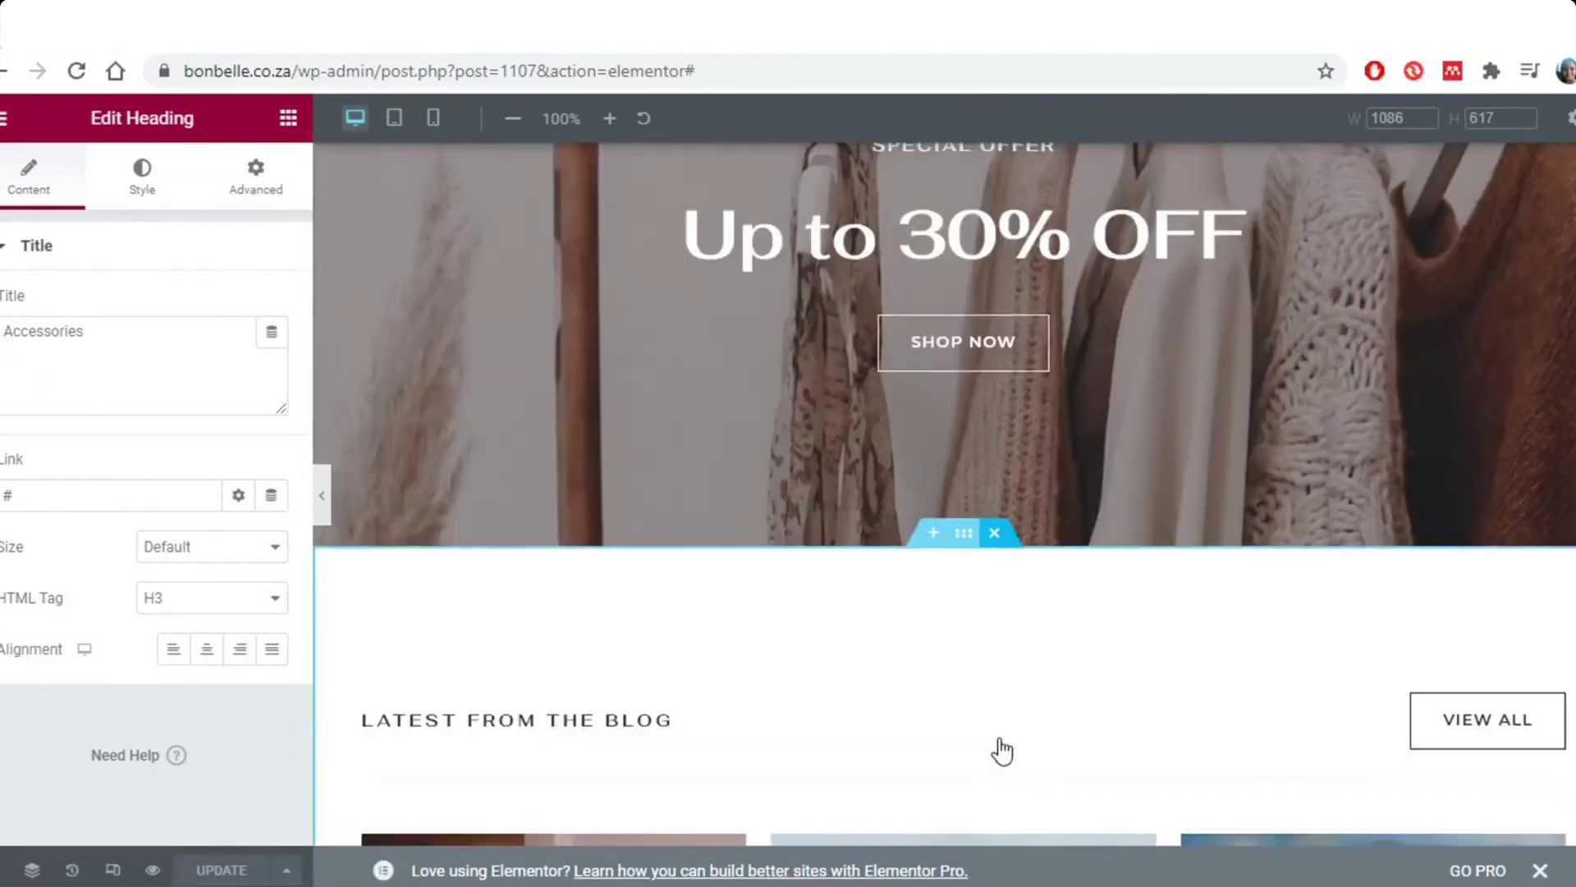
scroll(1002, 749, down, 3)
scroll(1005, 557, up, 3)
click(995, 534)
scroll(908, 619, down, 4)
scroll(911, 620, up, 10)
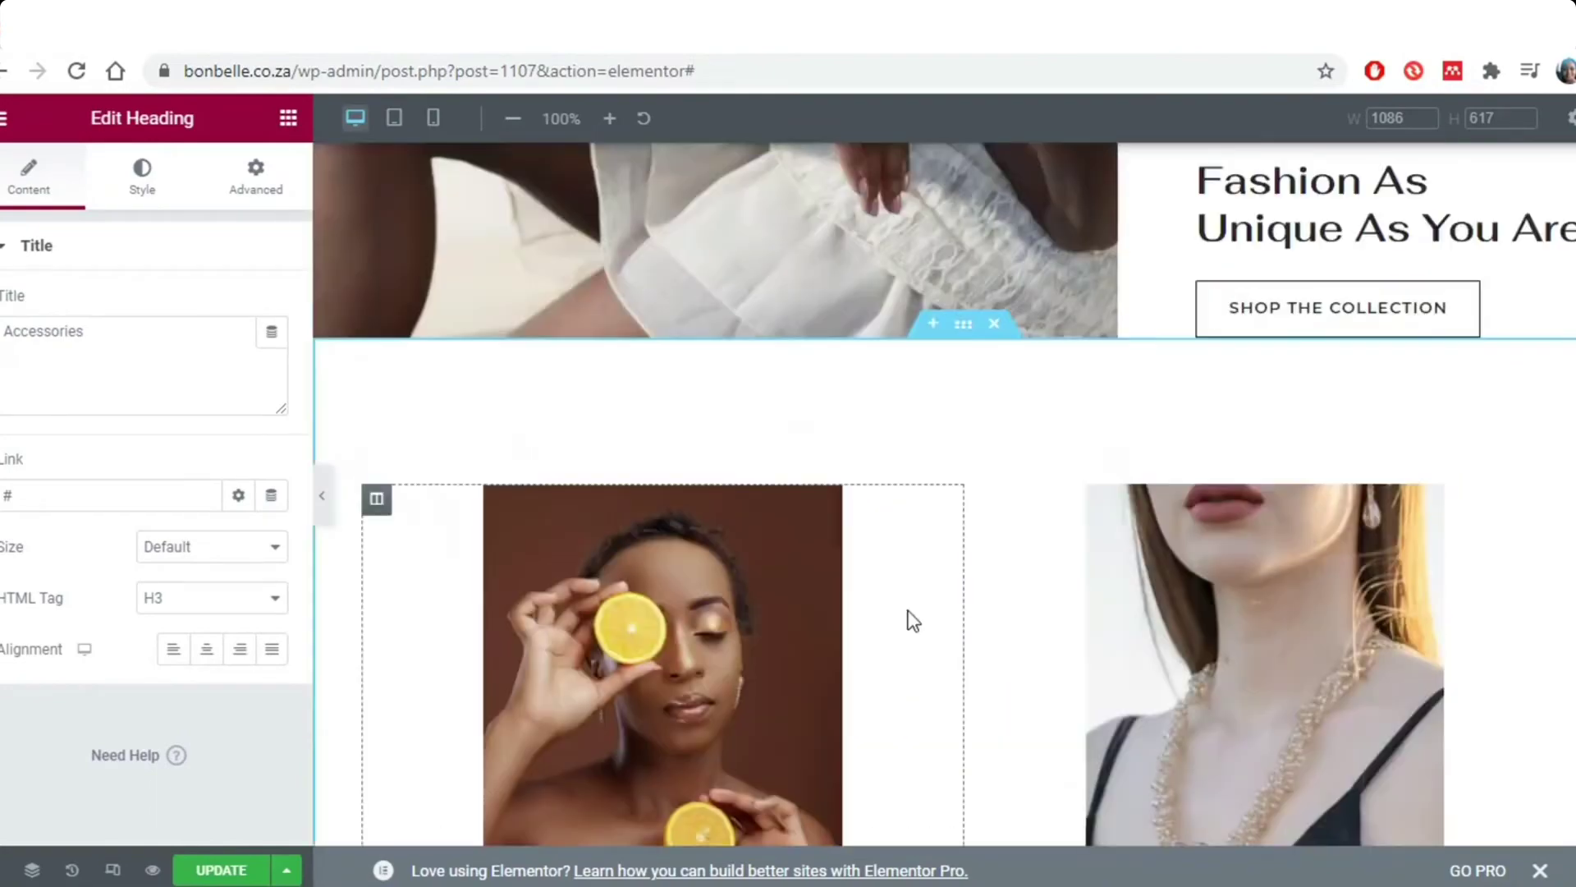
Replace the special offer section's background image with the clothes-rack photo fashion-designer-template-new-arrival-header-img-1.jpg from the media library
scroll(910, 618, up, 5)
scroll(910, 618, down, 10)
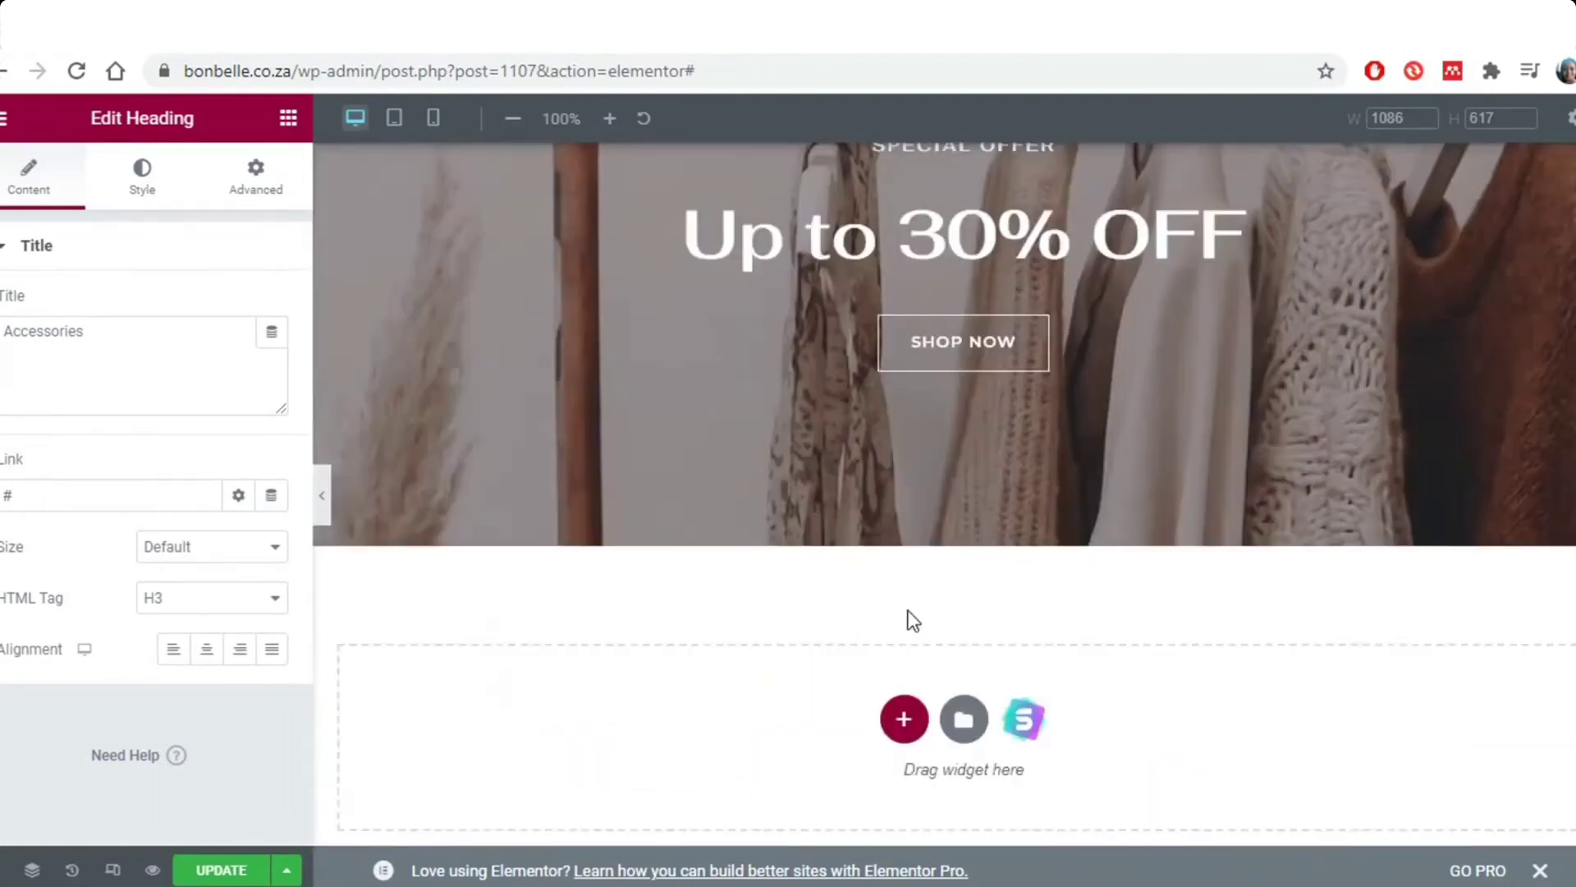
scroll(911, 619, up, 3)
click(964, 351)
click(142, 173)
click(127, 575)
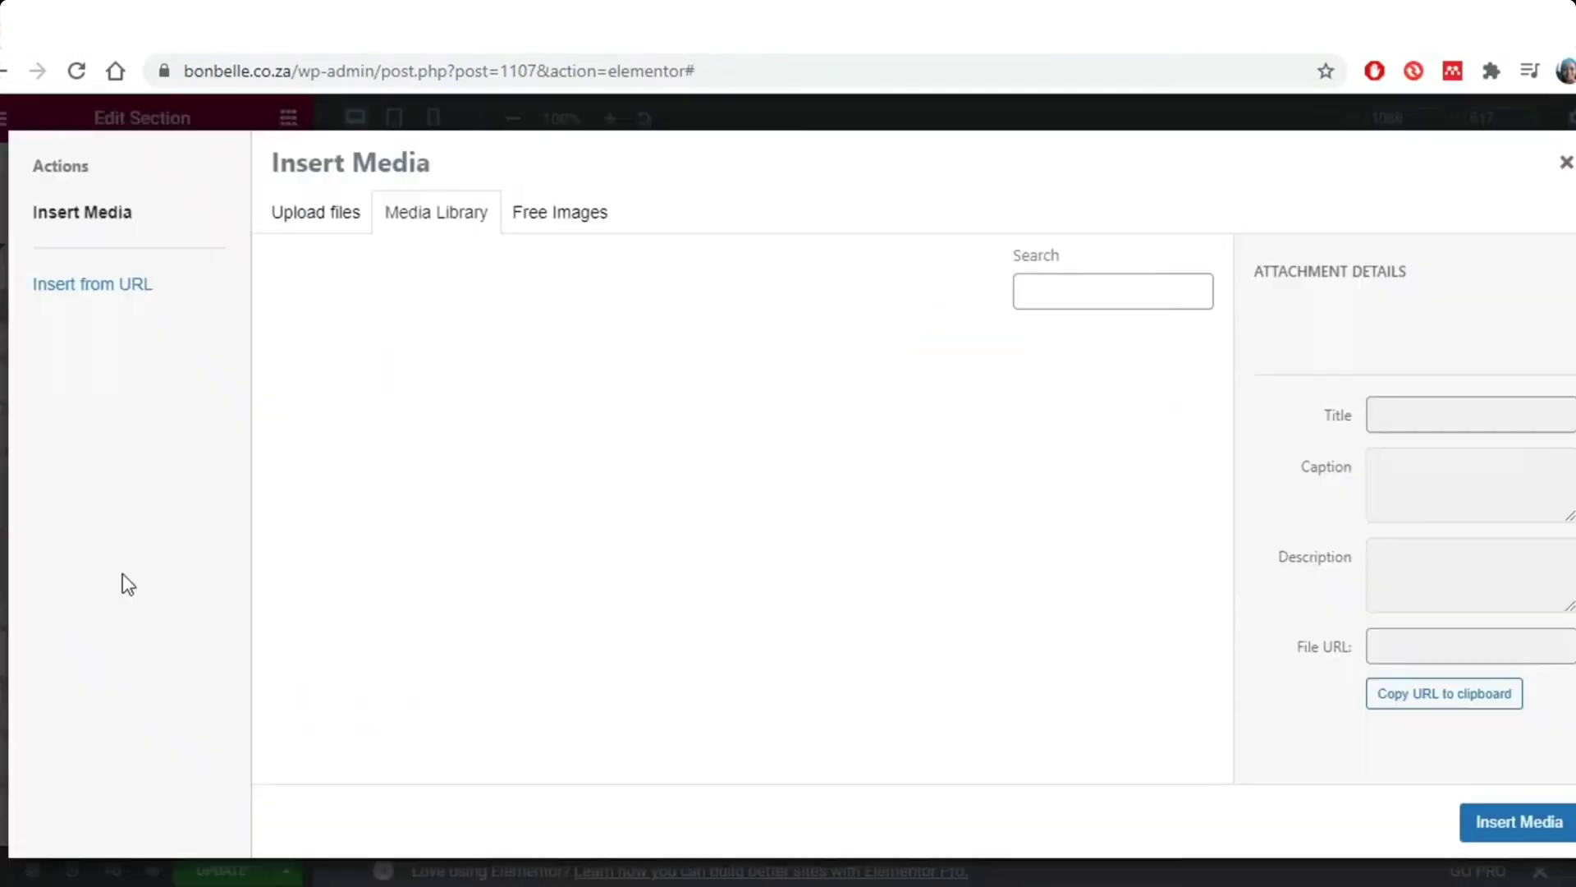
scroll(1145, 608, down, 10)
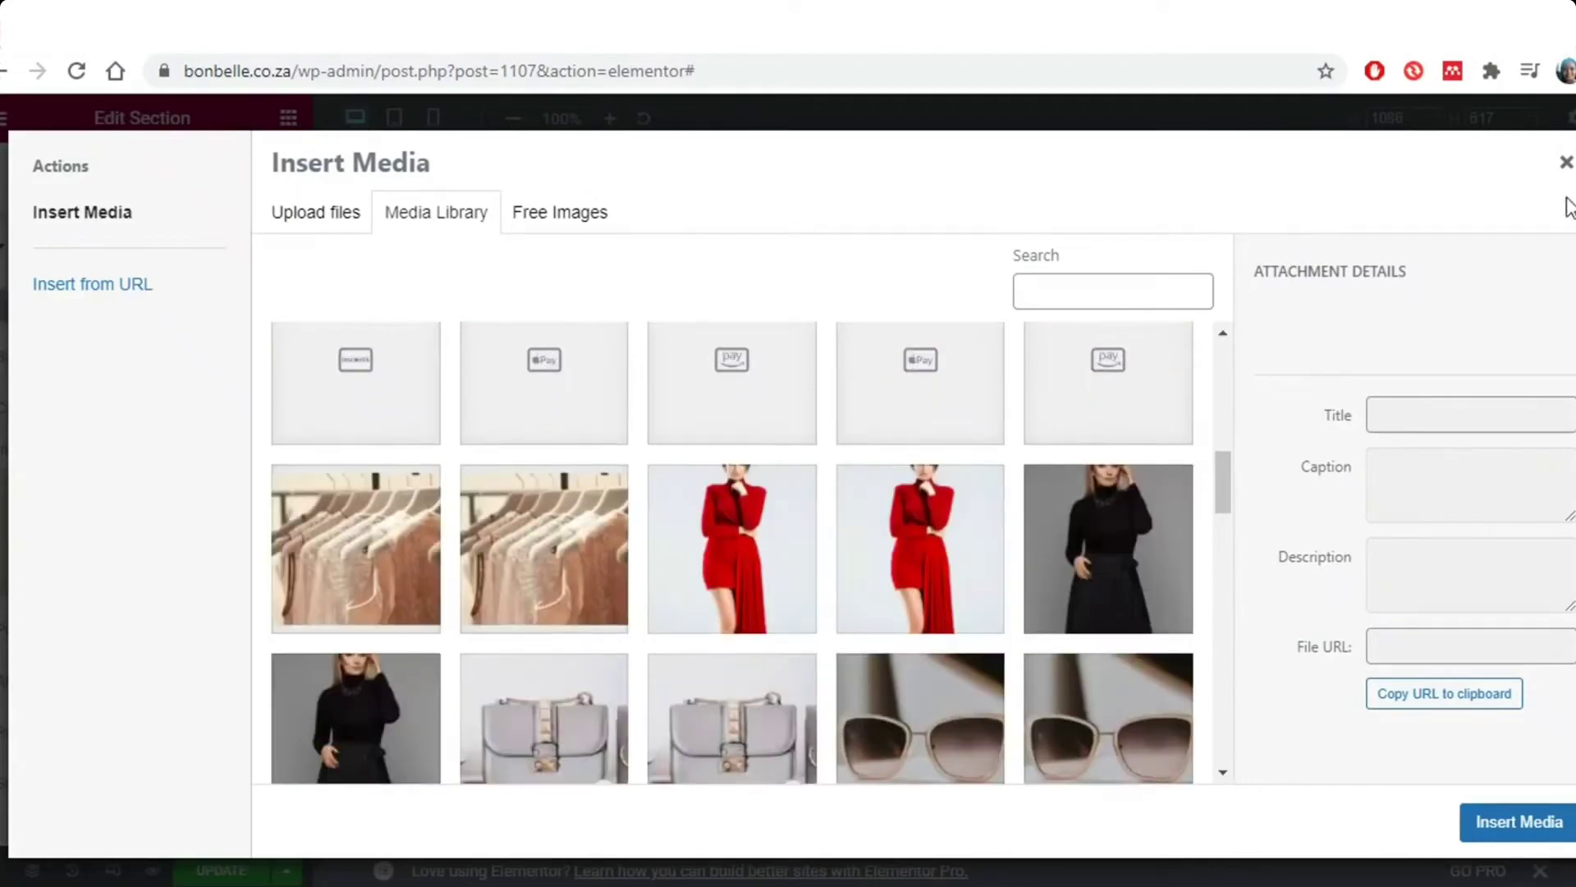
click(1565, 162)
click(60, 595)
click(513, 551)
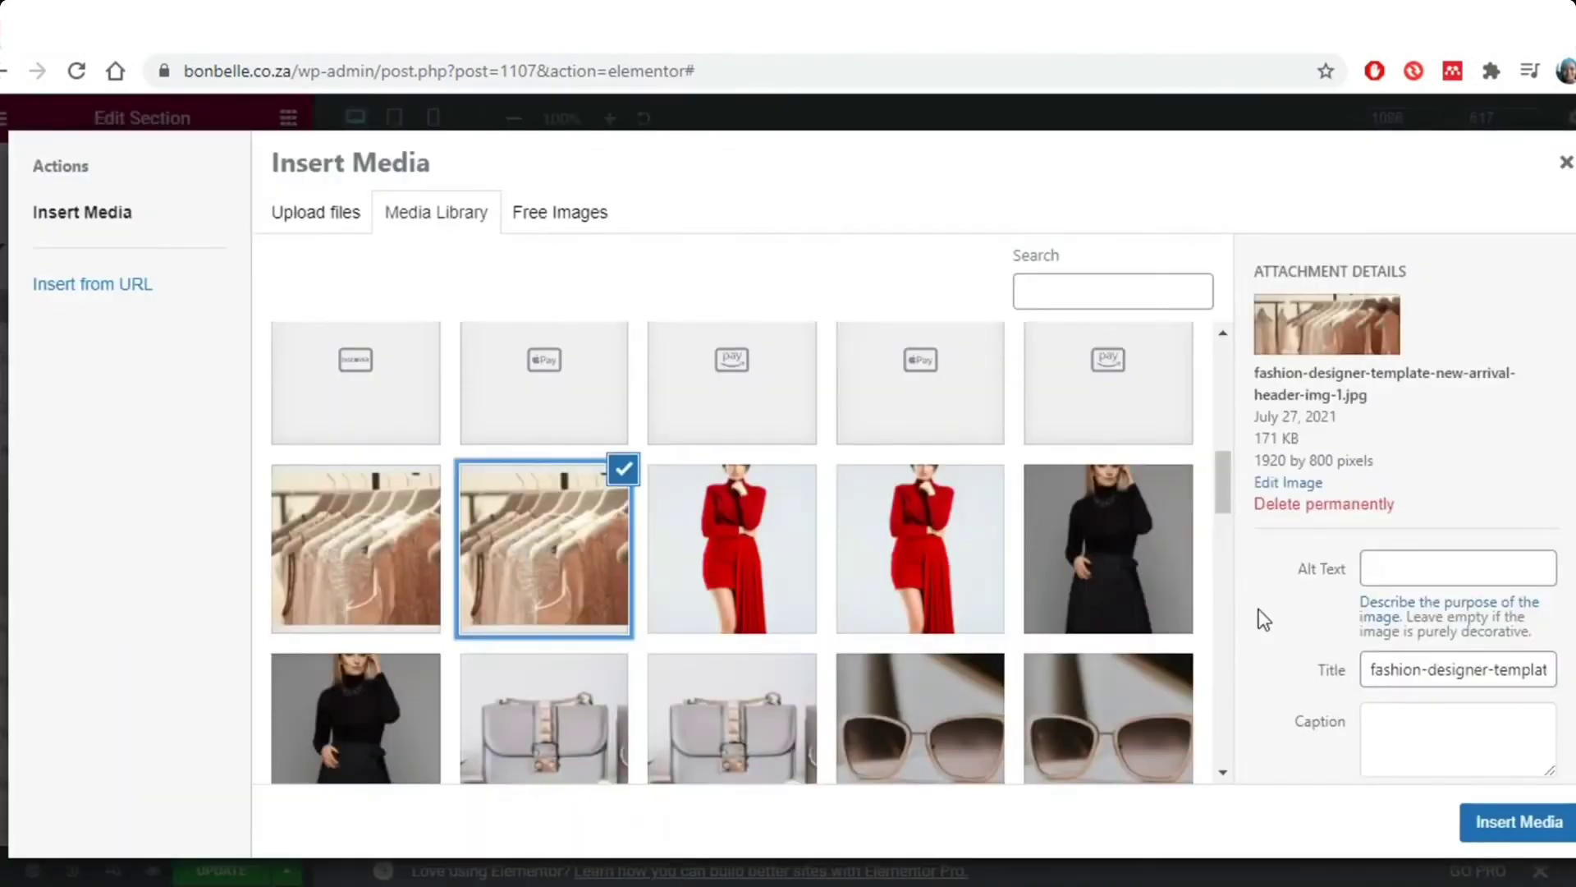
click(1506, 821)
Delete the "Special Offer" label above the banner's main heading
scroll(1379, 673, up, 5)
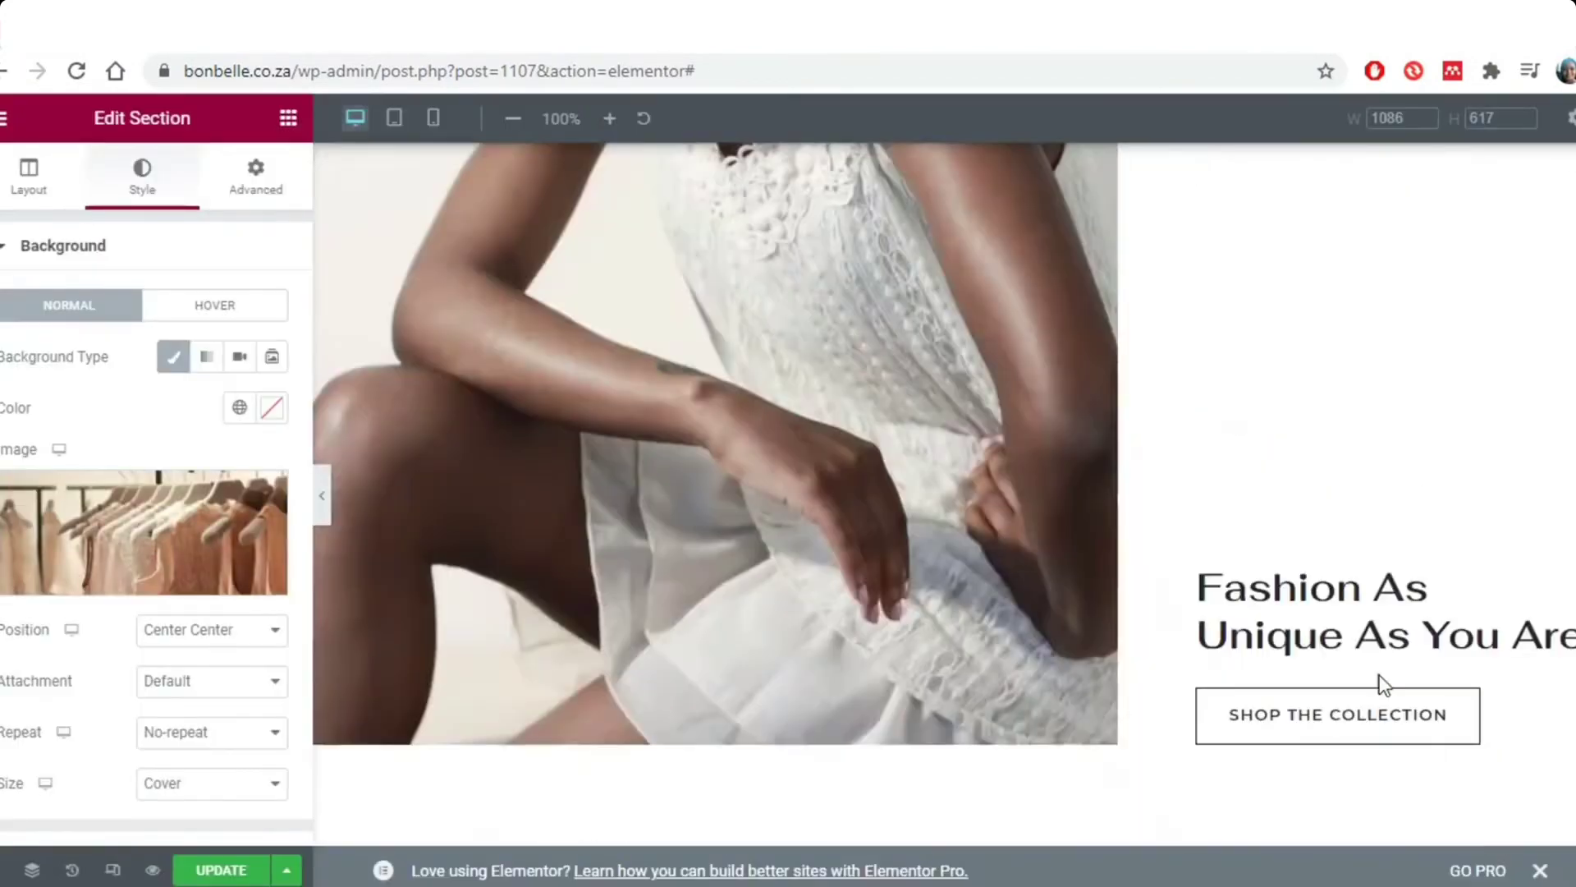
scroll(1377, 668, down, 15)
scroll(1379, 673, up, 3)
scroll(1376, 673, down, 3)
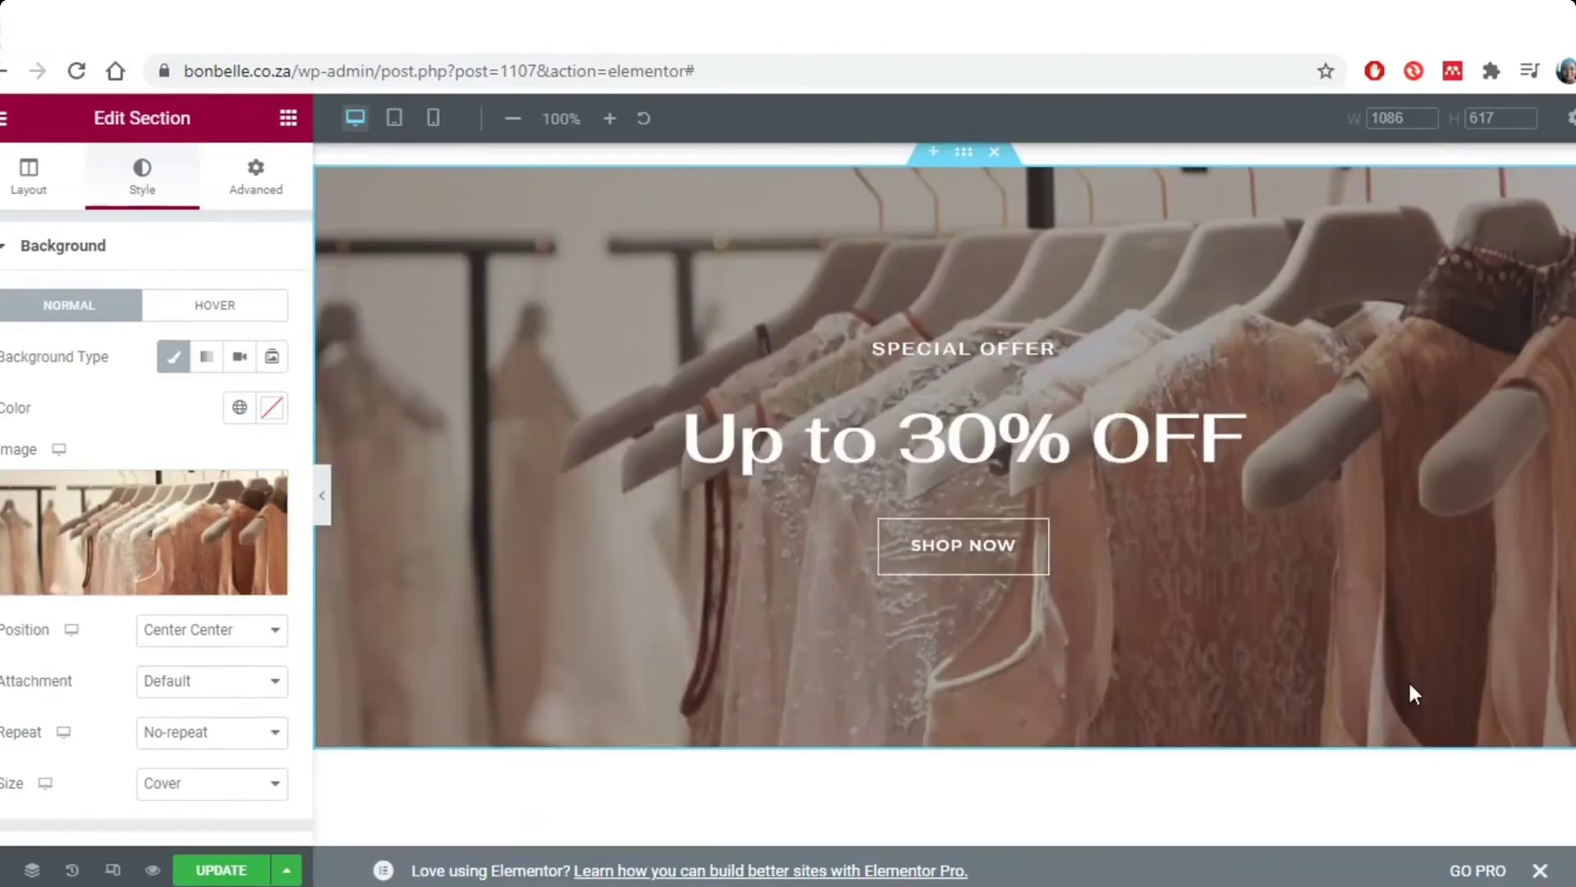
right_click(1395, 356)
click(1428, 711)
Change the banner's "Up to 30% OFF" heading to "FREE SHIPPING ON ORDERS OVER R800"
click(1252, 408)
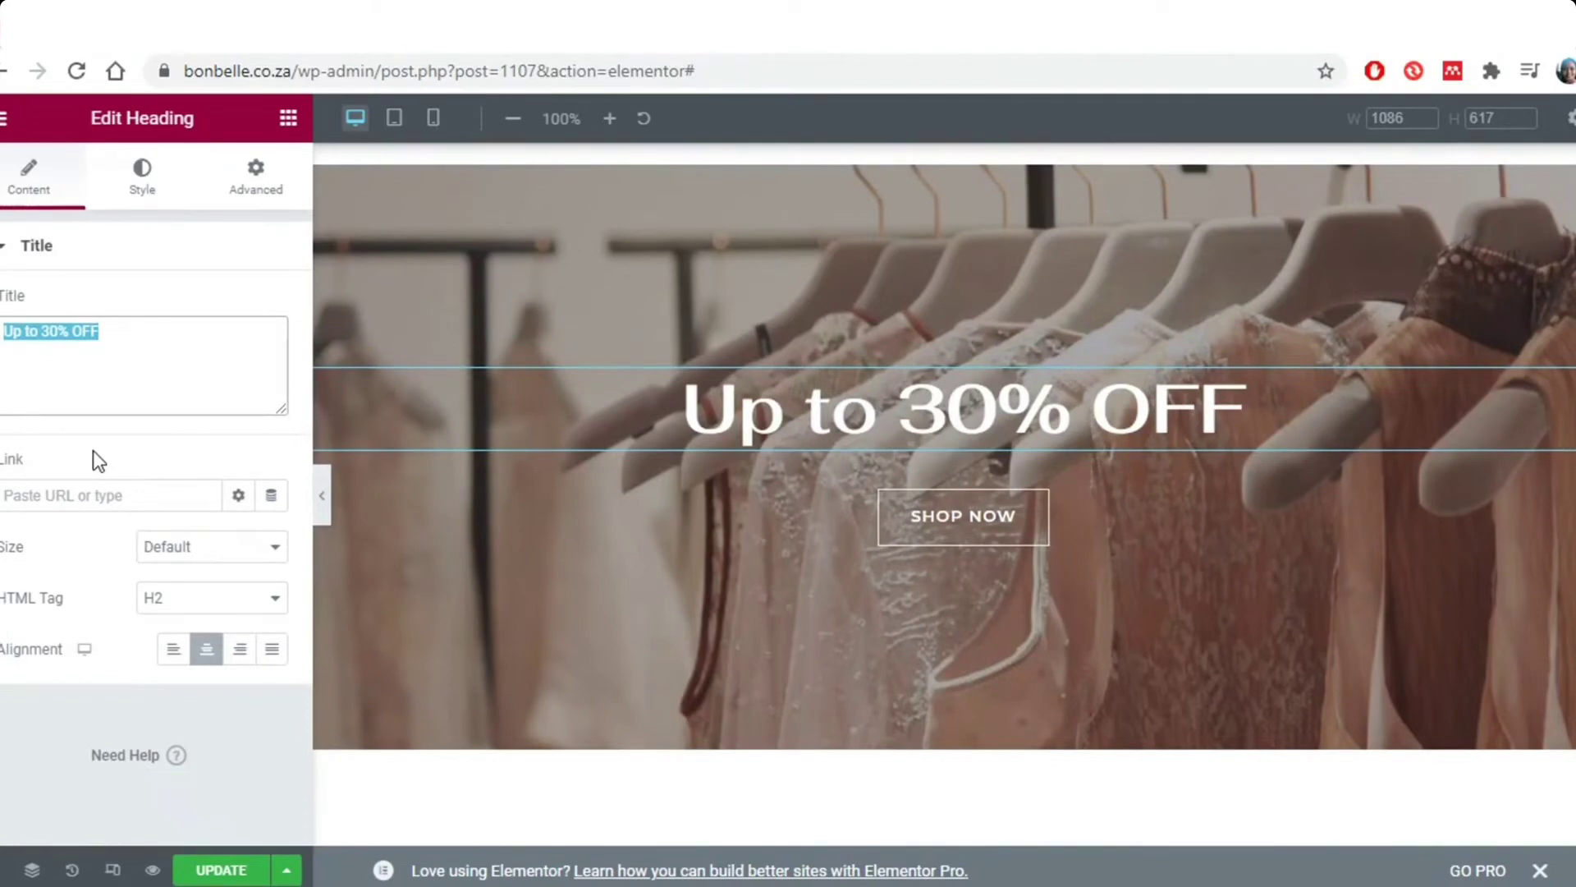
text(FREEE)
key(BackSpace)
text(S)
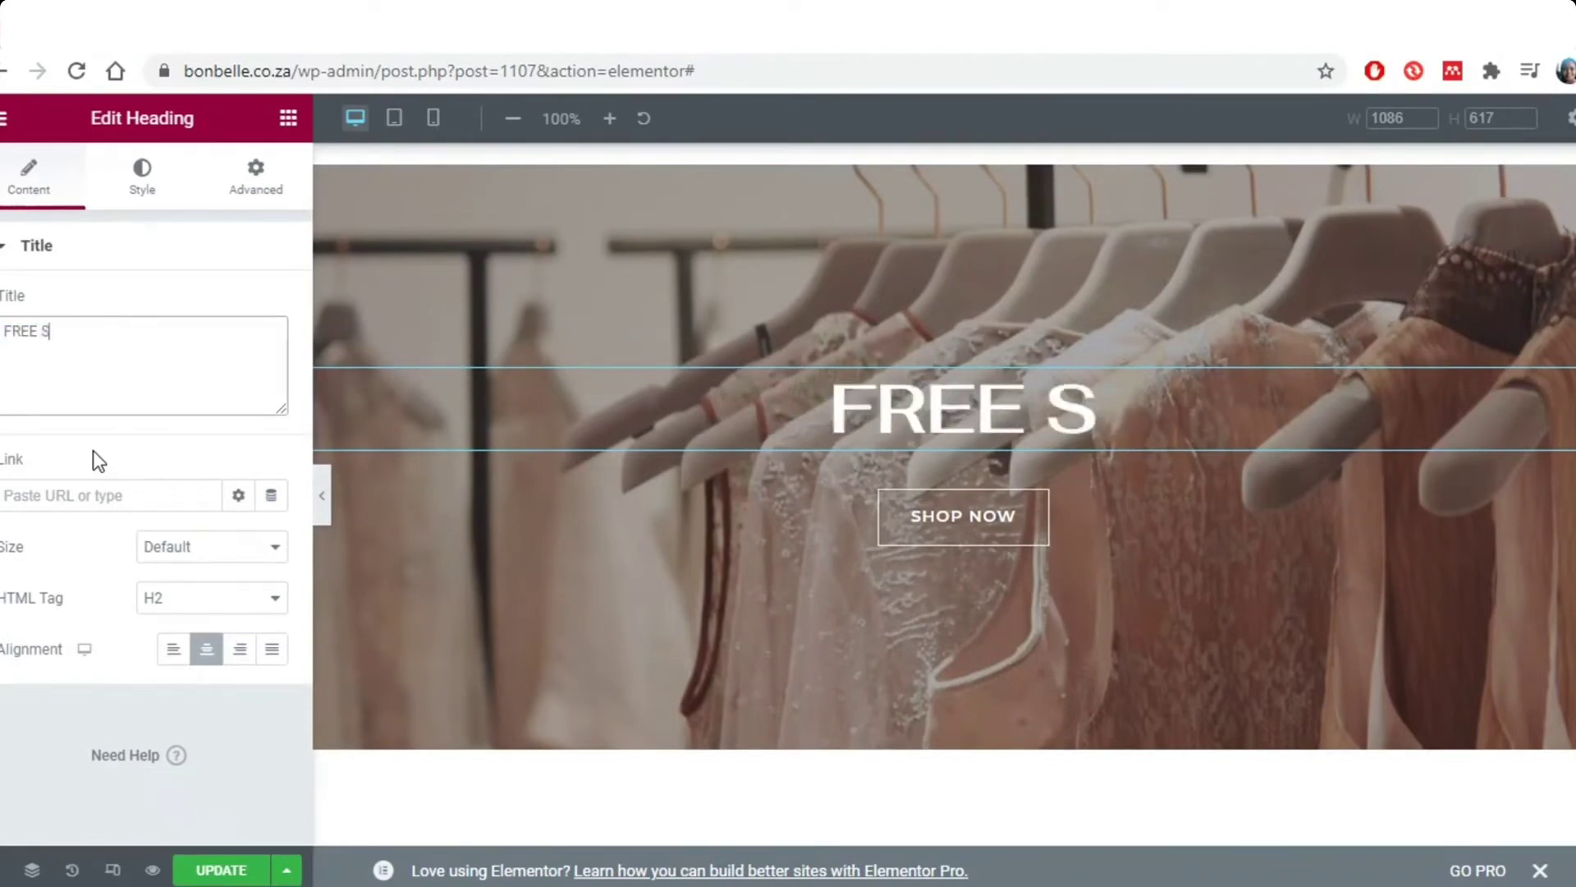
text(HIPPING)
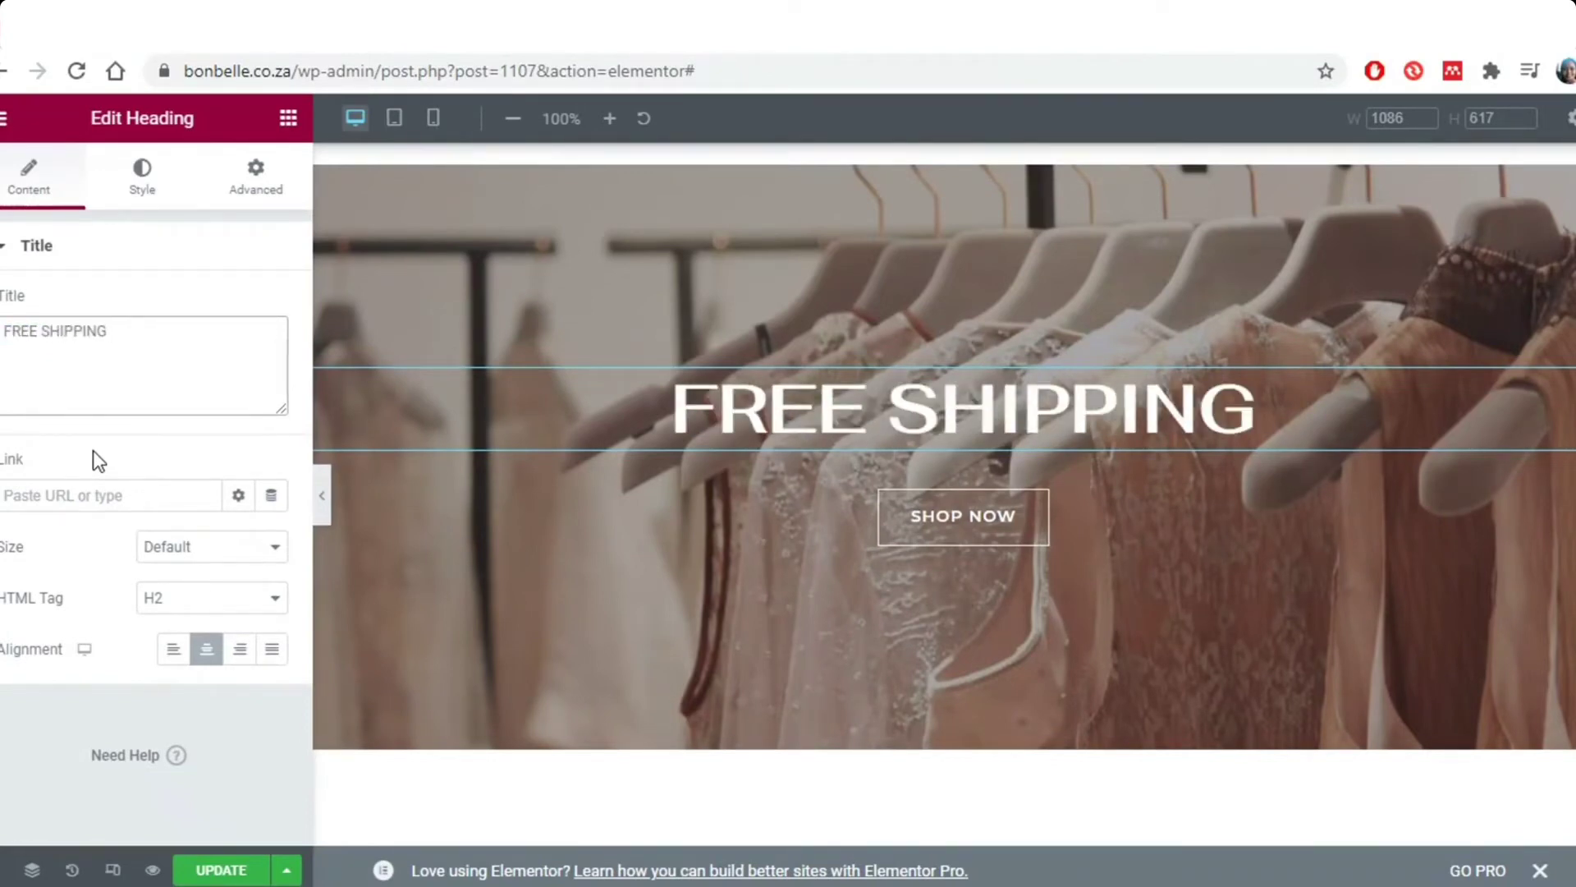
text( ON ORDER)
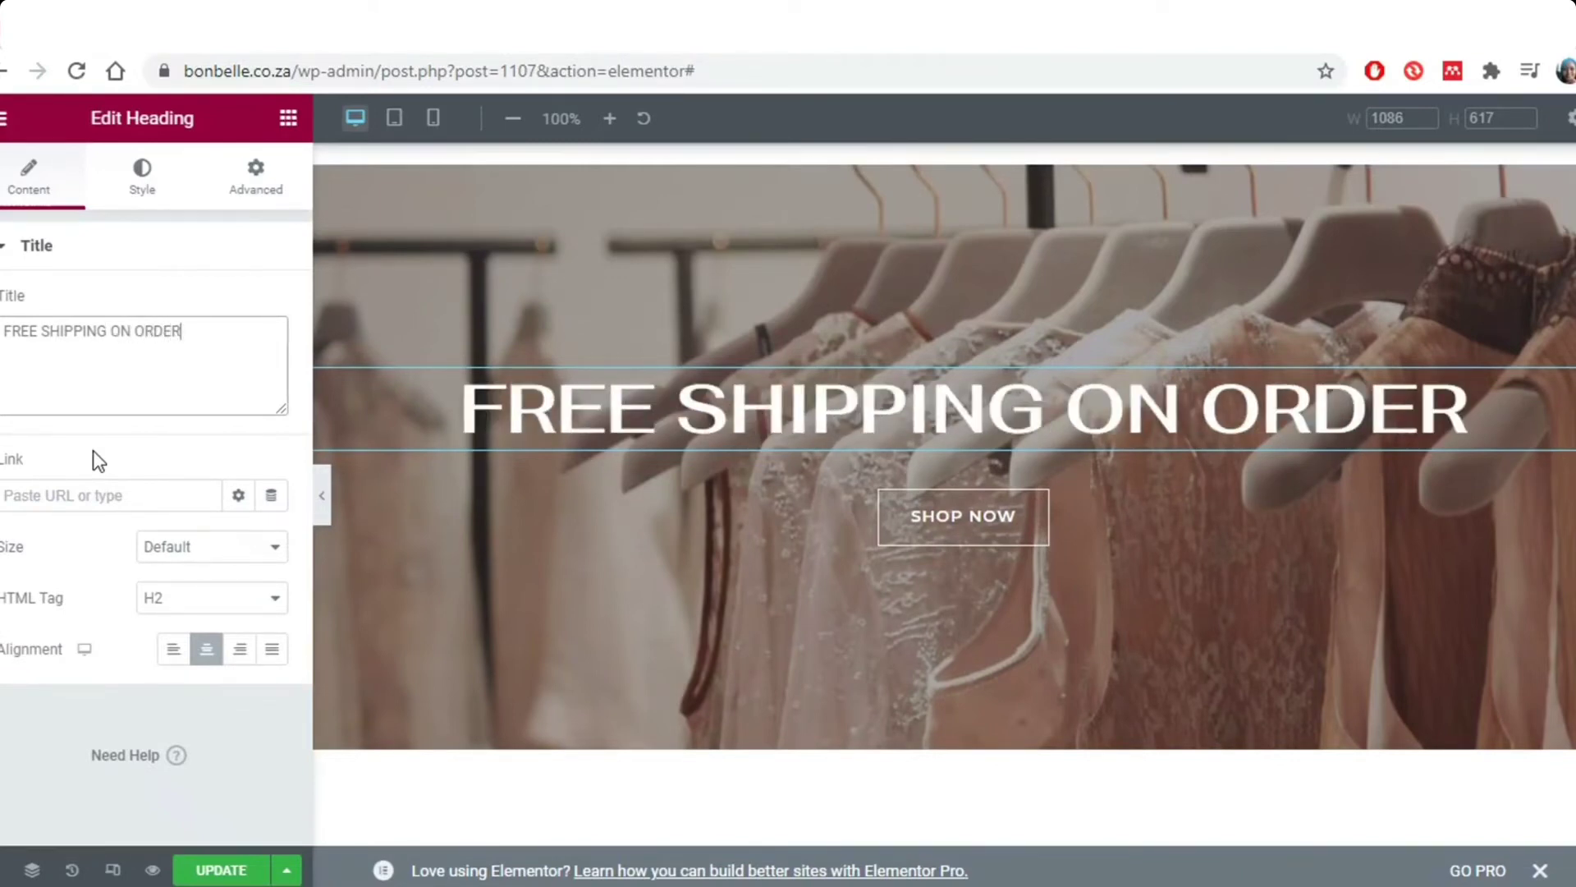
text(S)
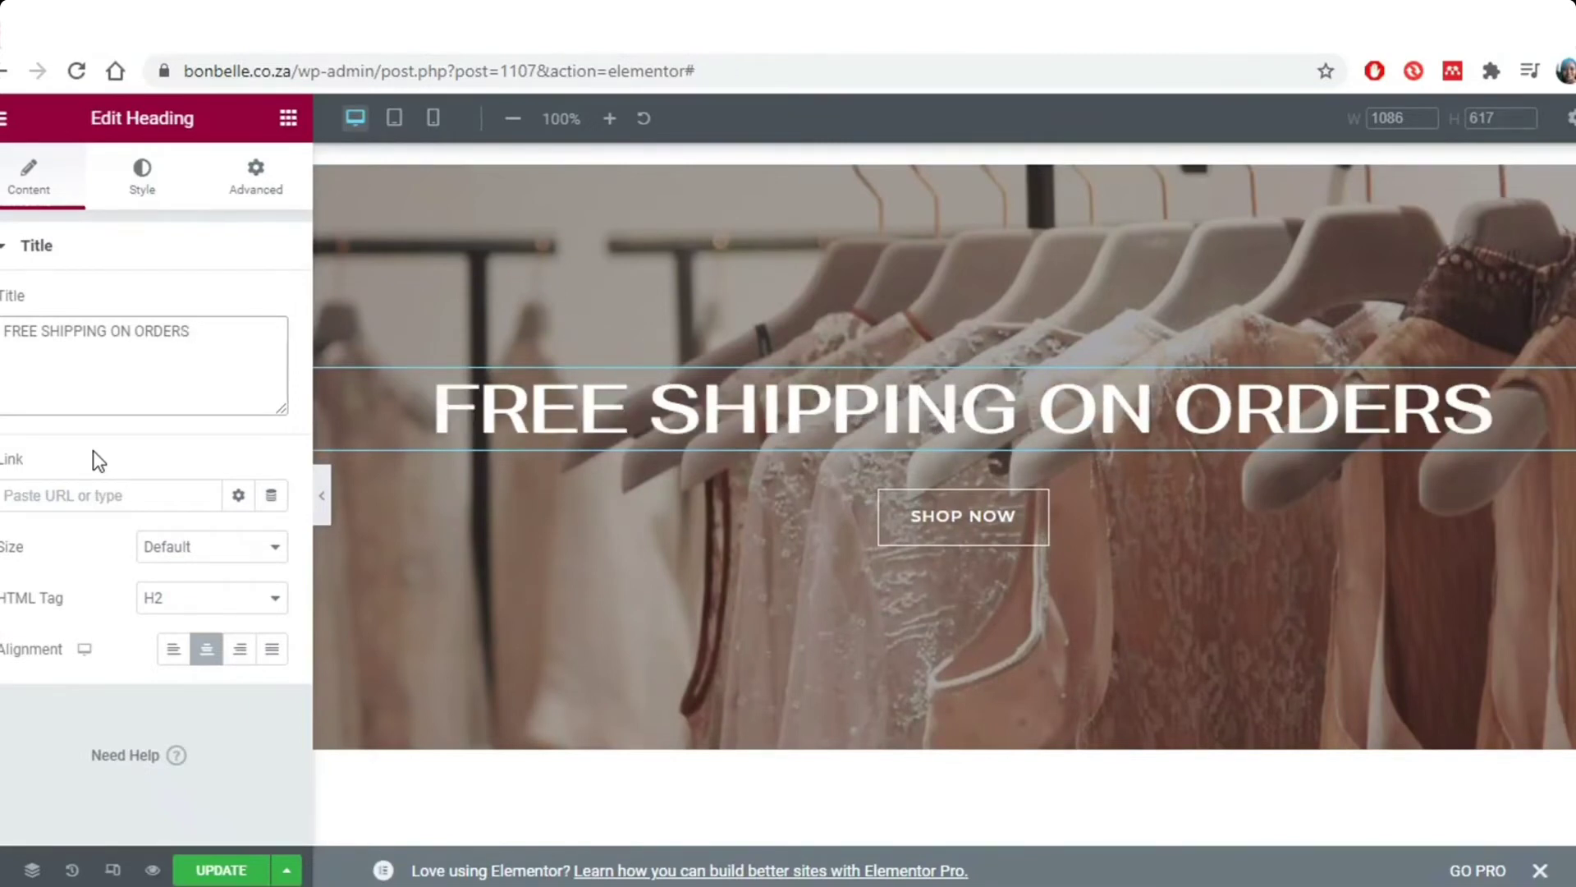
text( OVER R)
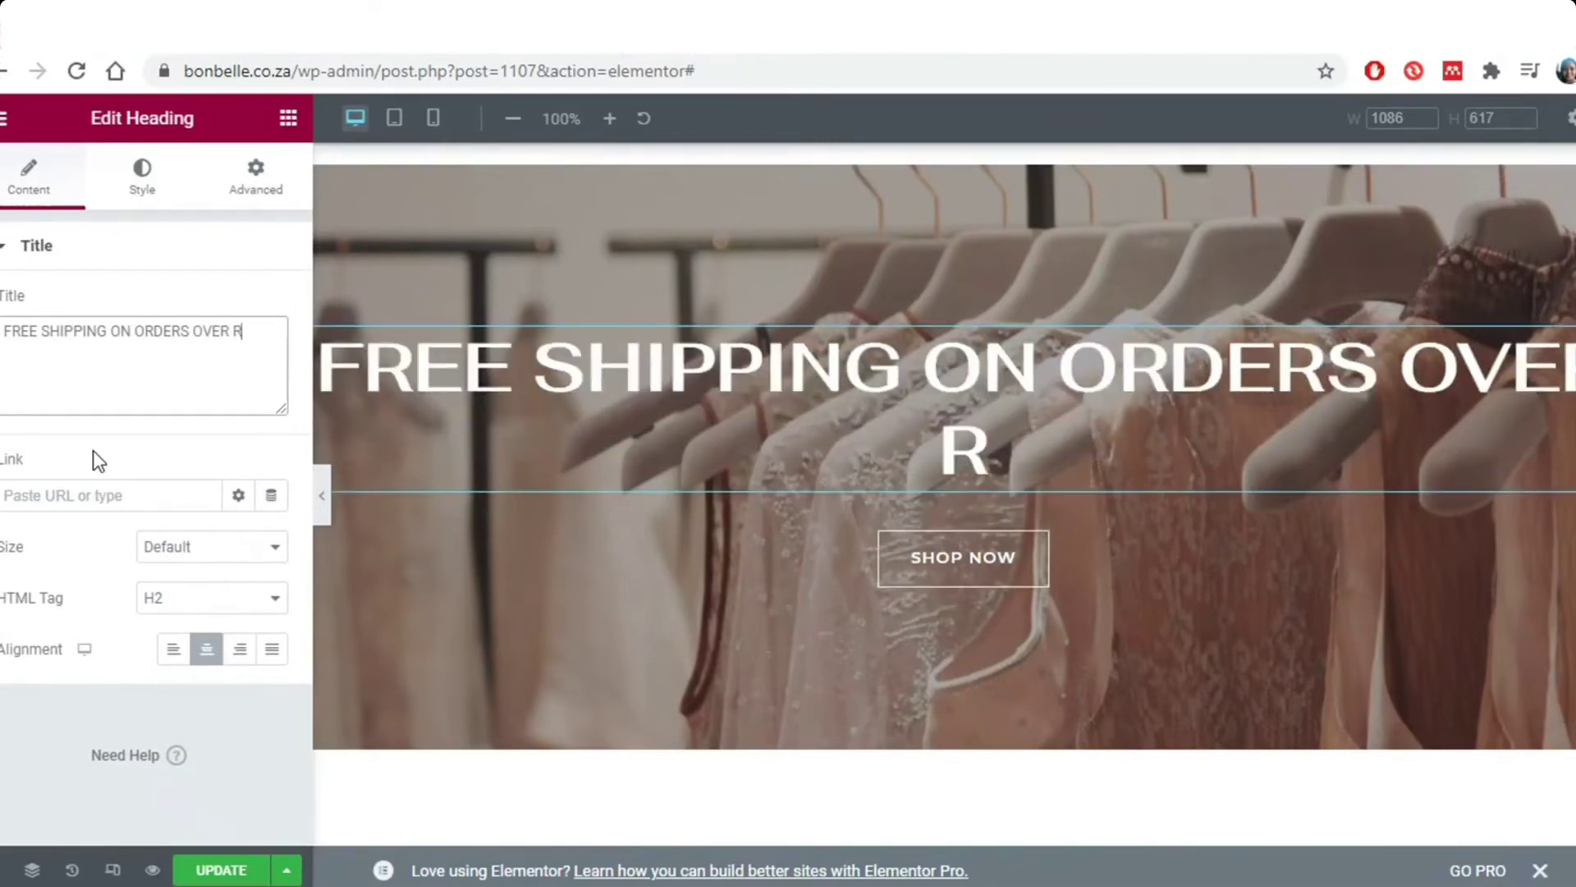
text(600)
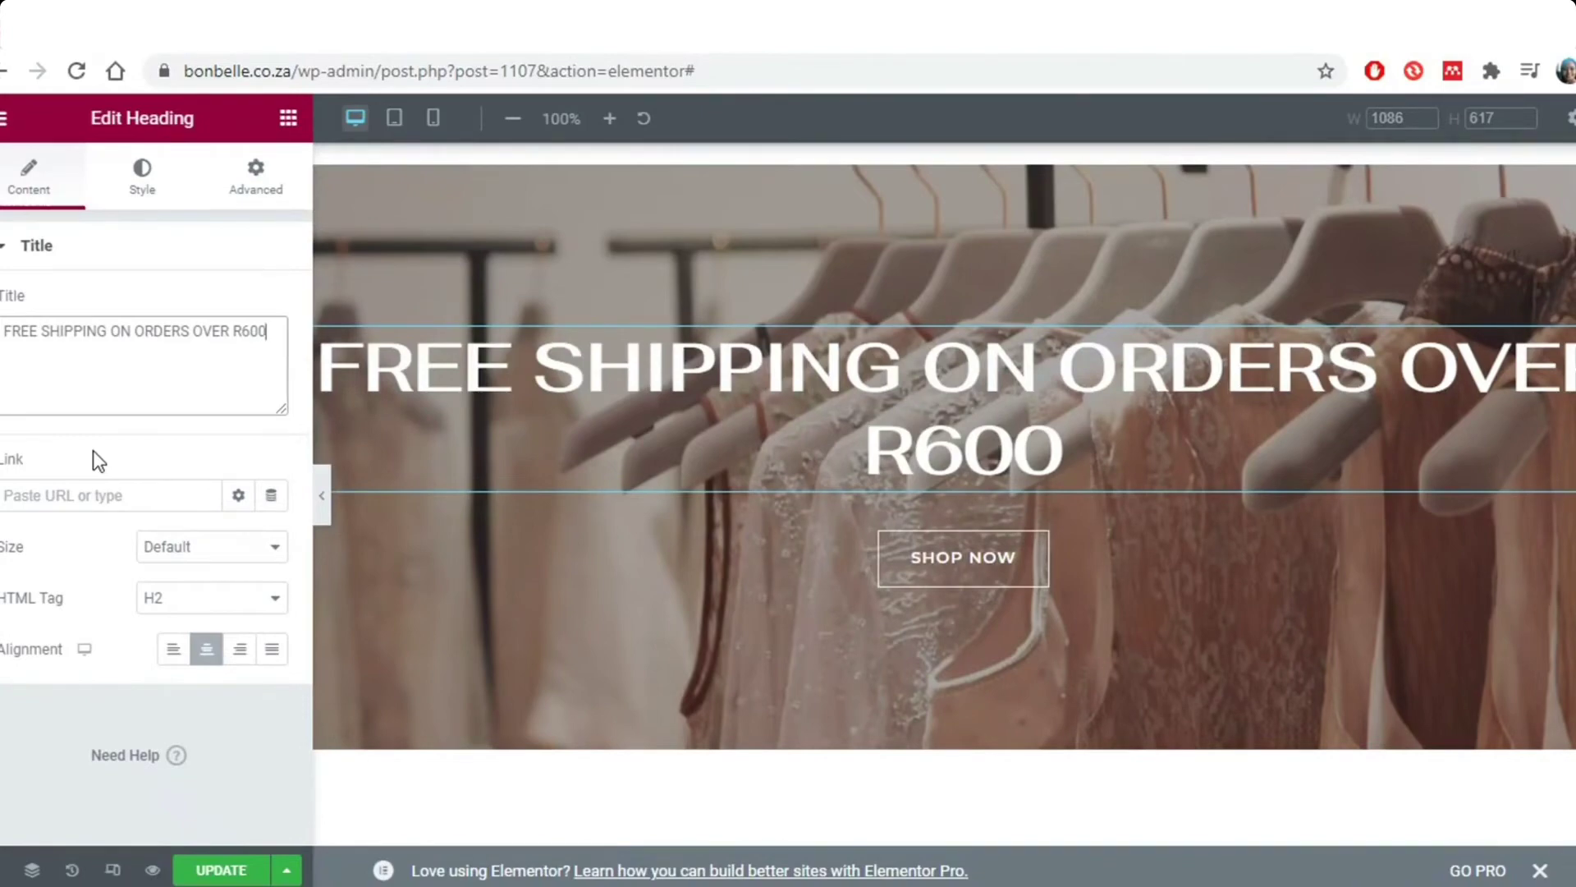
key(BackSpace)
key(BackSpace)
key(BackSpace)
text(800)
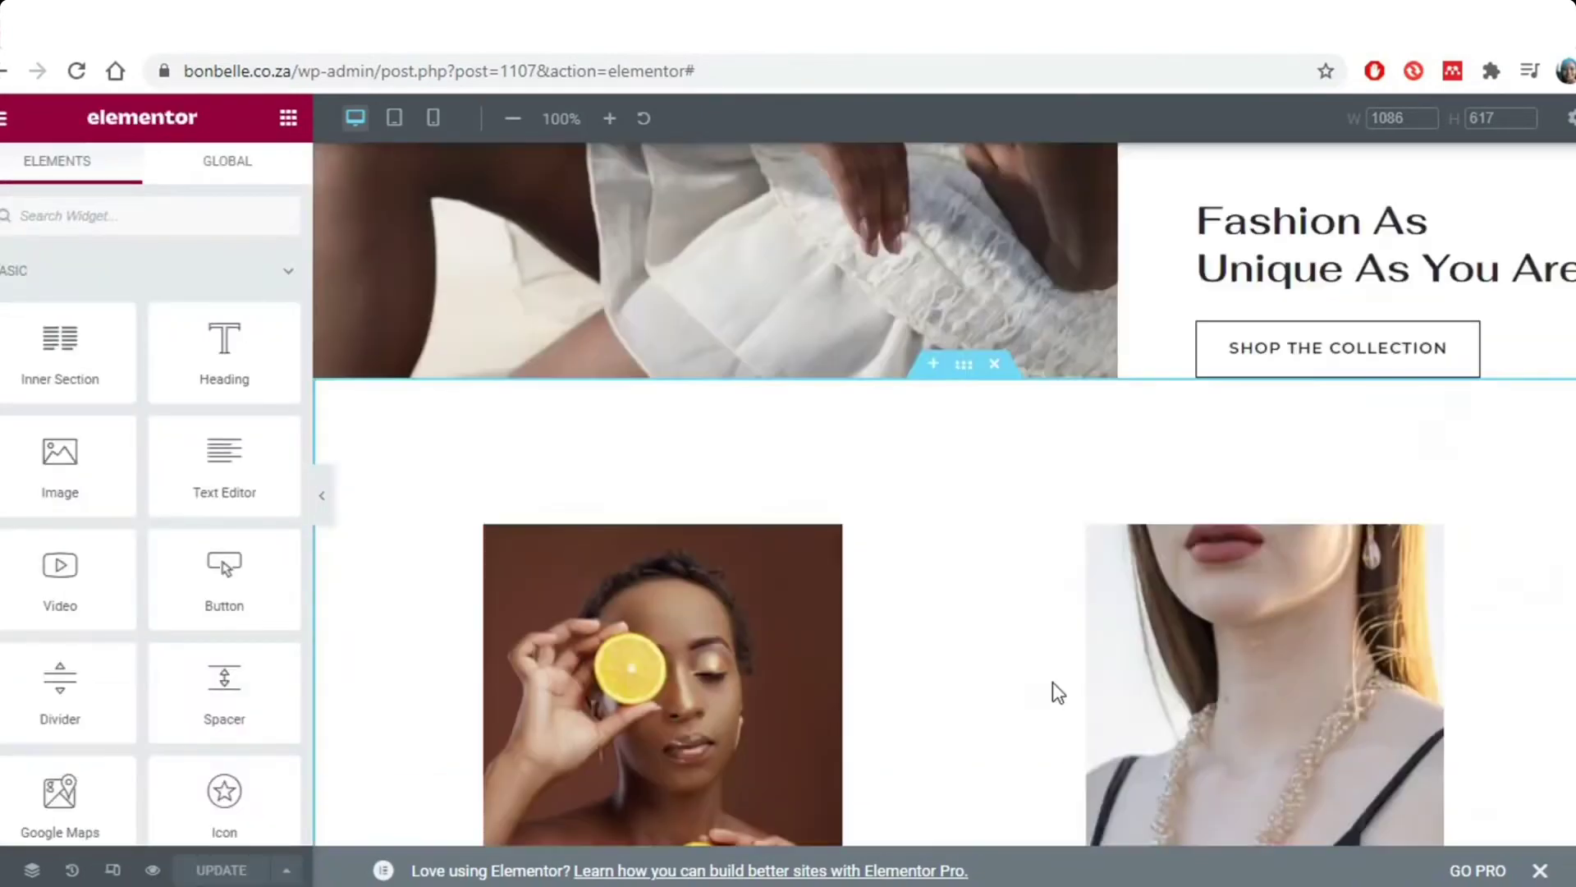
Load the live homepage at bonbelle.co.za and open its returns and free-shipping footer strip for editing in Elementor
scroll(1058, 692, up, 10)
drag(695, 70, 302, 72)
key(BackSpace)
key(Return)
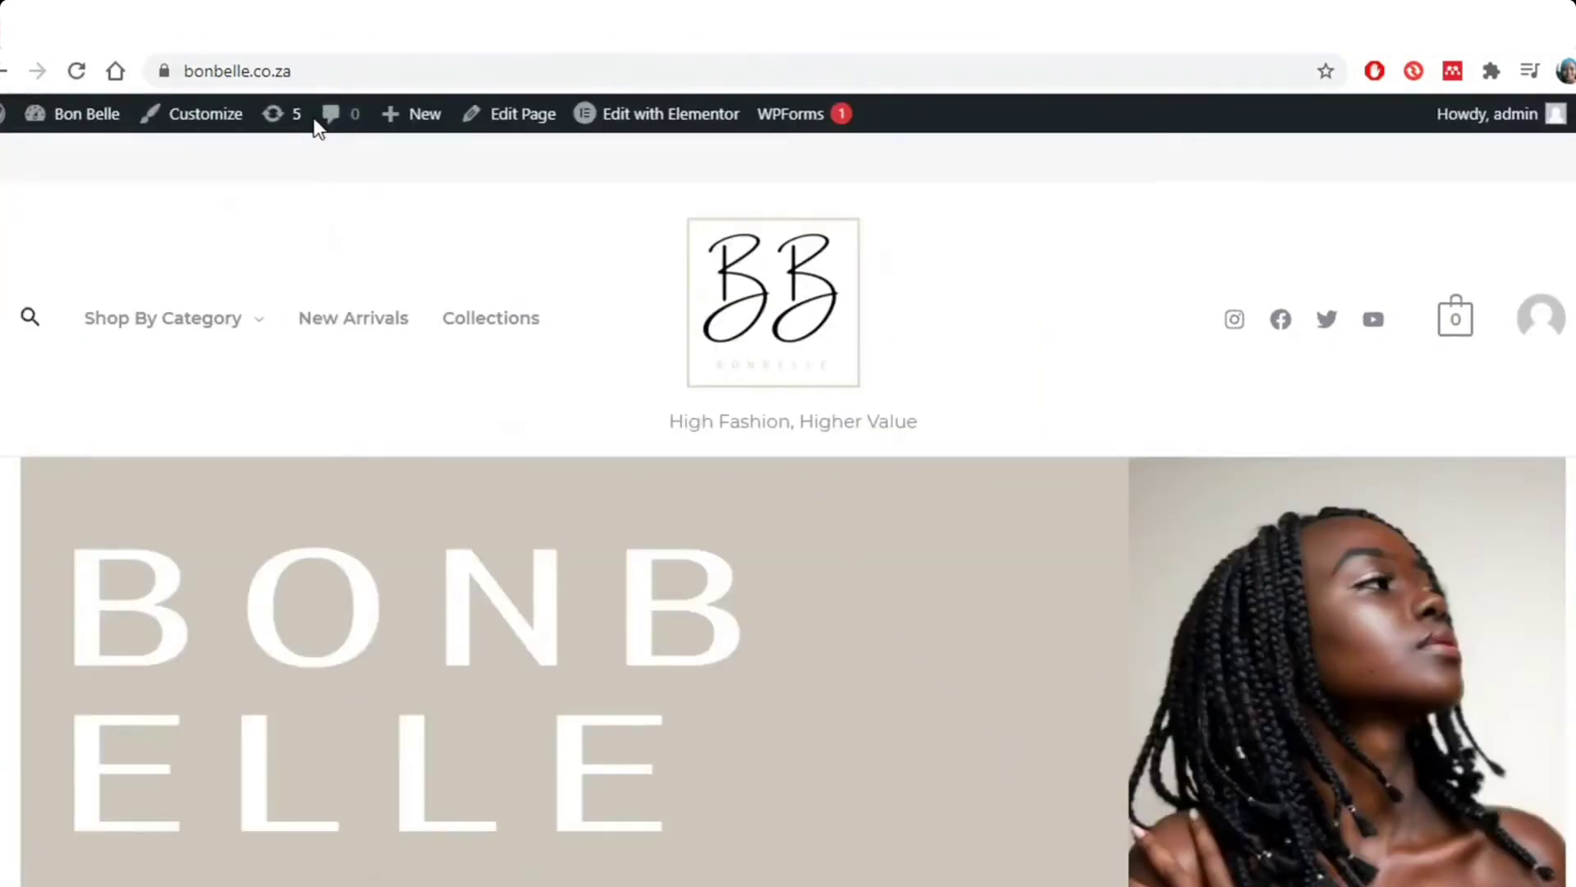
scroll(319, 129, down, 10)
click(661, 115)
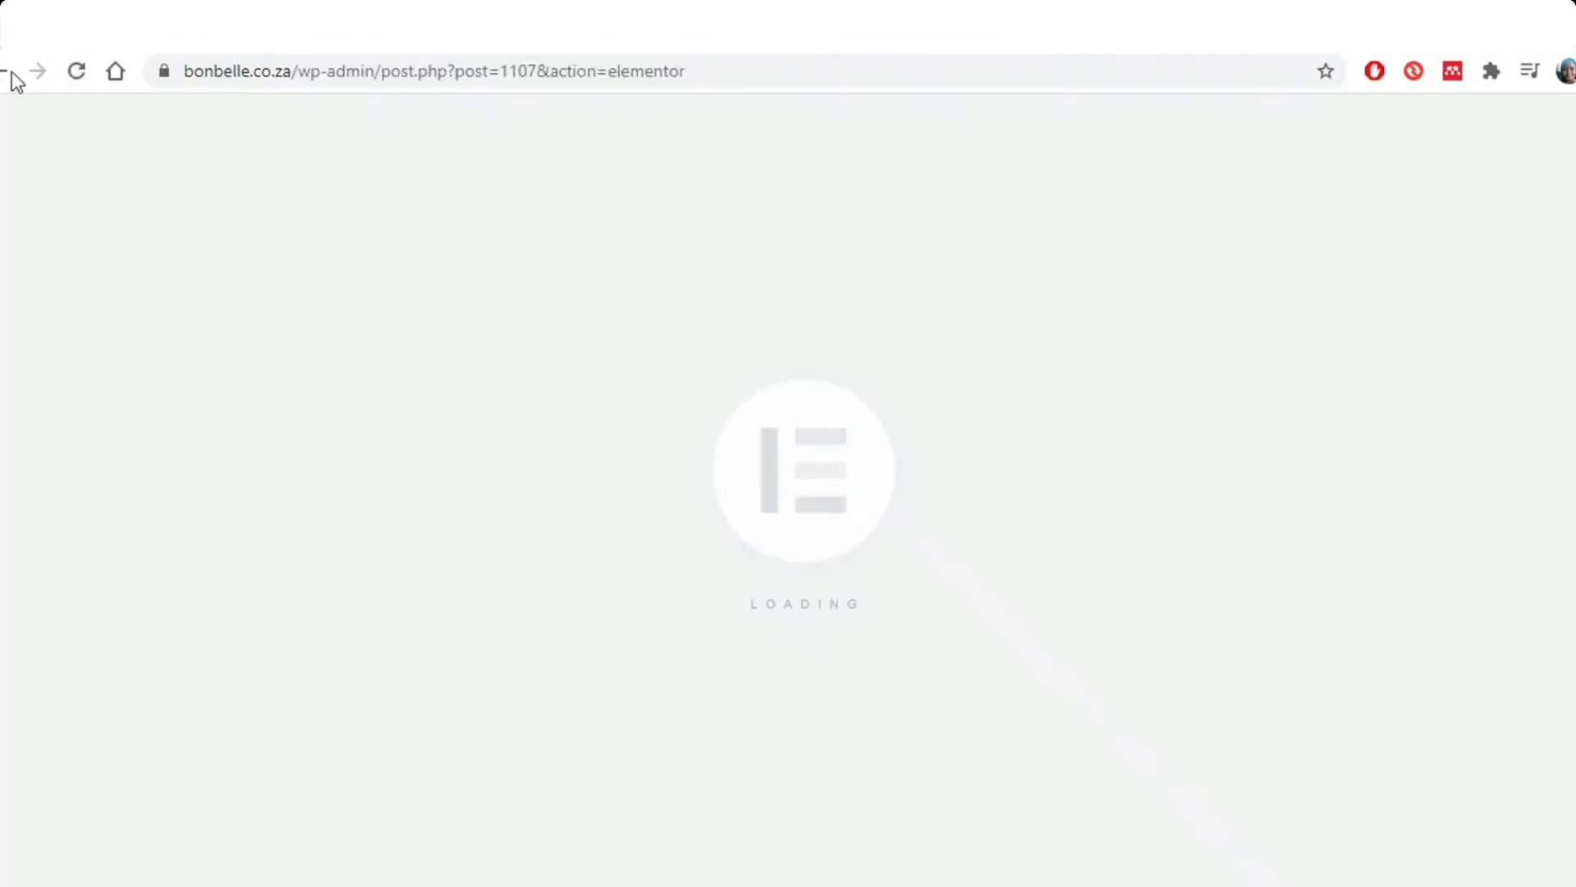
click(9, 73)
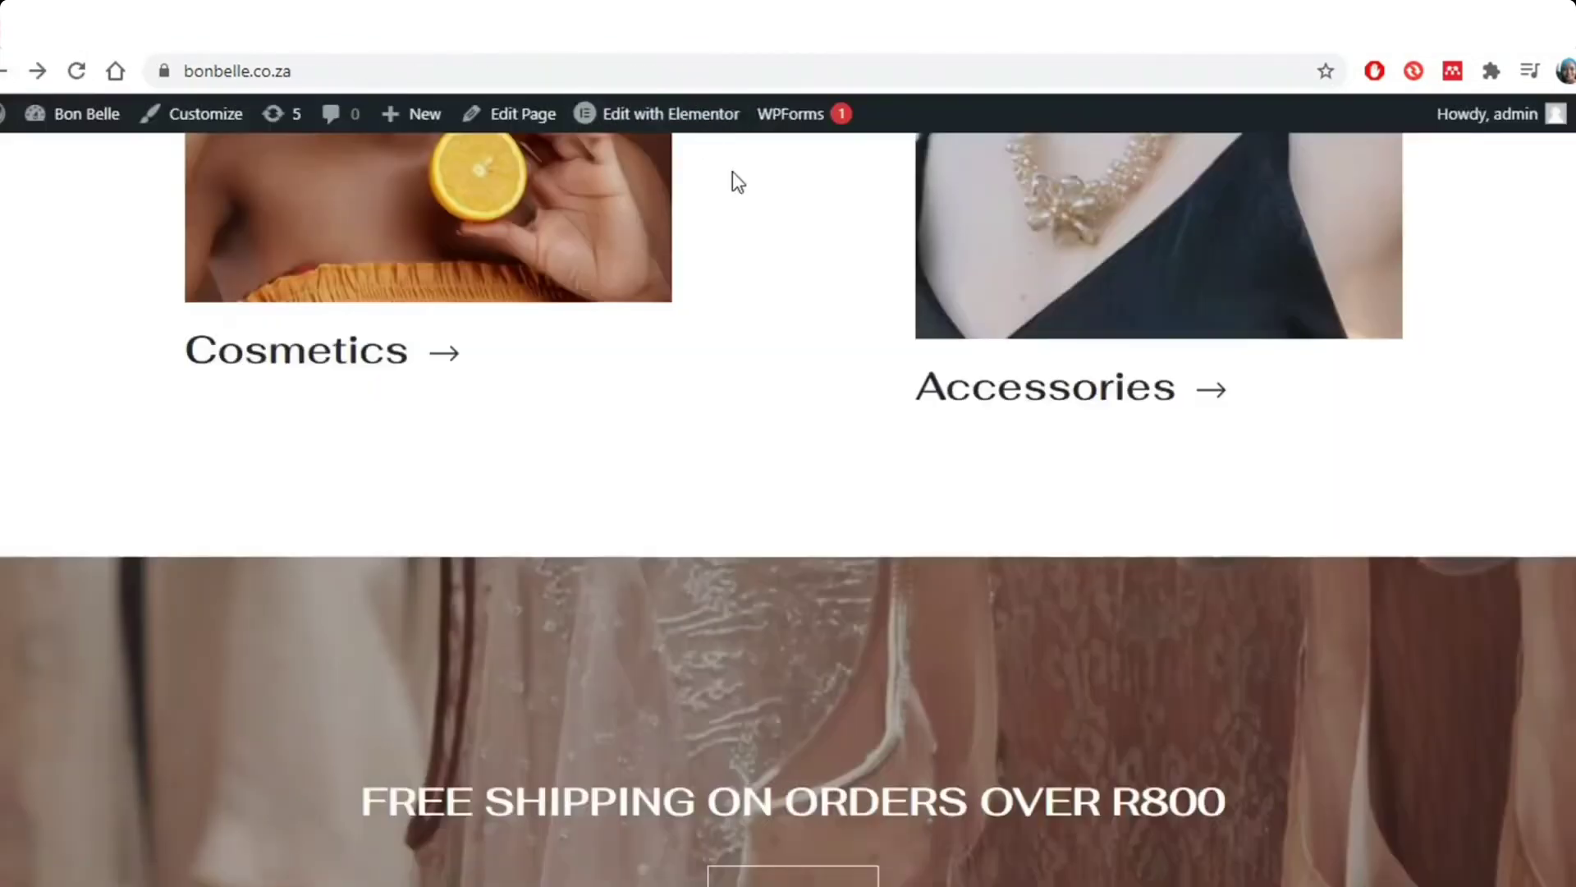
click(632, 159)
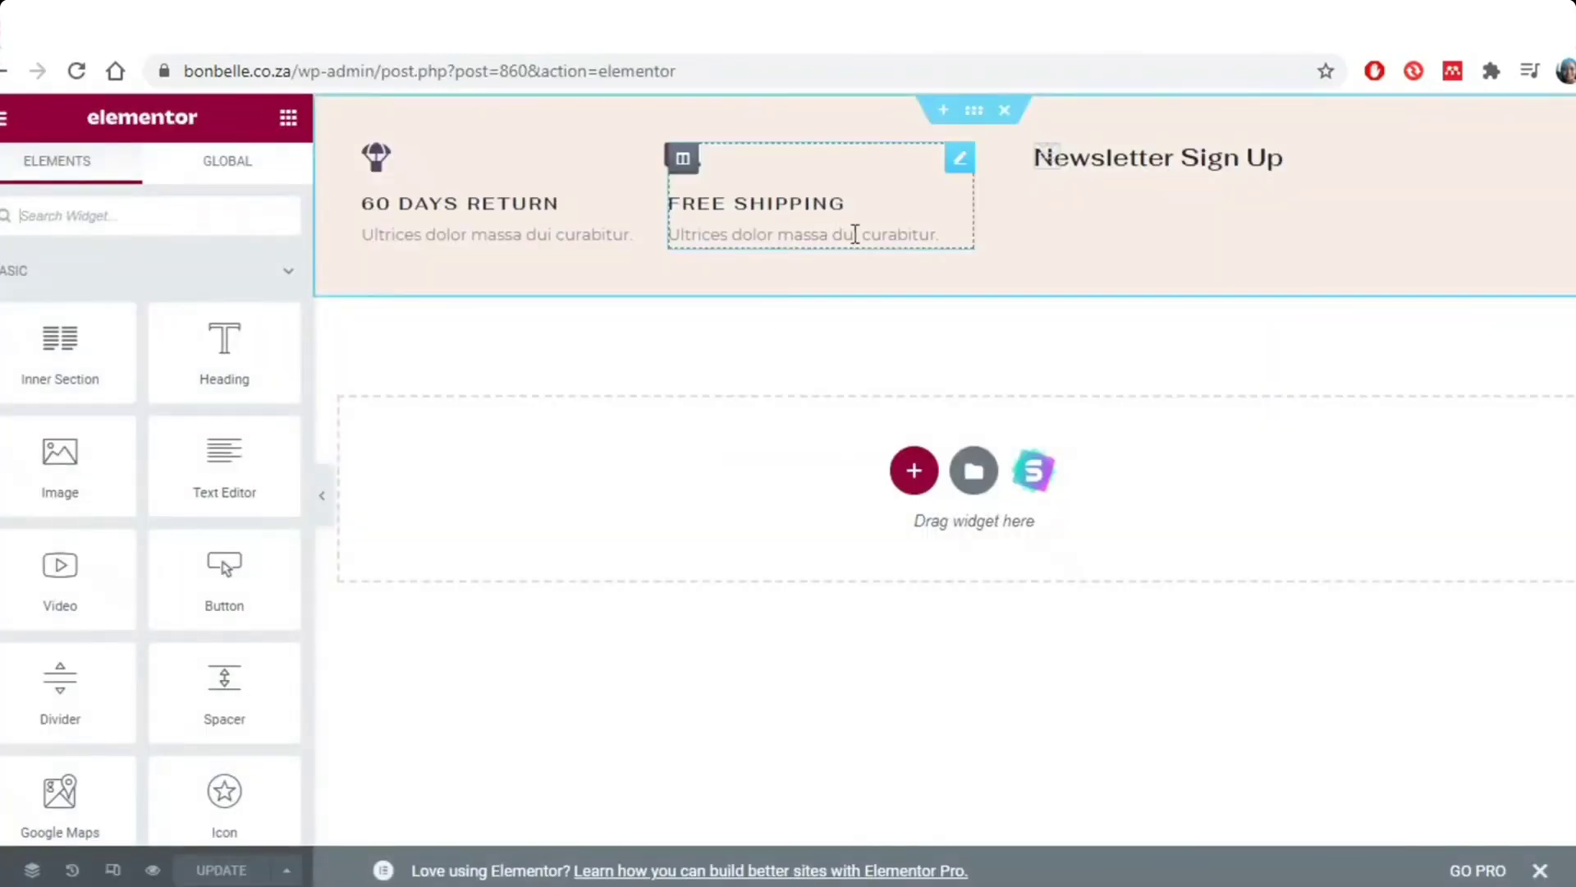
Change the Free Shipping description to "FREE SHIPPING FOR ORDERS OVER R800." and clear the 60 Days Return description
click(936, 234)
drag(936, 234, 661, 244)
key(BackSpace)
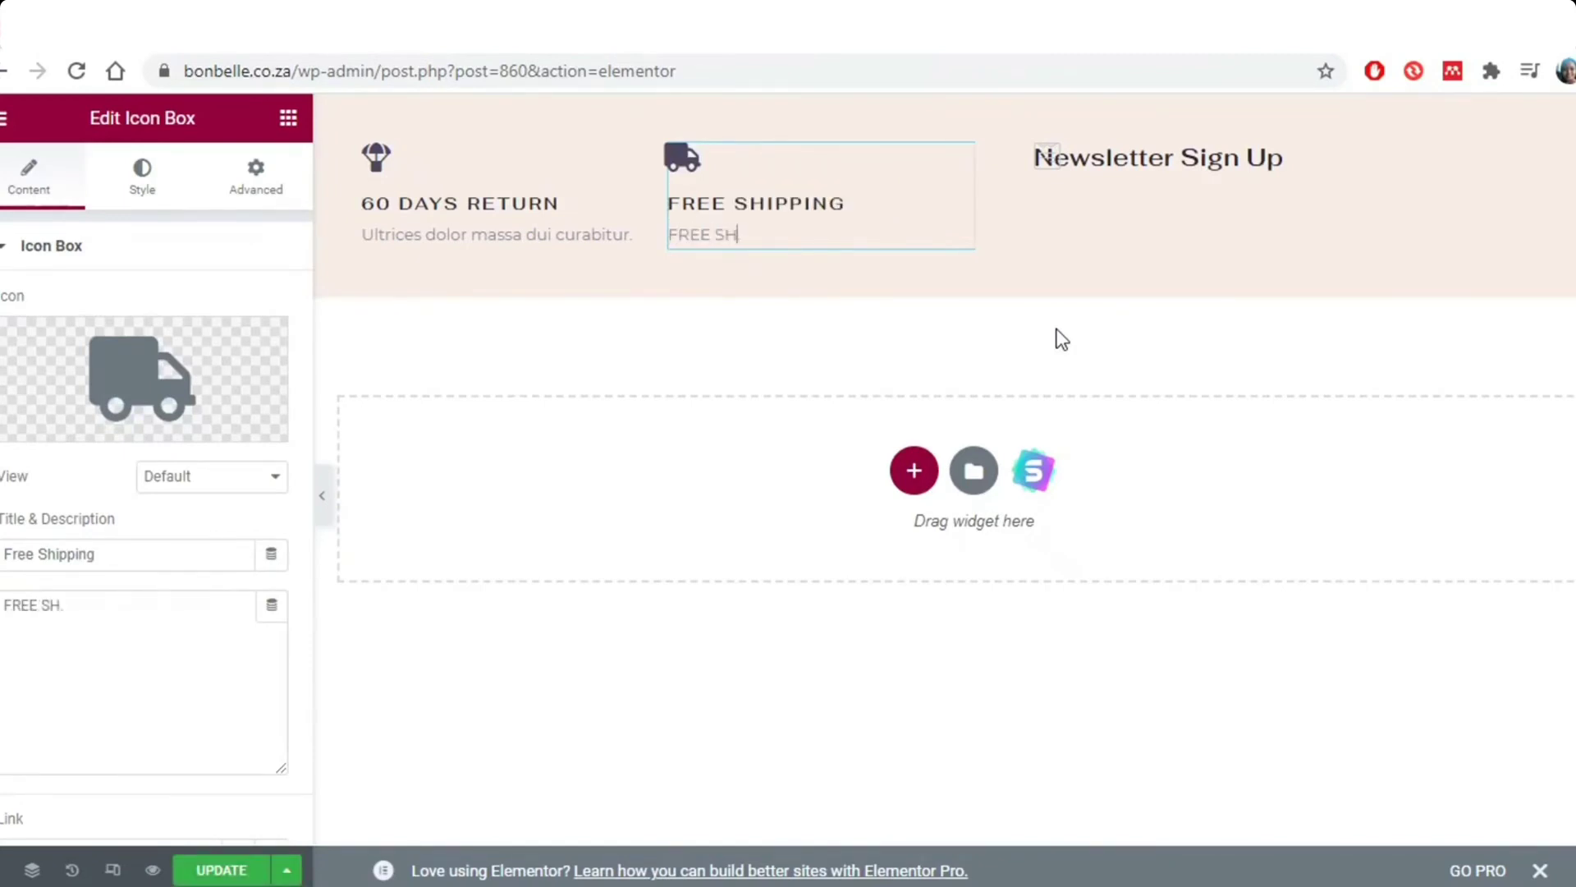
text(ER R800)
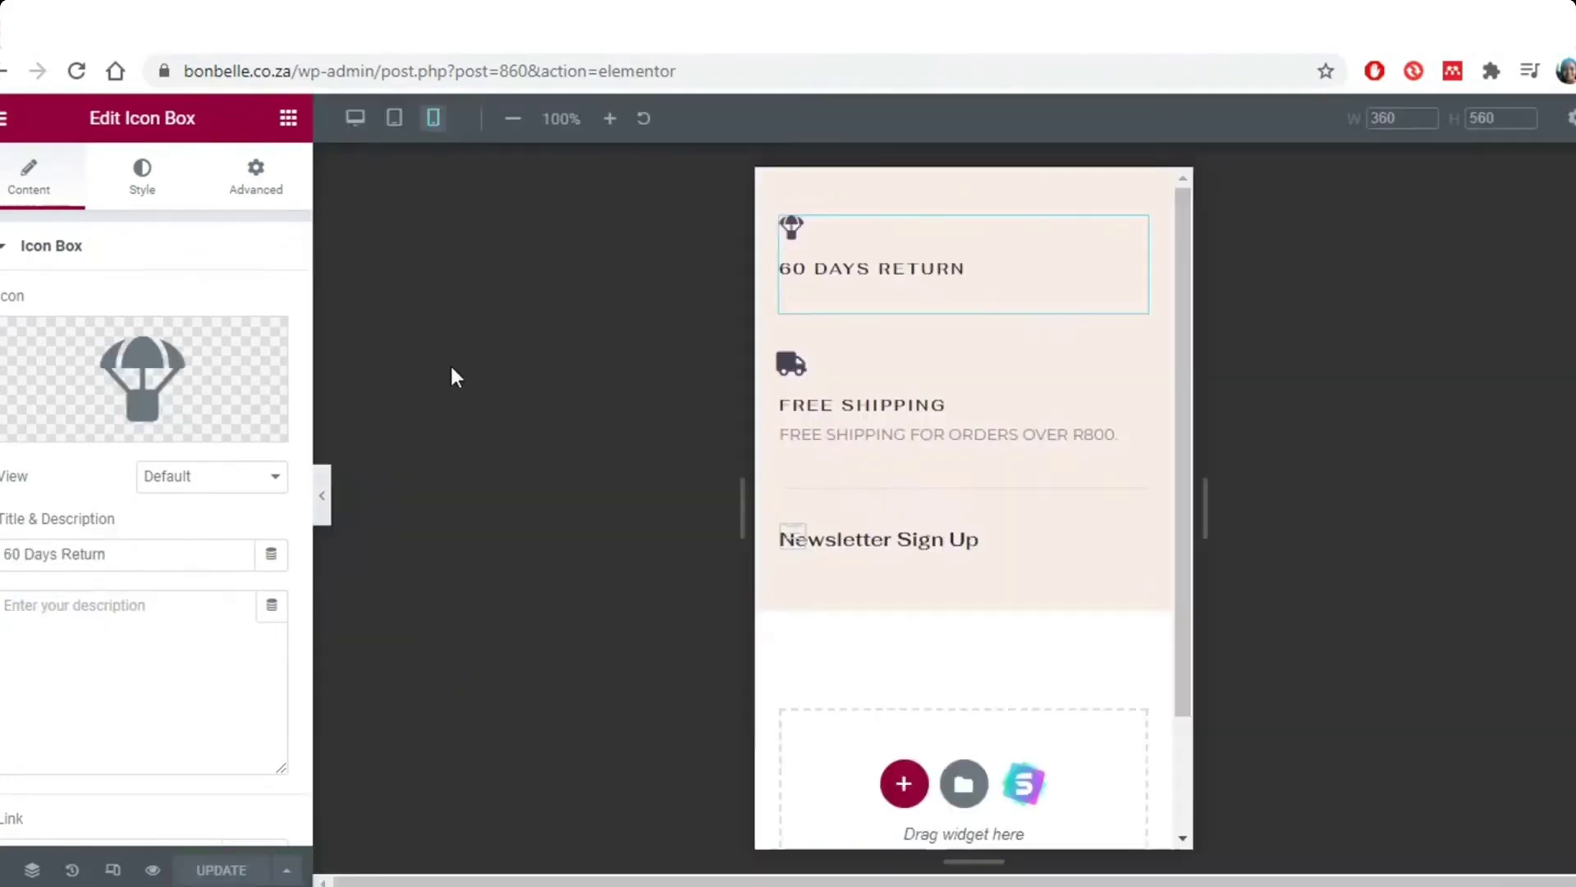
Load the live homepage at bonbelle.co.za and review its sections from the hero banner down to the footer
drag(724, 83, 293, 74)
key(BackSpace)
key(Return)
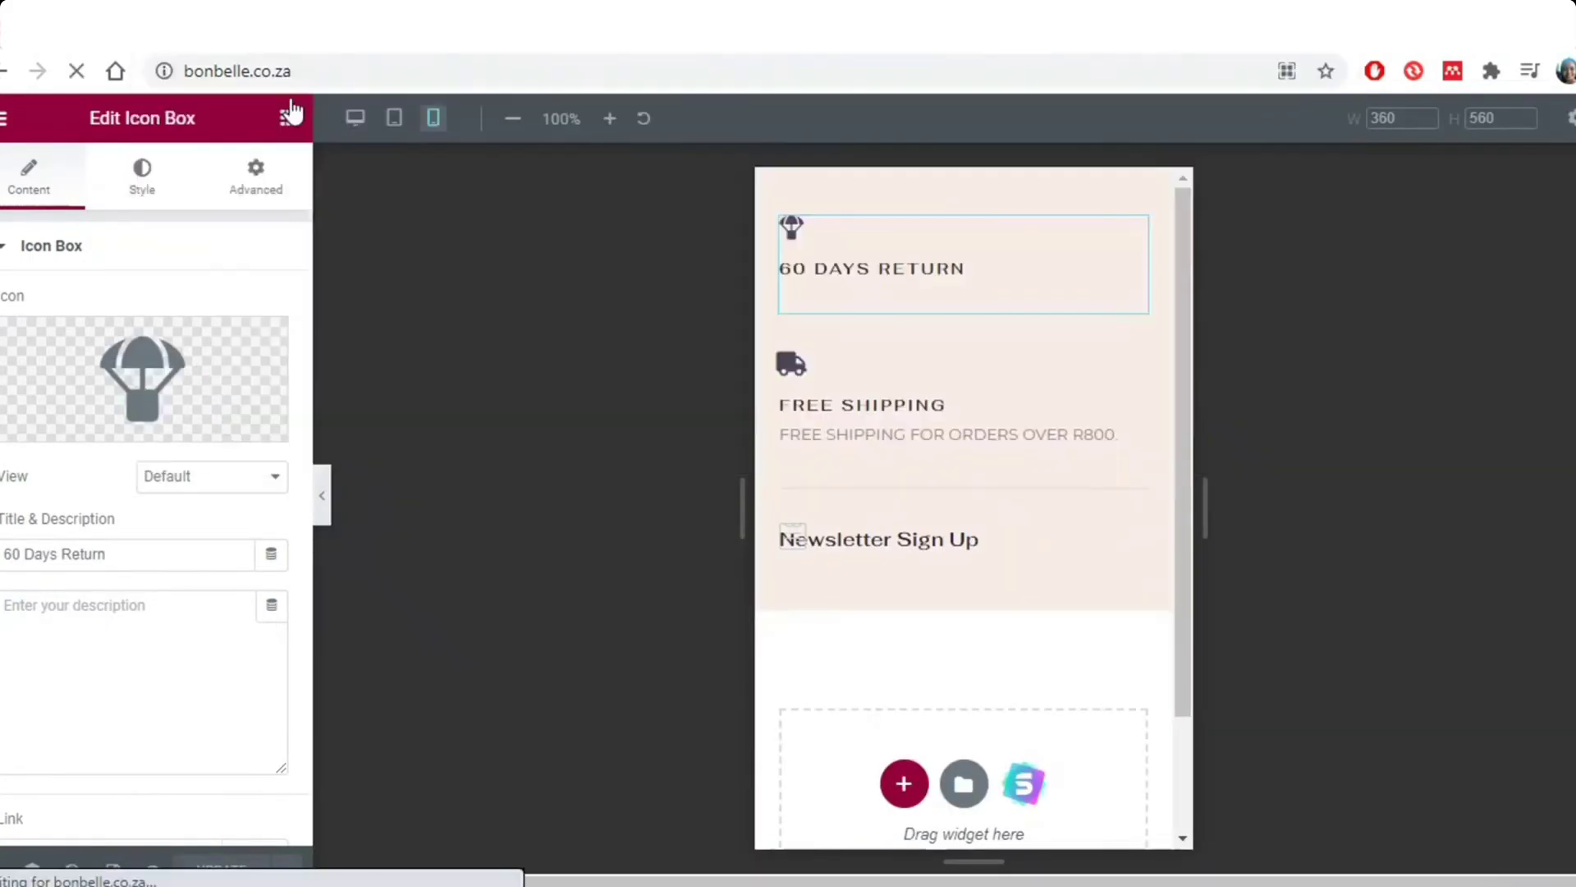
scroll(18, 404, down, 7)
scroll(18, 404, up, 5)
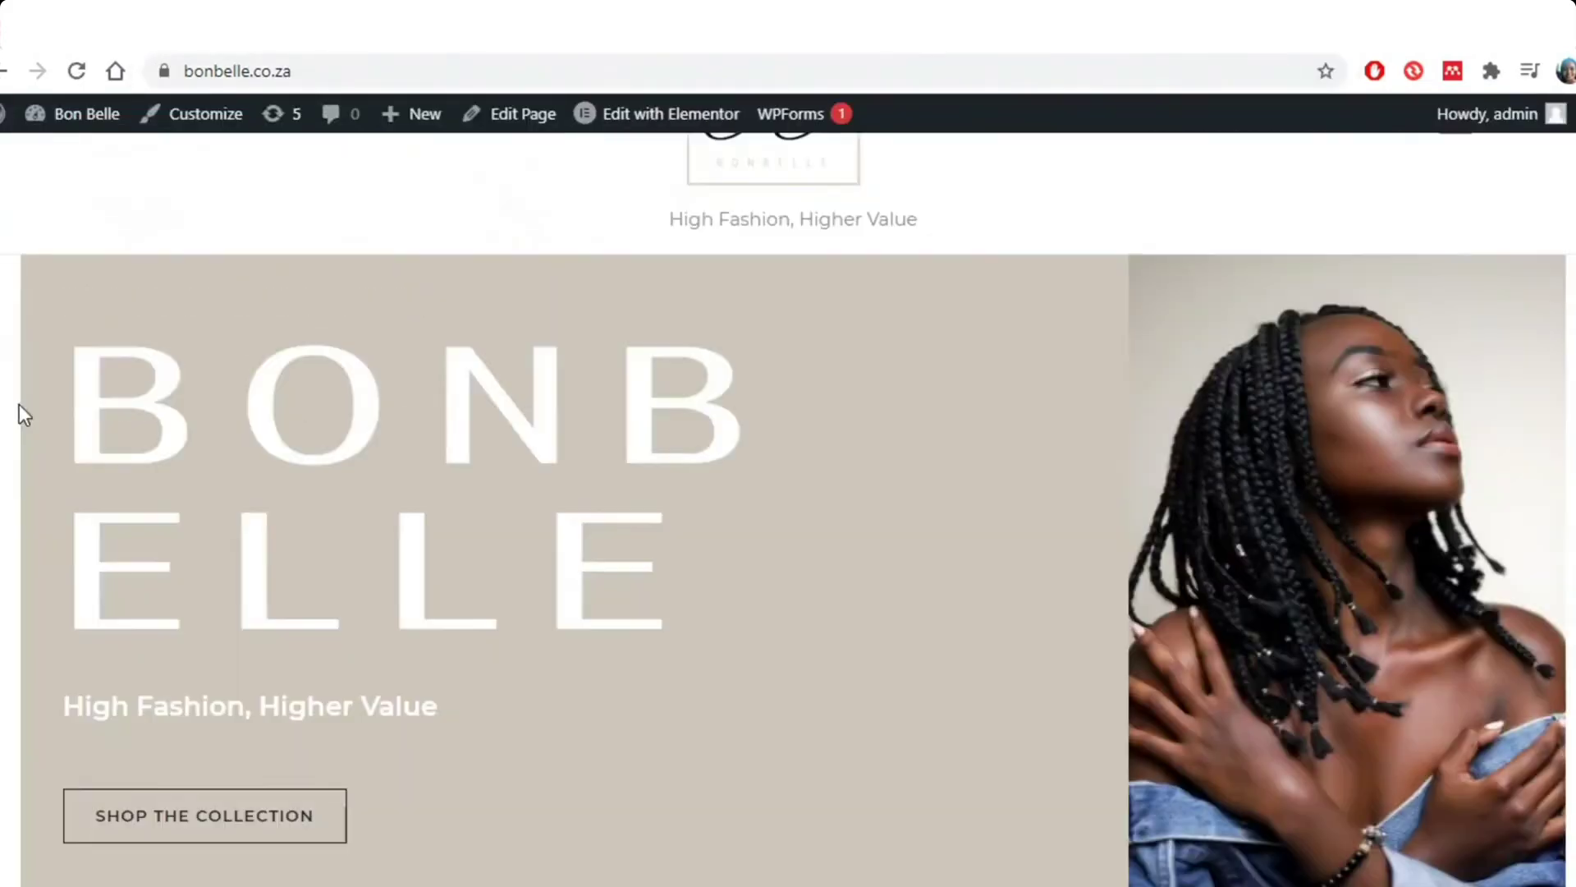
scroll(18, 404, down, 5)
scroll(18, 404, up, 2)
scroll(18, 404, down, 10)
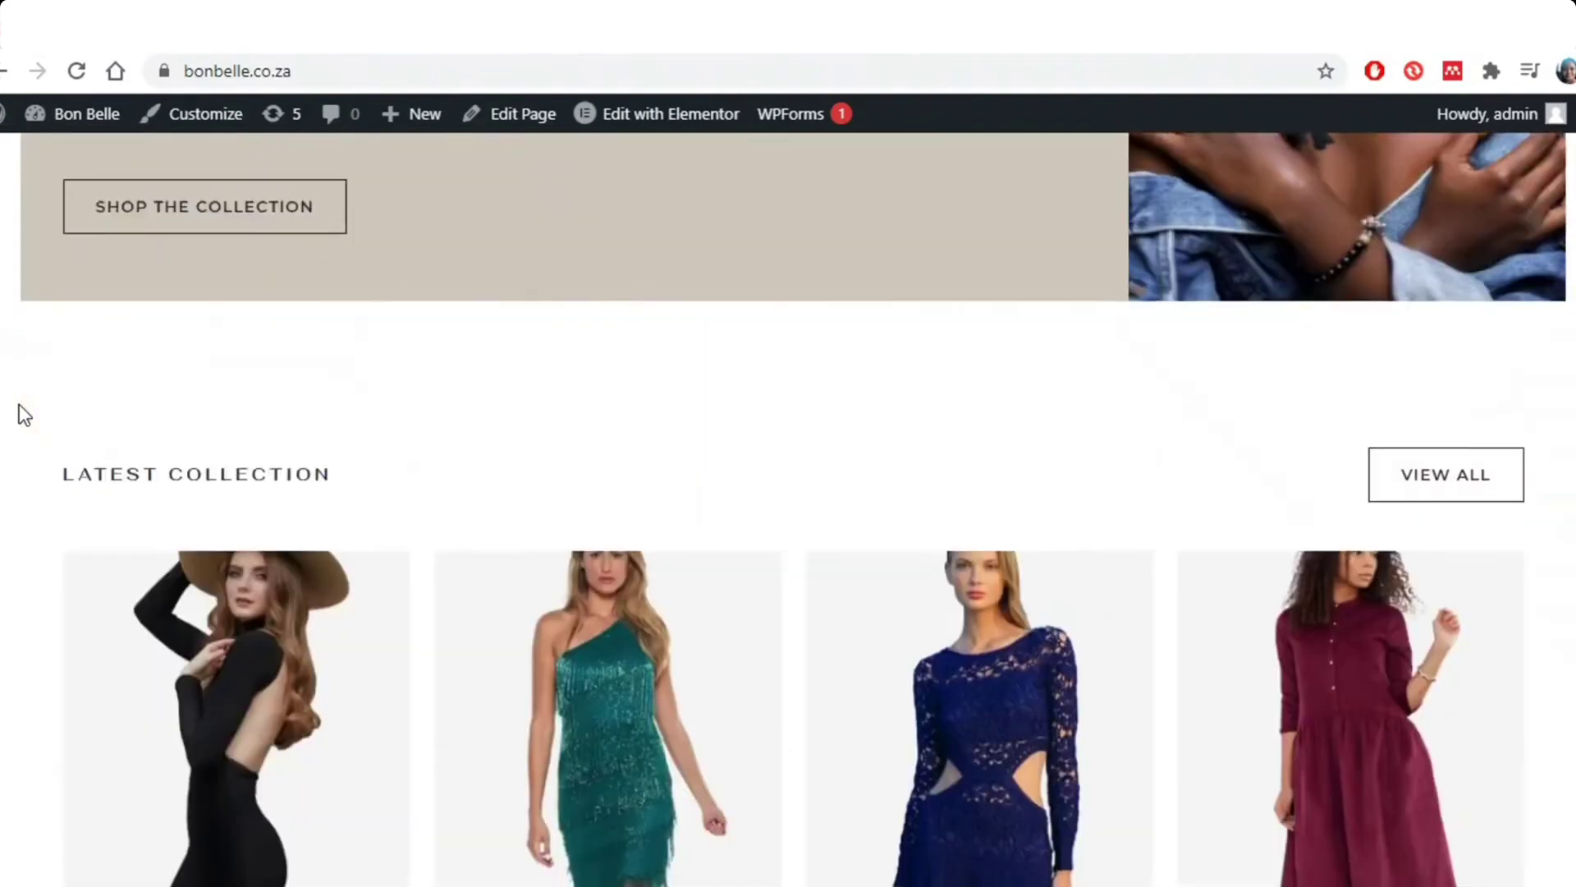
scroll(18, 404, down, 5)
scroll(18, 404, down, 8)
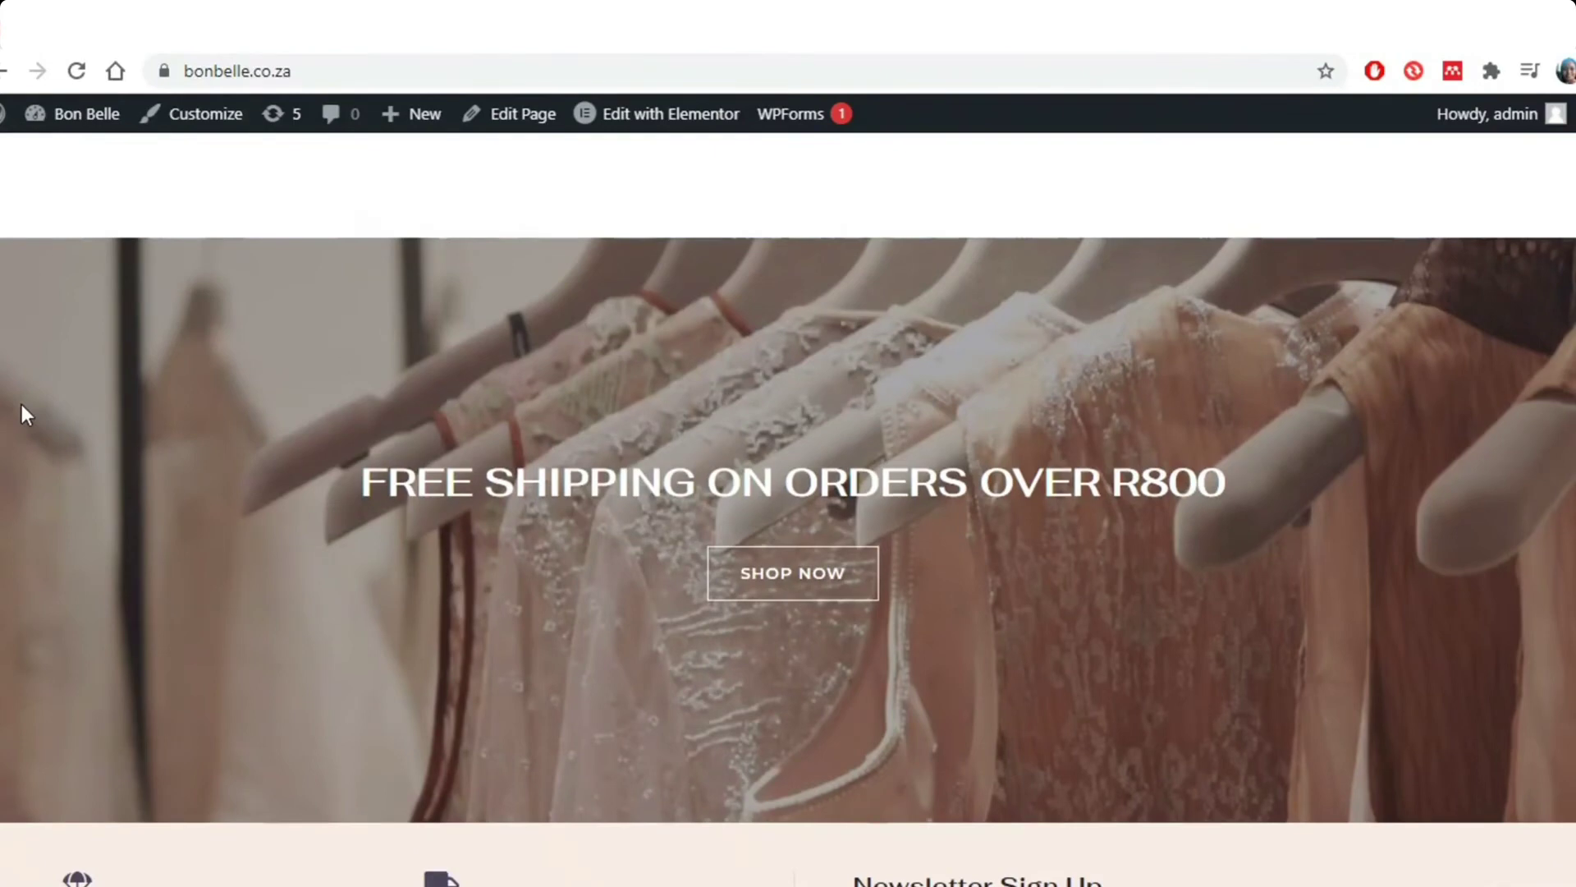
scroll(22, 414, down, 8)
Open the site customizer from the live homepage and bring up the Primary Footer settings
click(171, 116)
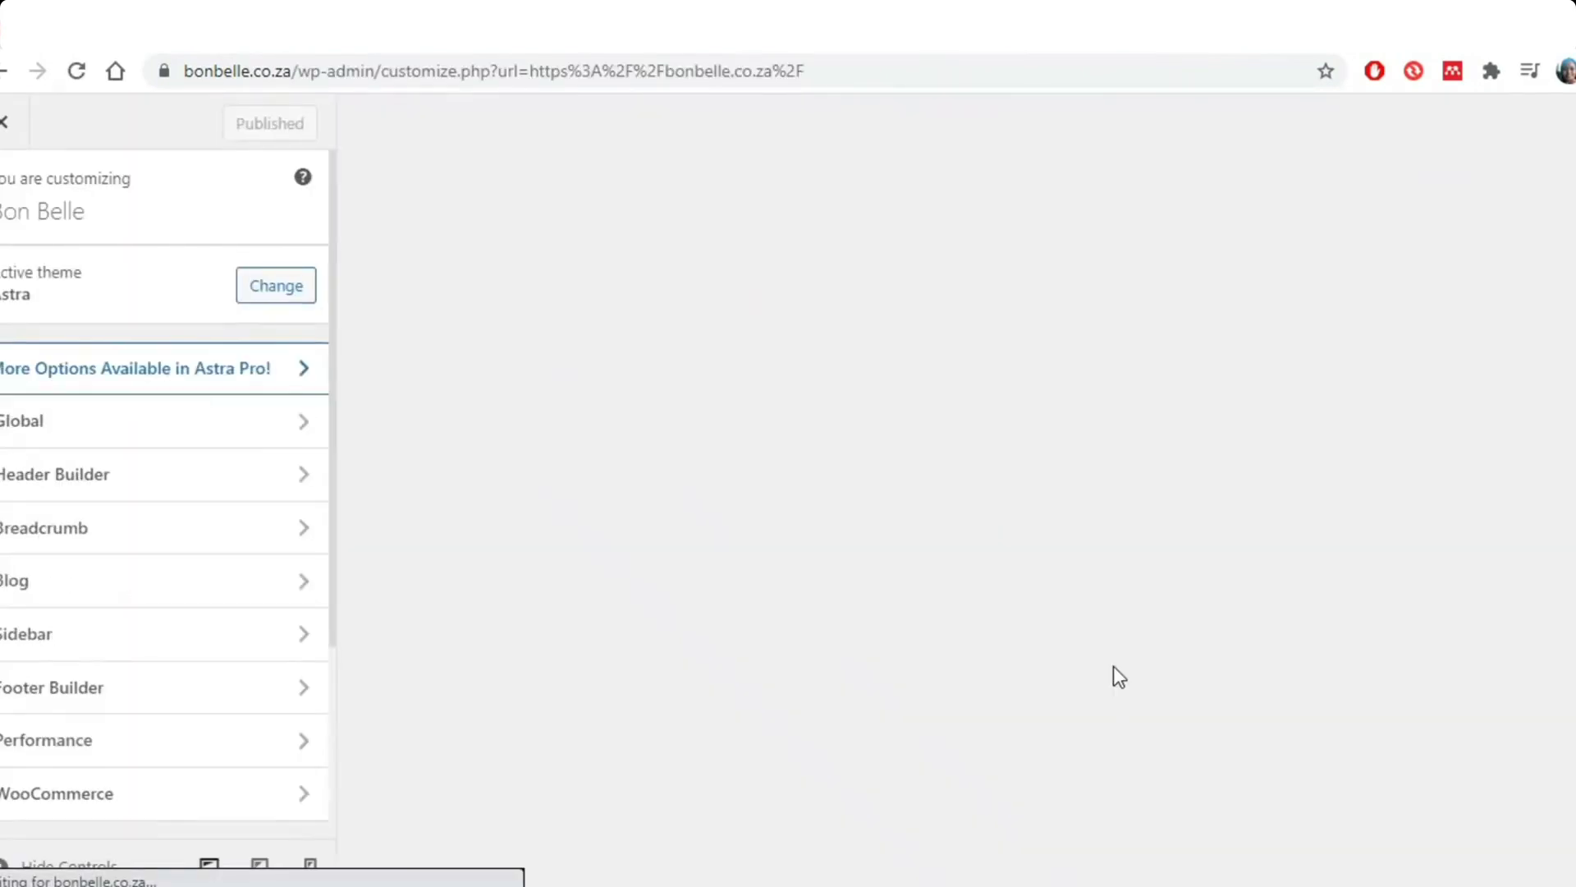
scroll(1092, 658, down, 10)
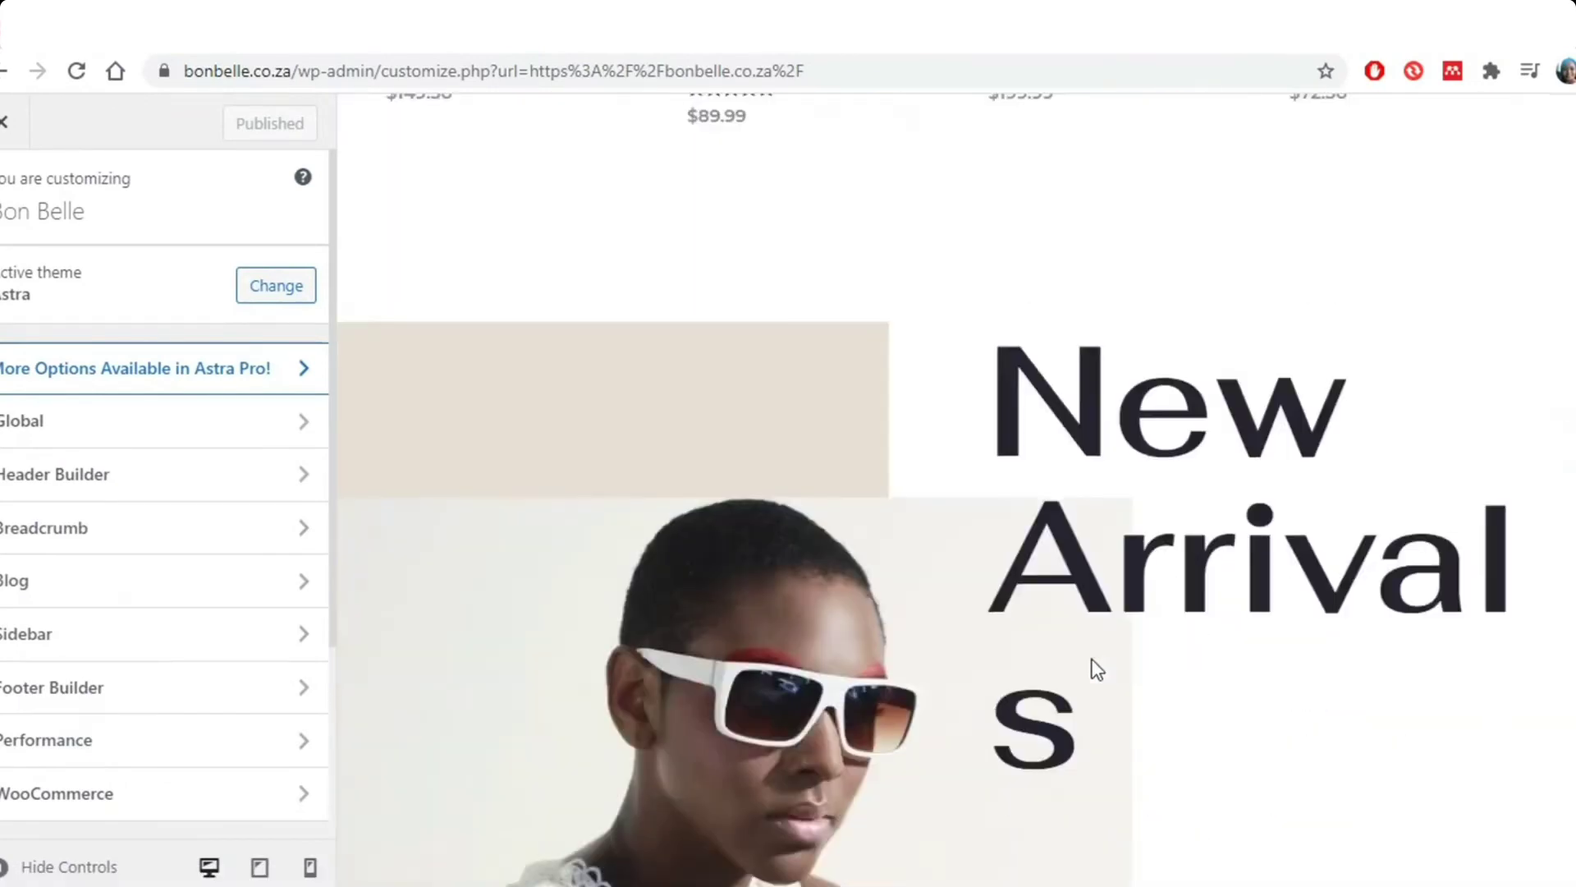
scroll(1096, 669, down, 10)
click(355, 345)
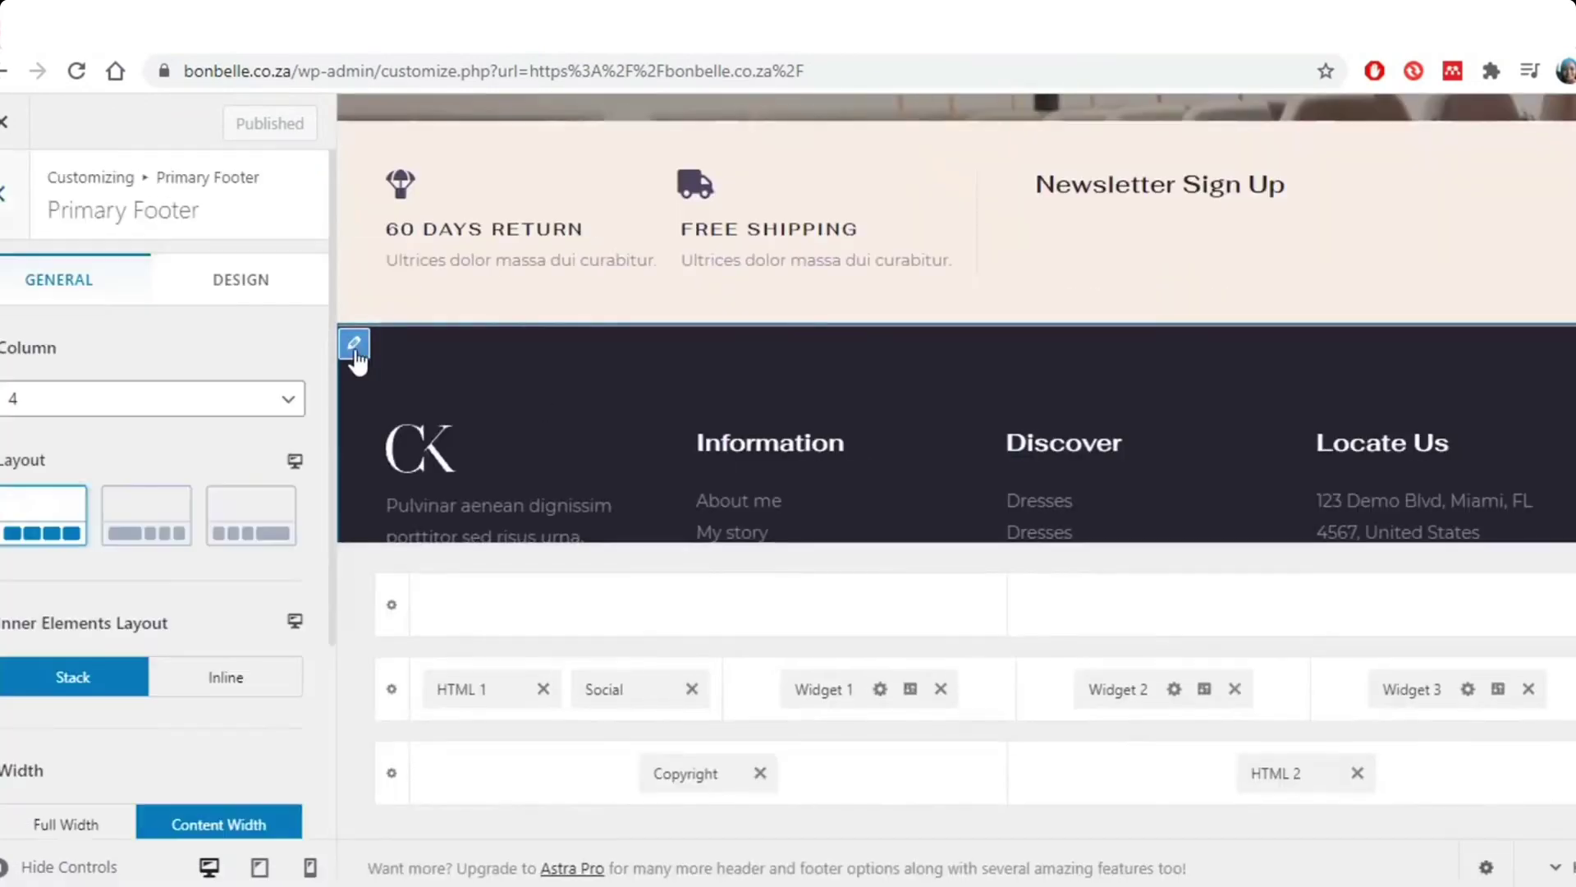
Replace the placeholder paragraph in the footer's HTML 1 element with "HIGH FASHION, HIGHER VALUE" at 9pt
click(404, 450)
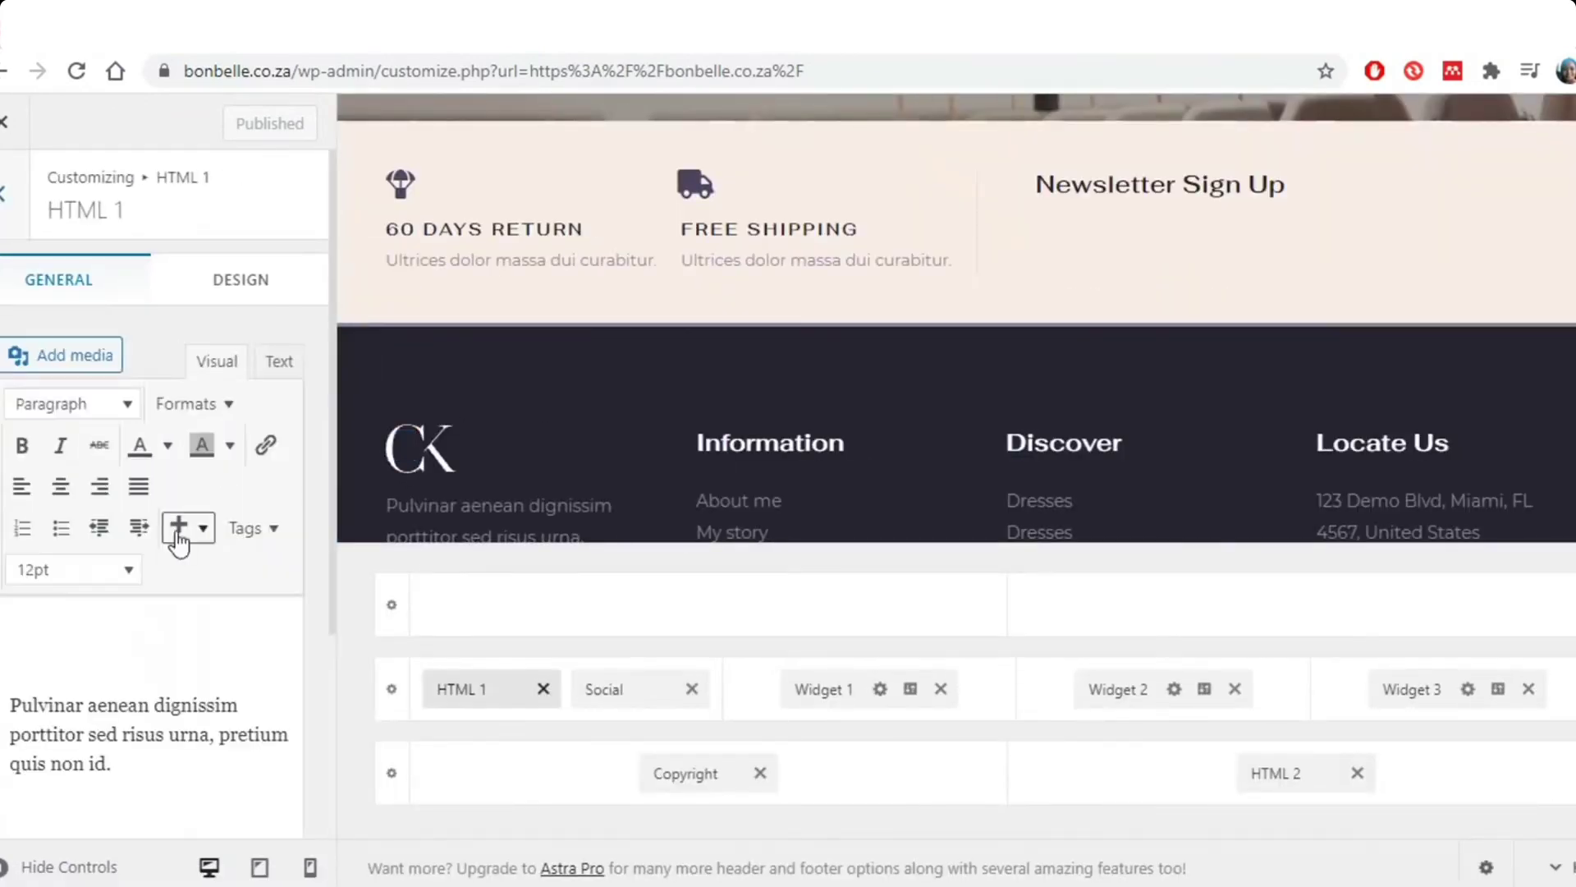
click(247, 279)
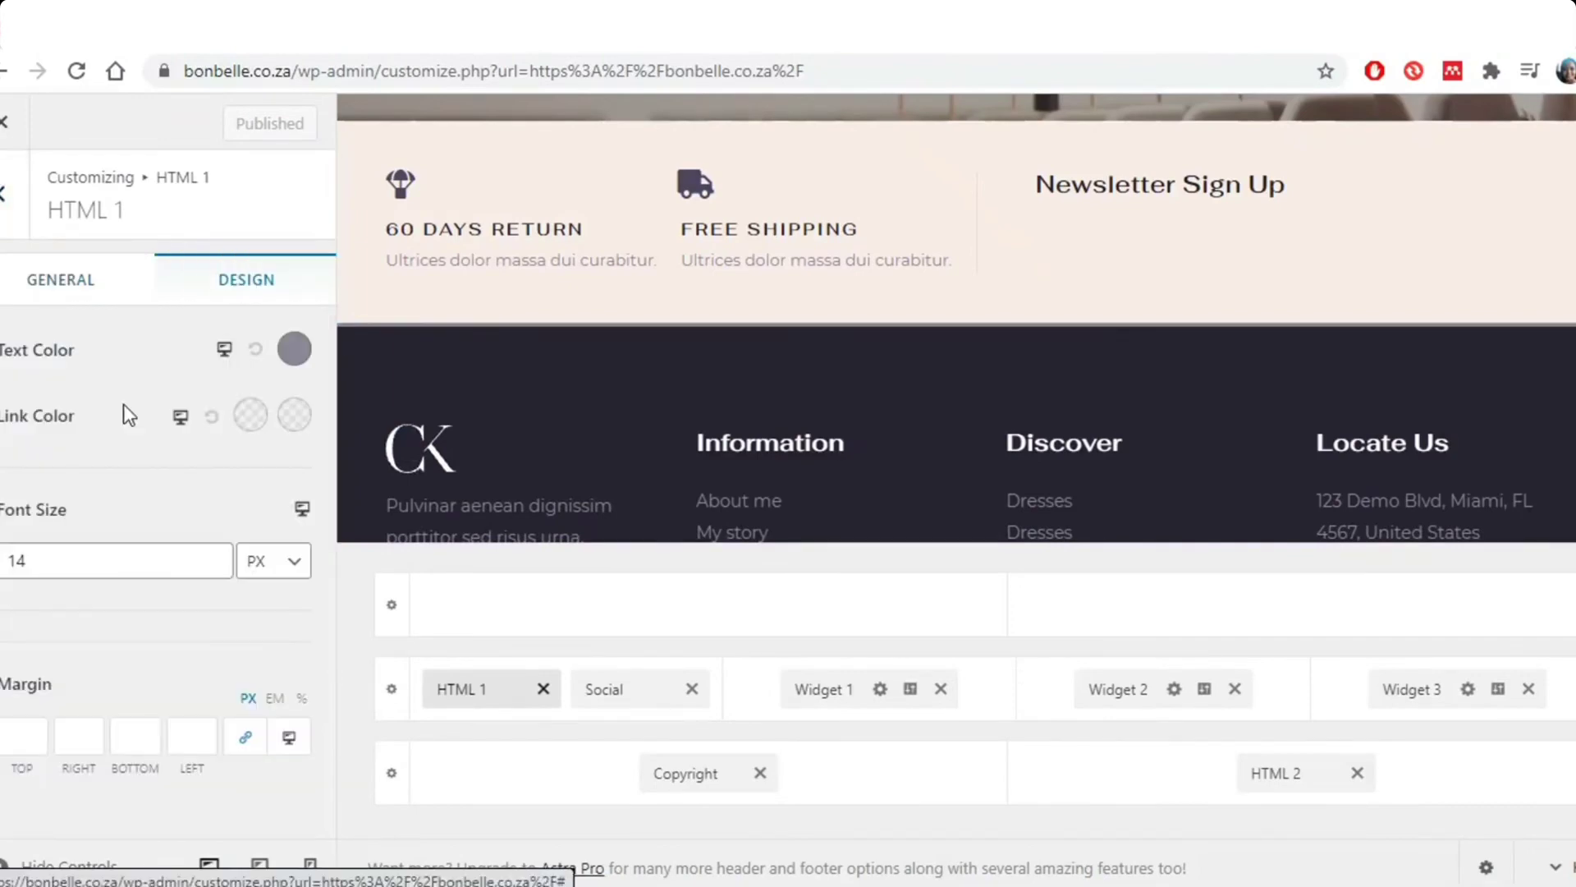
click(74, 296)
scroll(160, 526, down, 3)
key(ctrl+a)
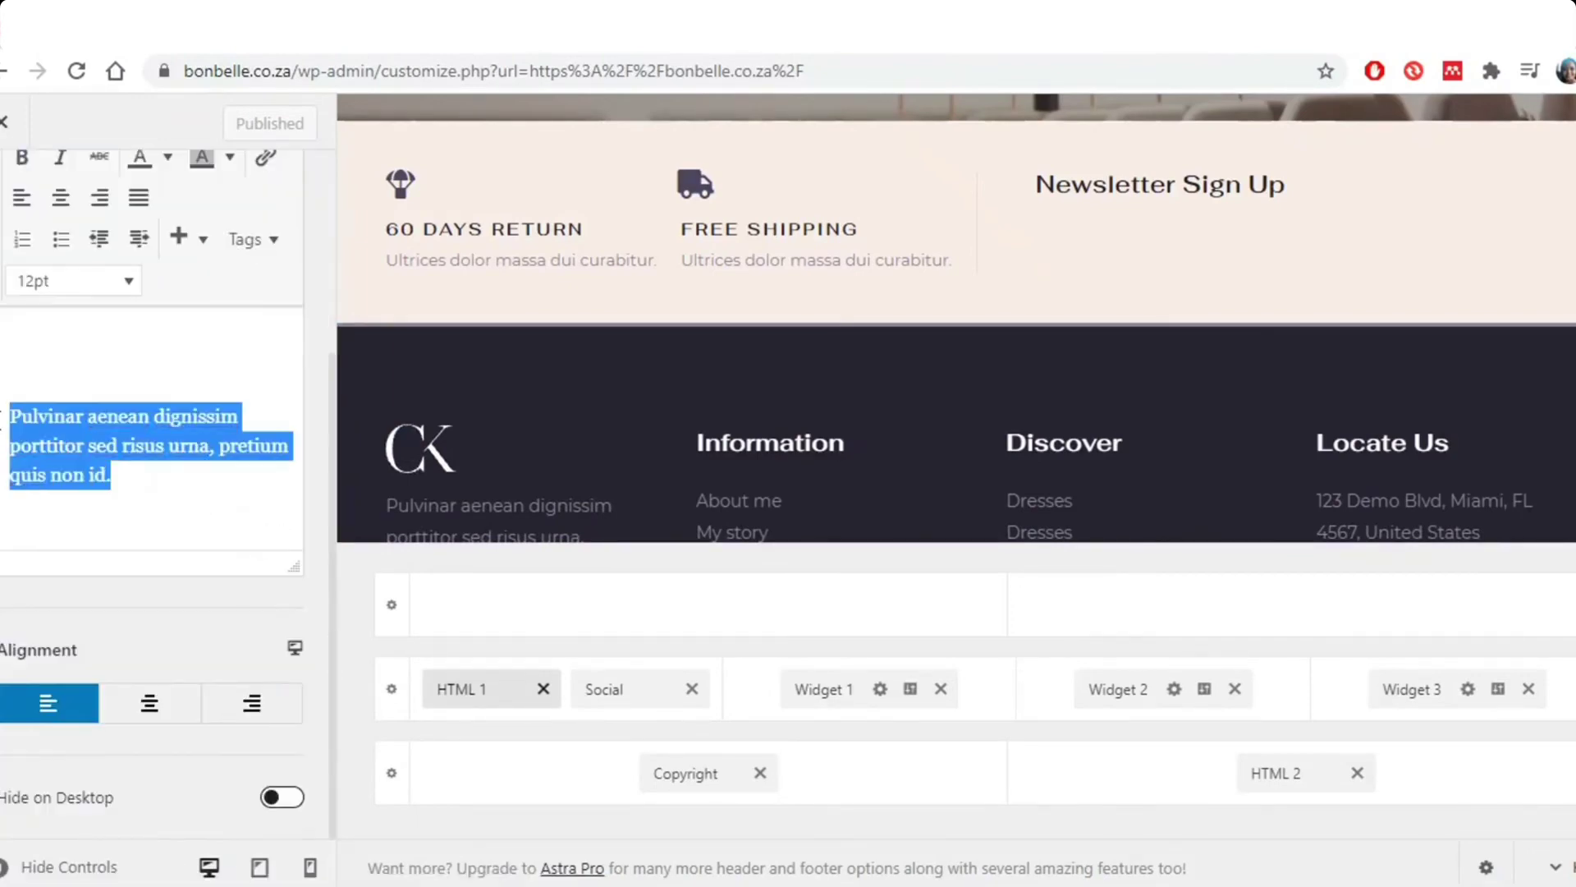
text(H)
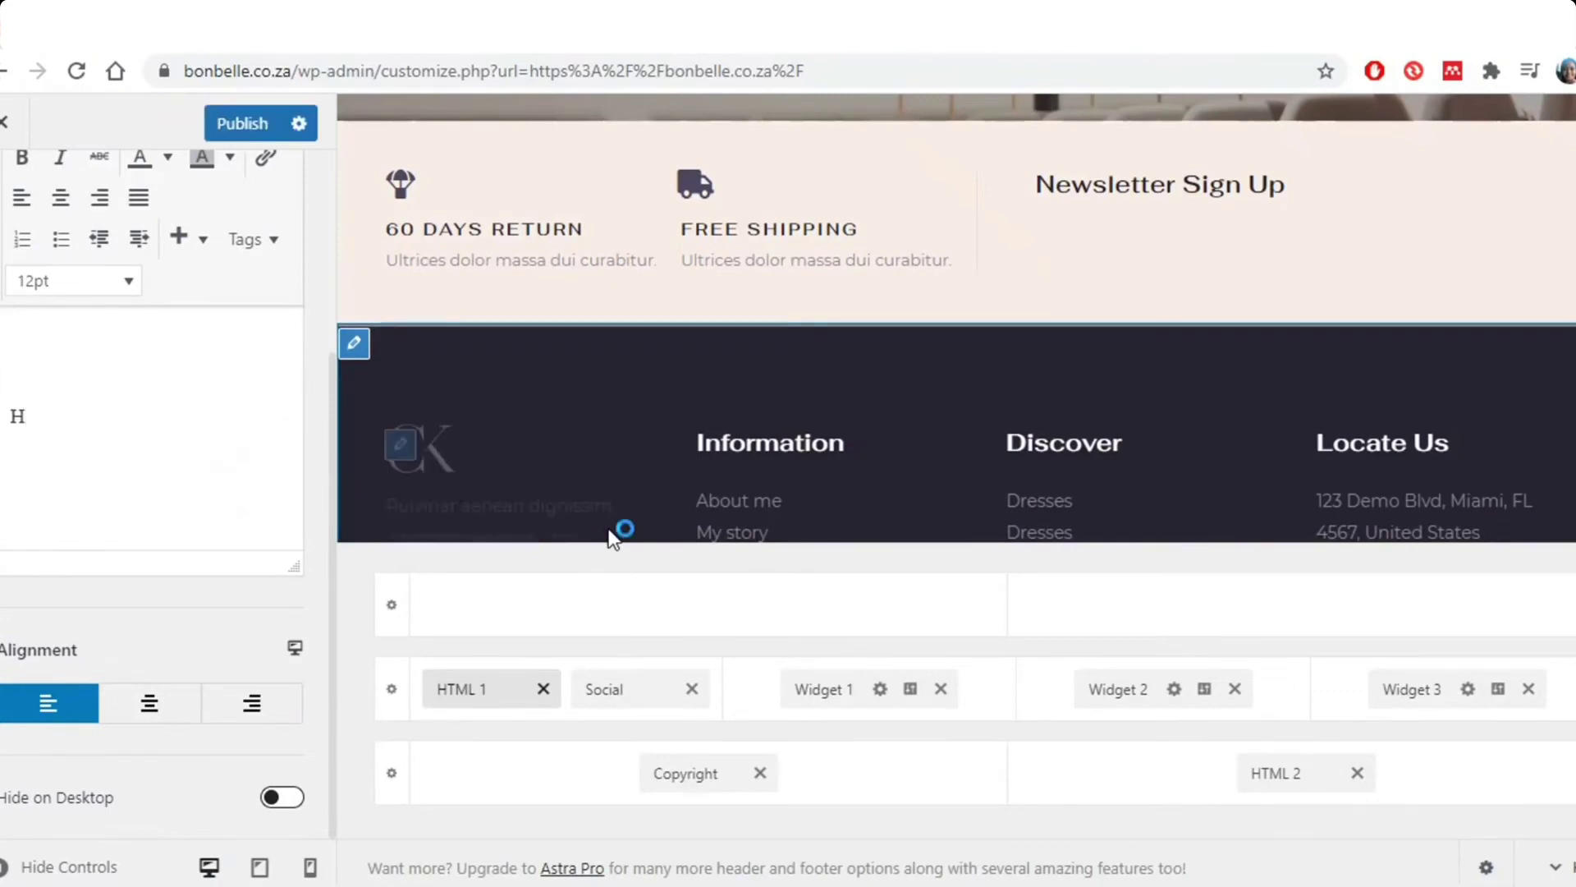
Check the Primary Footer's general and design settings, and publish the footer text change
click(609, 538)
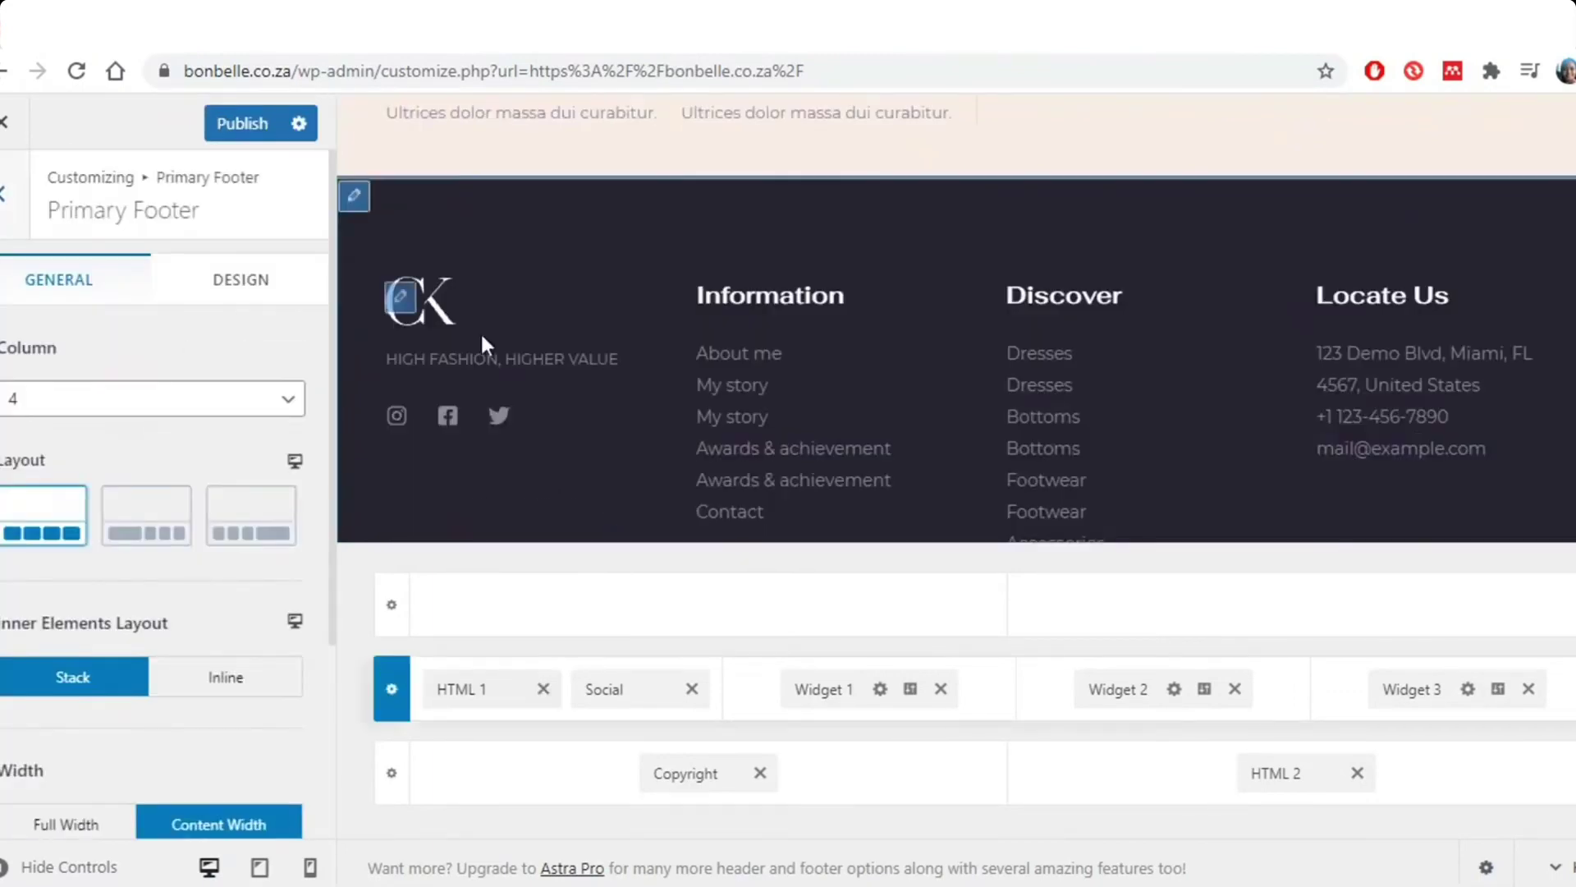
scroll(195, 484, down, 3)
scroll(194, 248, up, 3)
click(239, 274)
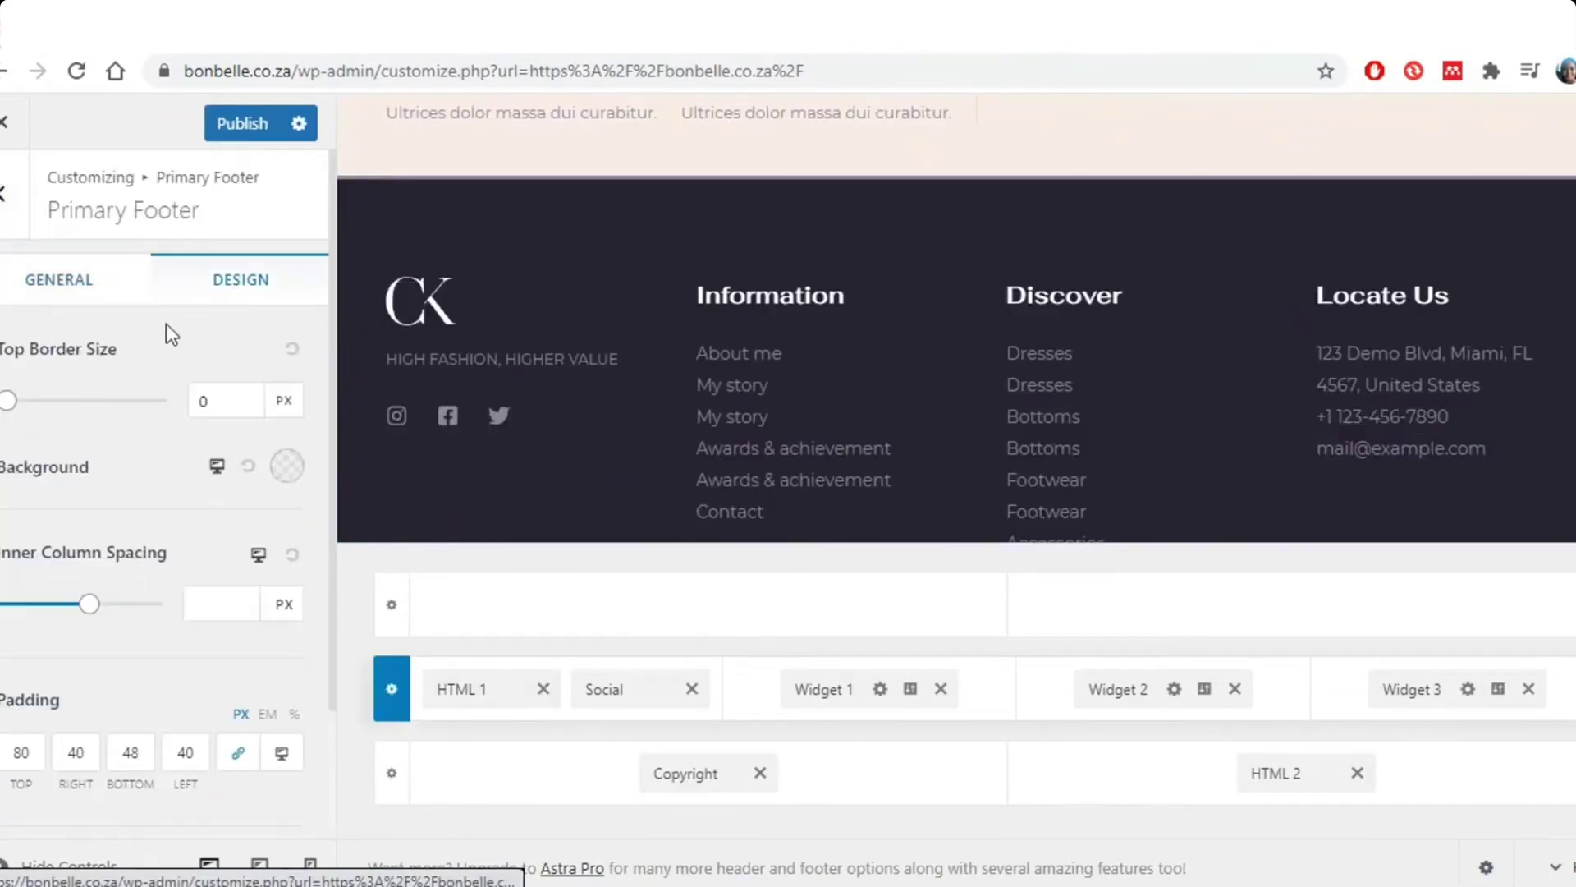
scroll(189, 369, down, 2)
click(229, 123)
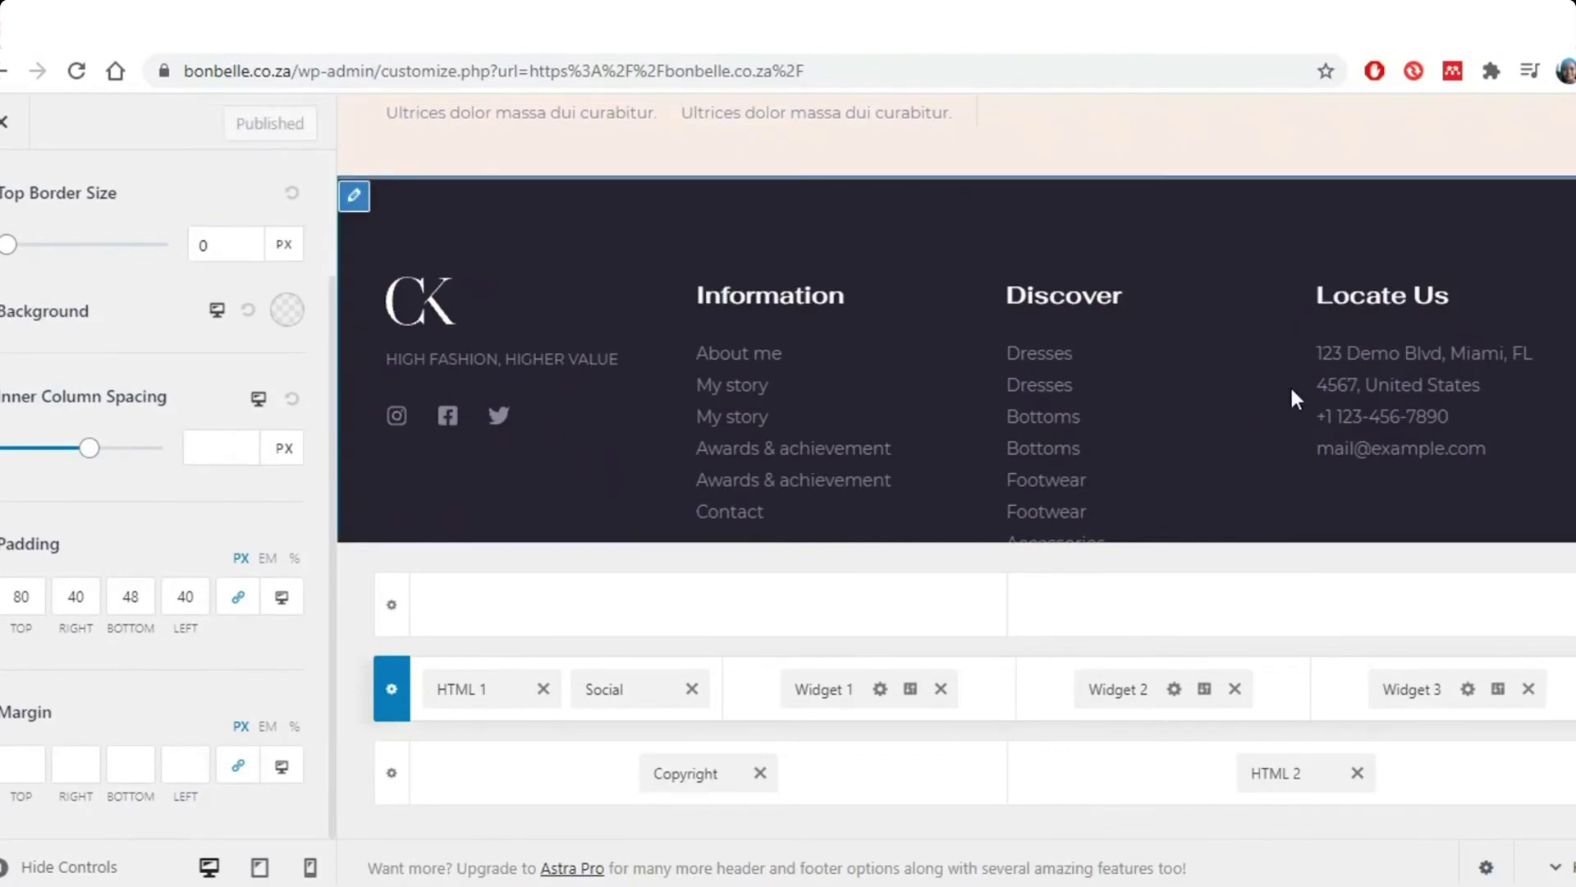
Examine the settings of the footer's HTML 1, Social and Widget 1 elements and of the Primary Footer row
click(458, 694)
click(619, 694)
click(824, 693)
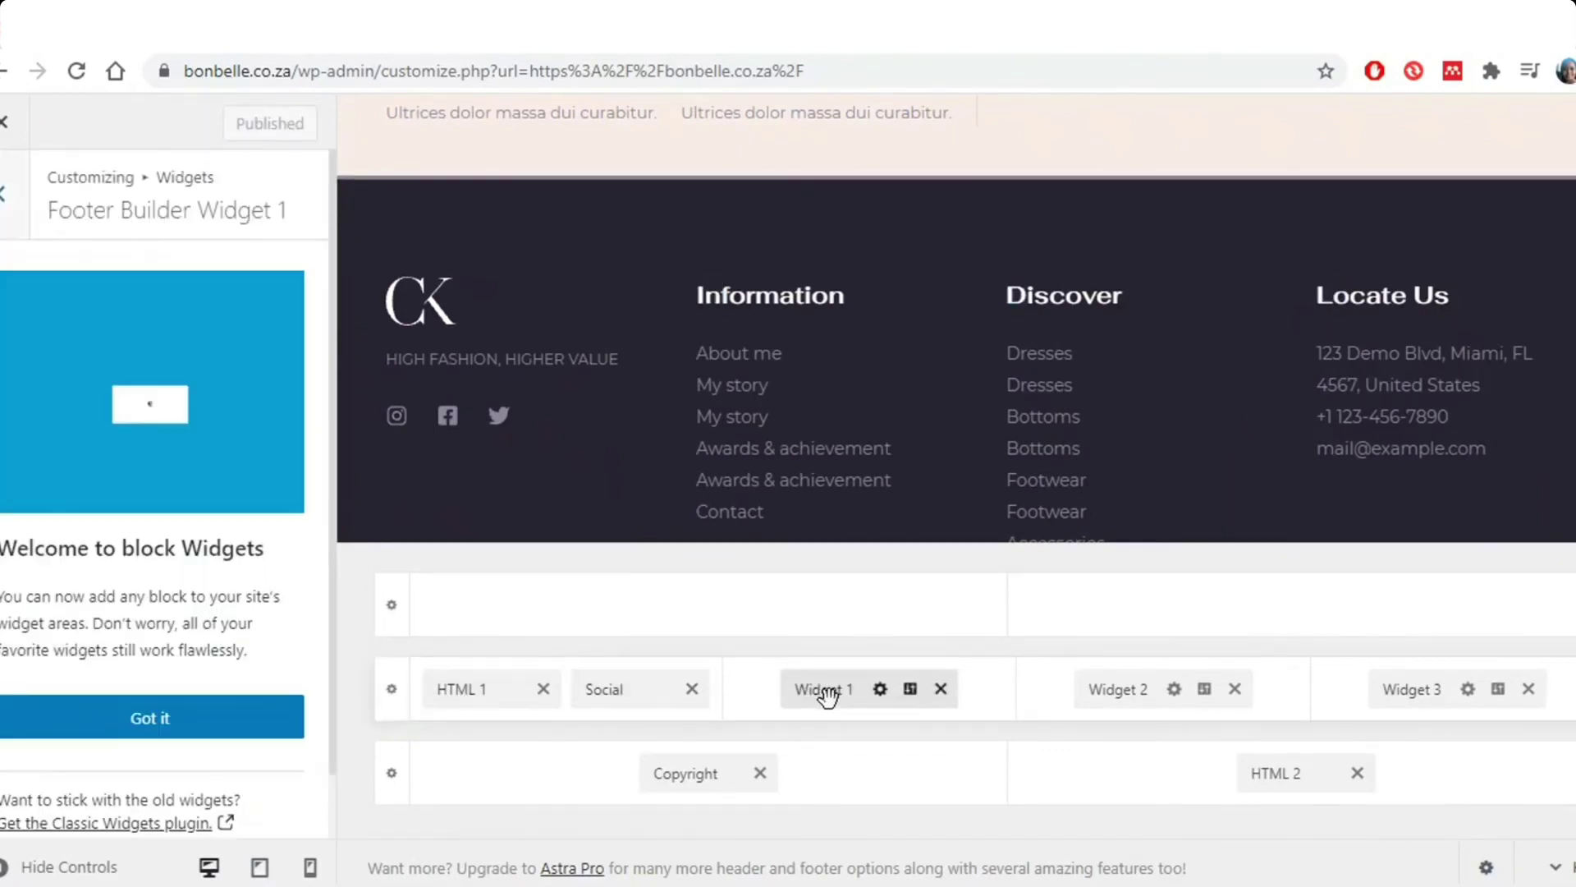
click(422, 345)
click(209, 289)
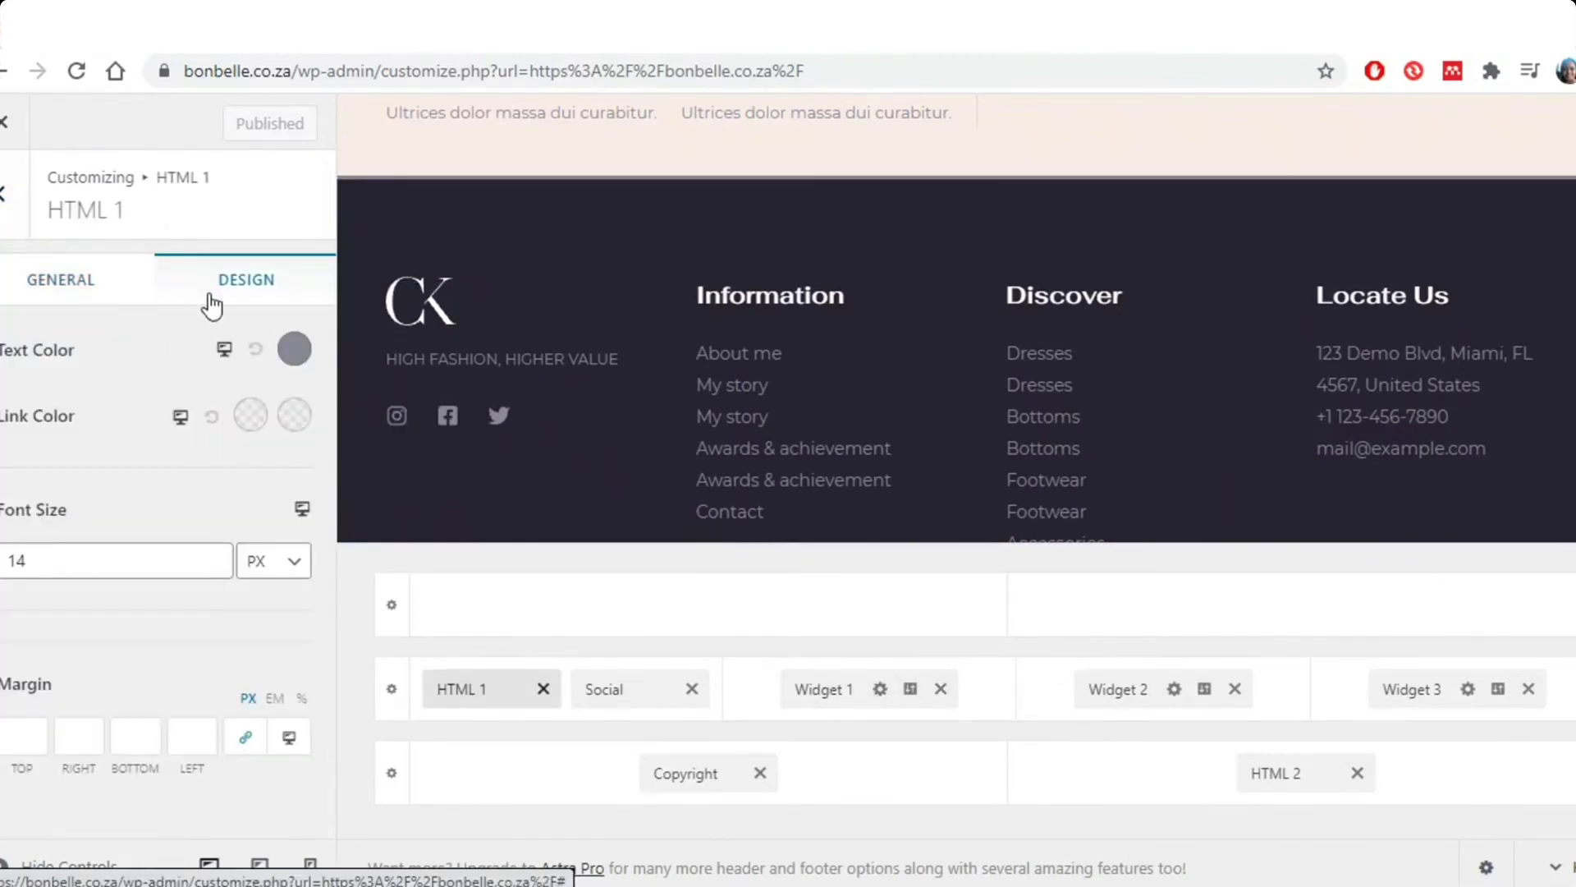
click(90, 283)
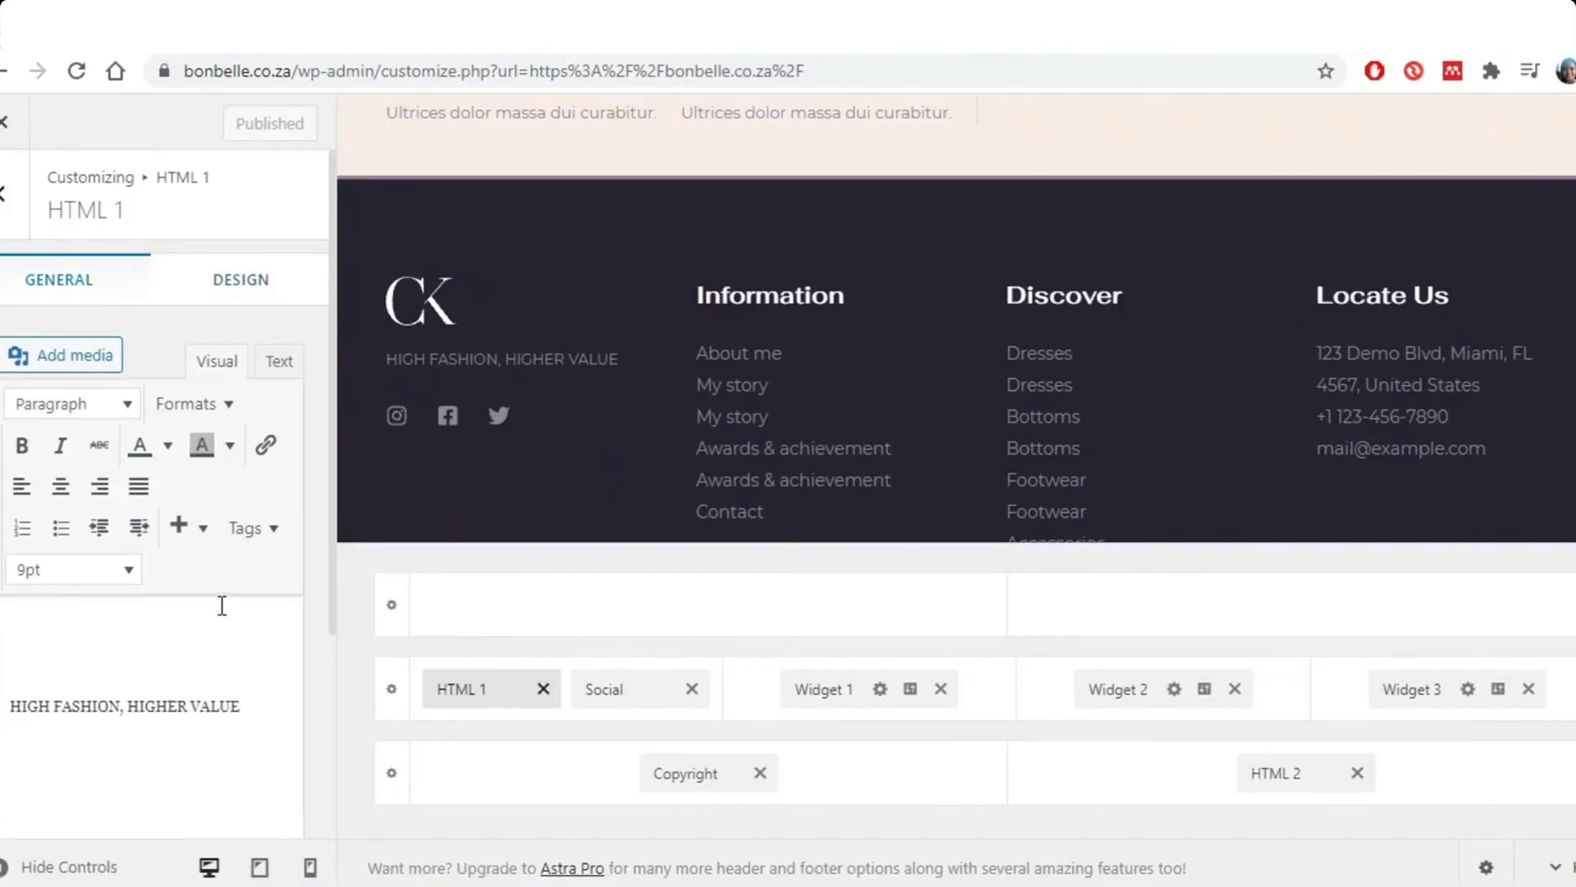
scroll(183, 588, down, 4)
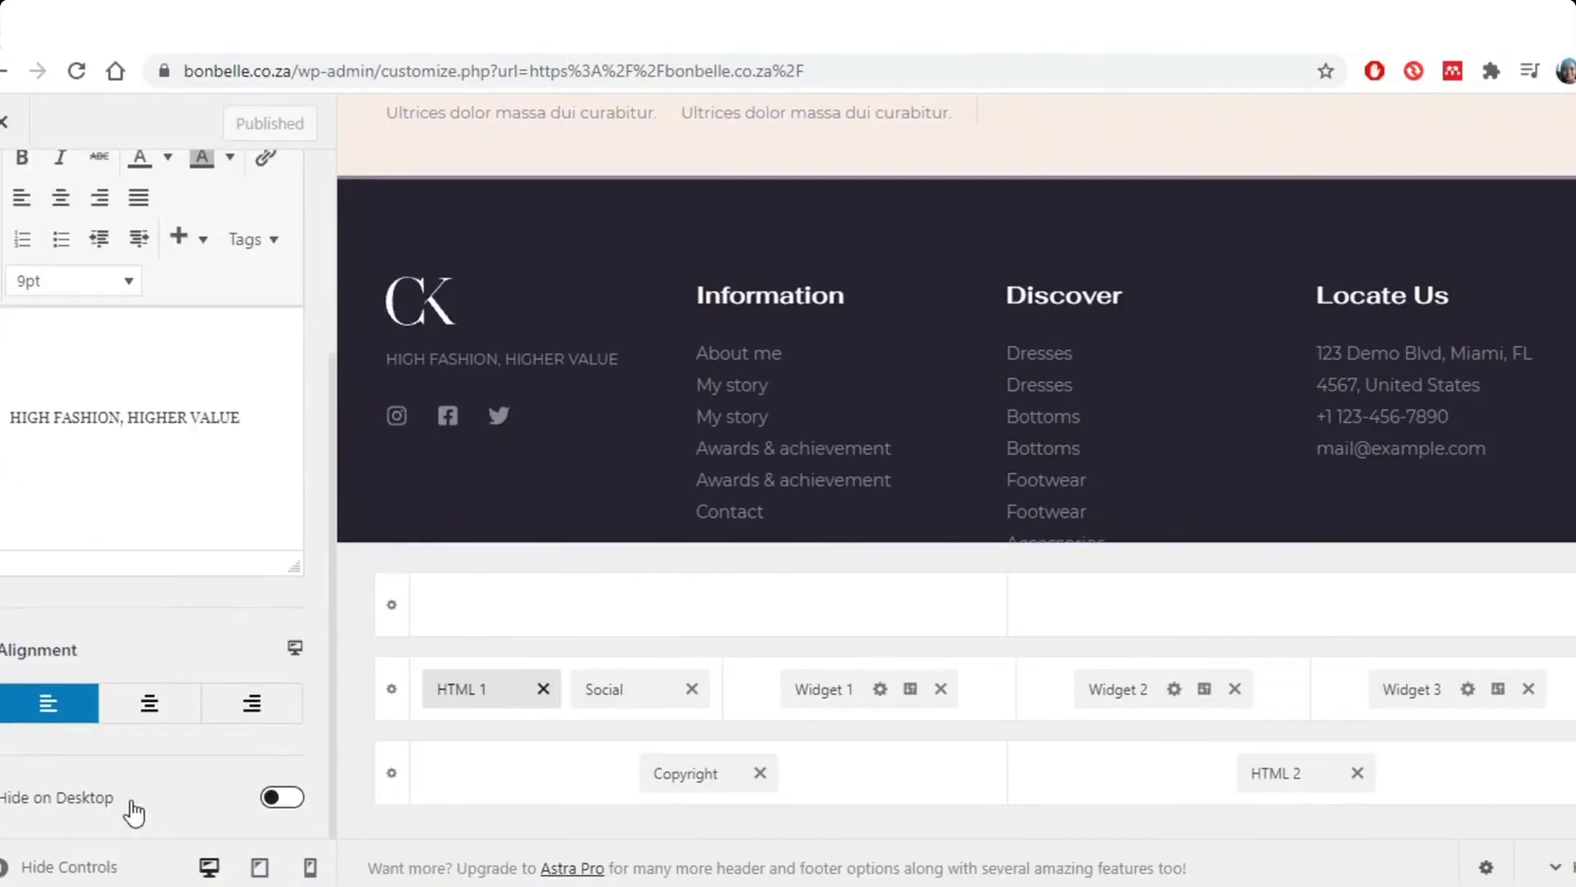
scroll(111, 634, up, 4)
click(351, 192)
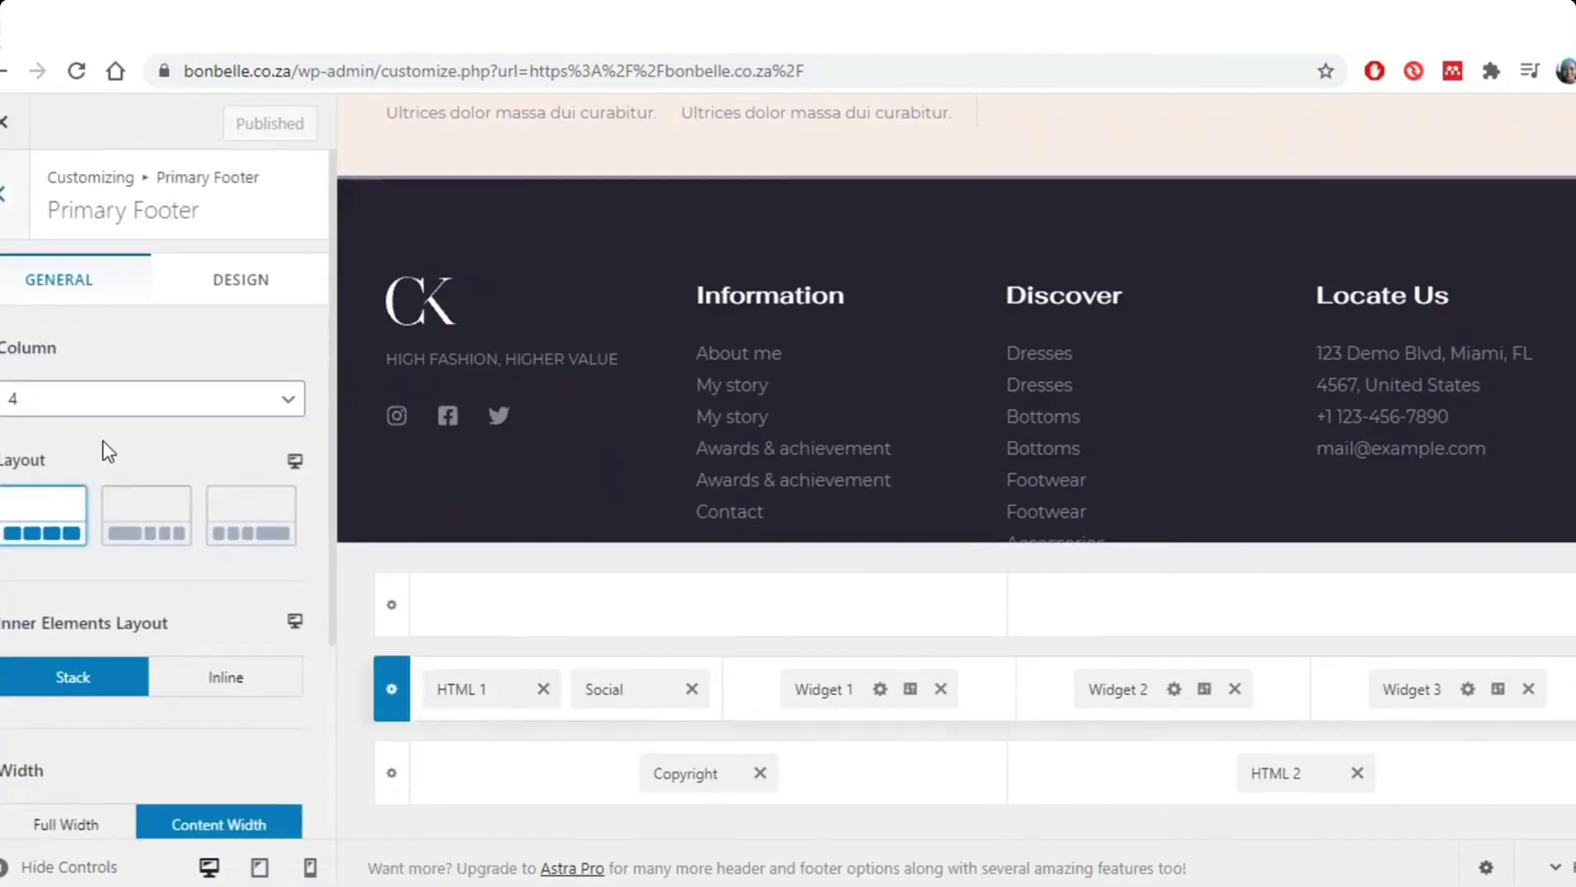
click(246, 281)
click(78, 281)
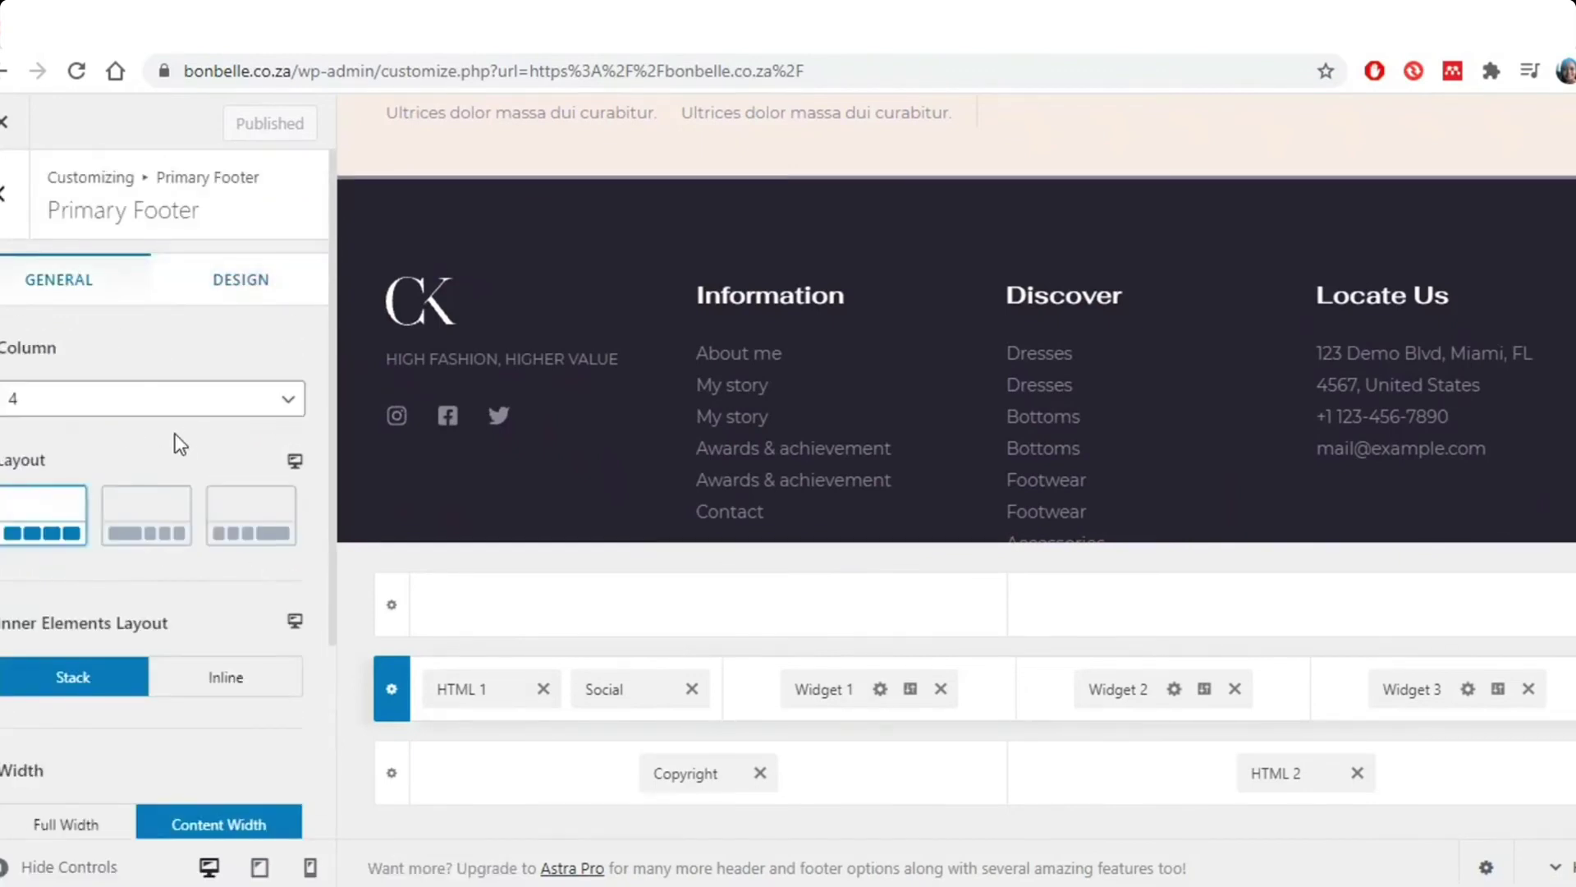
scroll(175, 433, down, 3)
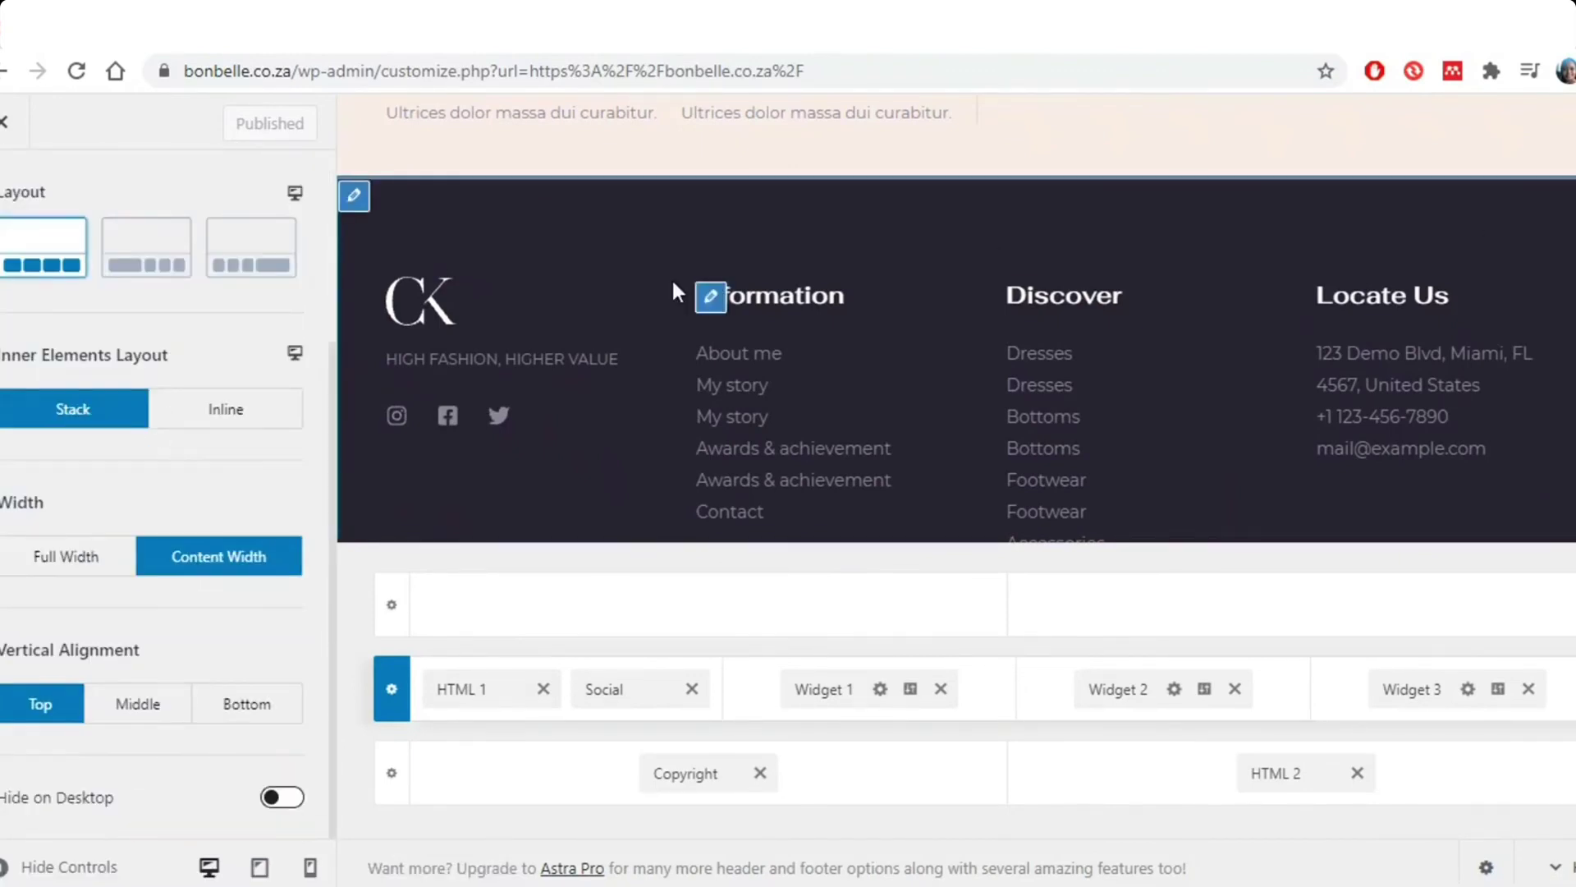
Open the Information widget, move it to the third primary footer column, and remove the HTML 2 payment icons
click(711, 297)
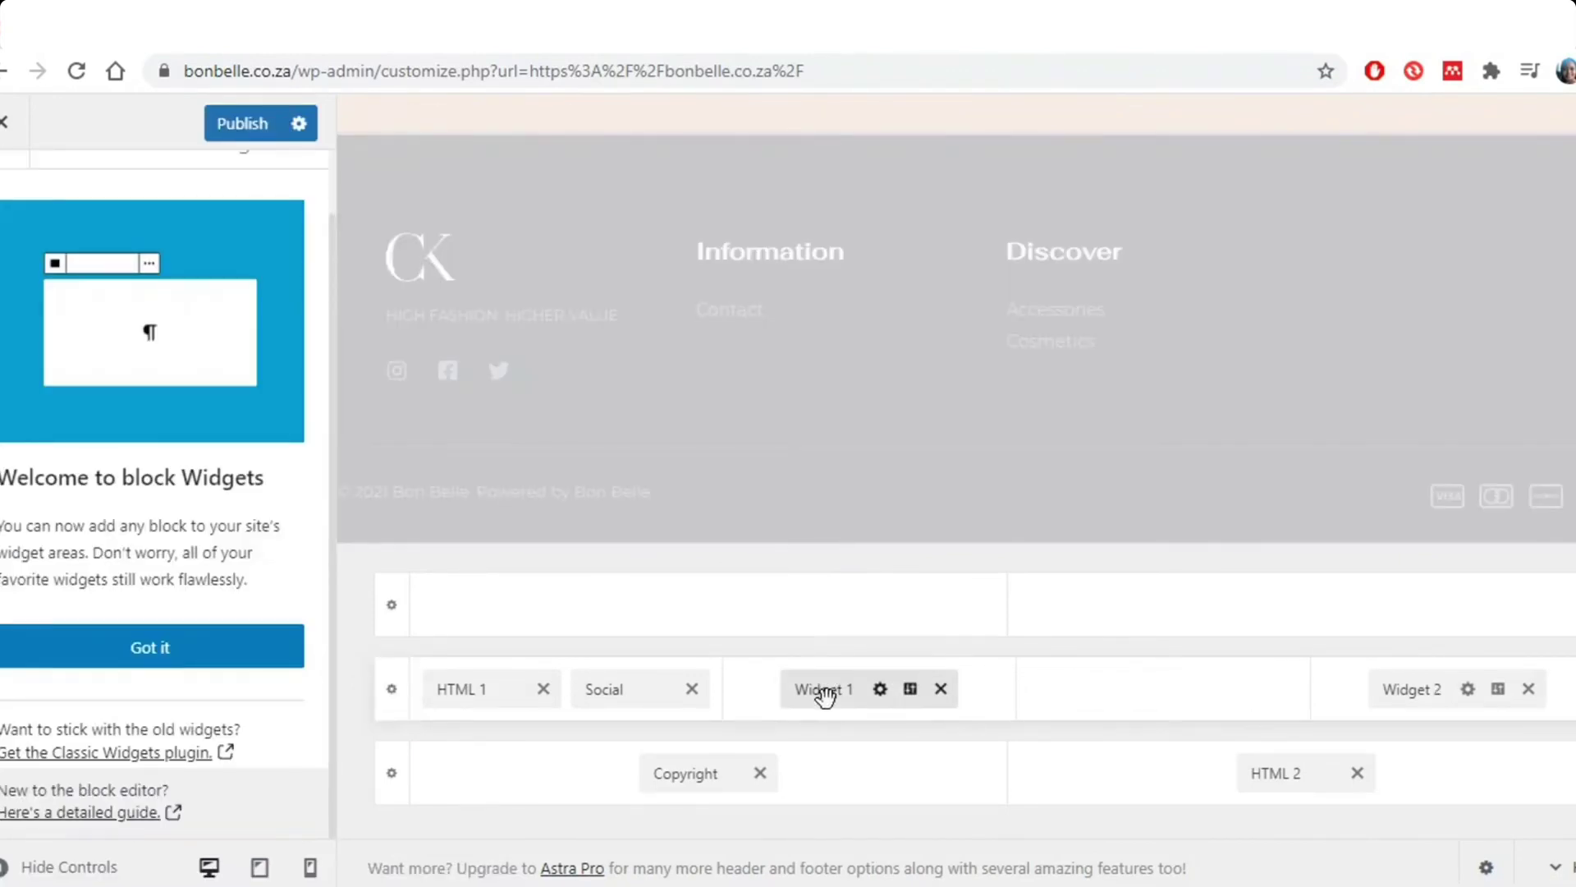
drag(825, 694, 999, 748)
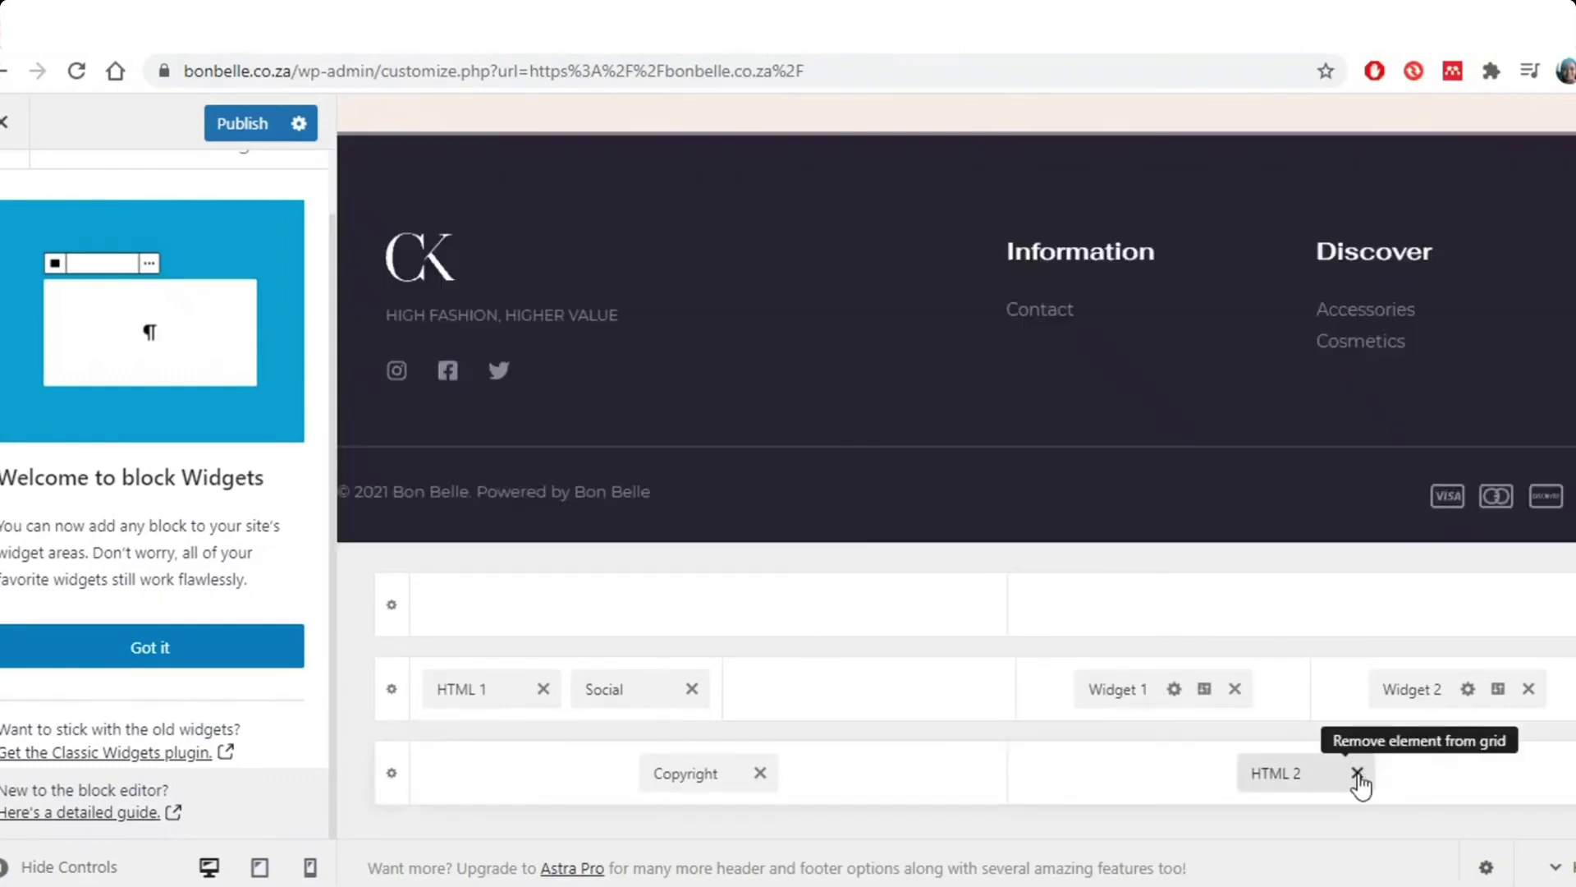
click(1357, 772)
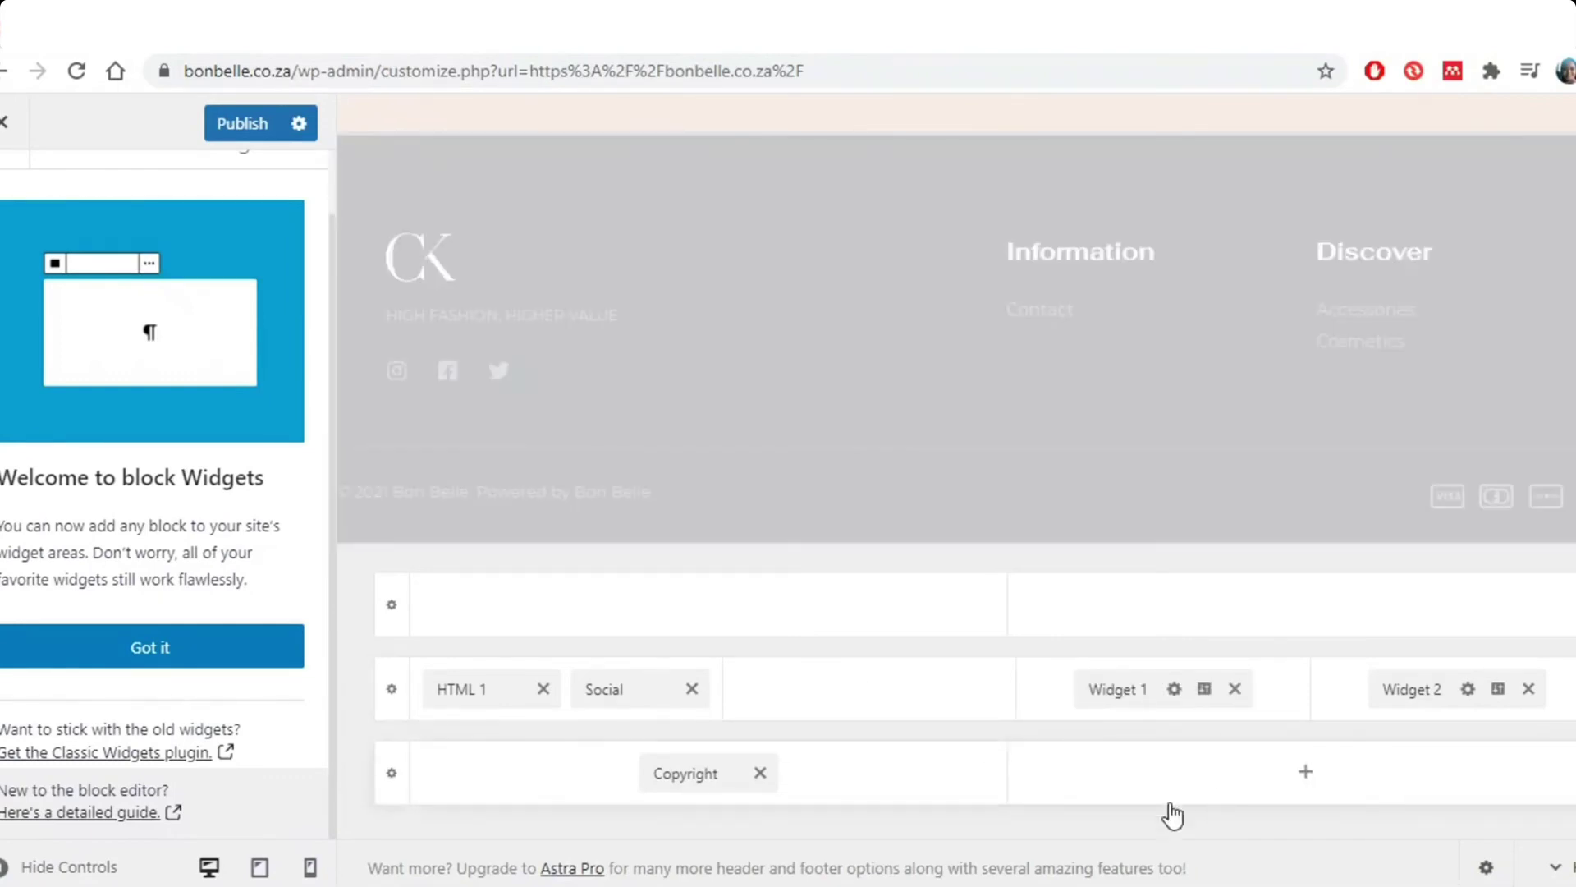
Try the Social icons in the second footer column, return them to the first, and remove the HTML 1 logo and tagline element
drag(605, 686, 714, 703)
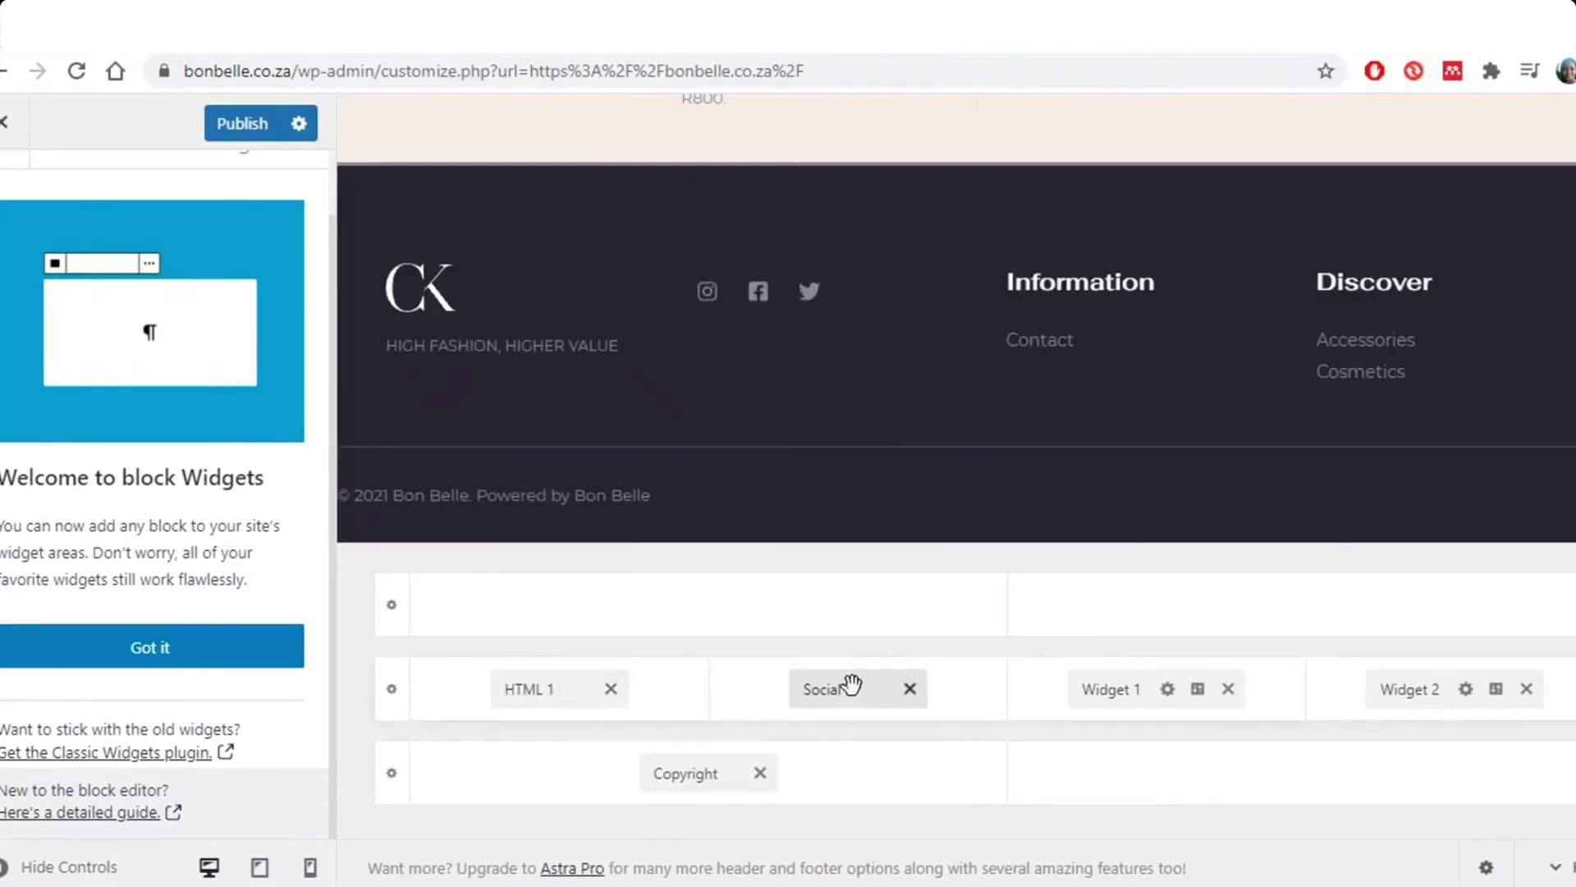
drag(849, 687, 463, 731)
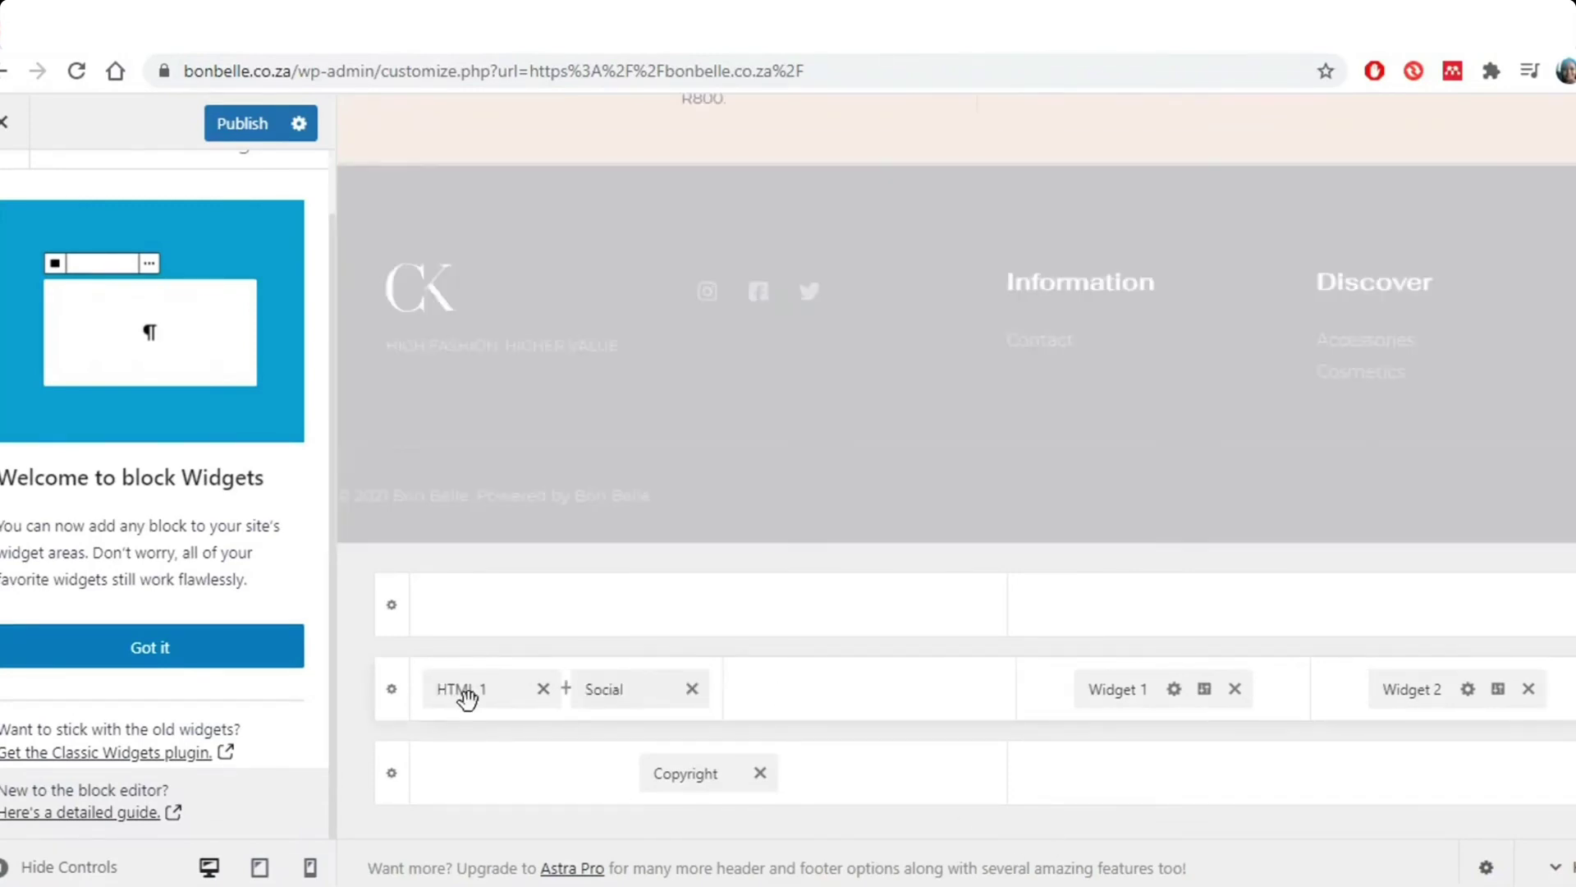
click(464, 692)
click(543, 689)
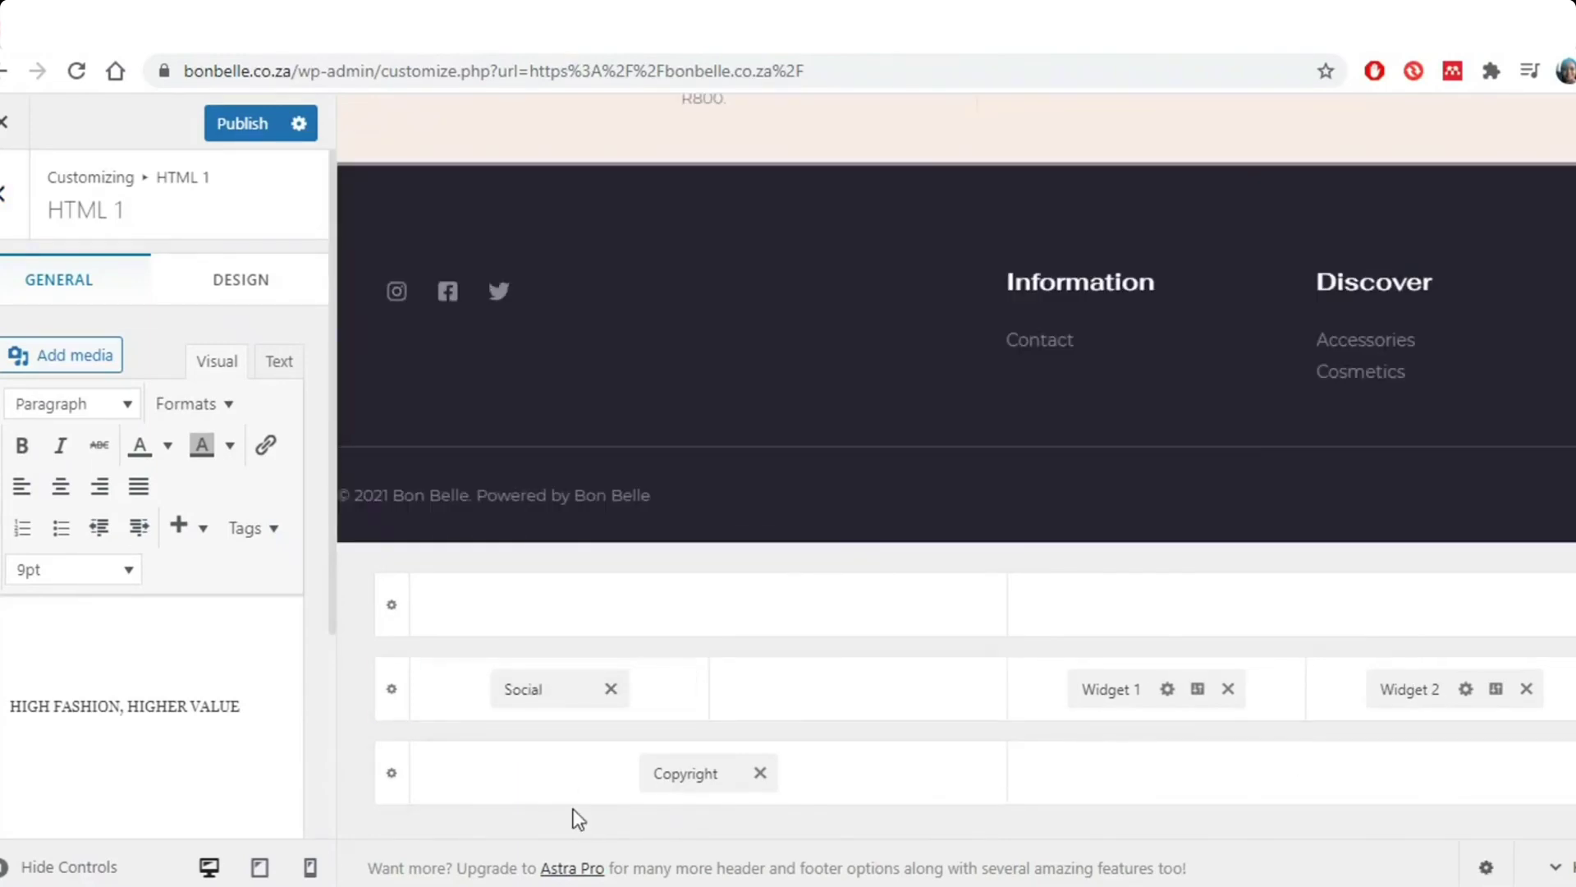
Look at the Above Footer row's settings and open the Primary Footer row's design settings
click(391, 694)
click(391, 605)
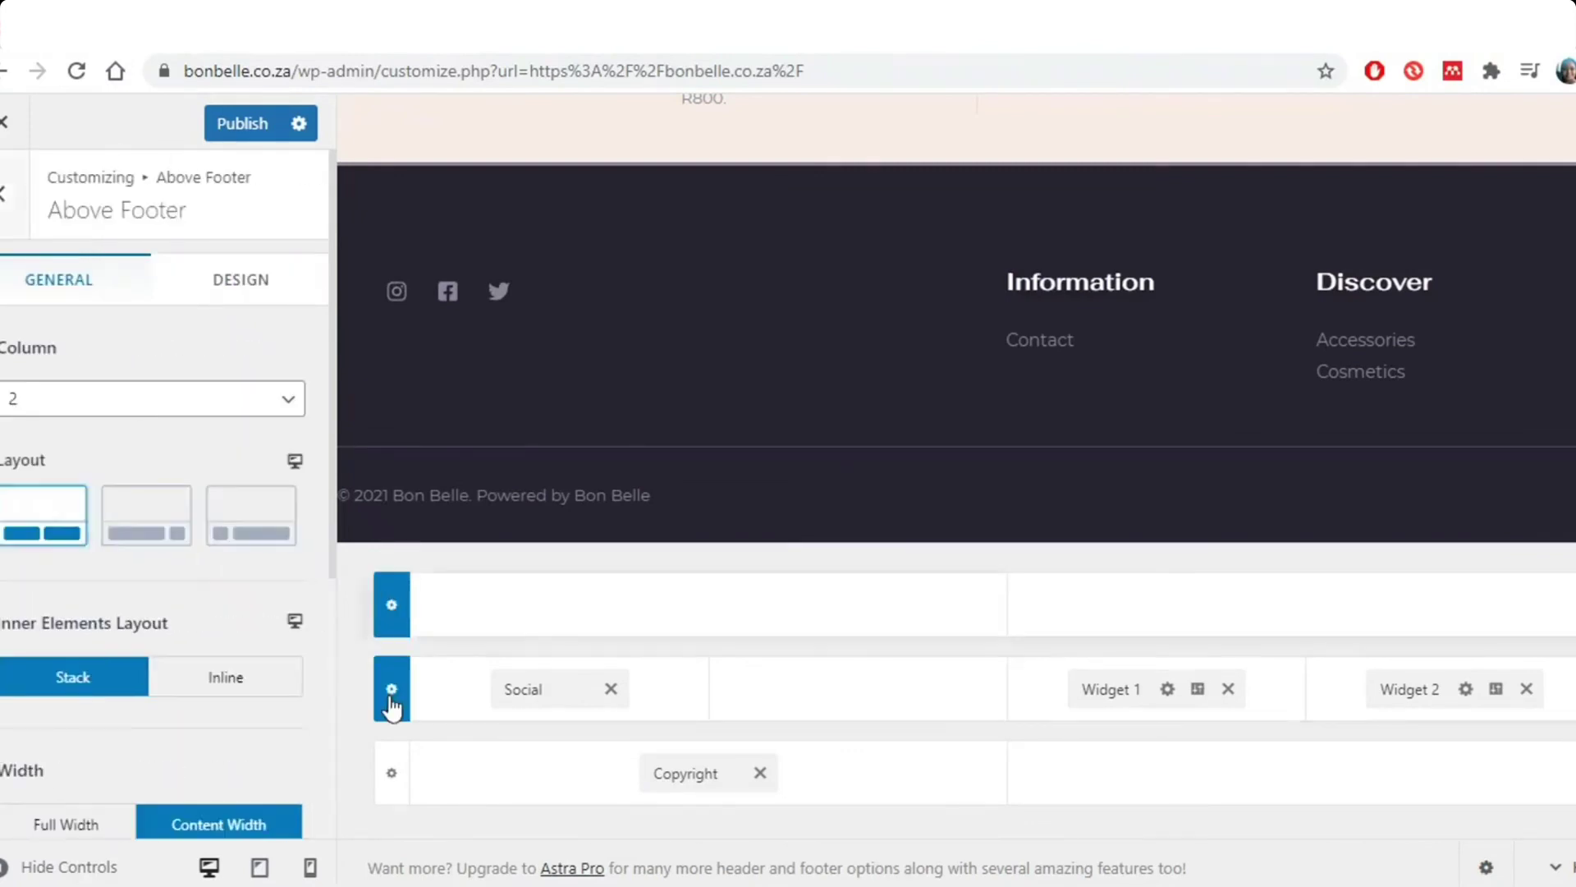
click(391, 682)
click(240, 280)
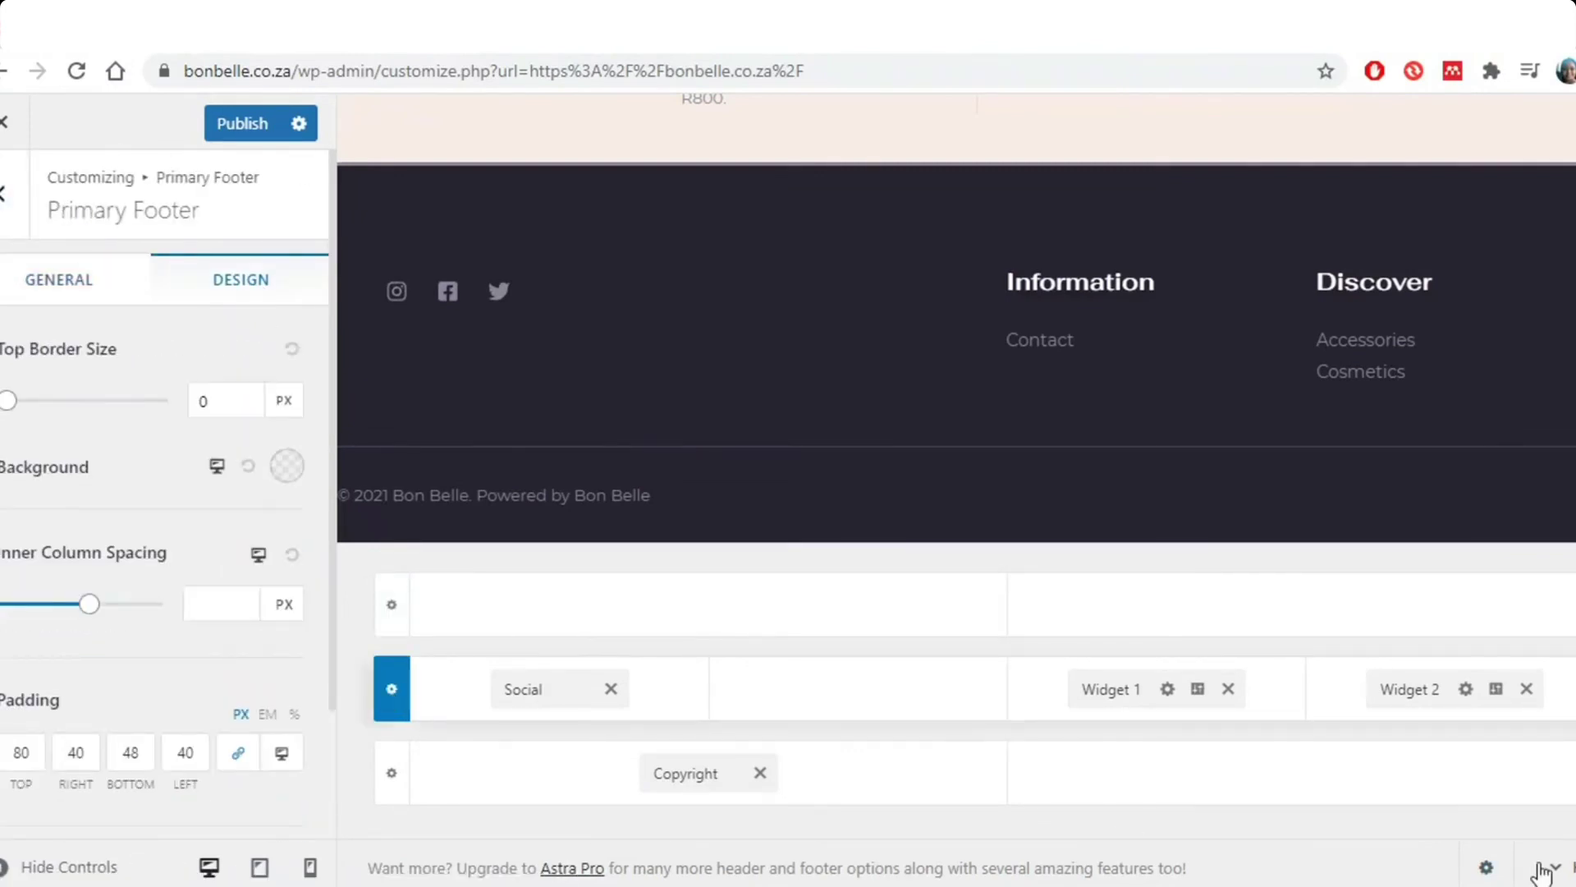
Change the overall footer background in the Footer Builder's design settings to a solid light beige
click(1487, 869)
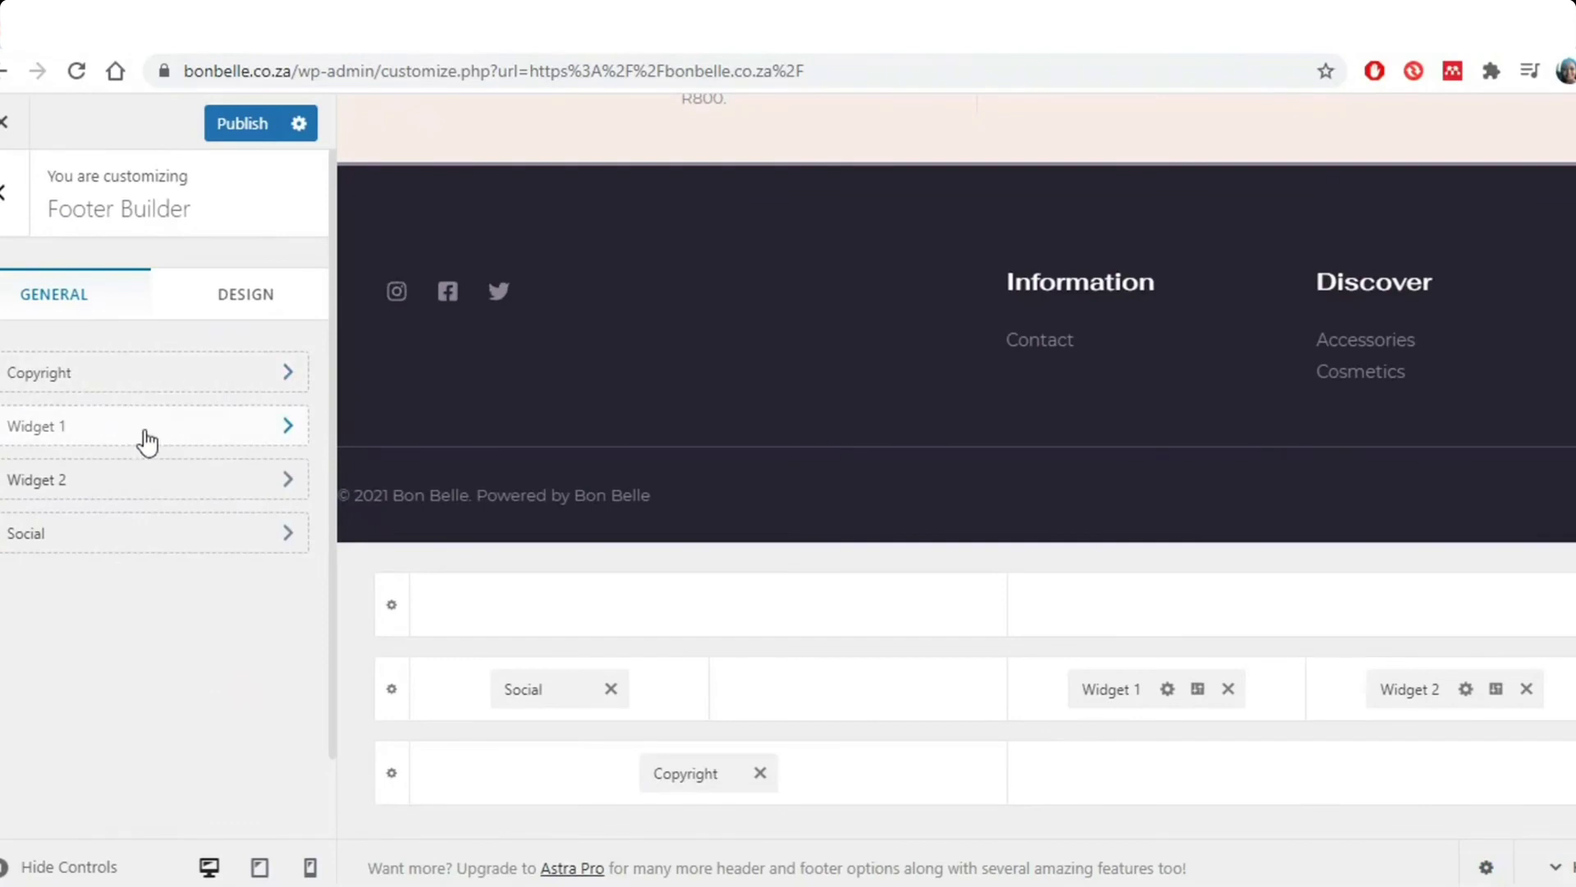
scroll(151, 542, down, 1)
scroll(156, 544, up, 1)
click(239, 282)
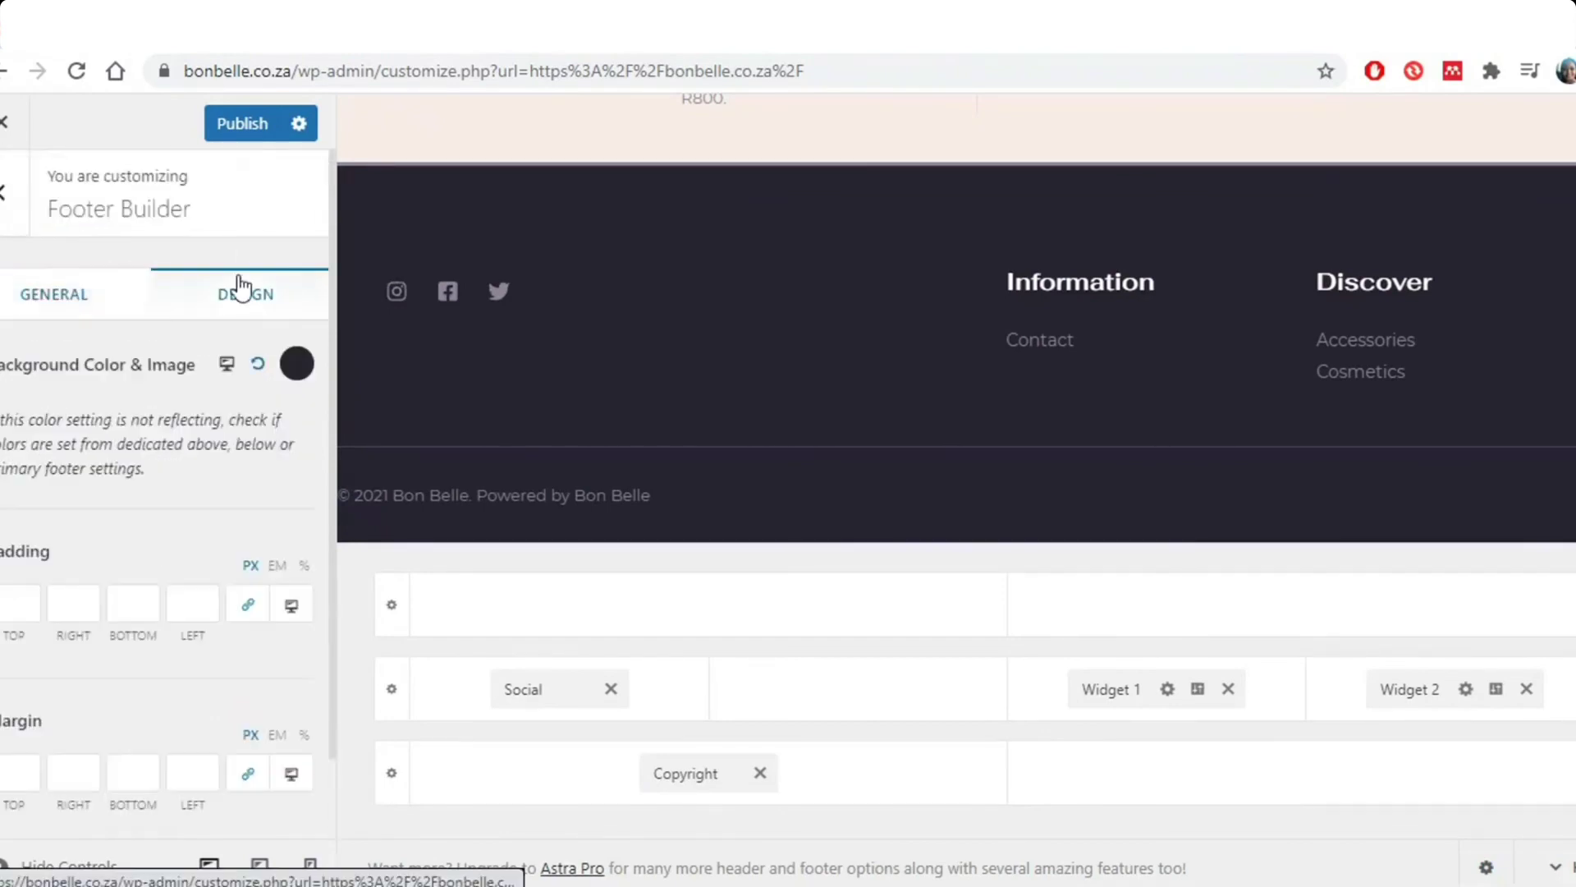
scroll(169, 546, down, 1)
click(296, 272)
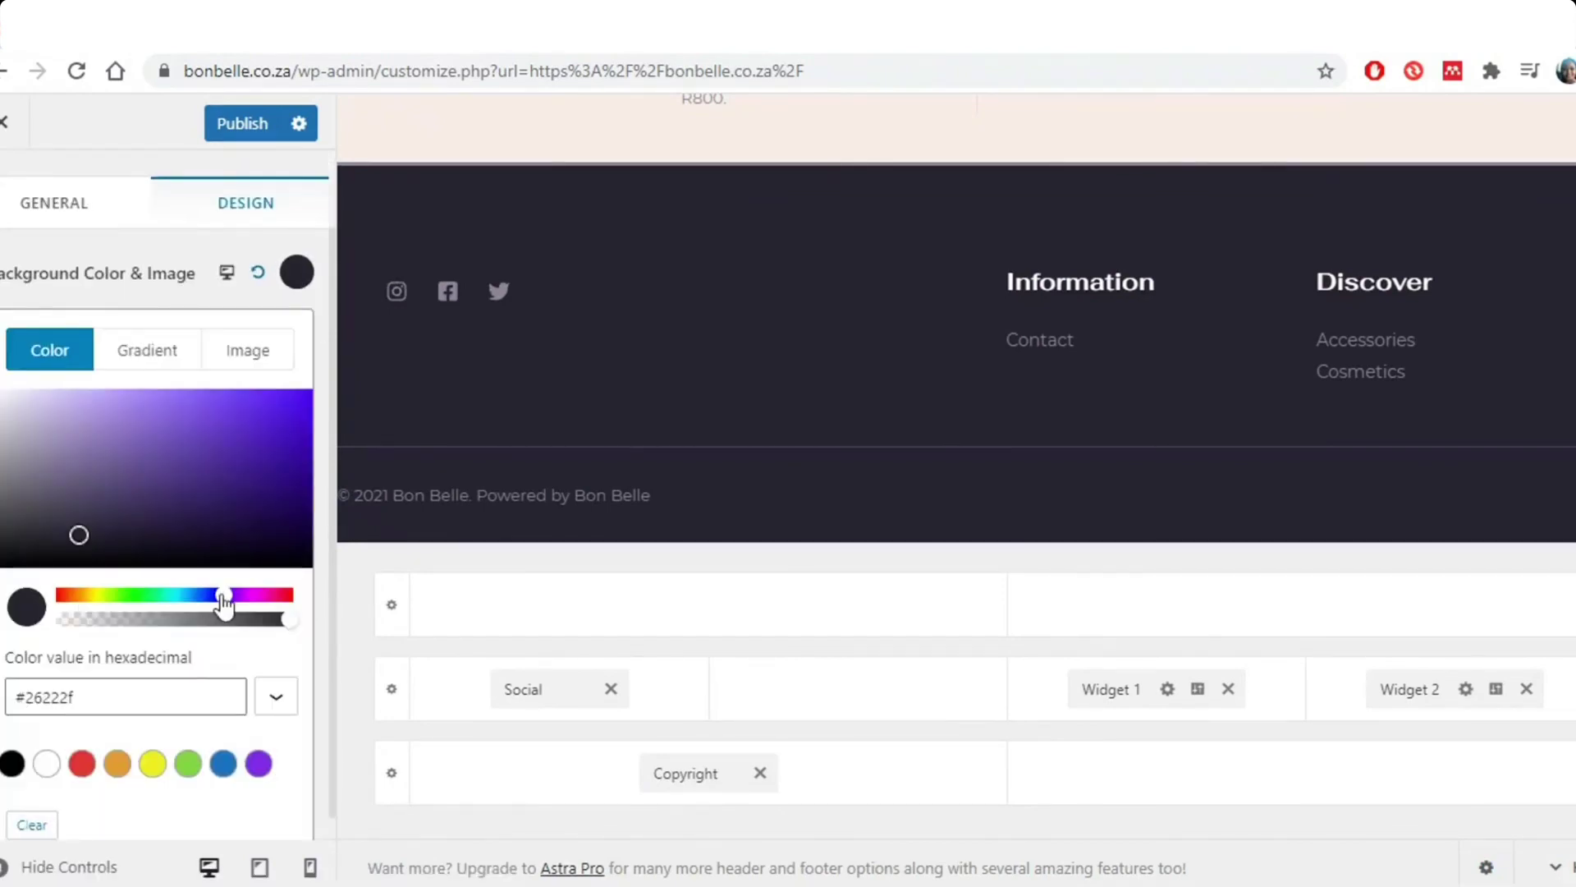
drag(223, 604, 87, 606)
click(55, 450)
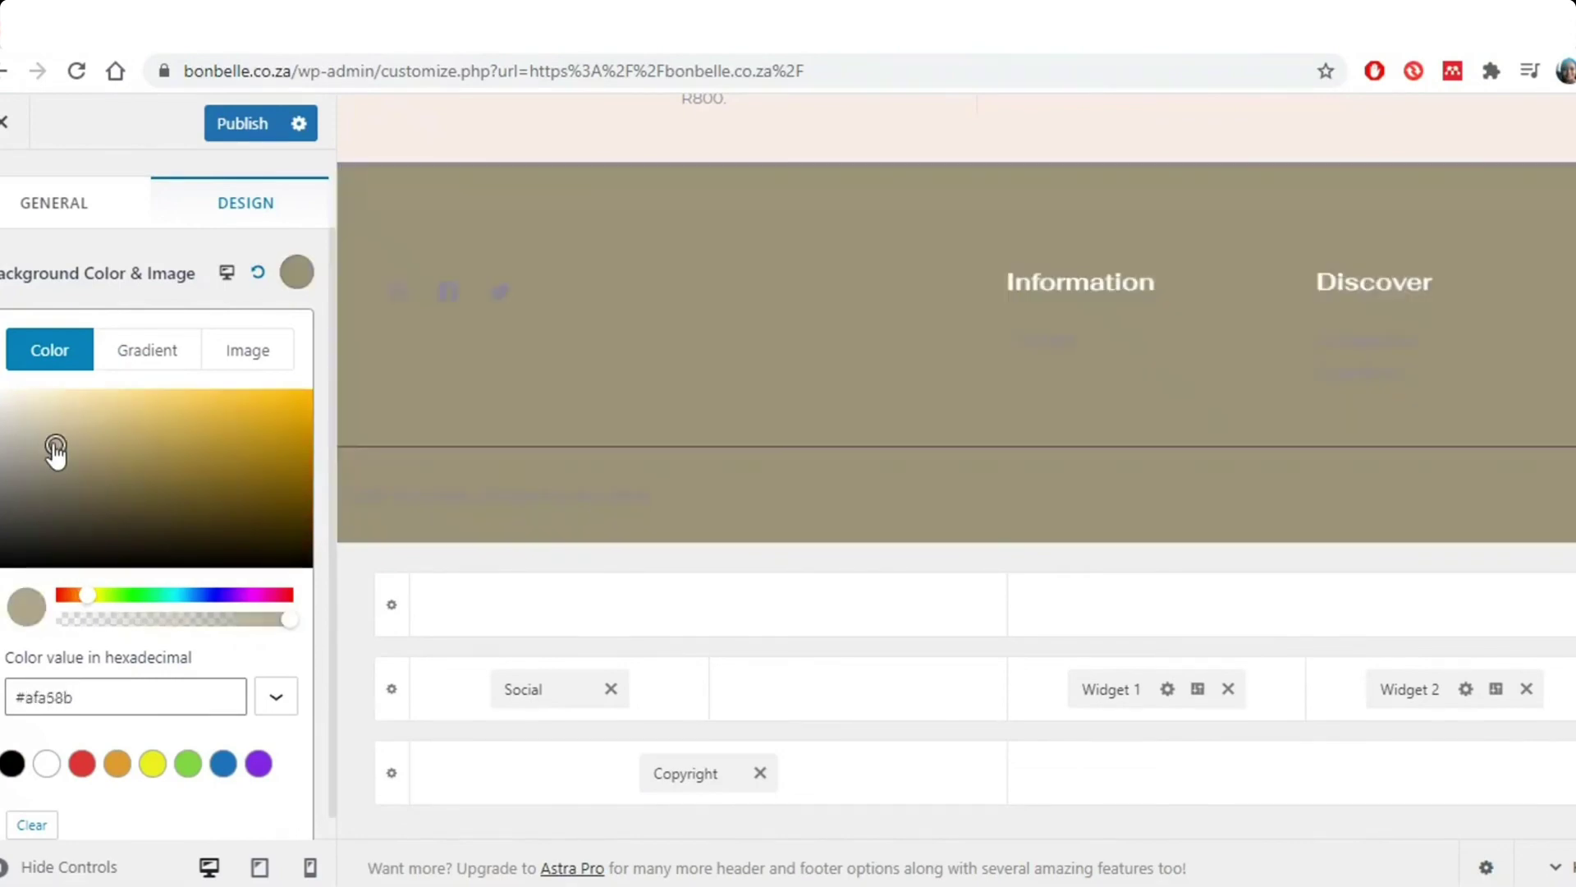
drag(55, 450, 28, 422)
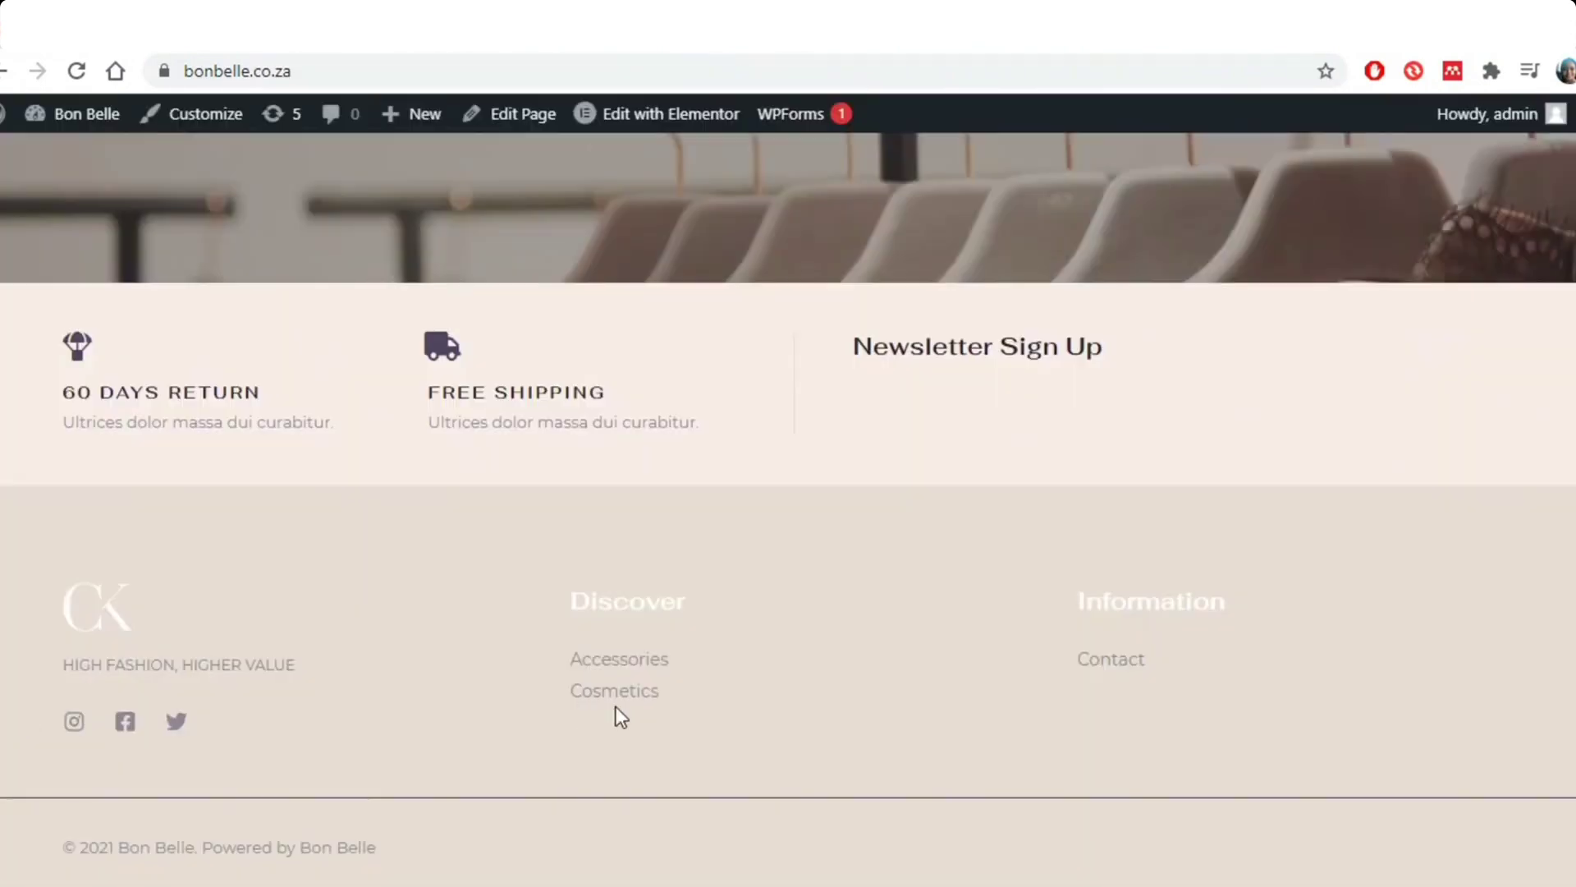
Open the homepage in Elementor and look through its sections from the header to the footer
scroll(616, 706, up, 5)
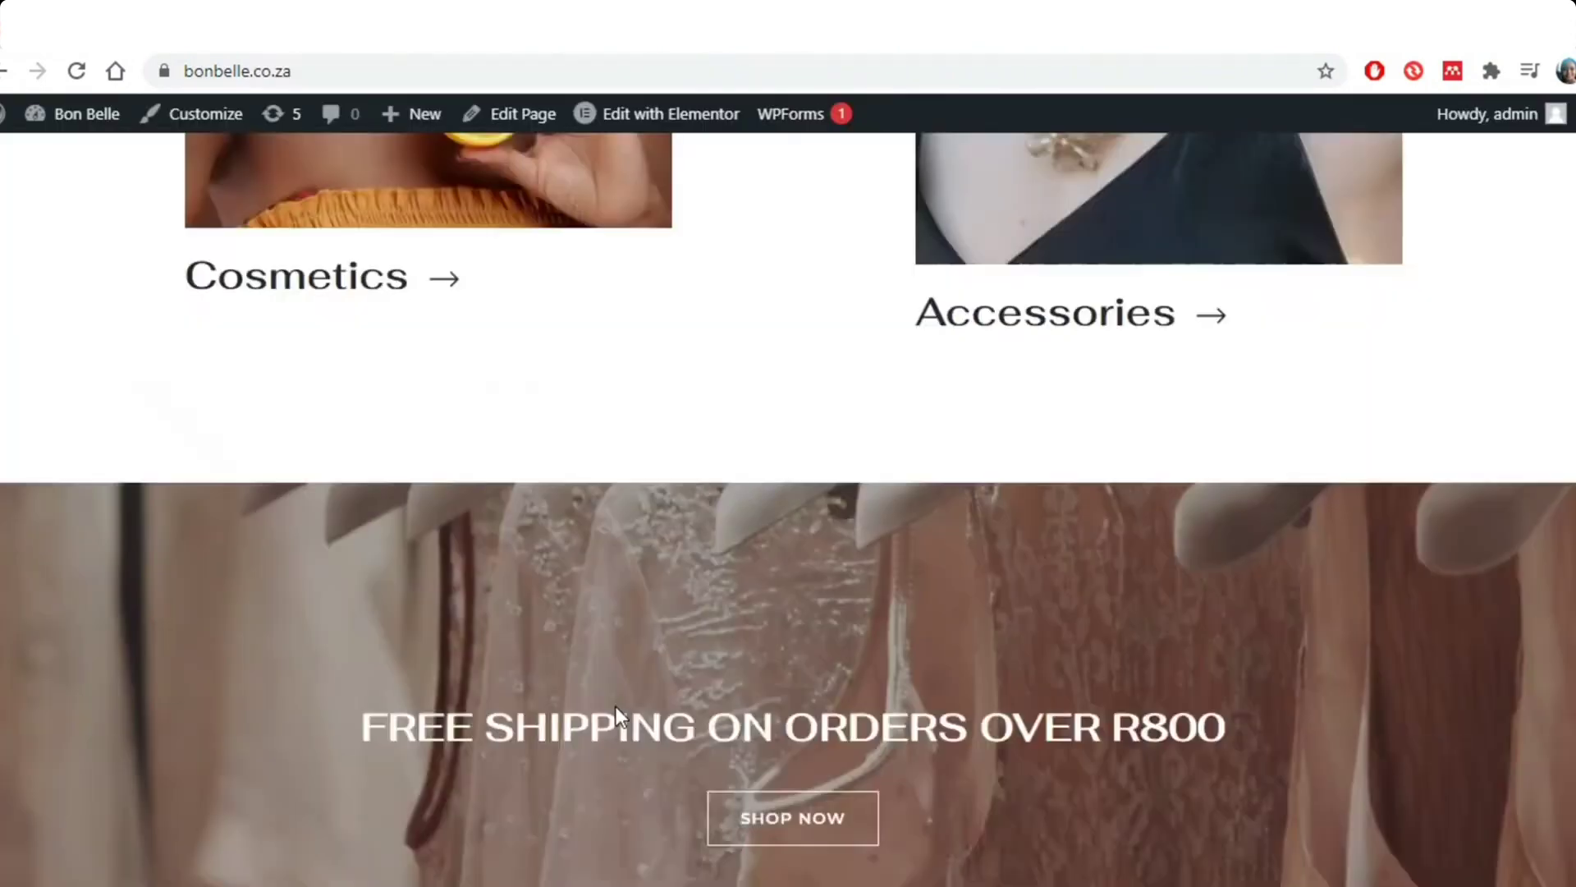
scroll(612, 707, up, 10)
click(697, 121)
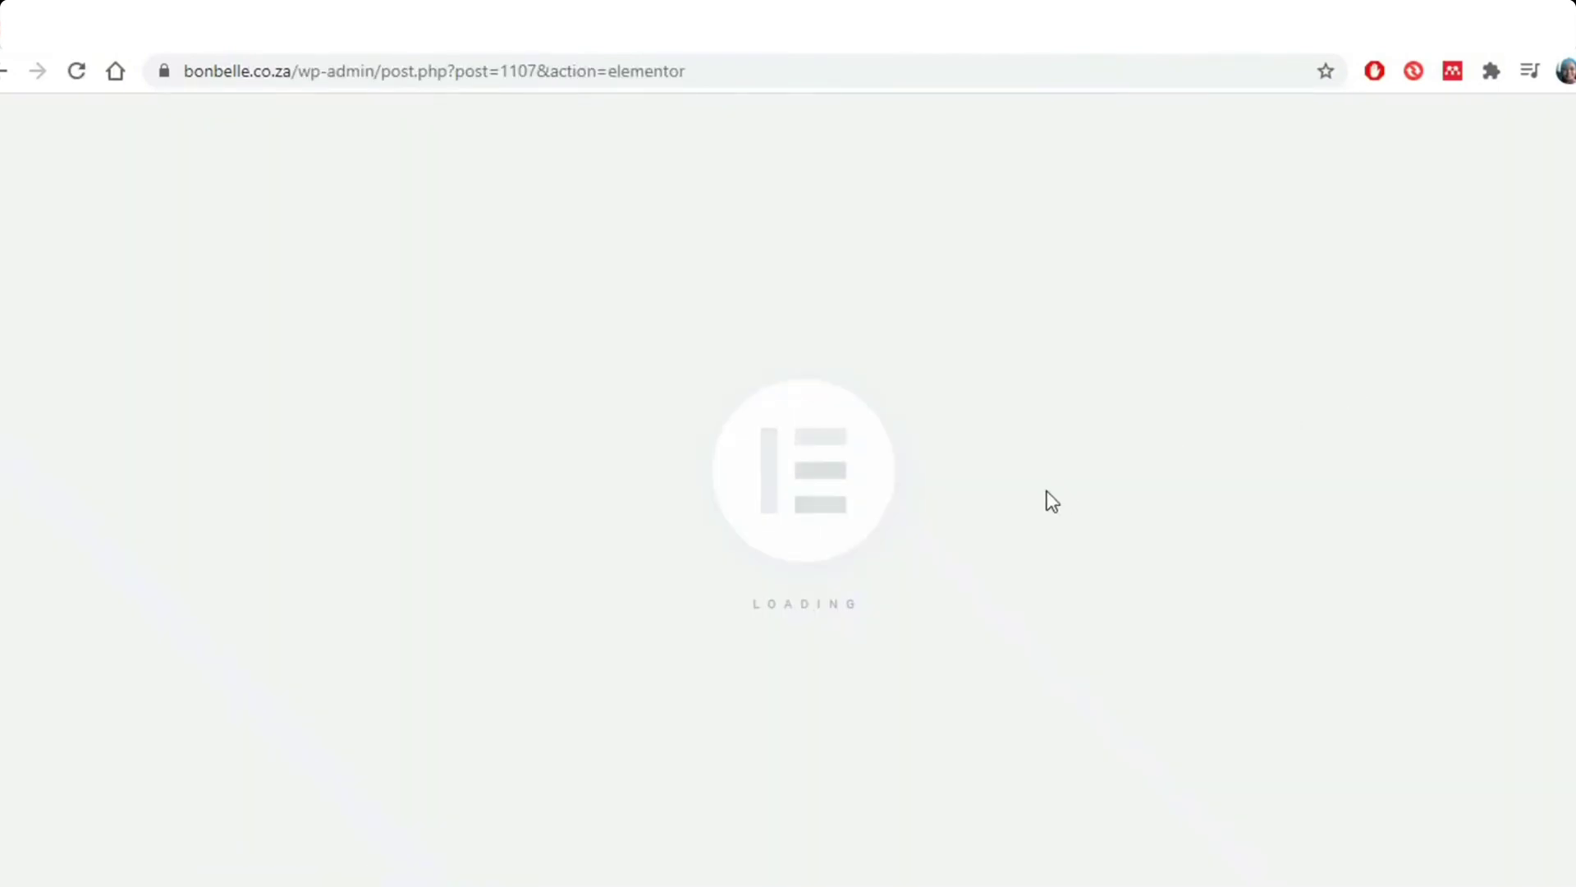
scroll(1052, 501, down, 10)
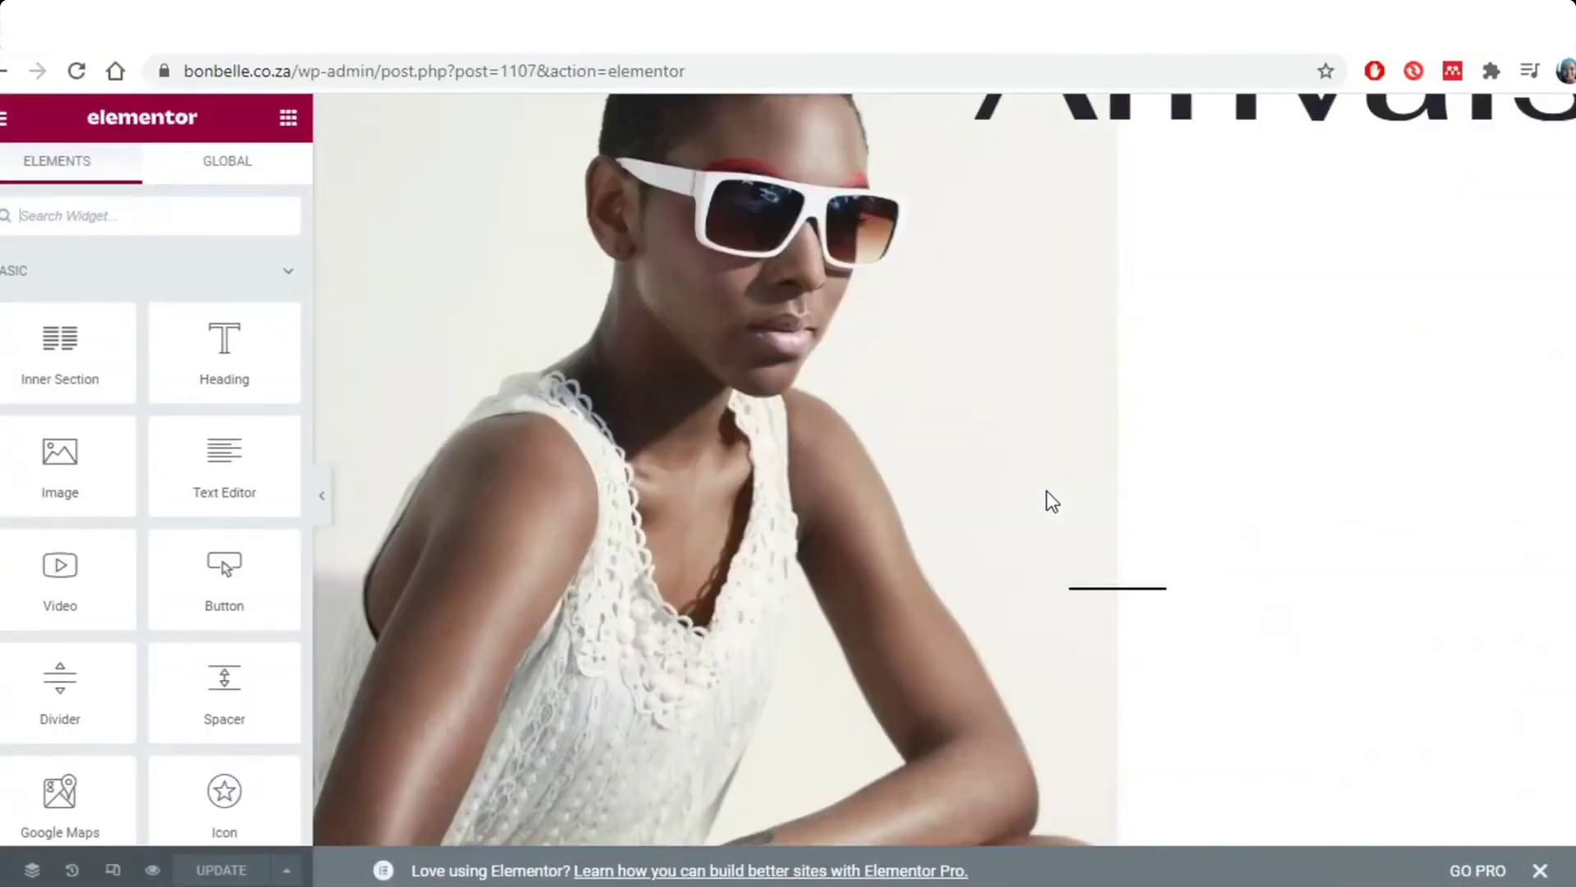
scroll(1052, 501, down, 15)
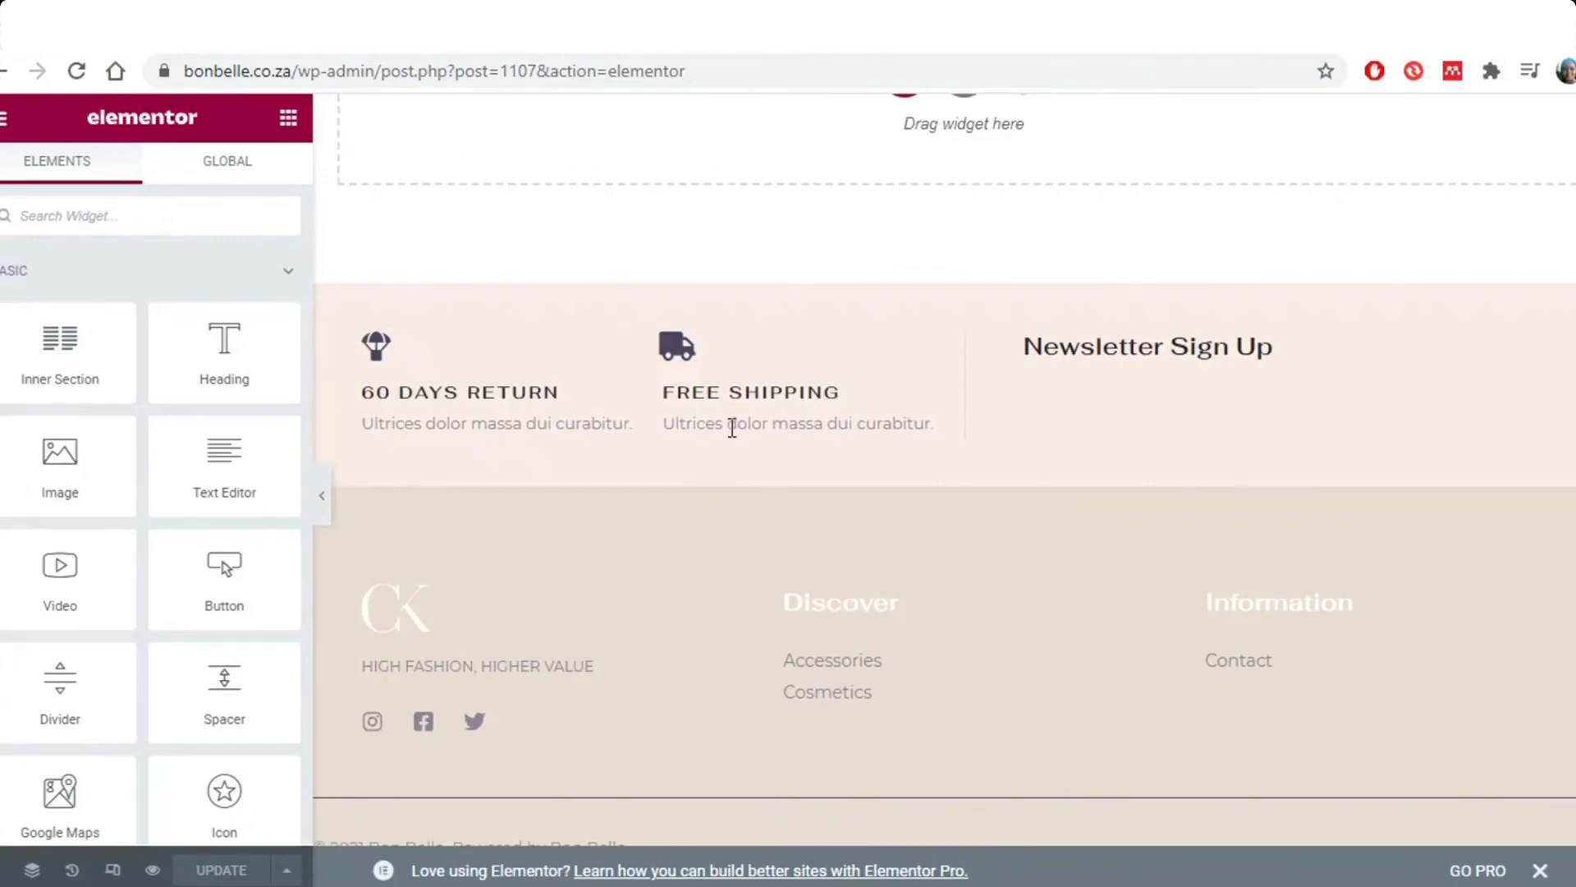
scroll(1069, 595, up, 20)
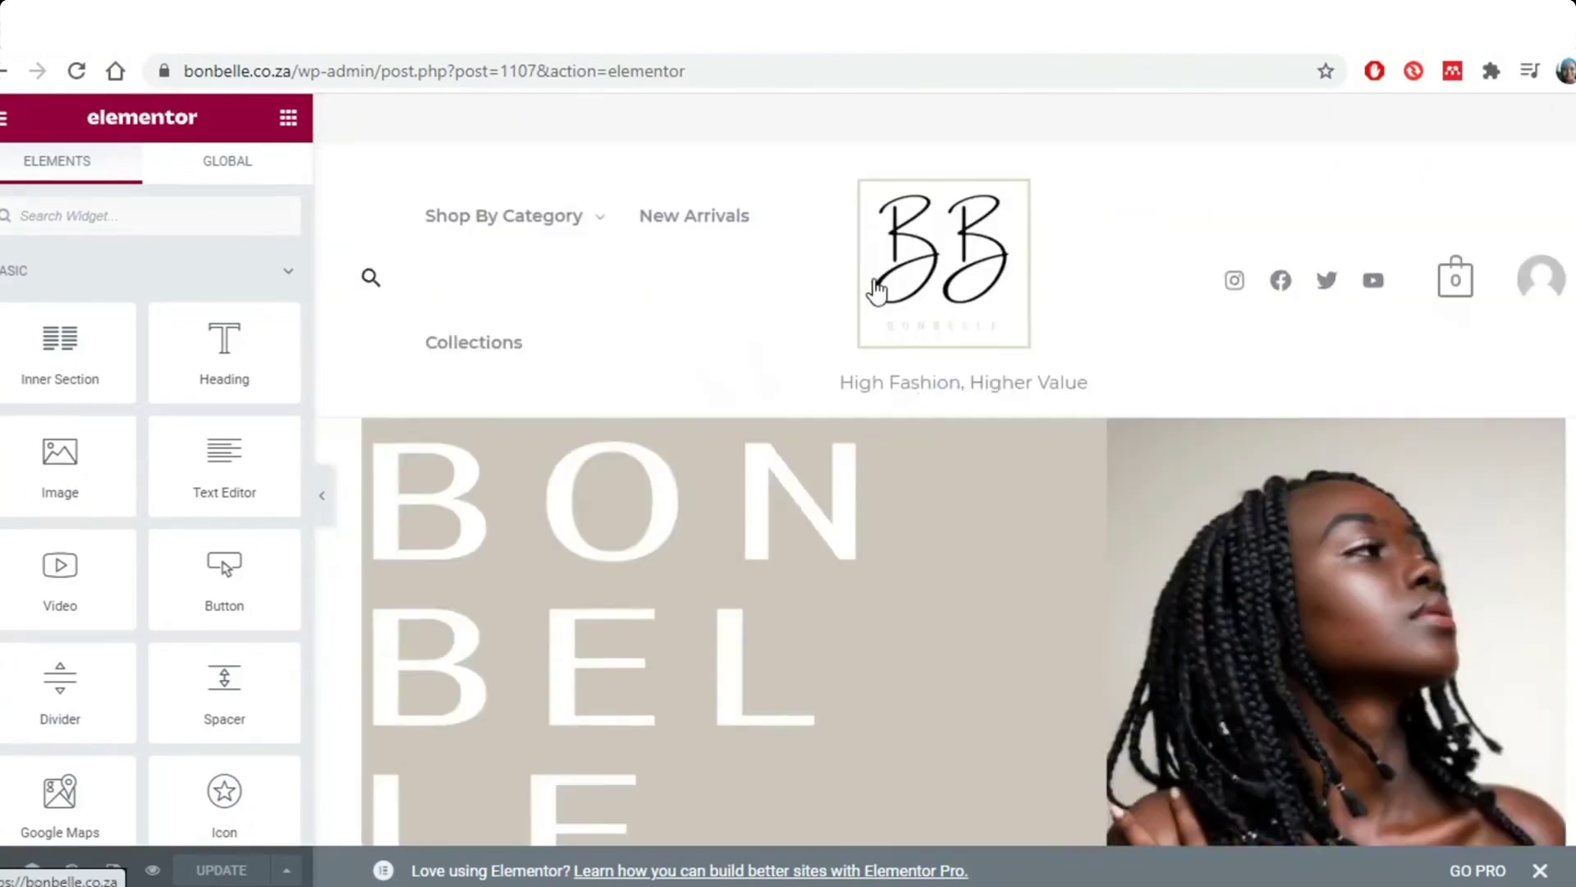
Leave the Elementor editor and load the live homepage at bonbelle.co.za
click(704, 78)
drag(704, 82, 303, 123)
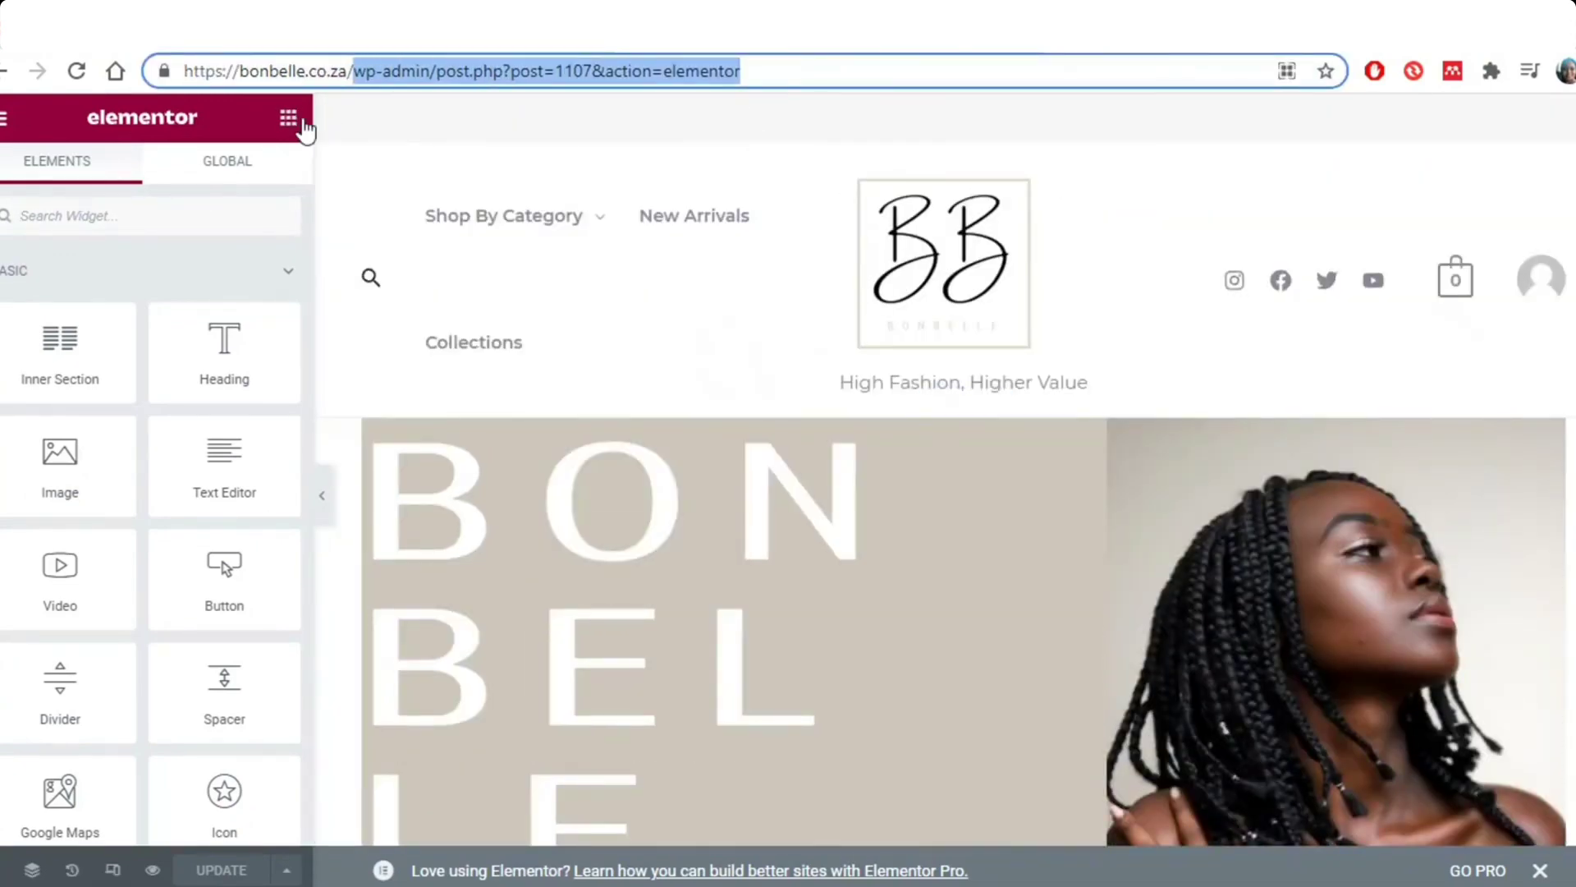
key(BackSpace)
key(Return)
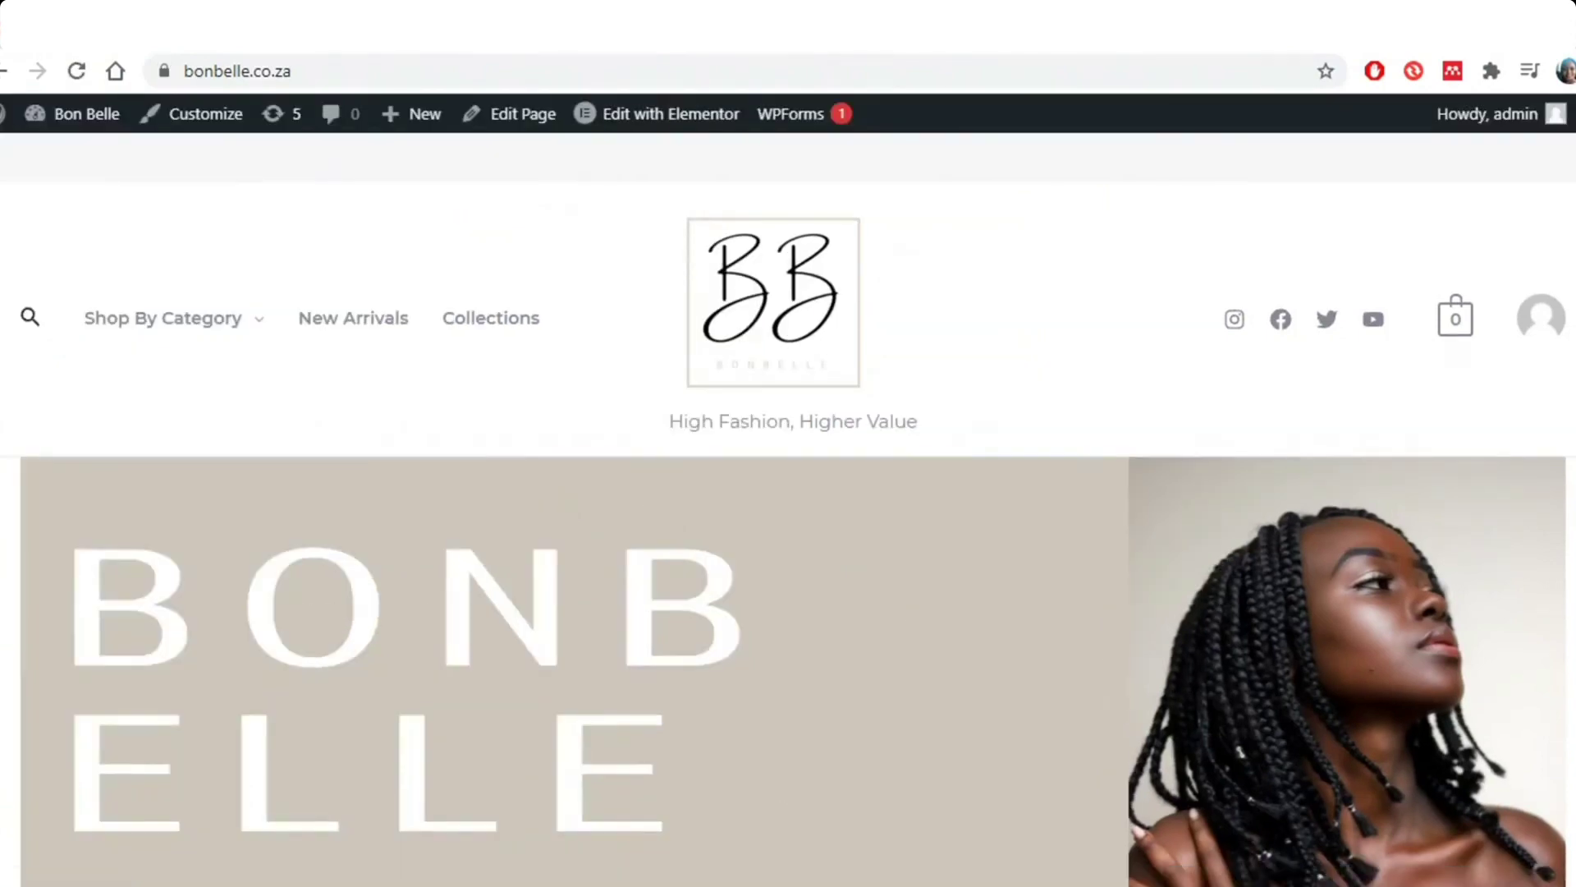